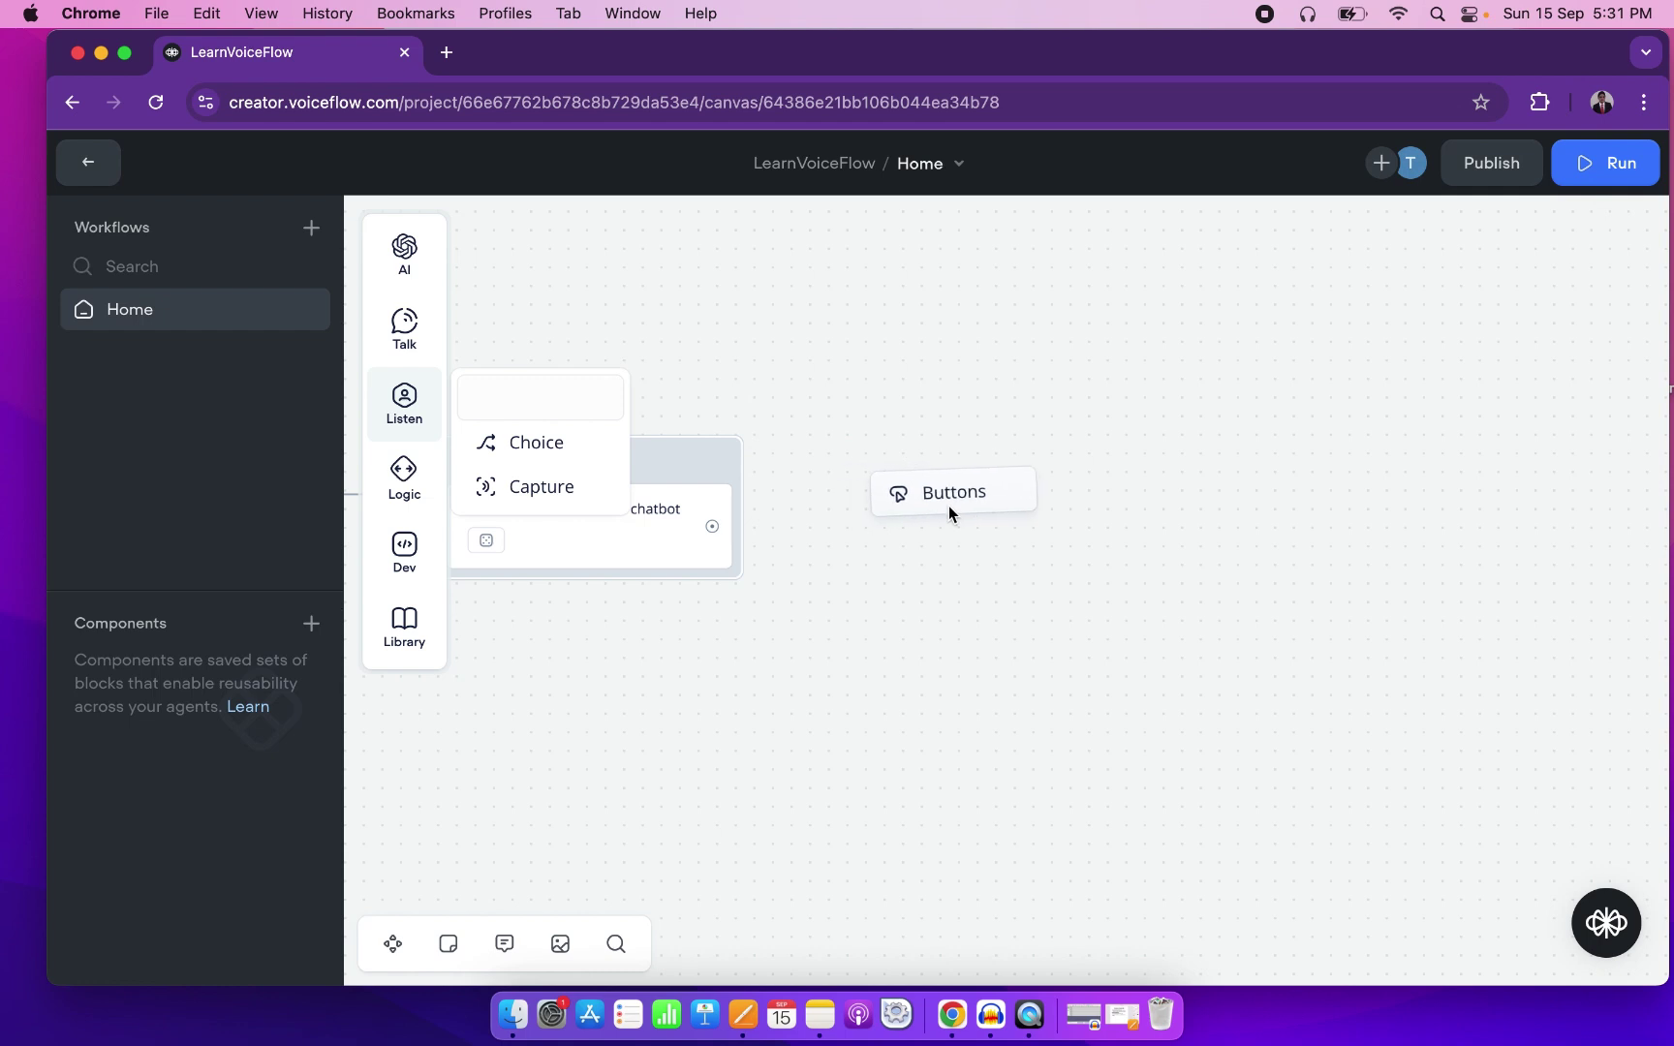
Add a Buttons step as a new block beside the message block and name the block booking_button.
left_click(965, 477)
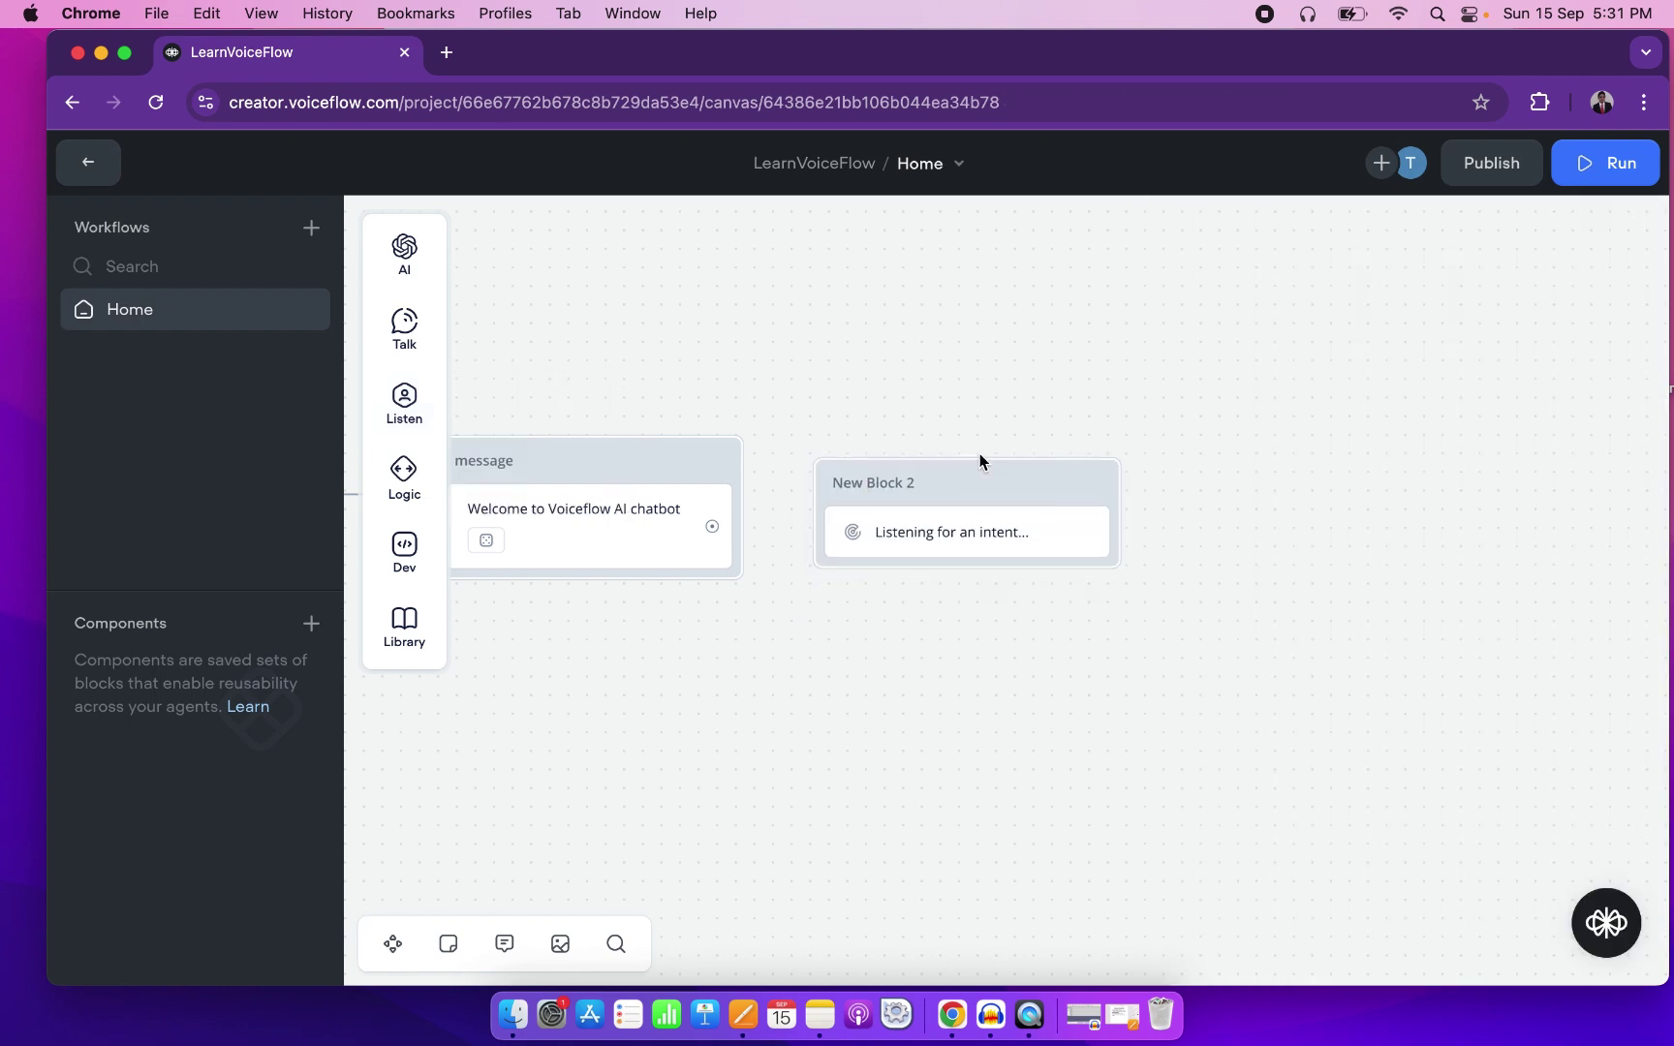
double_click(876, 471)
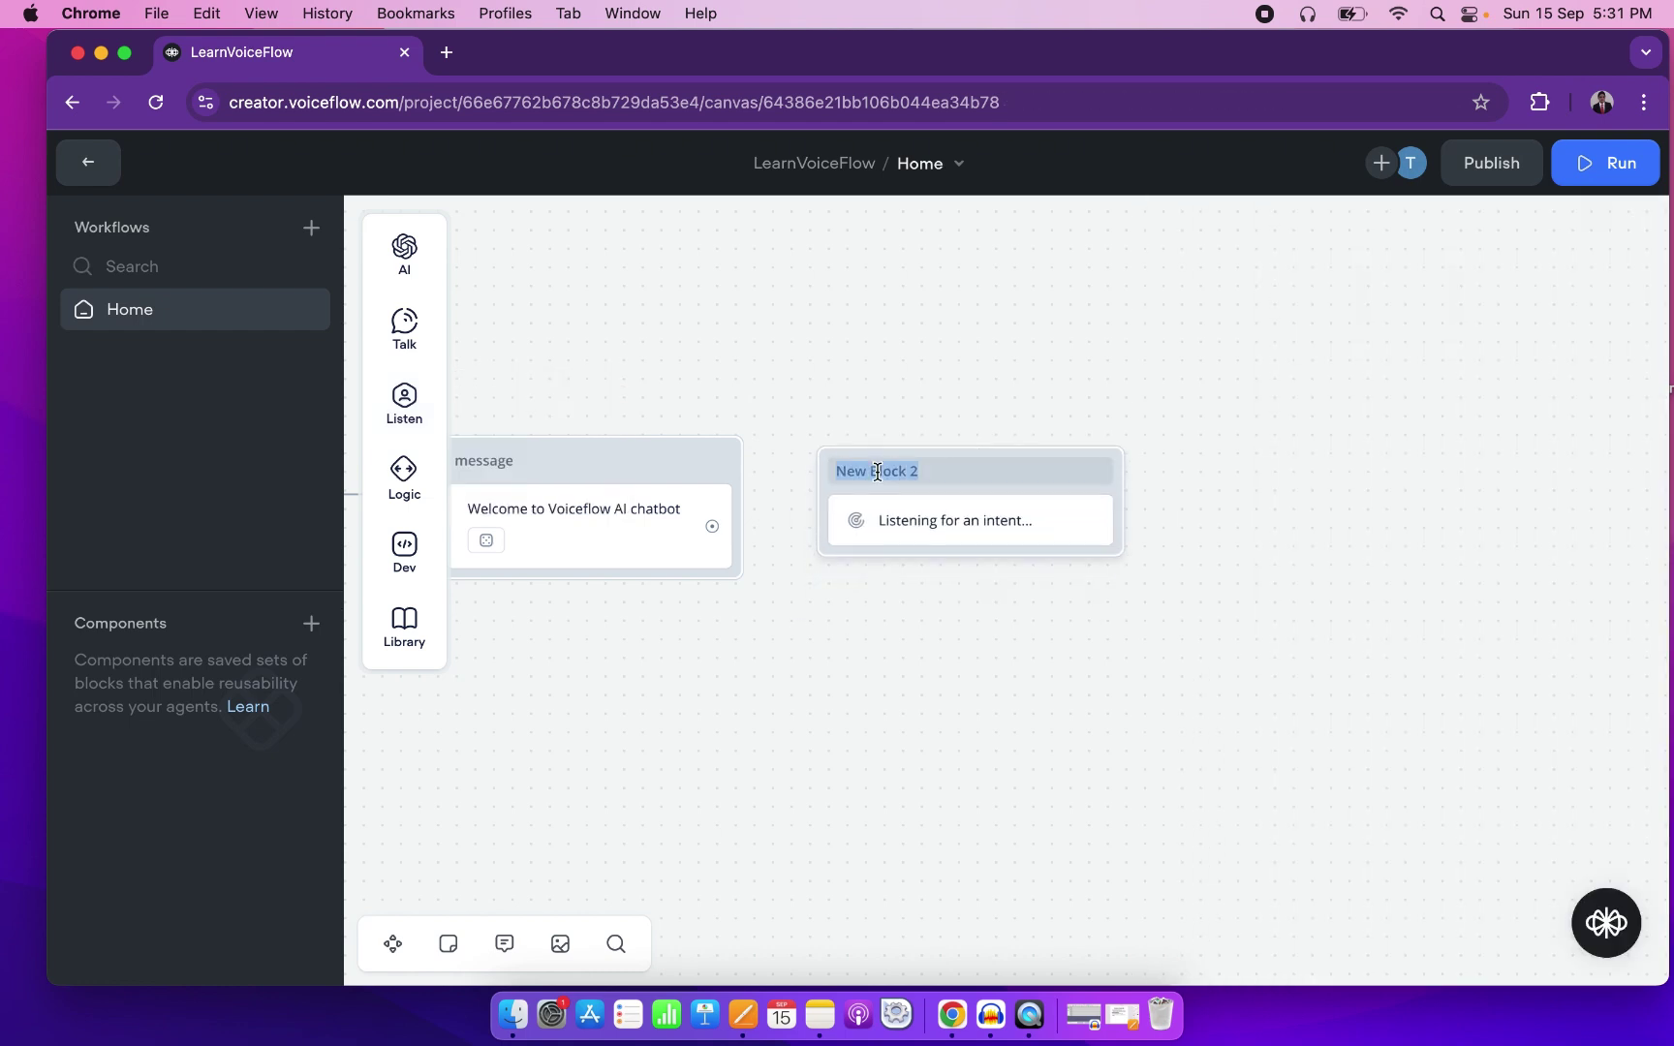
type("booking_button")
key("Return")
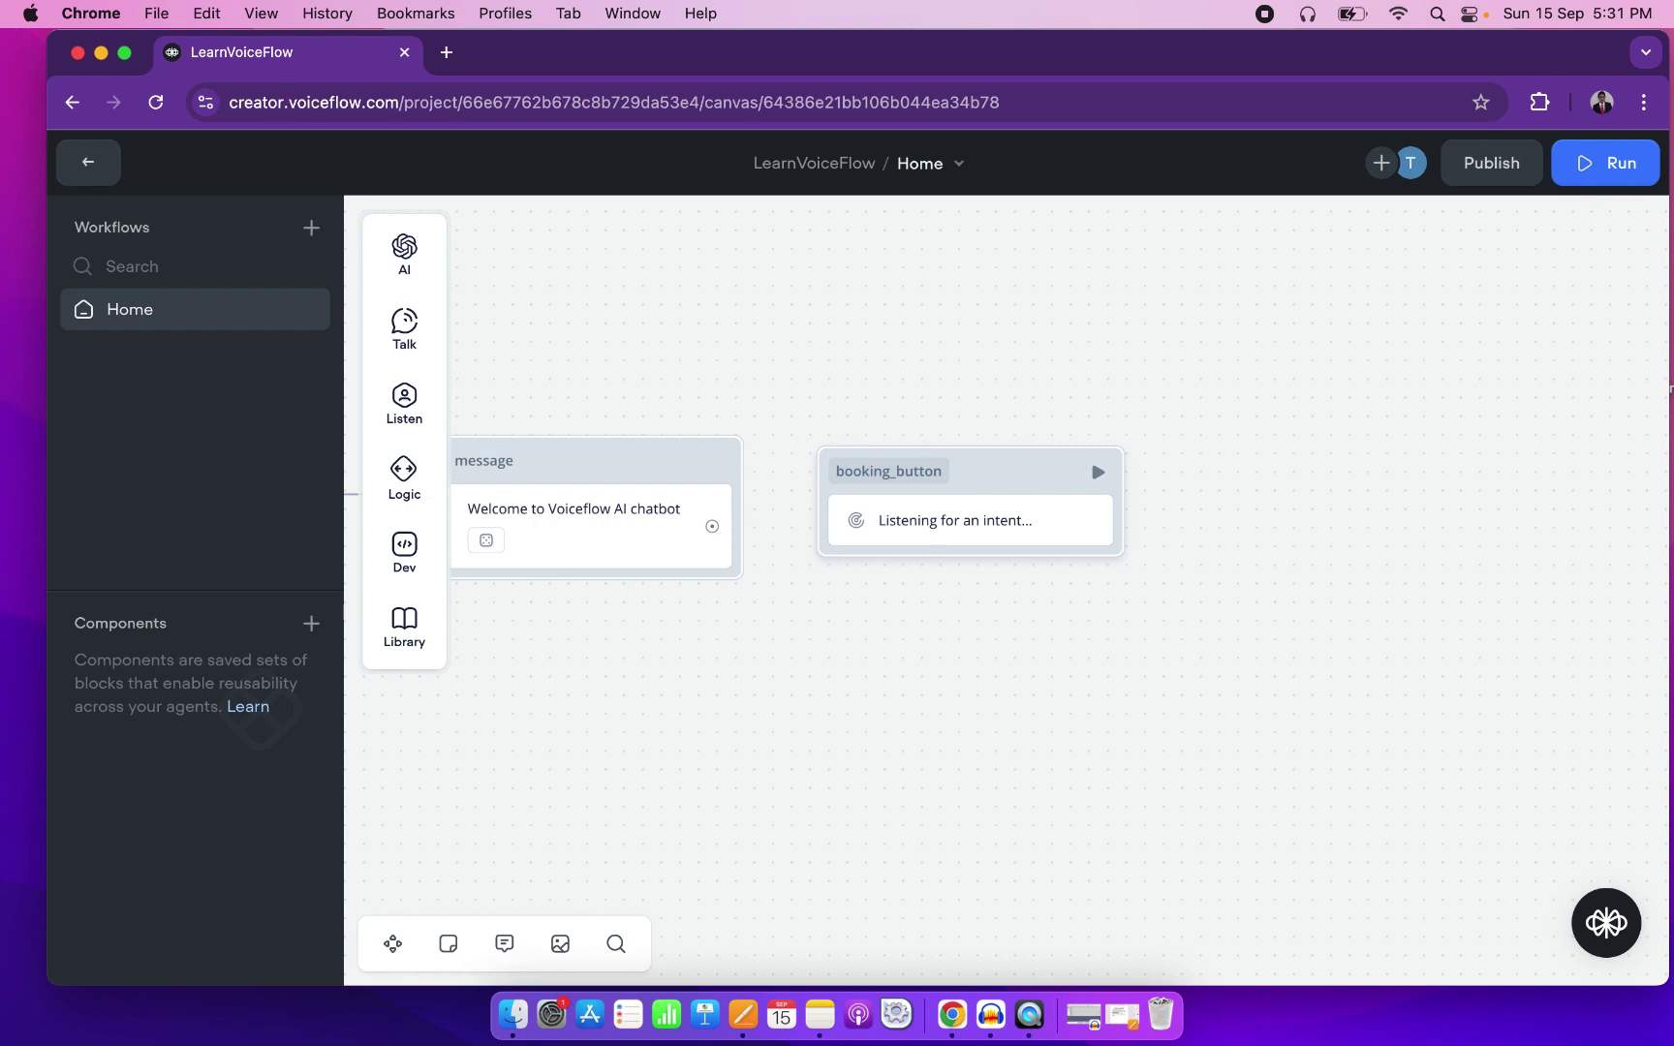
Move the booking_button block farther from the message block and connect the welcome message's output to it.
left_click_drag(942, 468, 1009, 469)
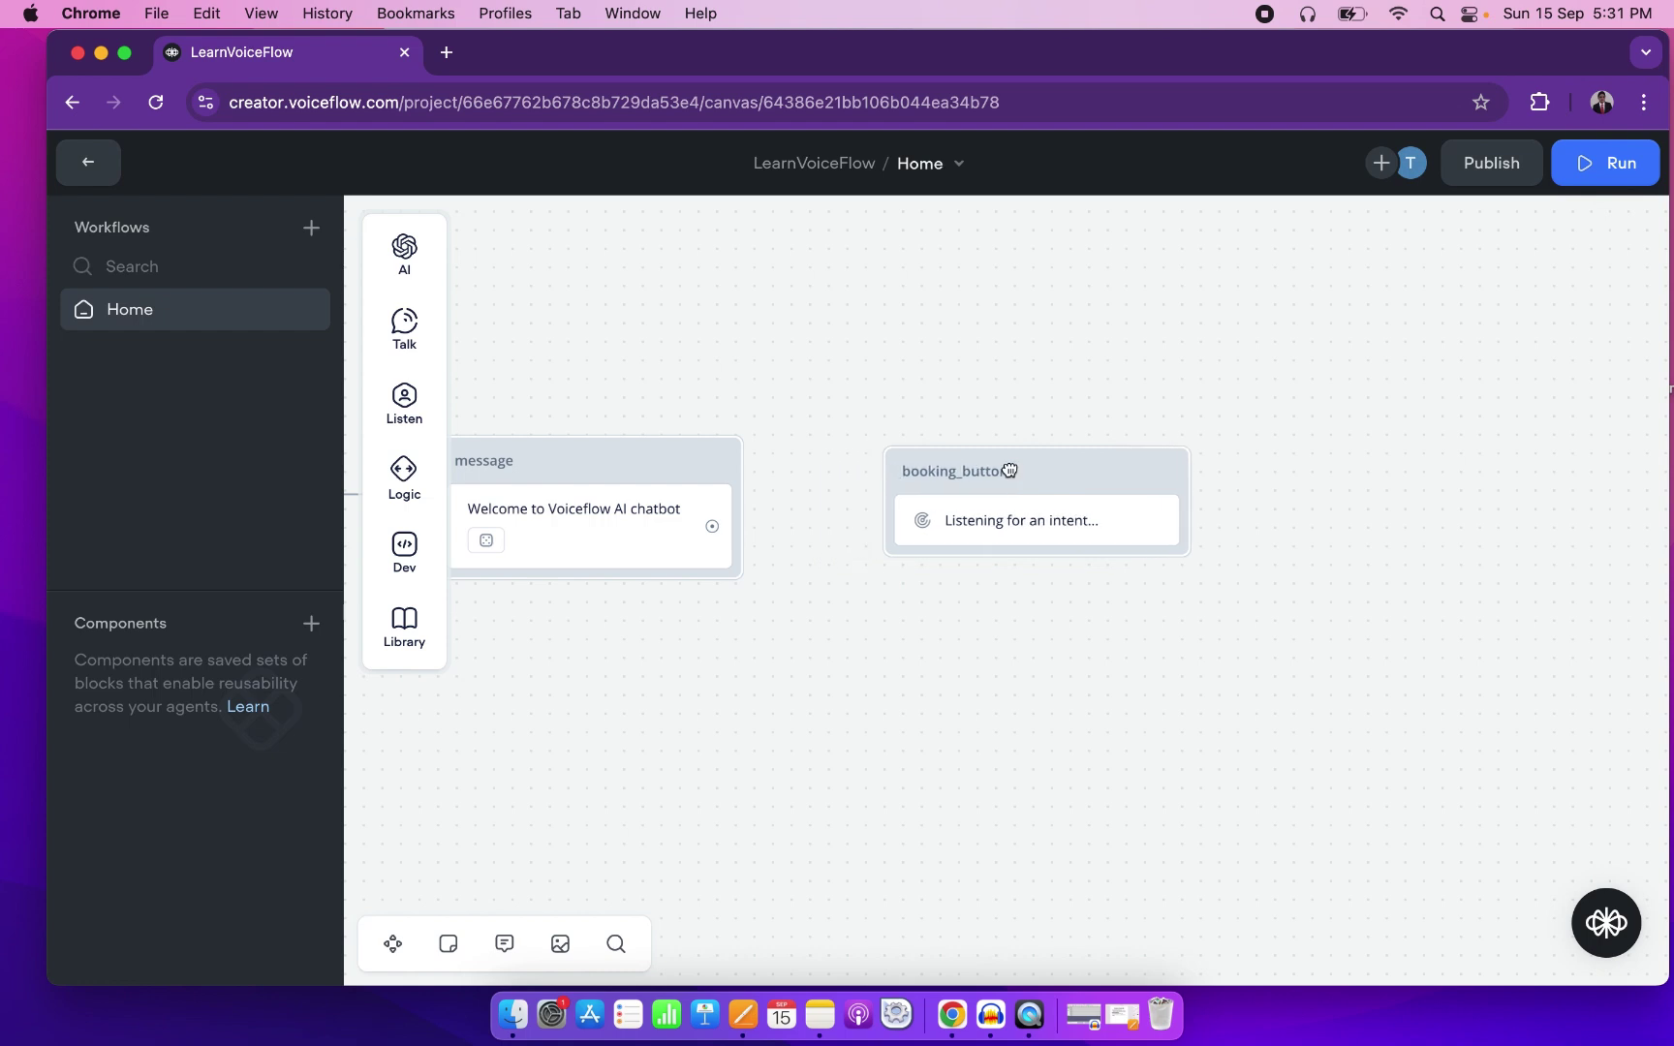
scroll(635, 590, "left", 5)
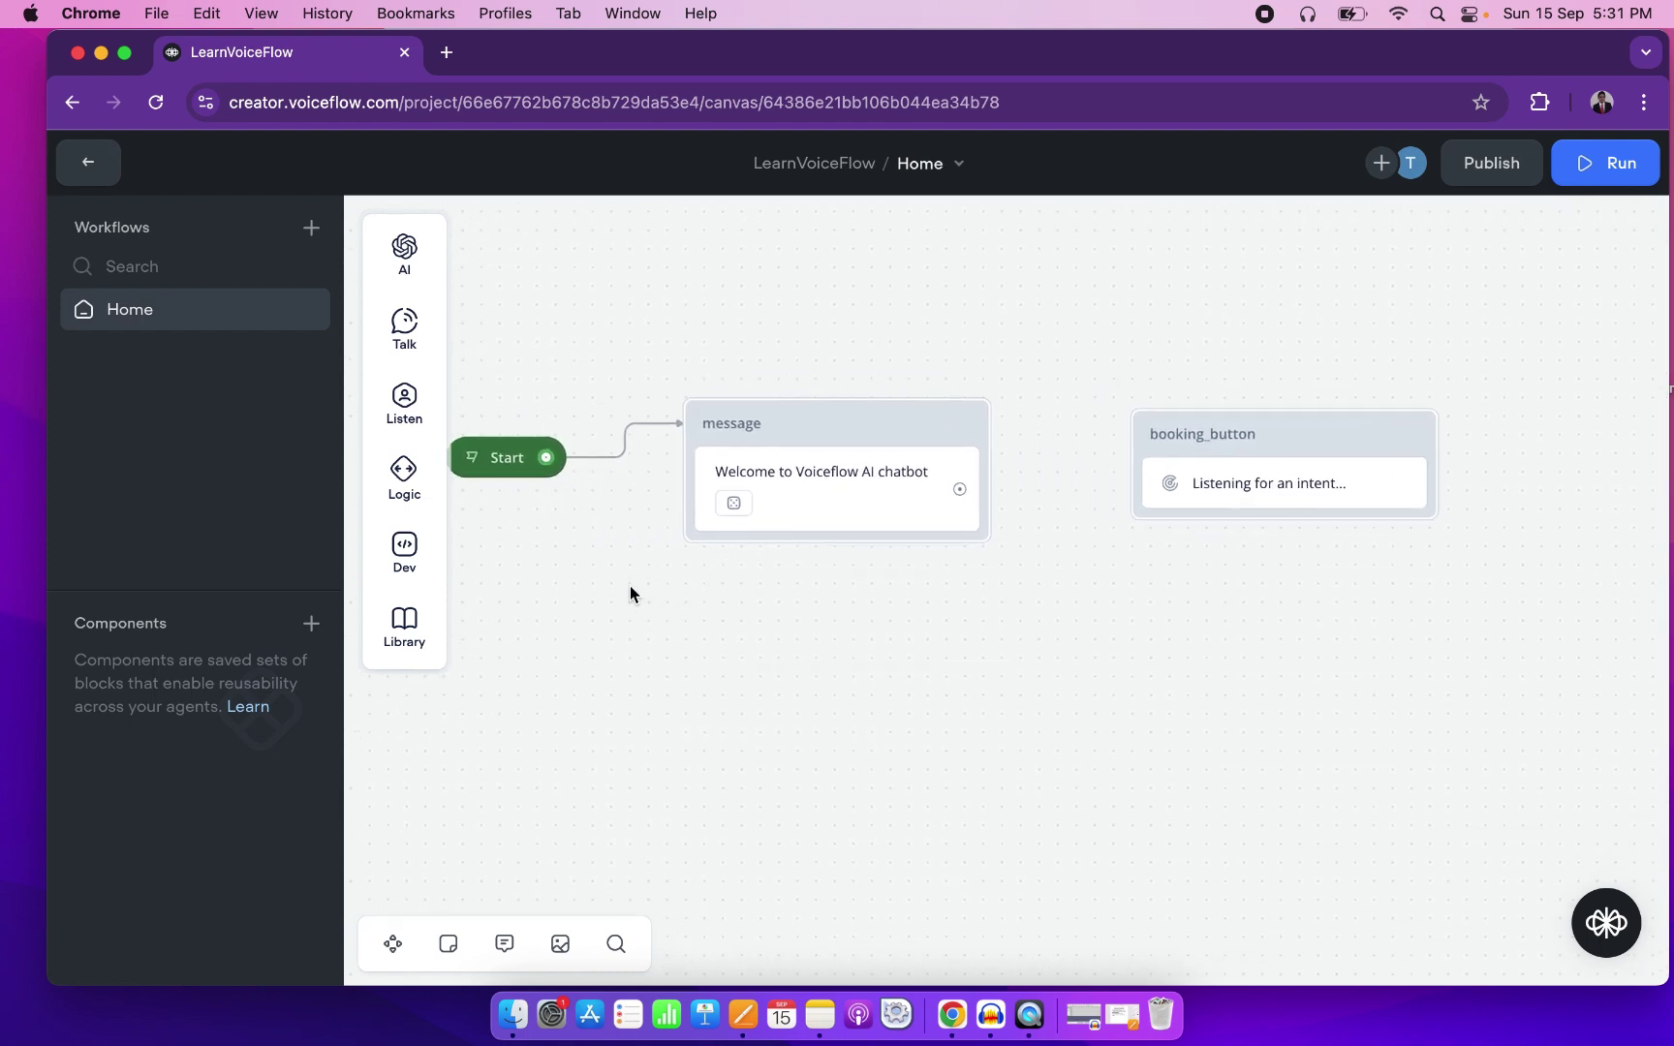
left_click_drag(959, 489, 1151, 449)
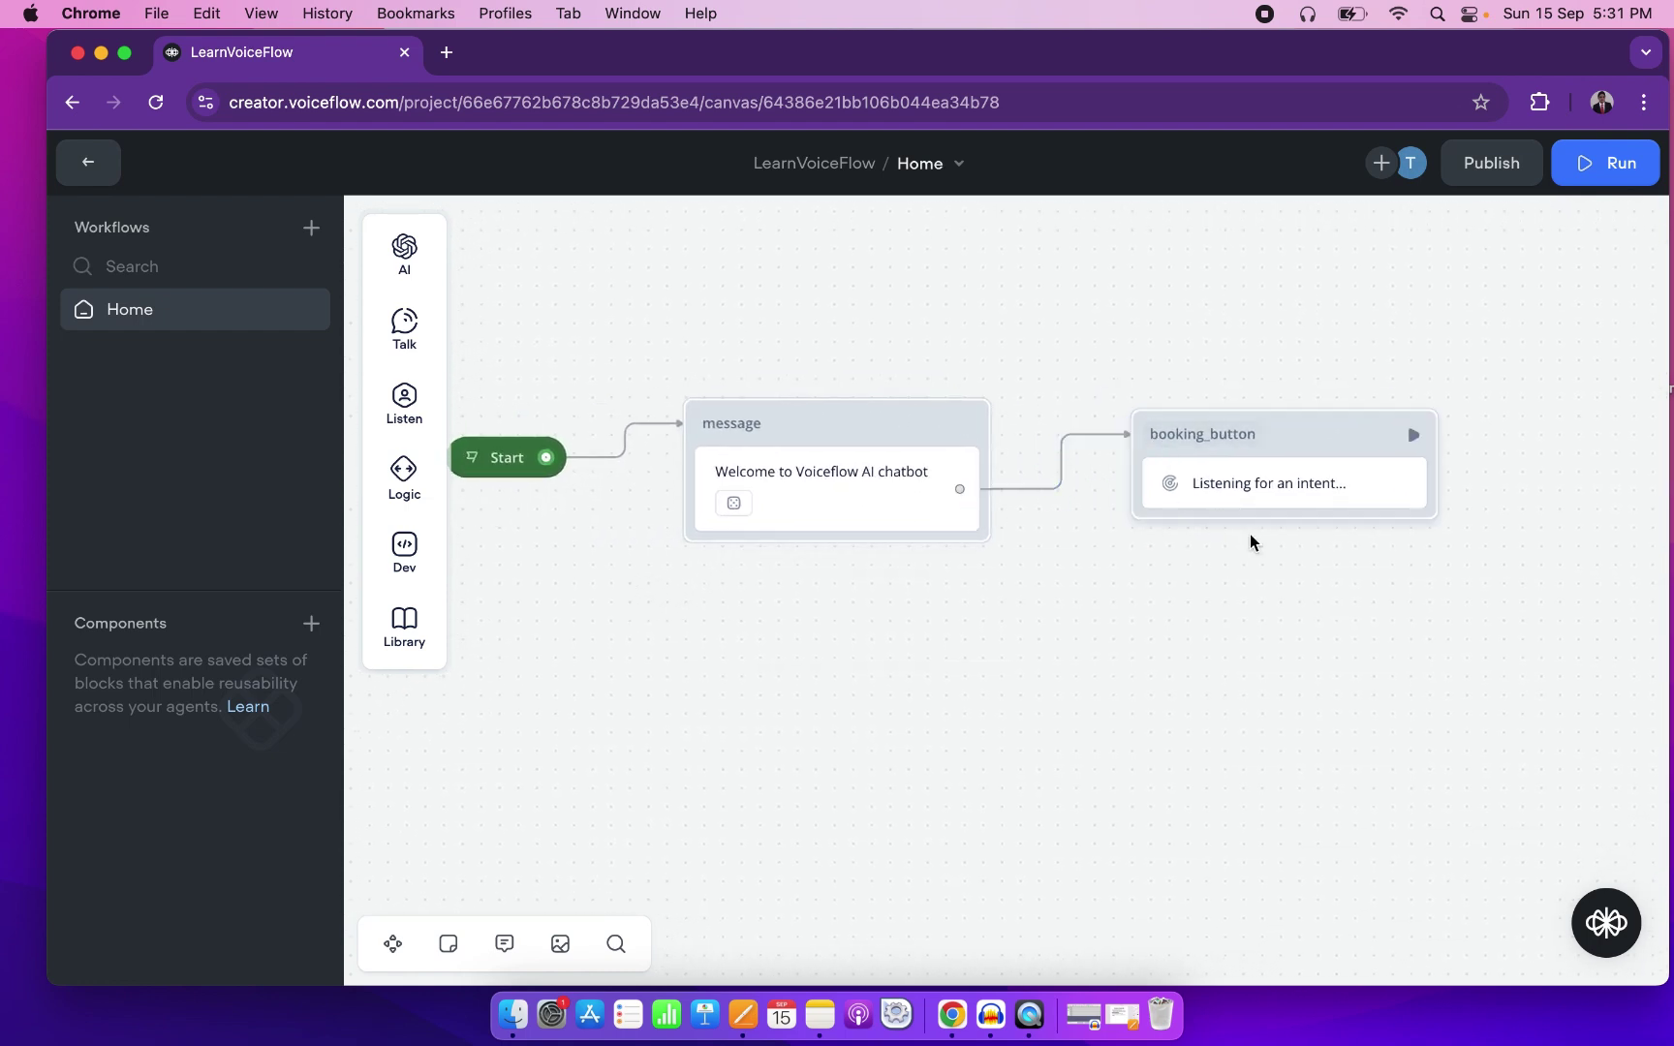
Label the first button in the booking_button block "Booking".
scroll(1251, 538, "right", 4)
left_click(1043, 500)
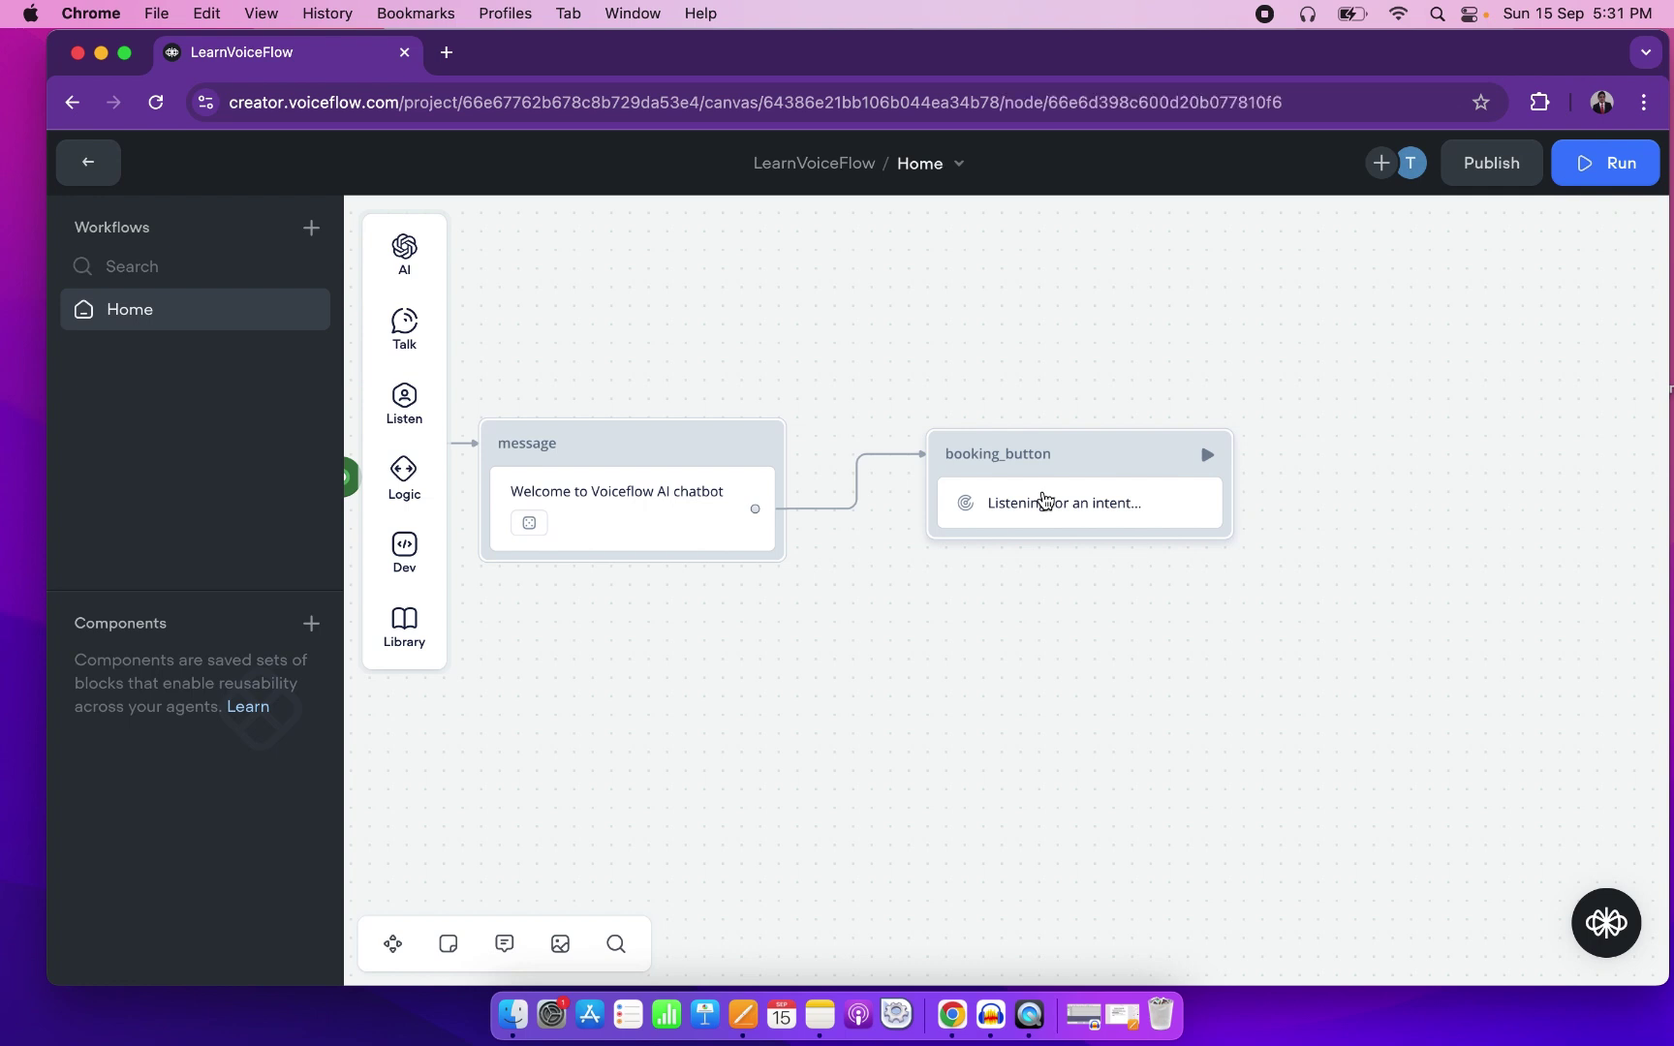
left_click(1272, 361)
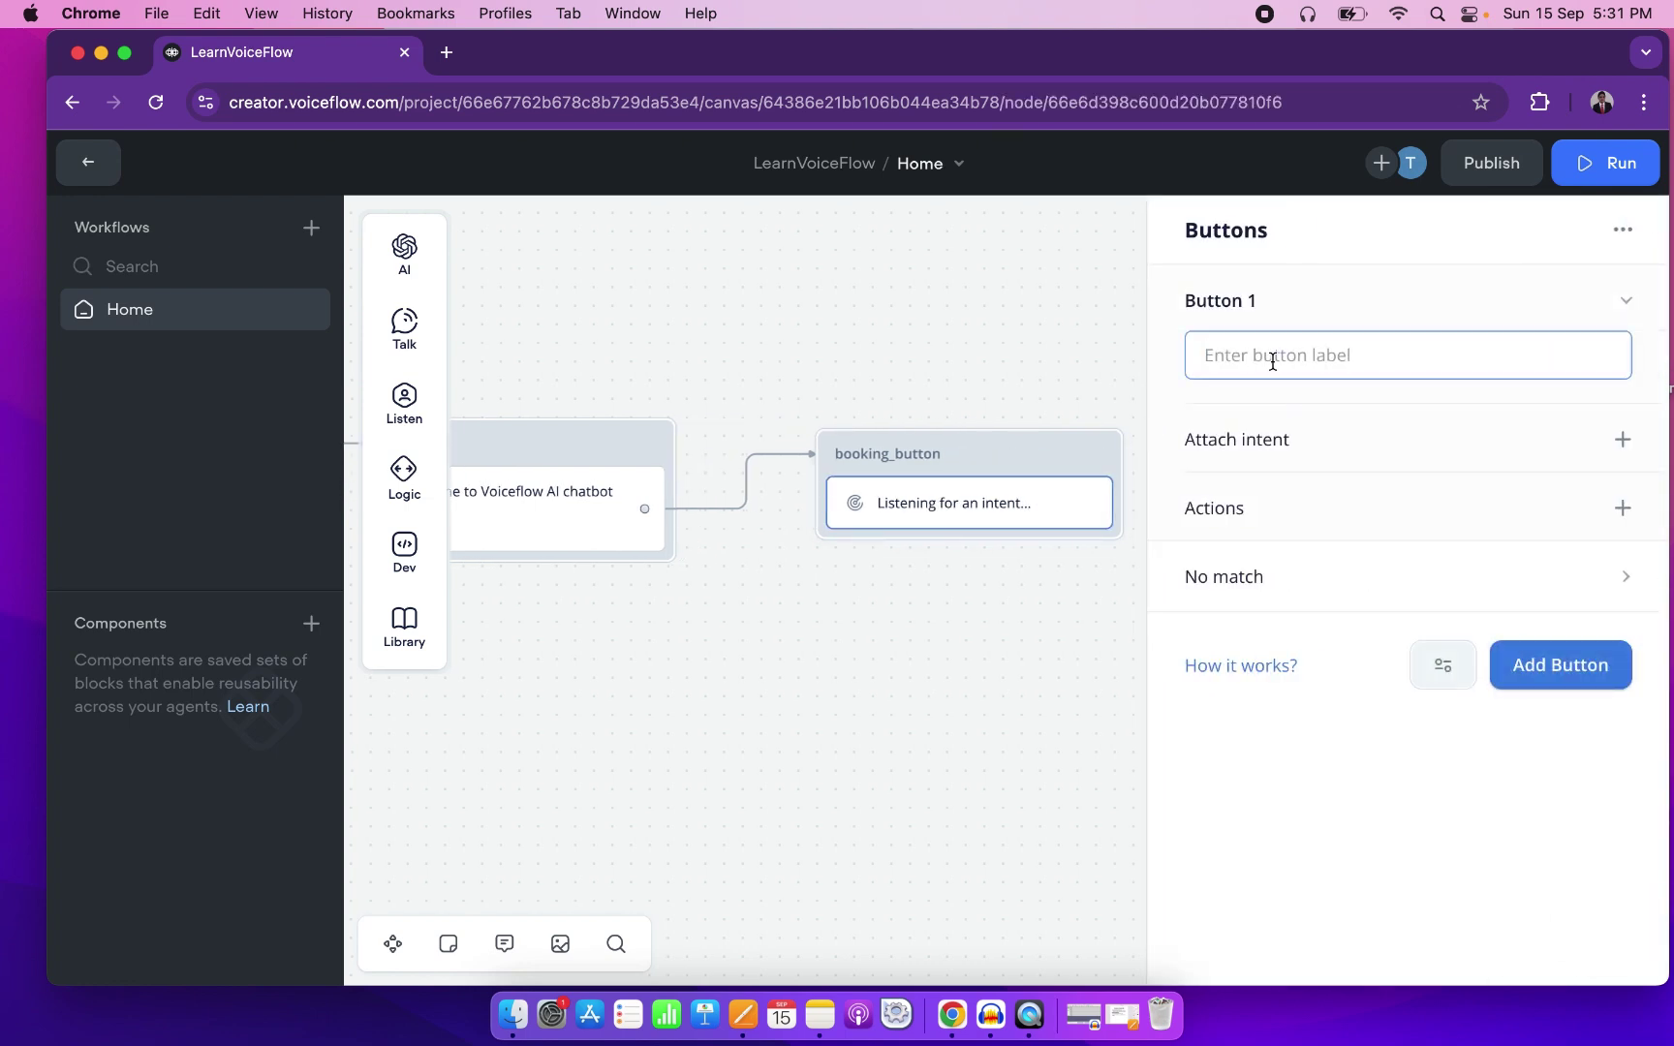
type("Booking")
mouse_move(1316, 513)
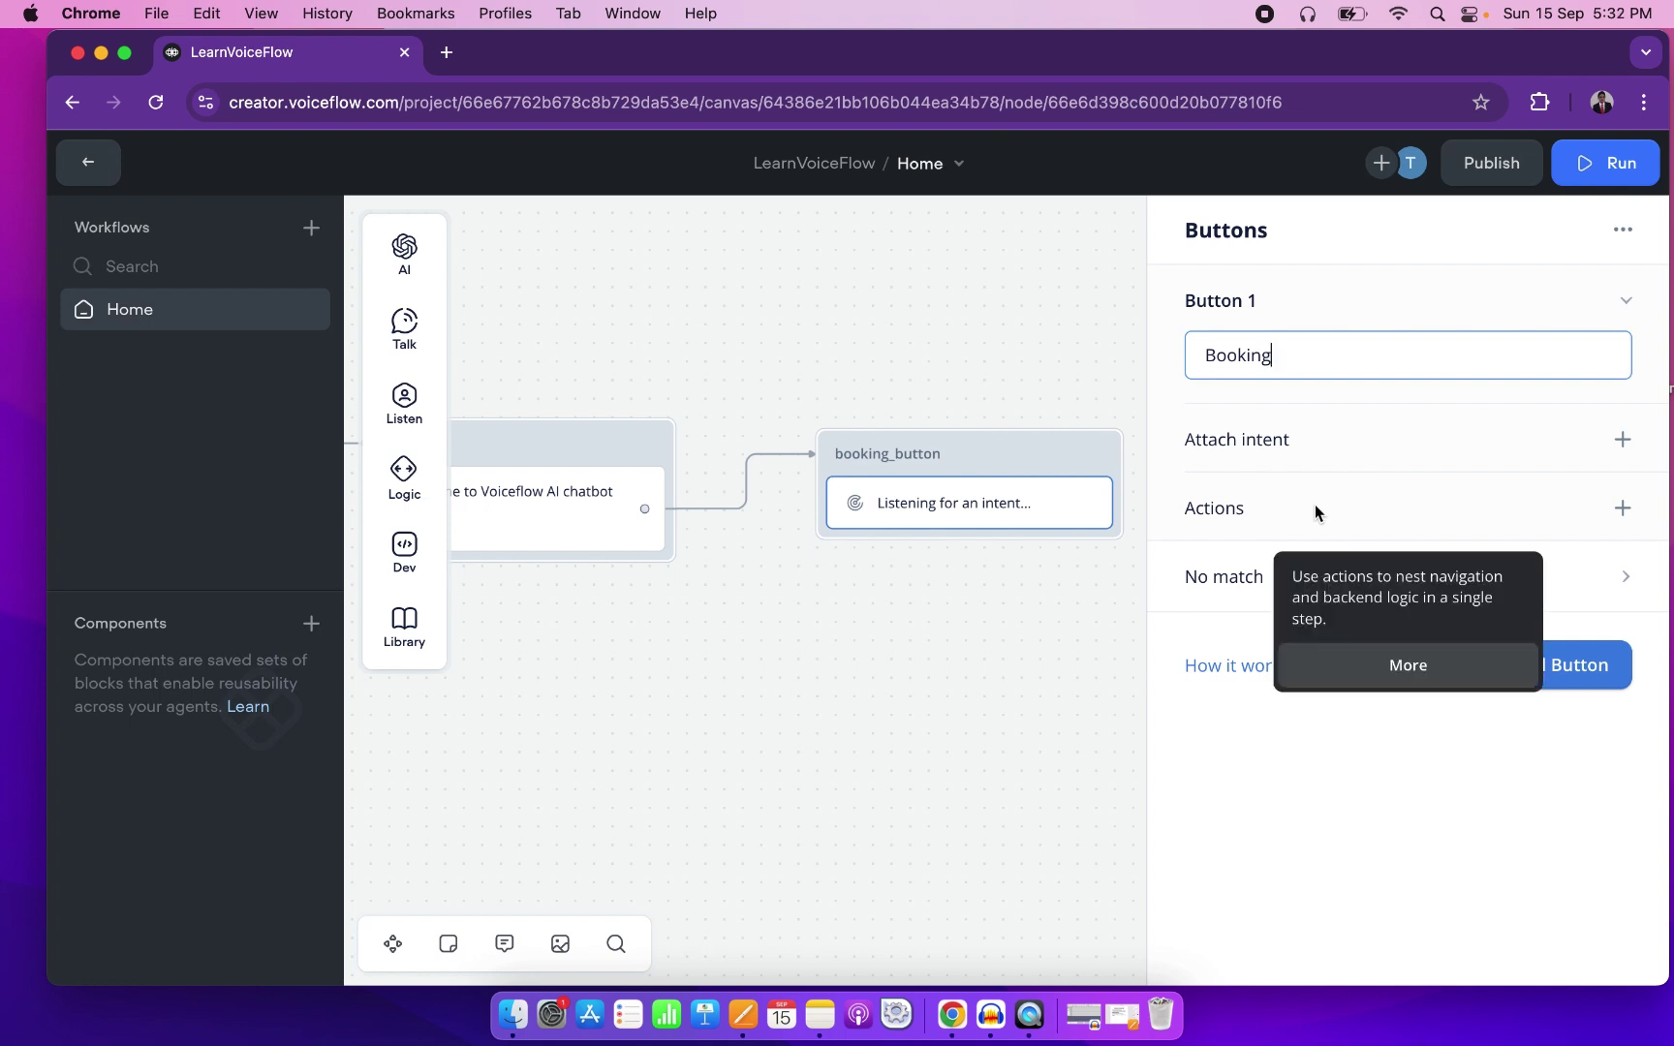
left_click(1630, 520)
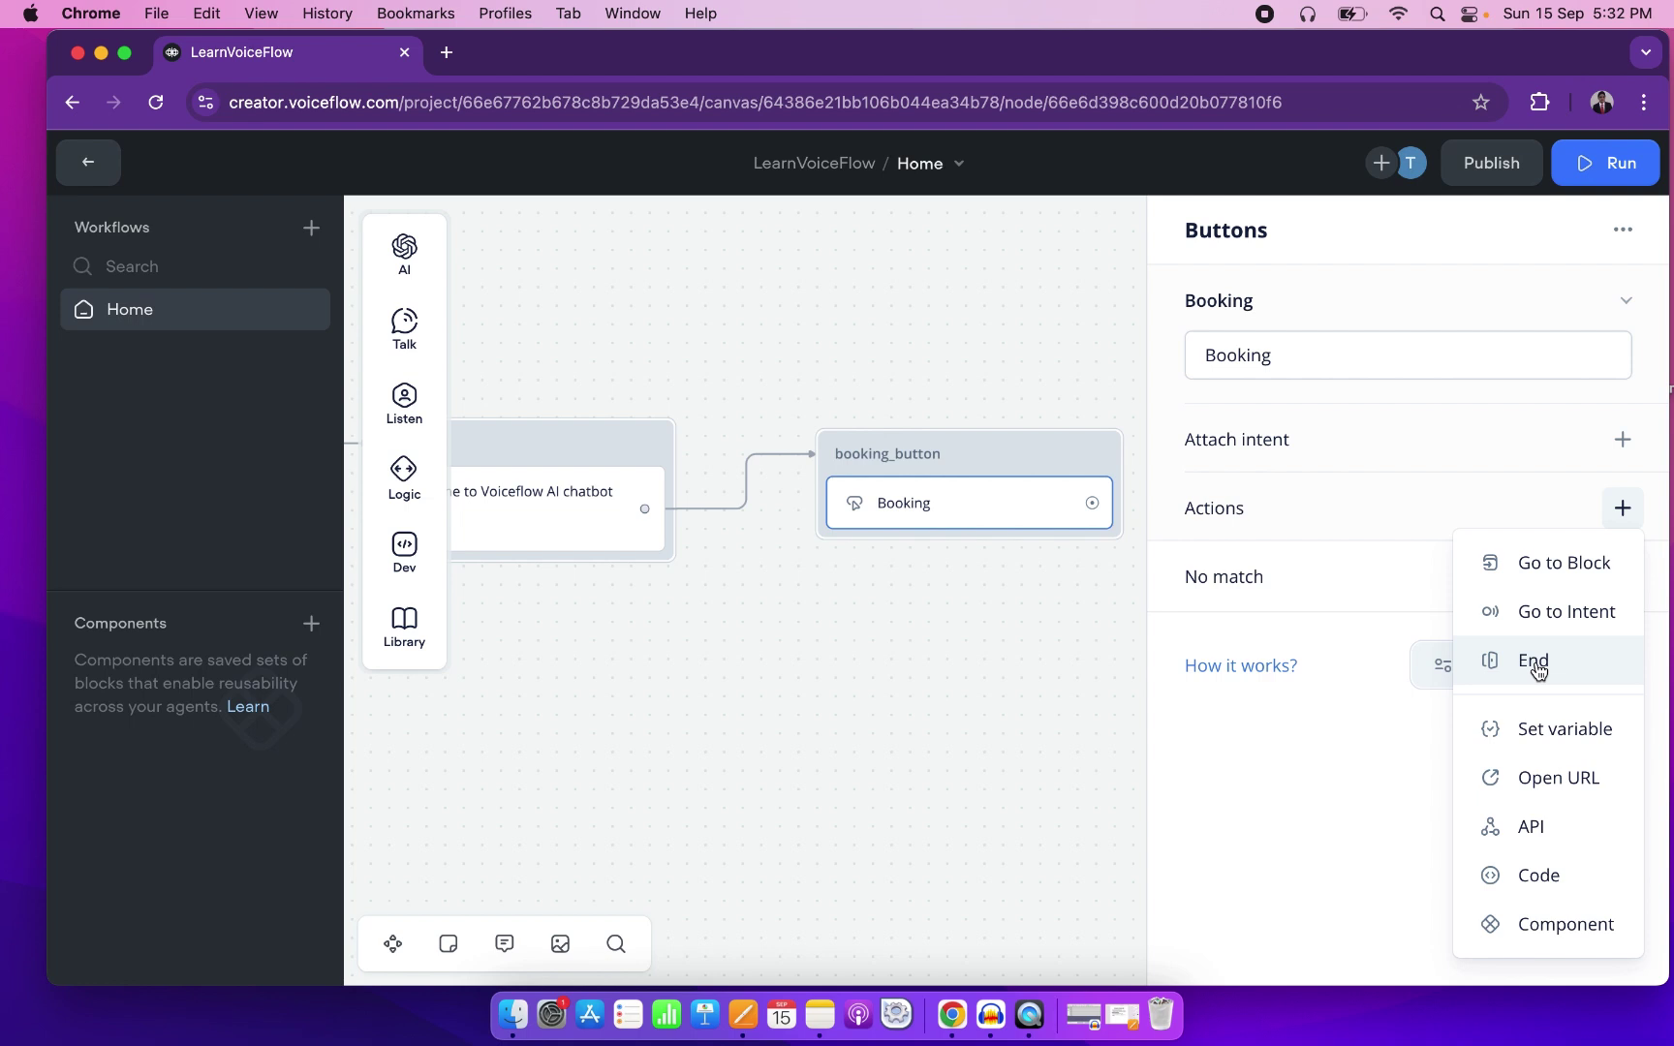
left_click(1550, 780)
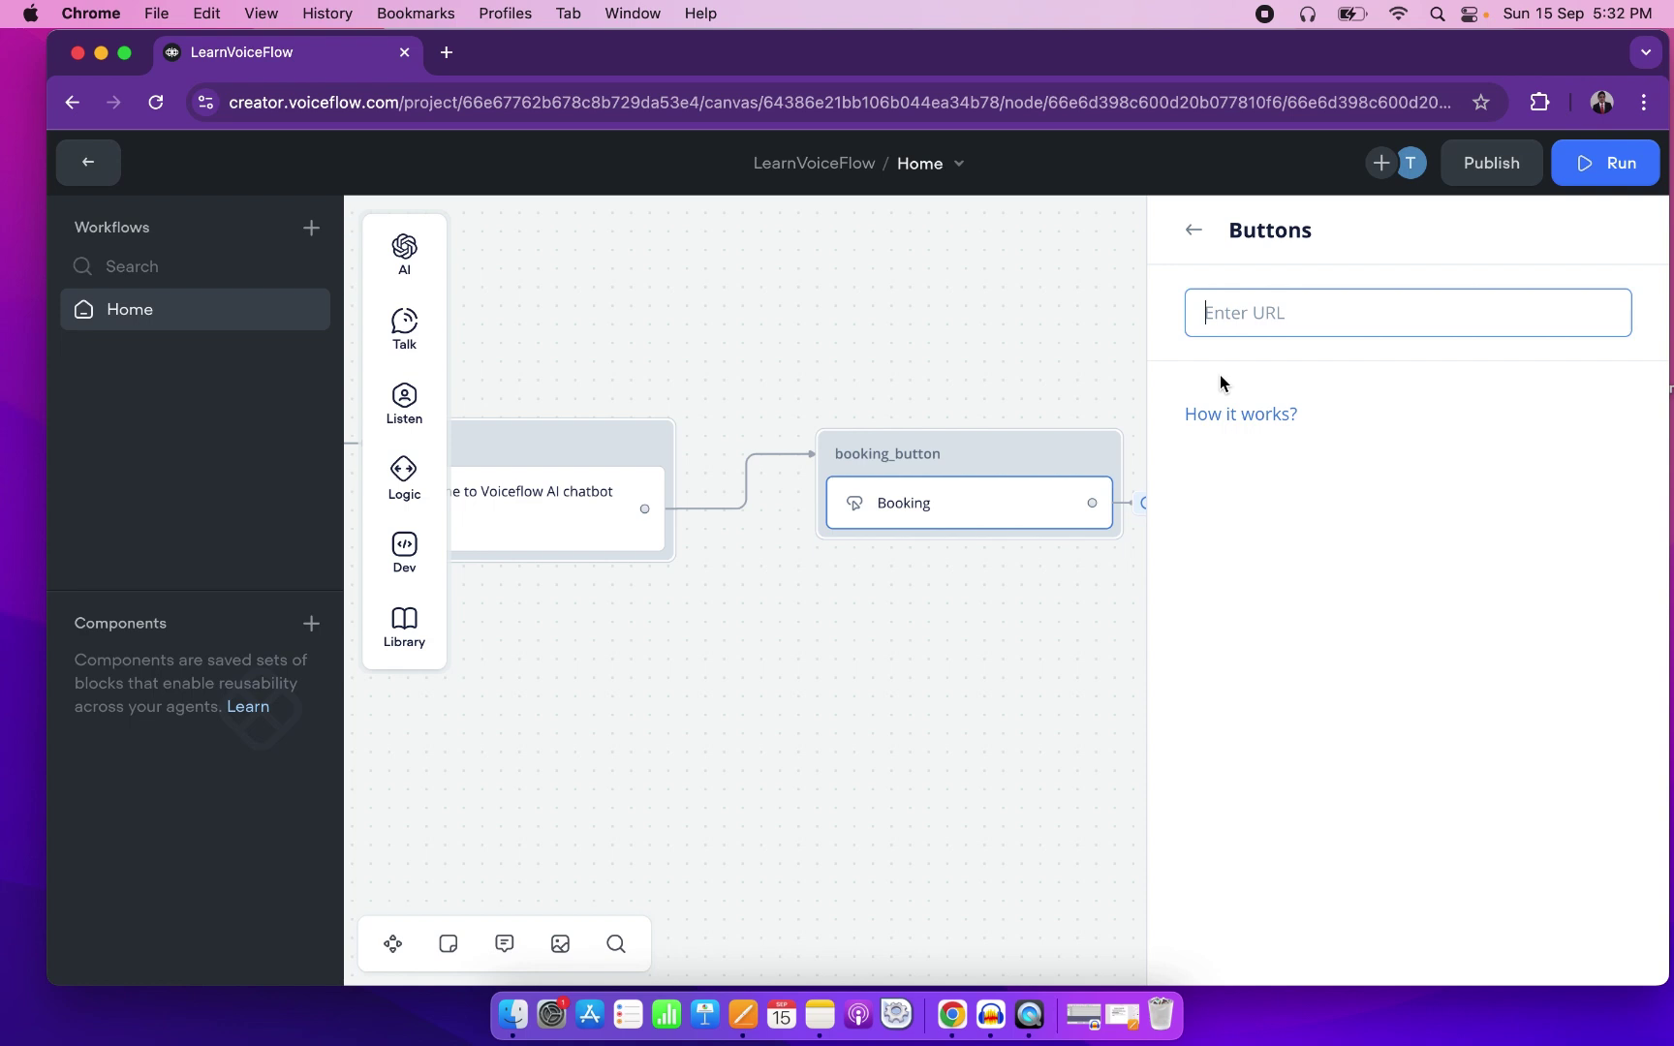
left_click(1196, 232)
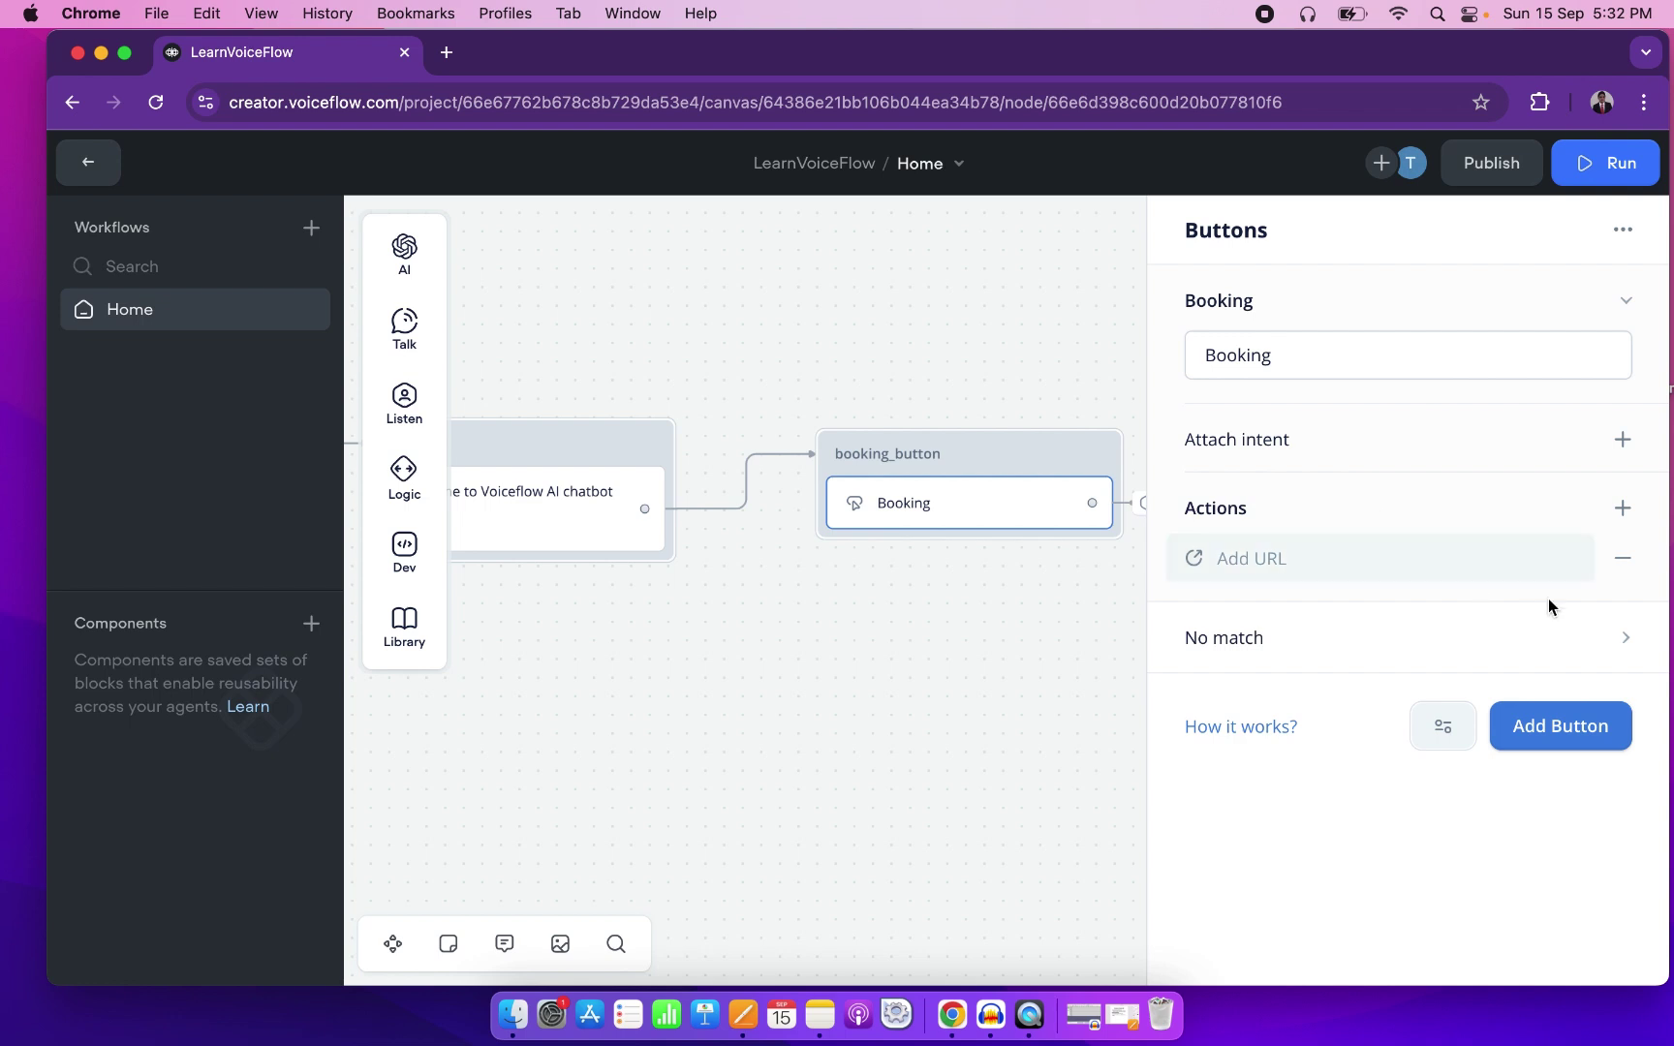
left_click(1623, 558)
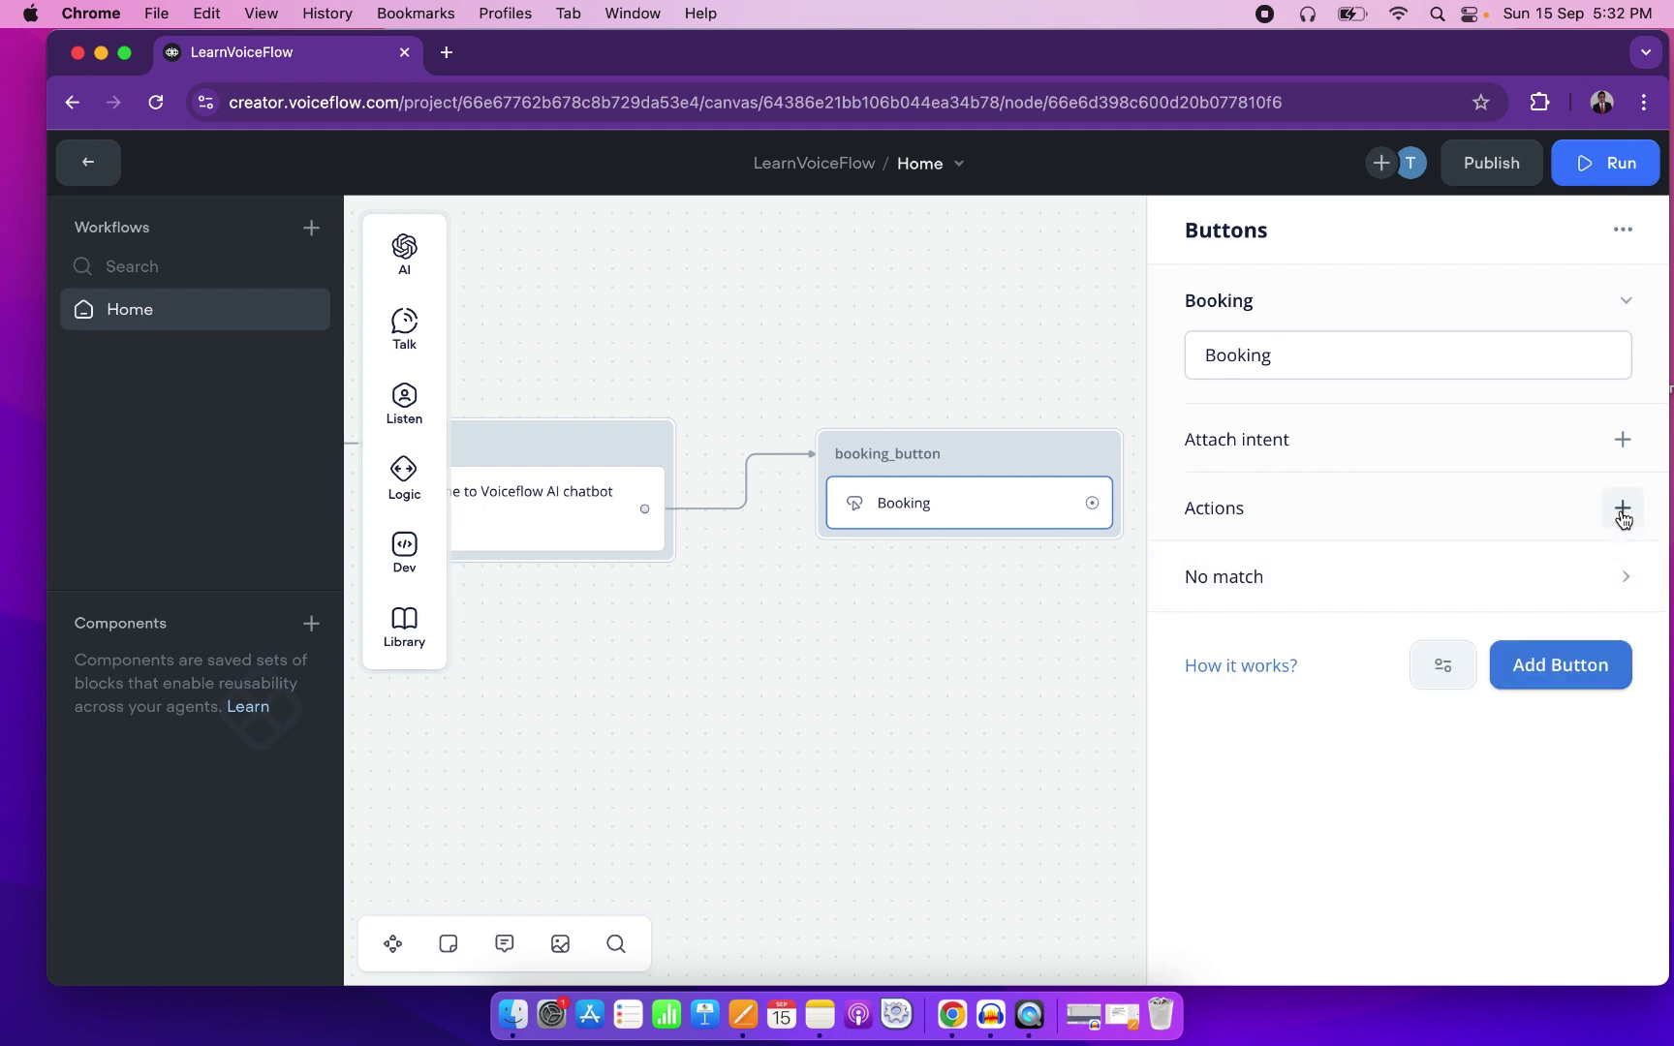
left_click(1623, 511)
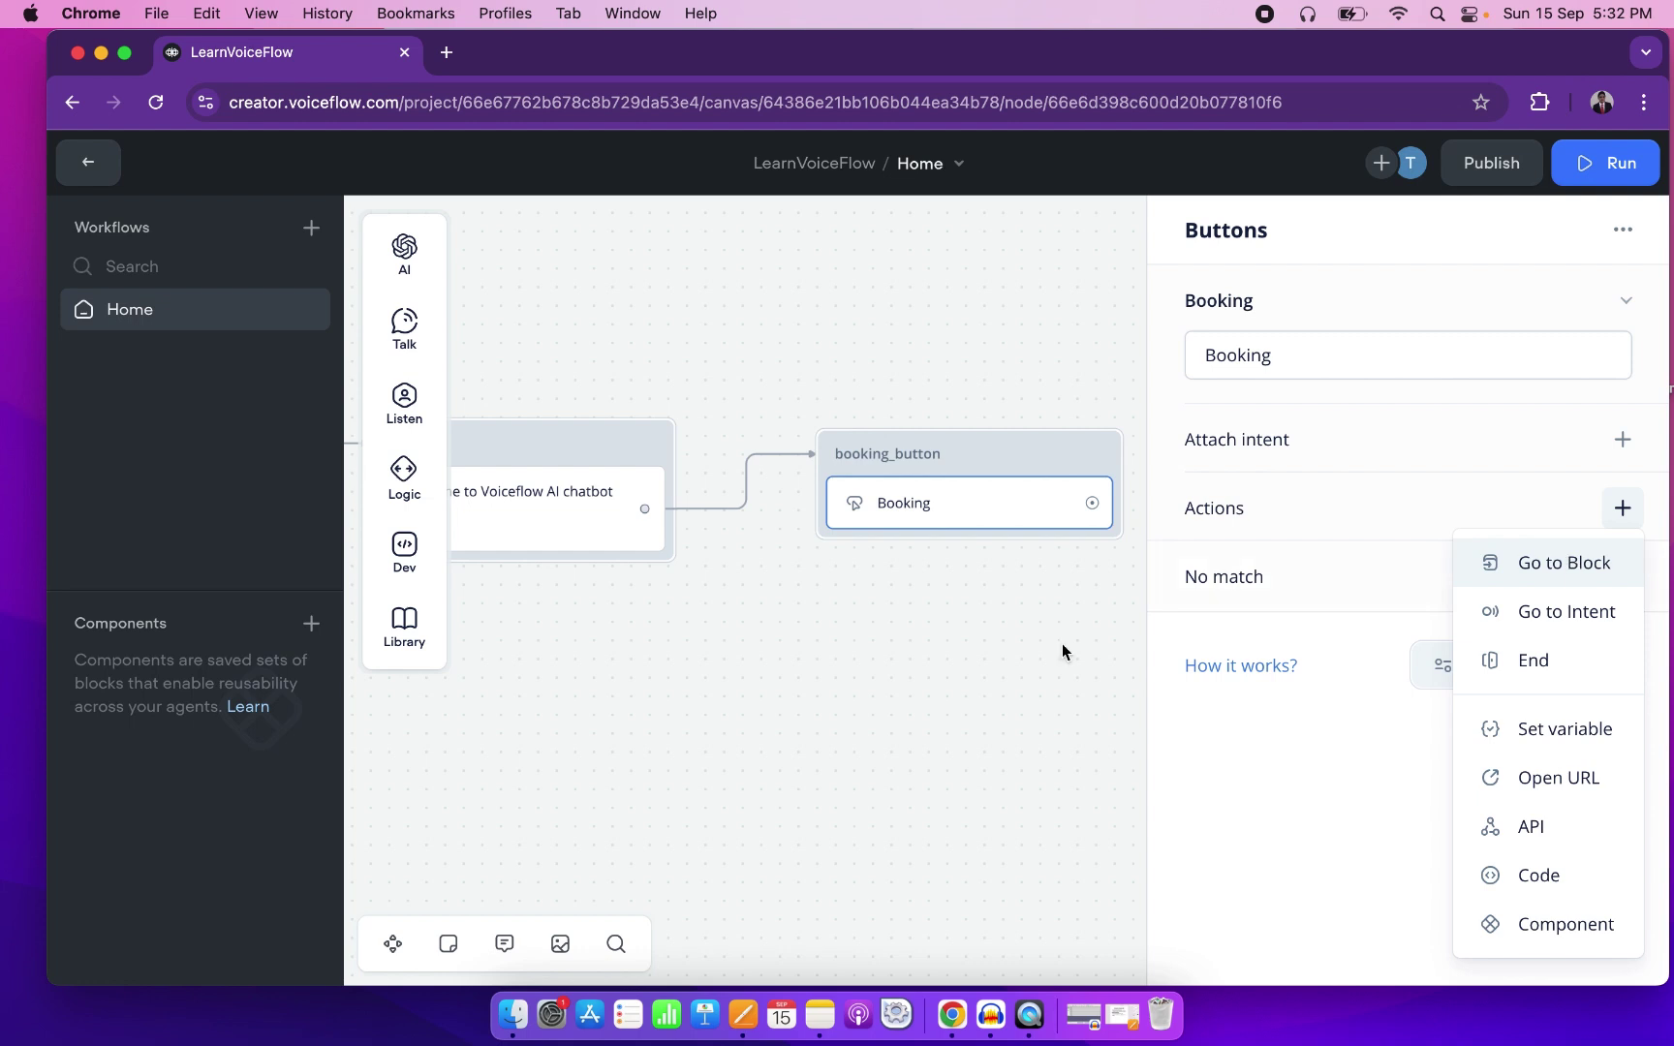
left_click(1020, 655)
Extend the Booking button's output to a new Message block and name that block booking_flow.
left_click_drag(849, 492, 959, 419)
mouse_move(1059, 476)
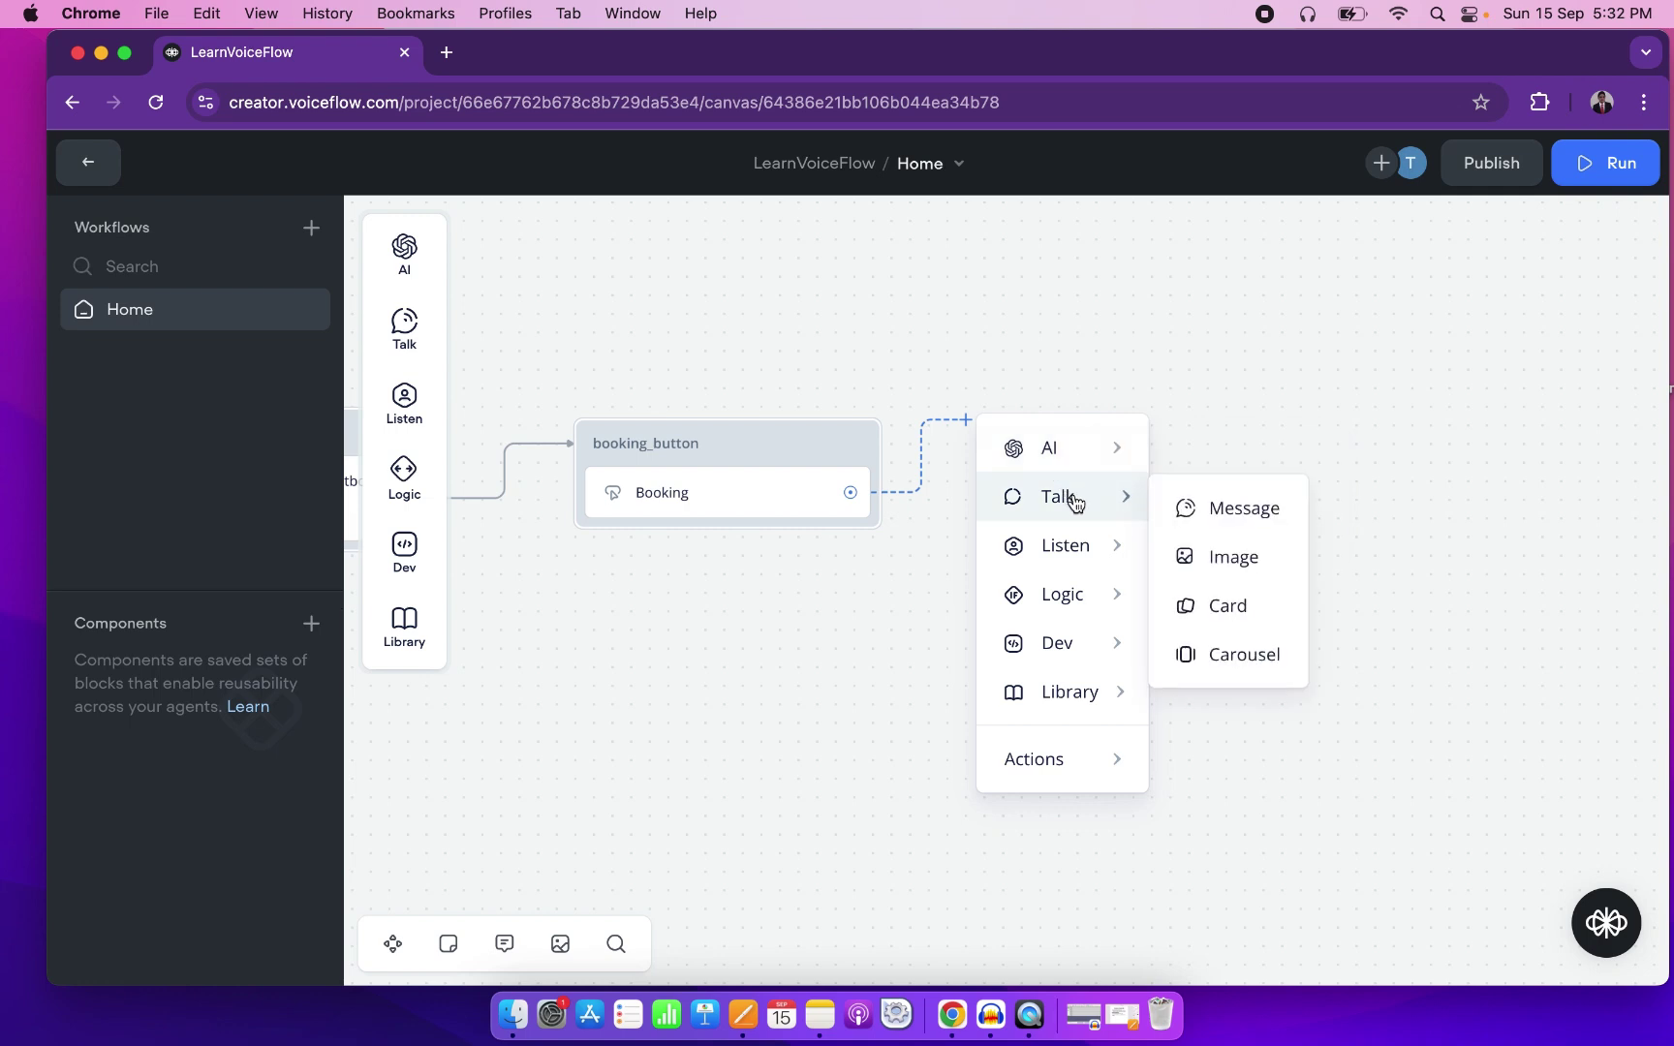
left_click(1219, 513)
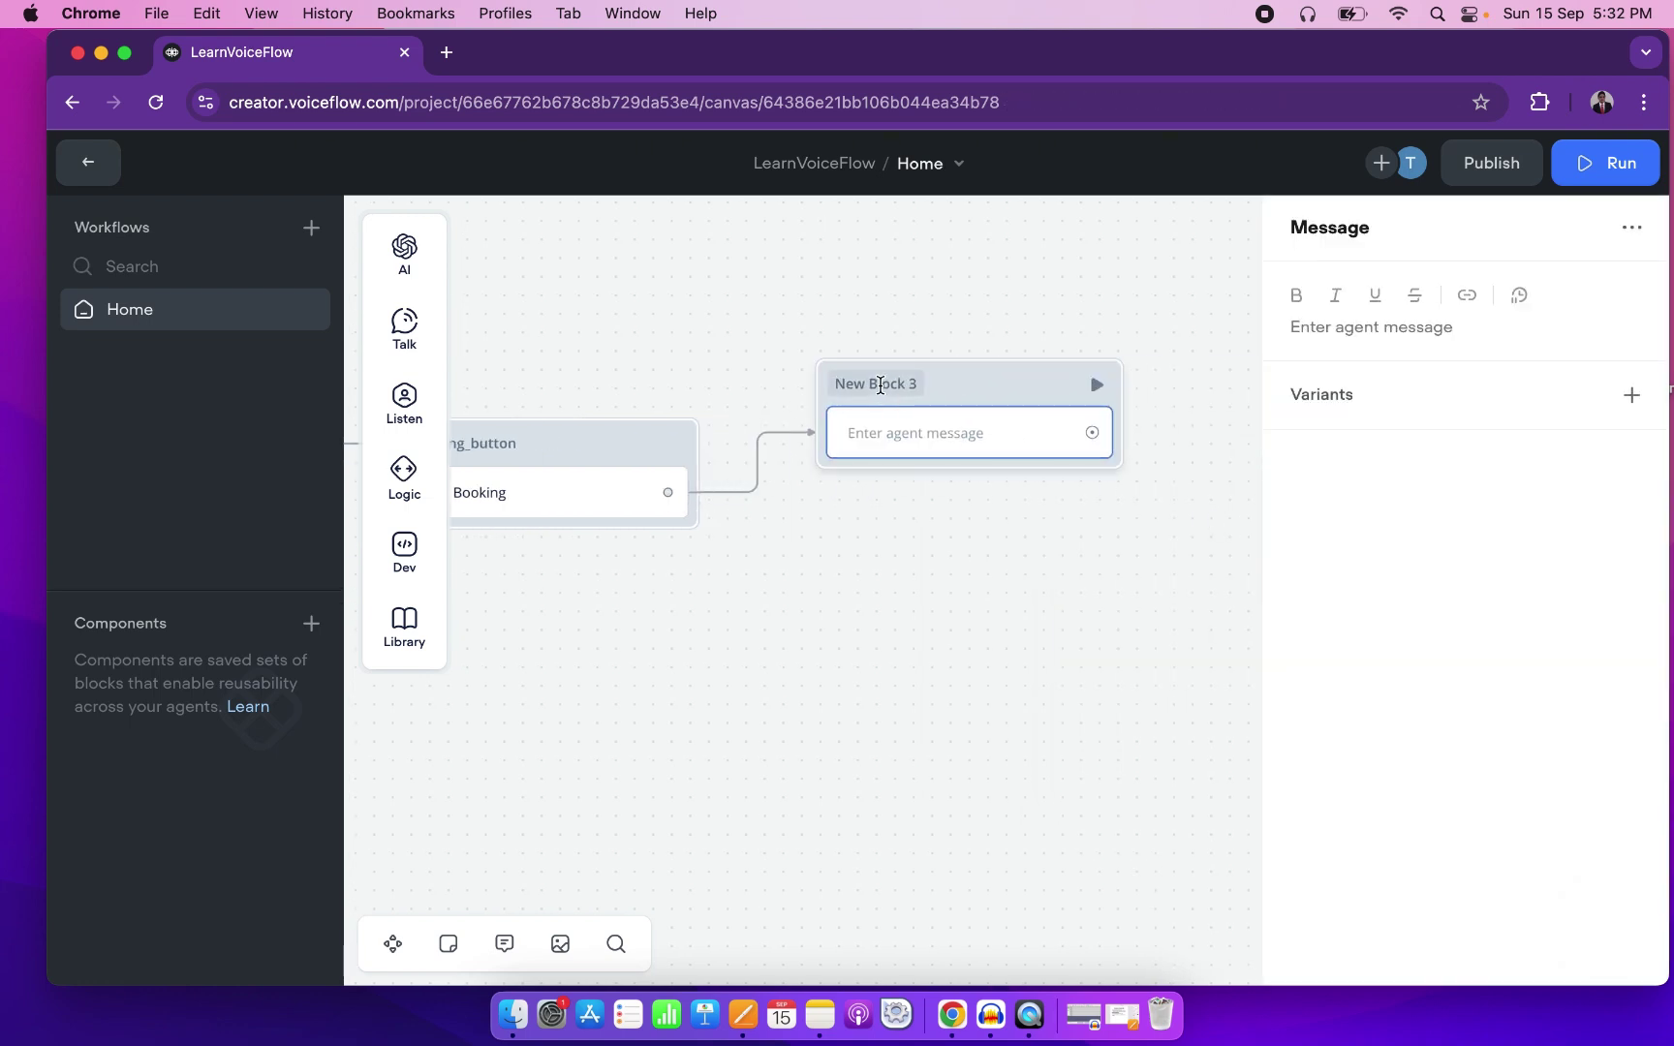
double_click(880, 385)
type("booking_flow")
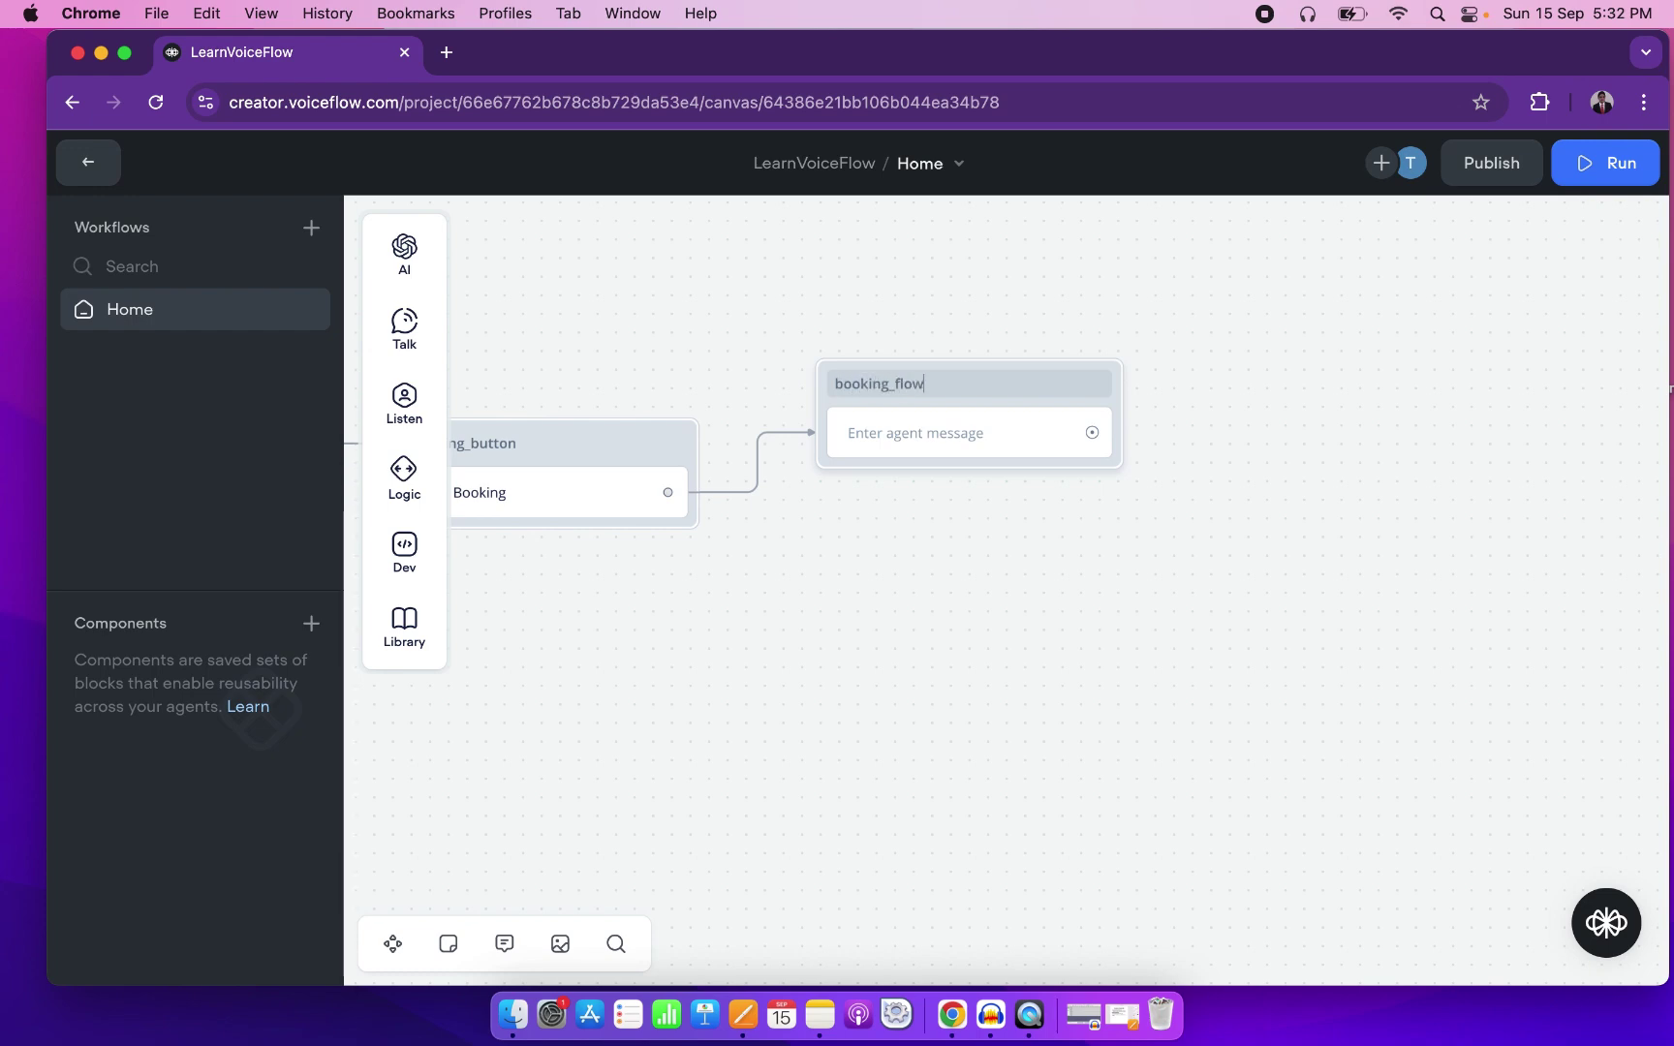
Add another Message step above the empty one in booking_flow and write "Enter your name" in it.
left_click(885, 437)
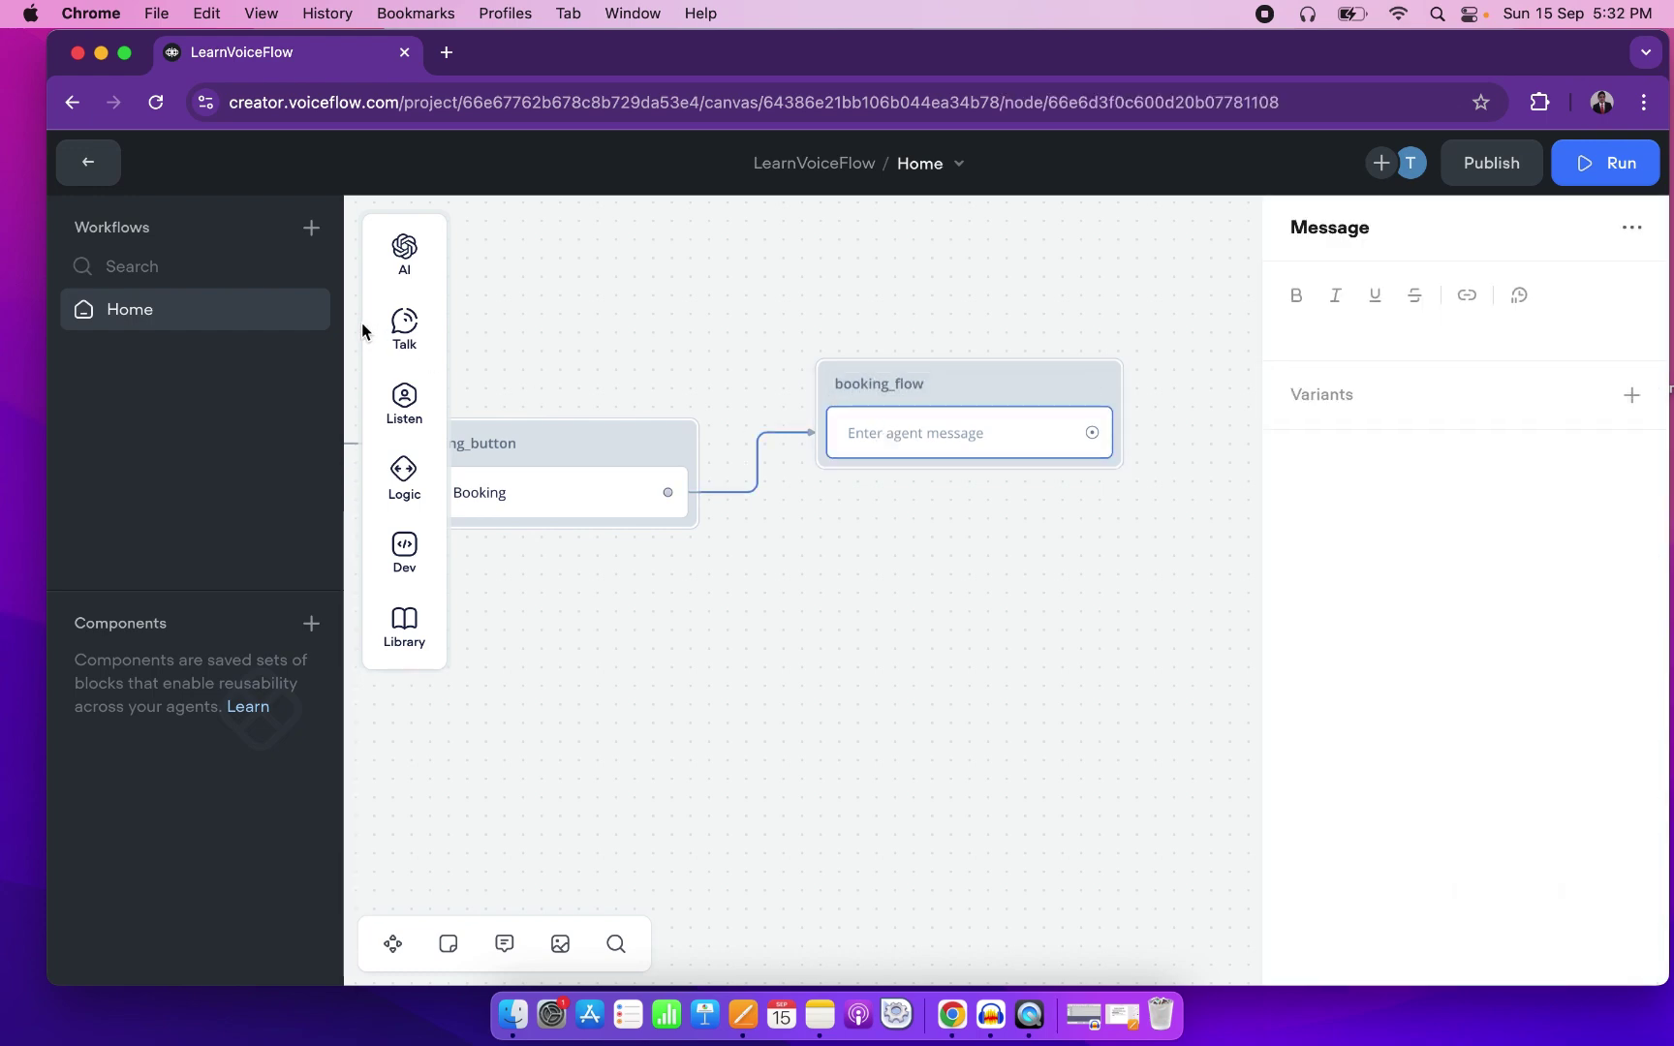
left_click_drag(407, 334, 949, 436)
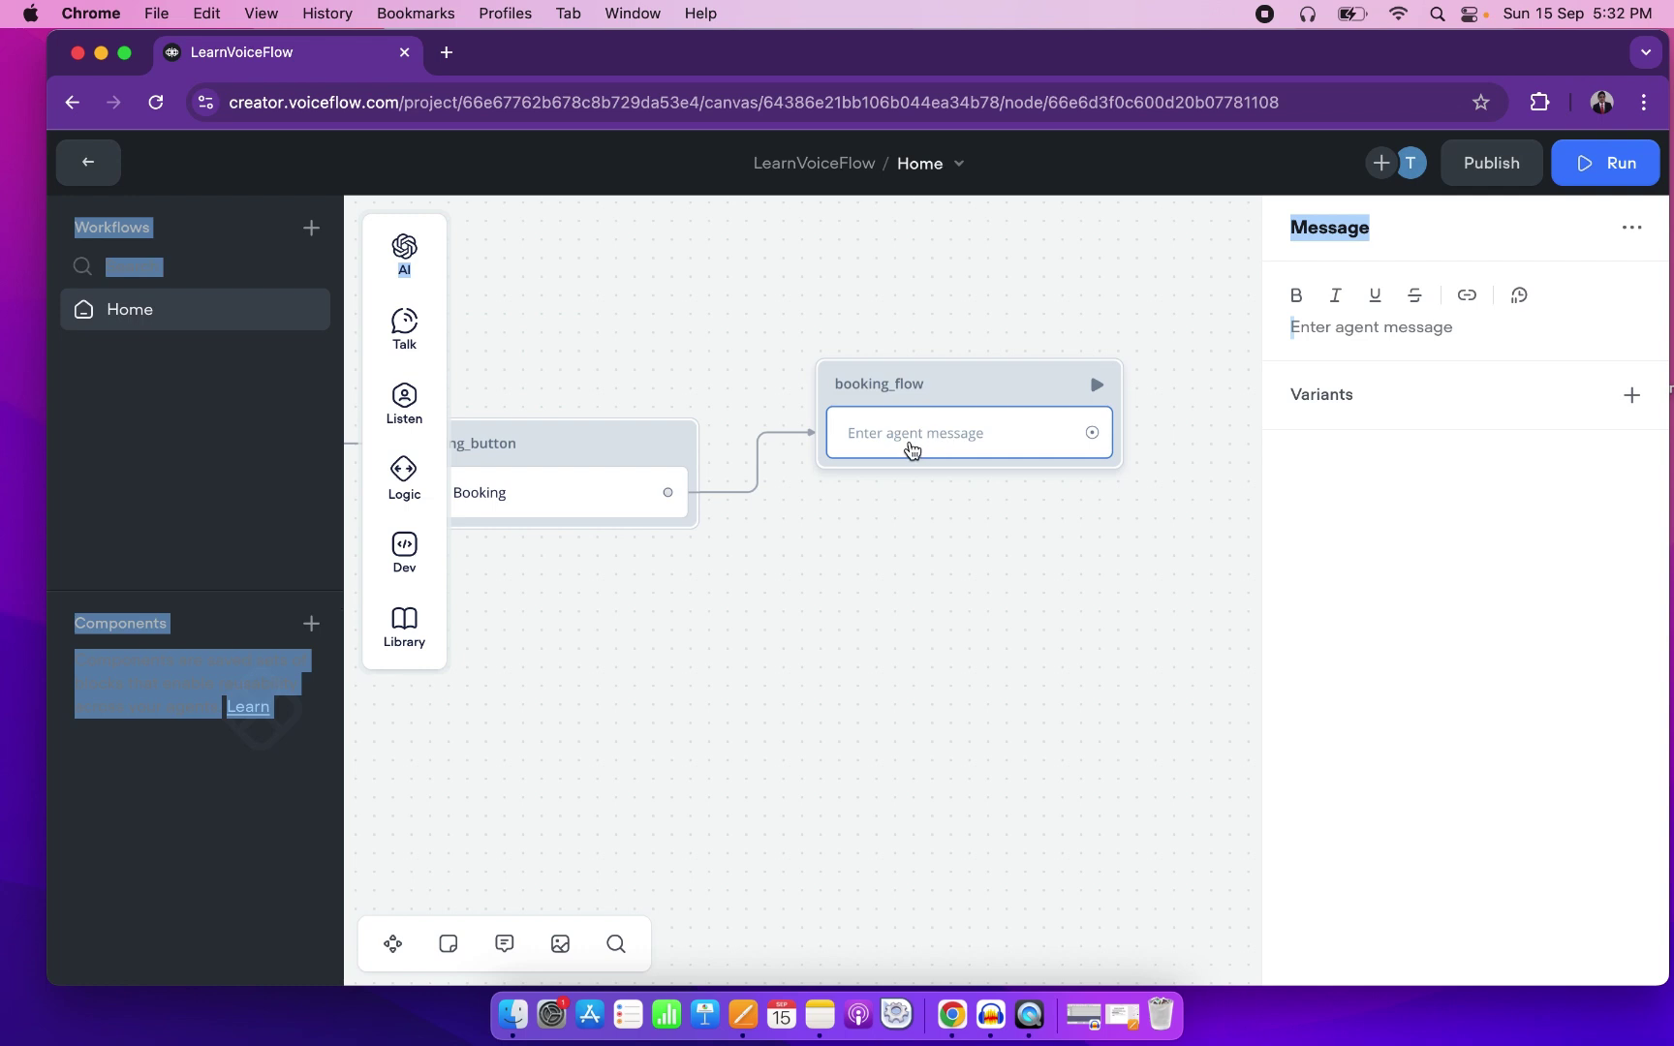
mouse_move(426, 344)
left_click_drag(557, 324, 936, 447)
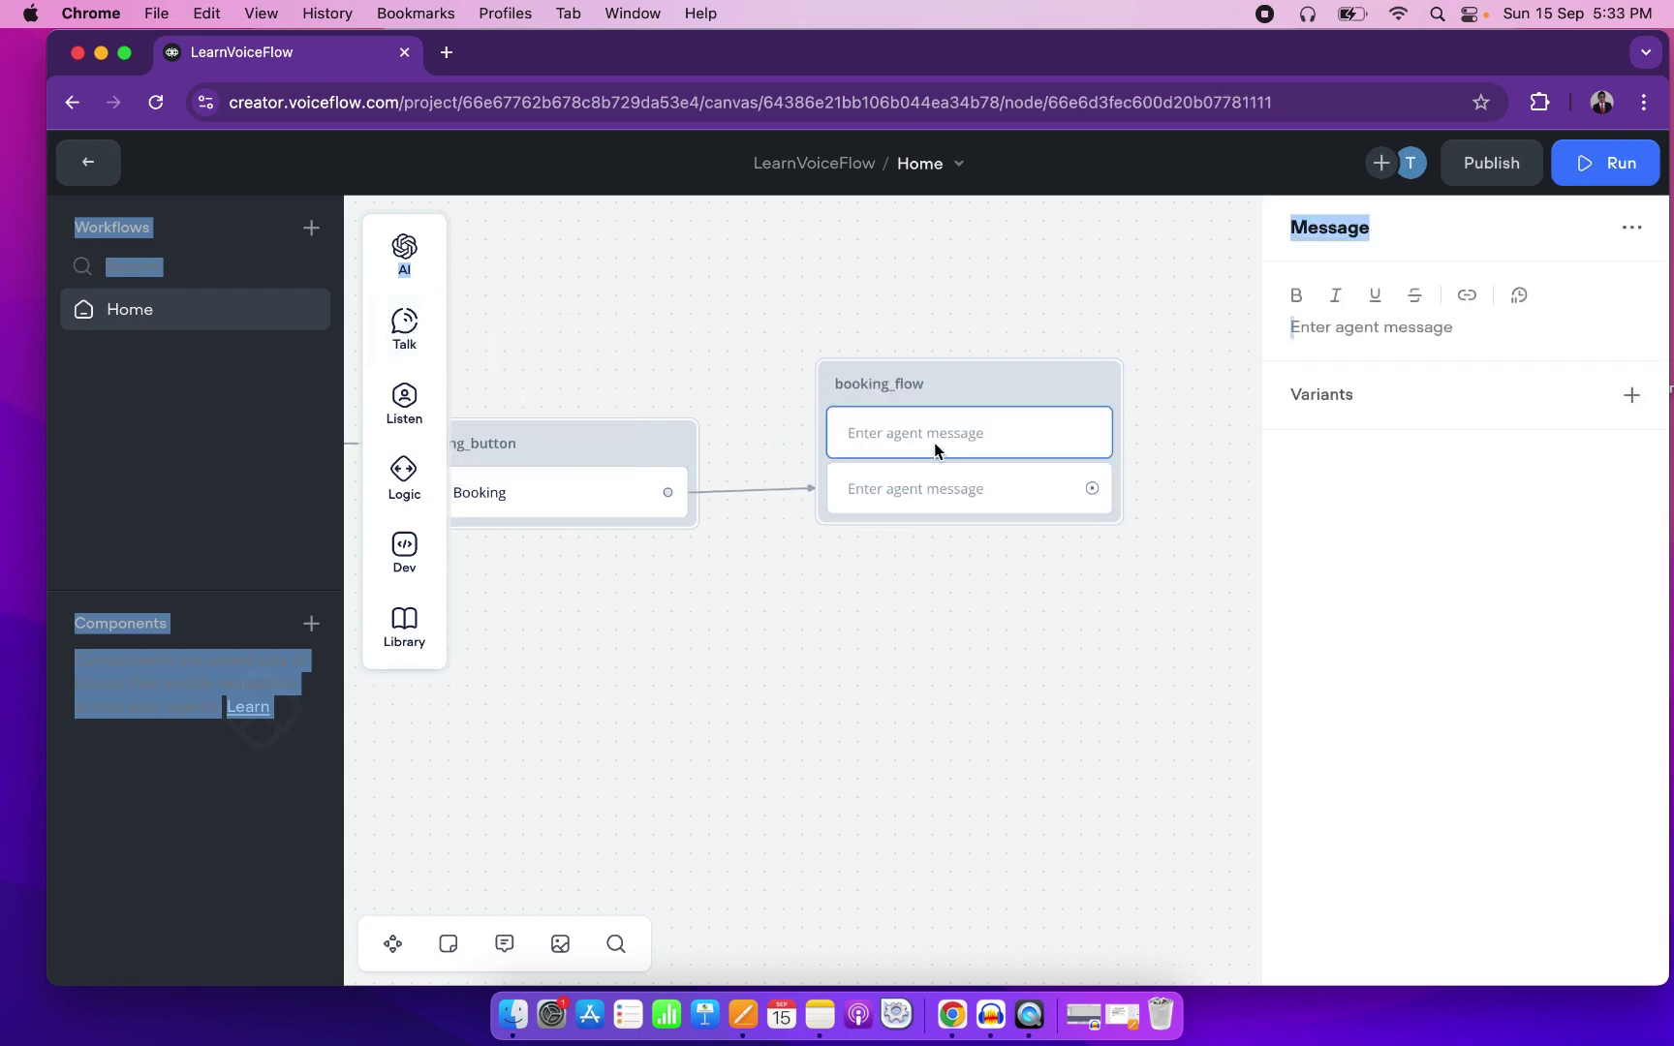
left_click(938, 449)
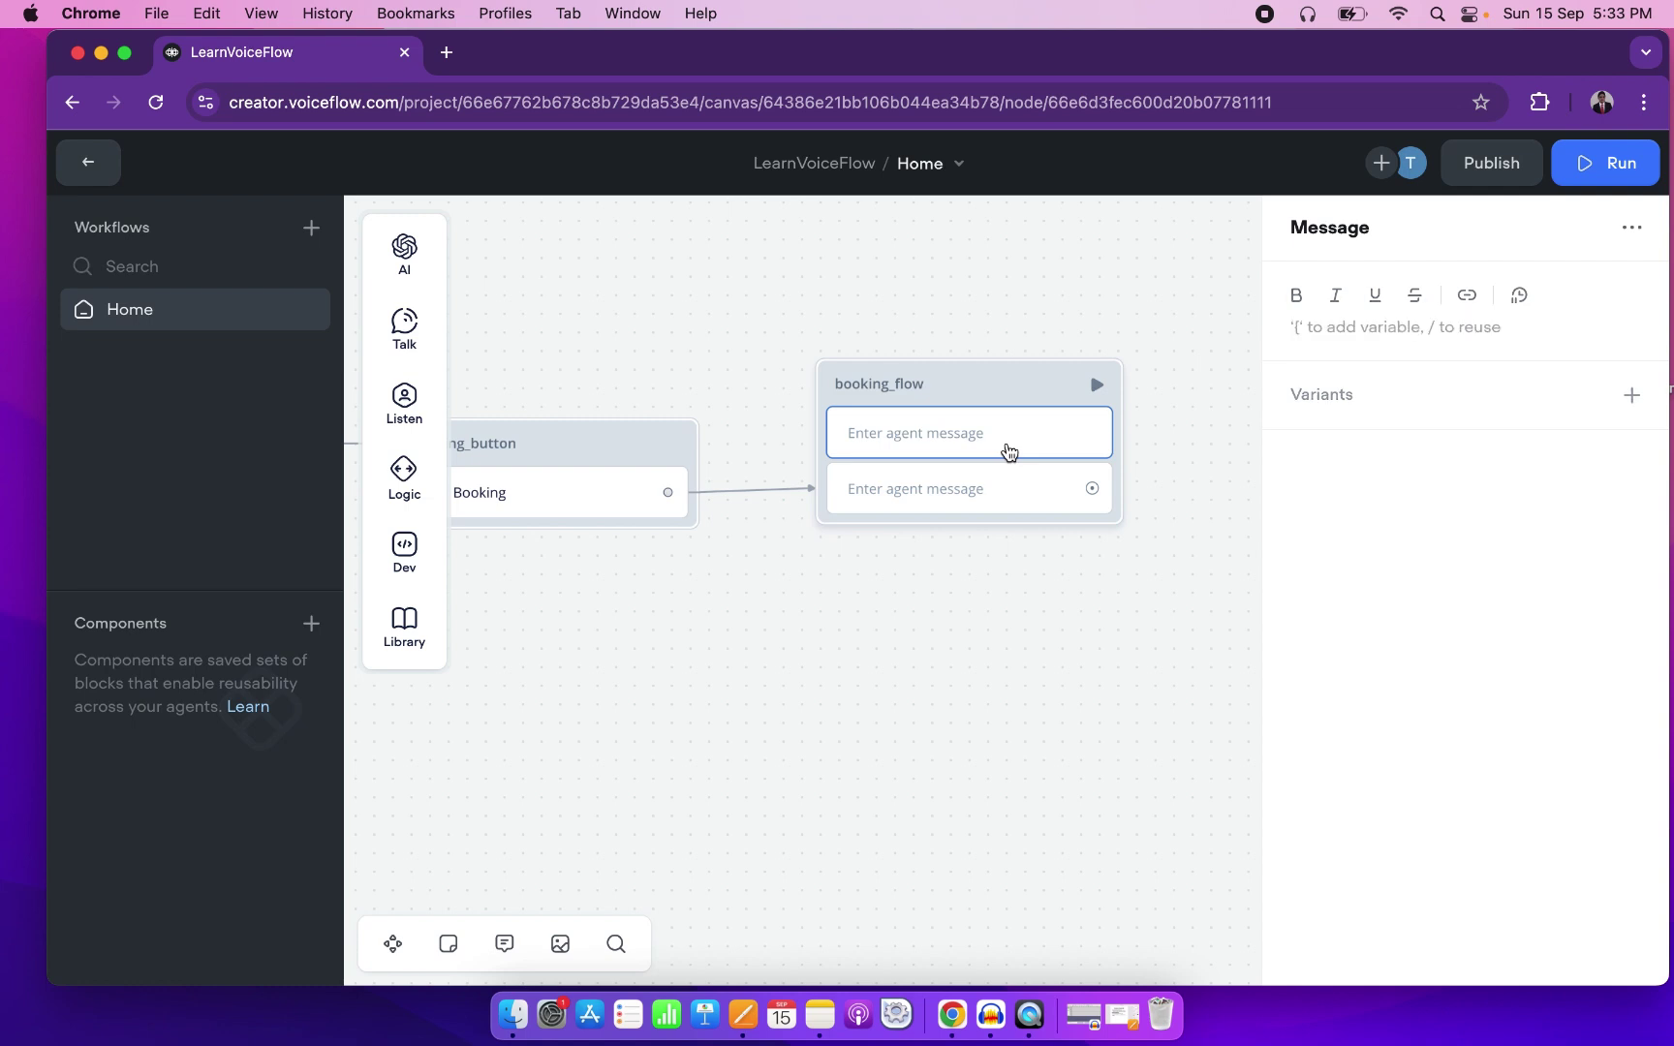
type("Enter youur")
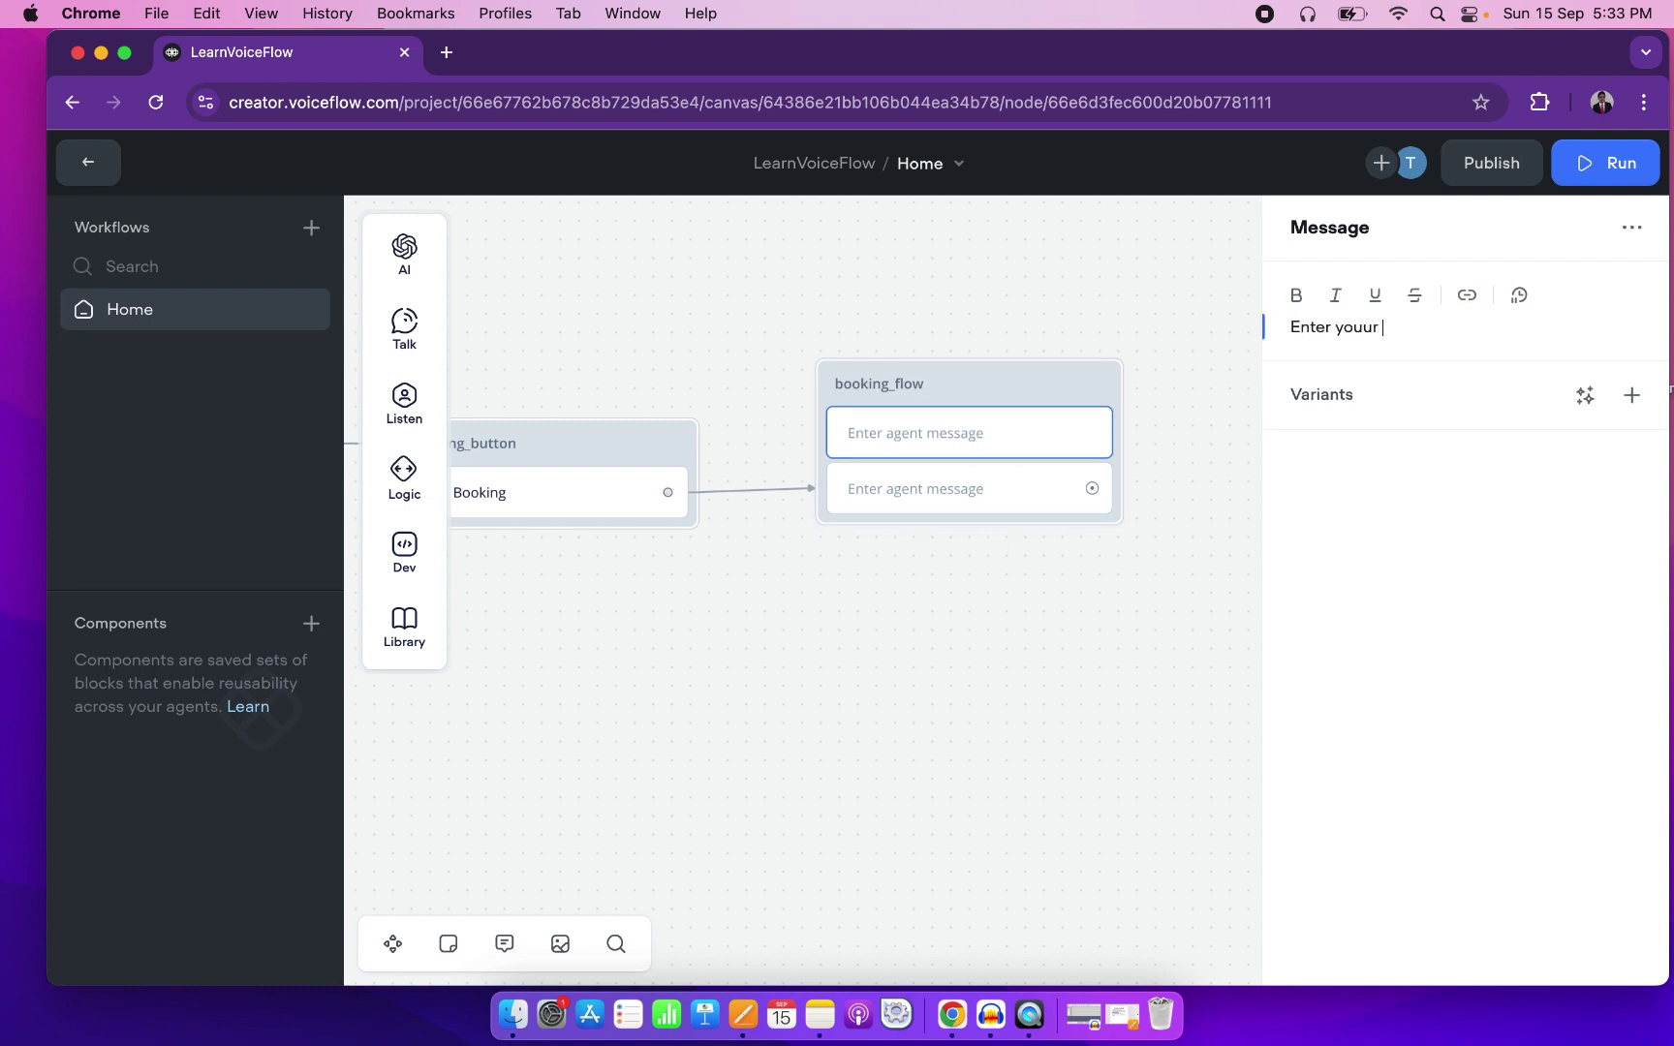
type(" name")
Delete the empty message step from booking_flow and reconnect the Booking button's output to the block.
left_click(920, 489)
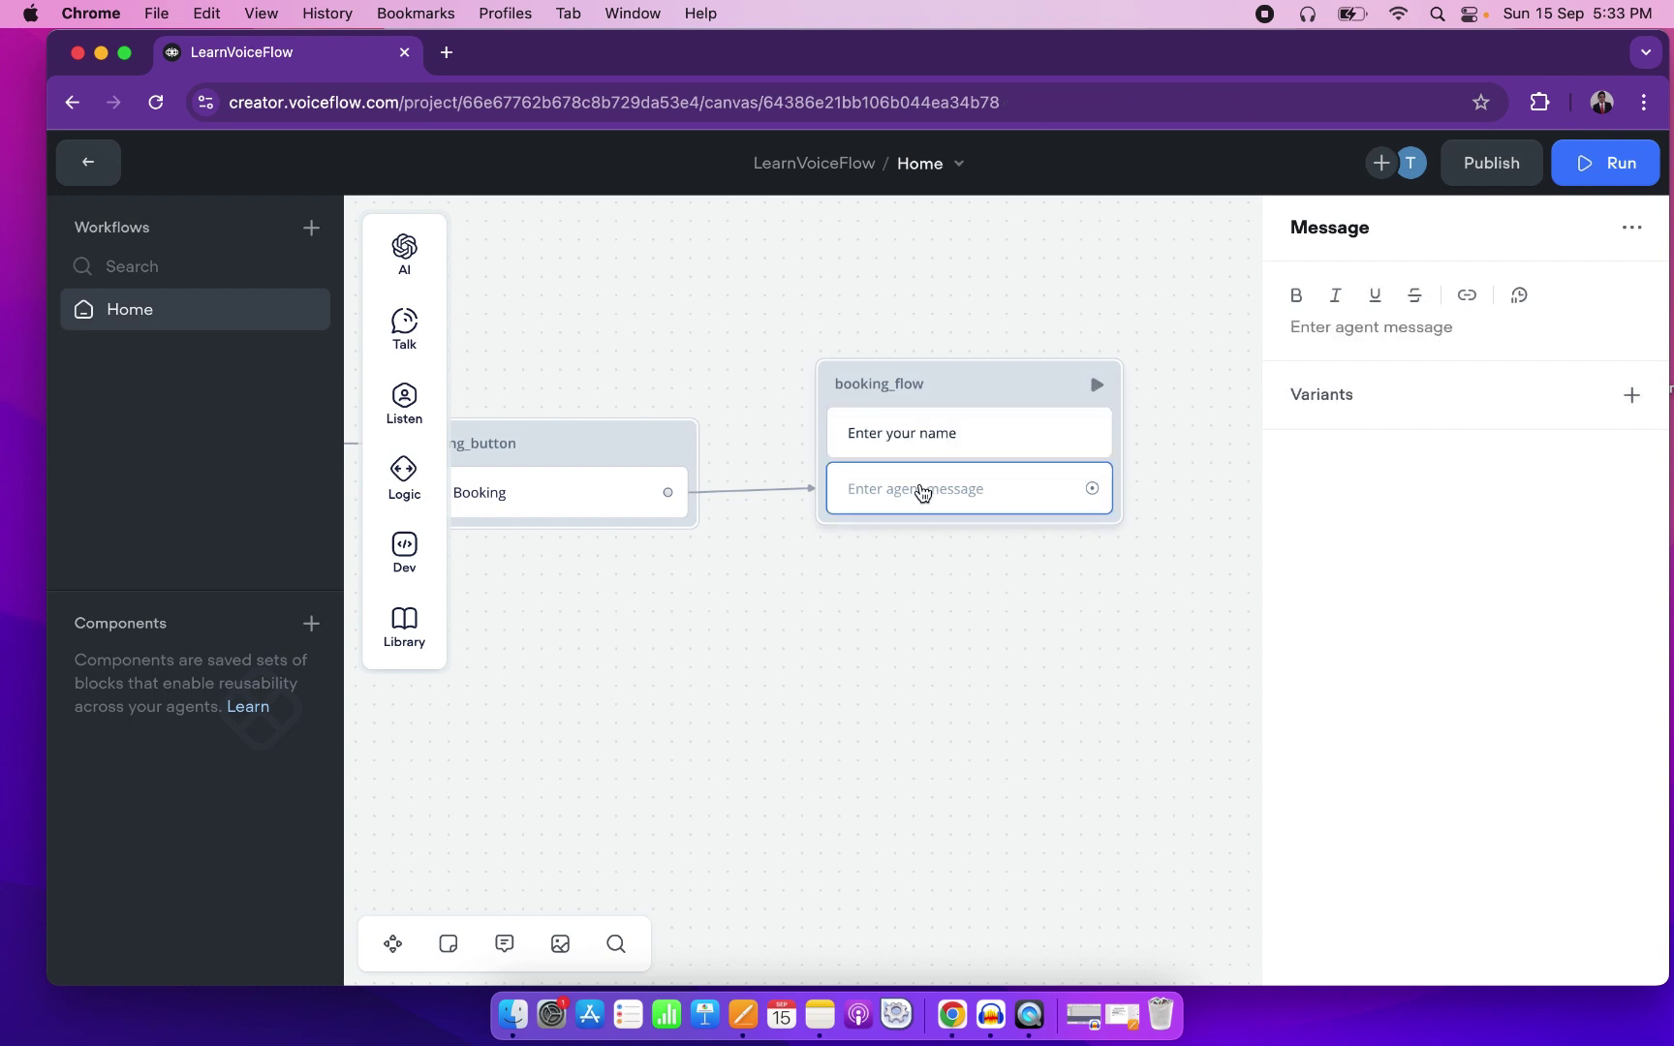
right_click(920, 489)
left_click(978, 751)
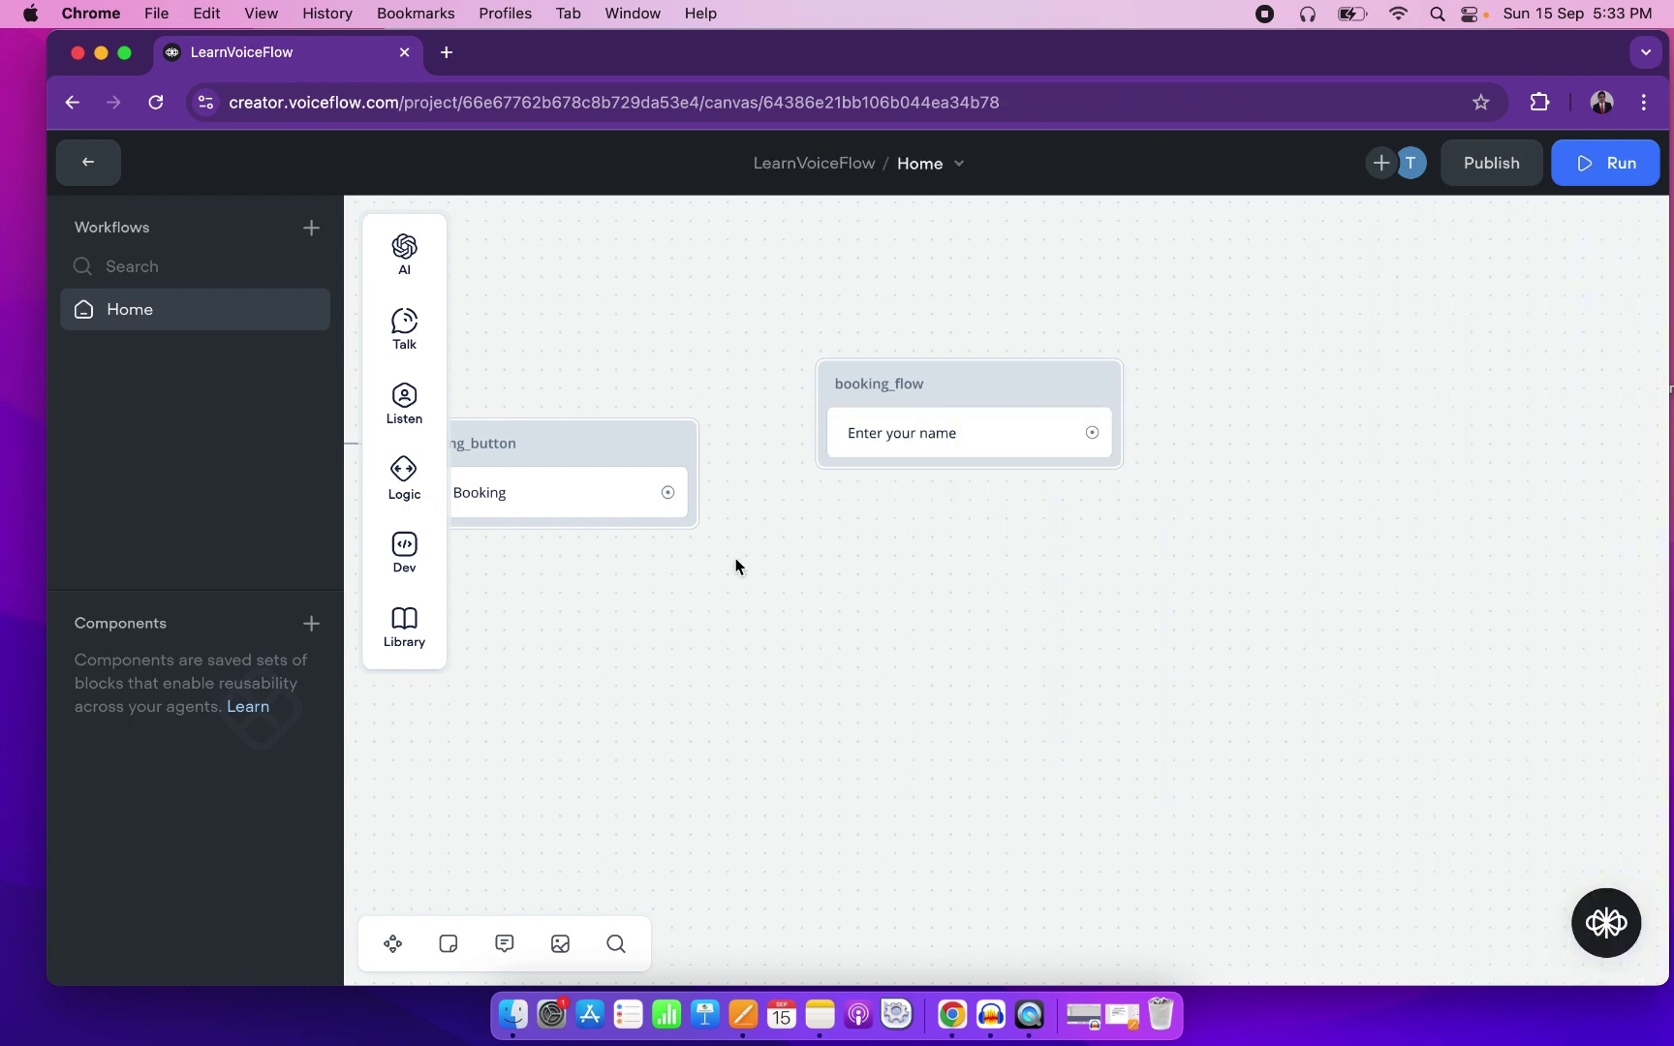
left_click_drag(724, 460, 846, 391)
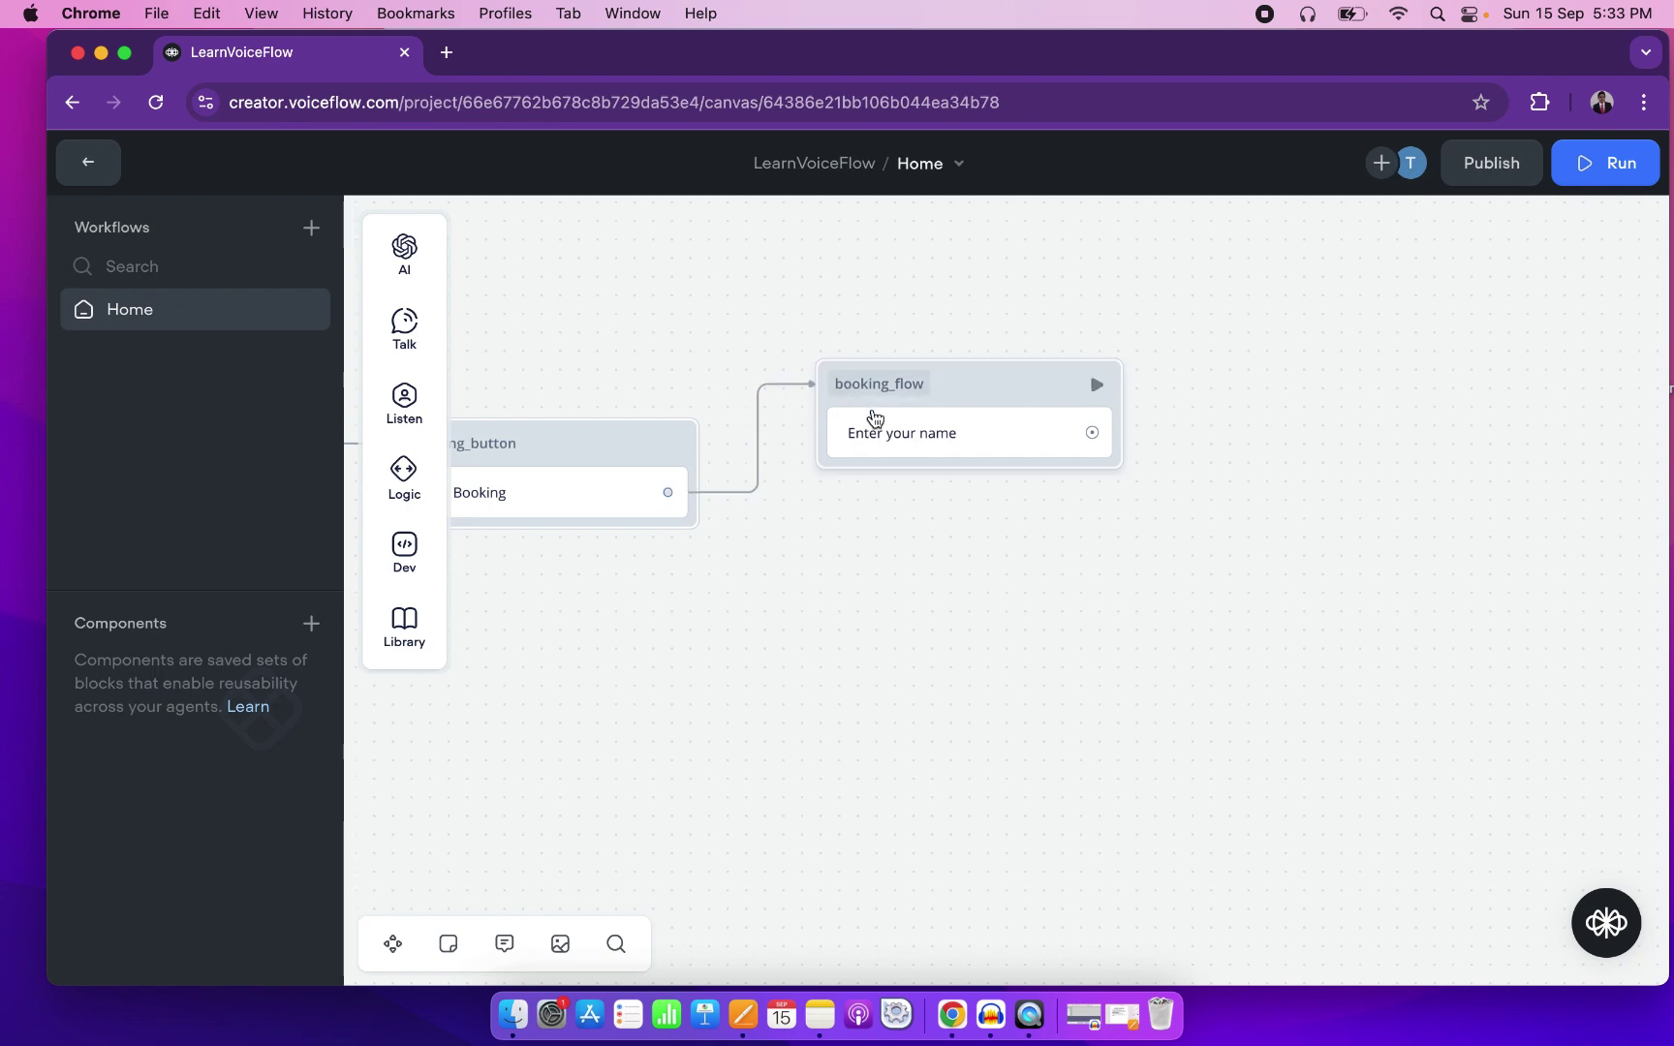
Add a Capture step below the "Enter your name" message in booking_flow and set it to capture the name entity.
scroll(817, 506, "left", 3)
scroll(818, 505, "up", 1)
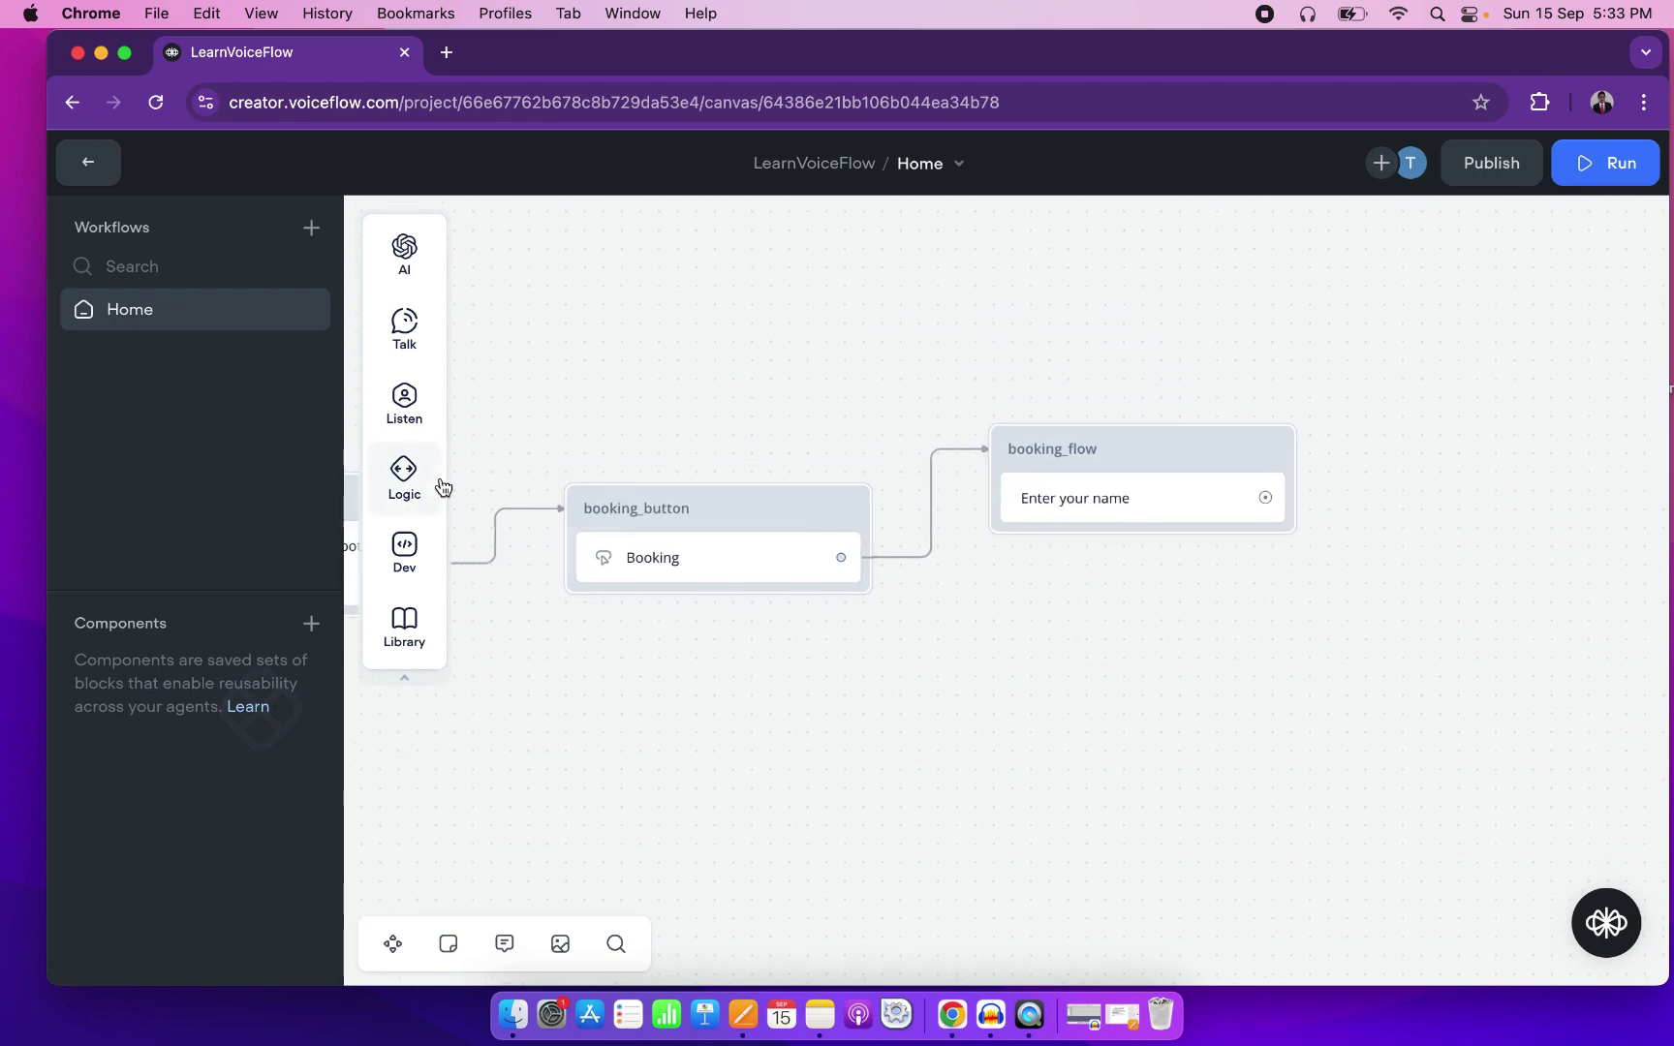
mouse_move(429, 411)
left_click_drag(528, 487, 1124, 556)
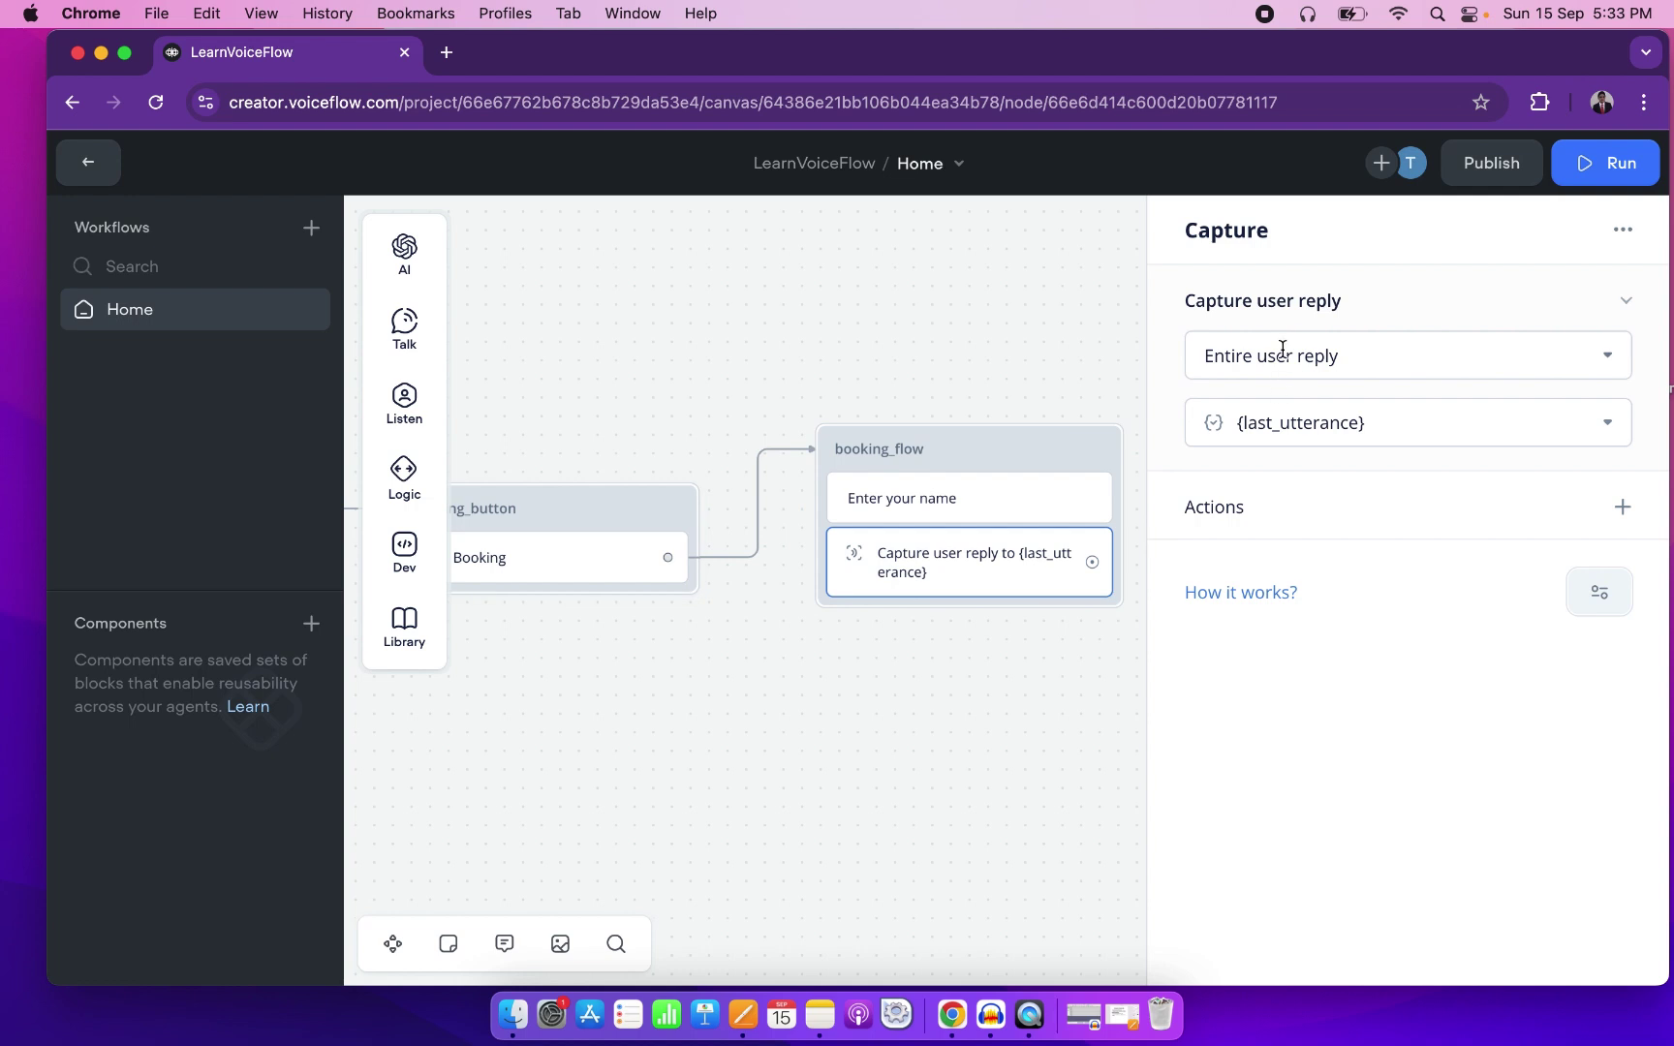
left_click(1604, 358)
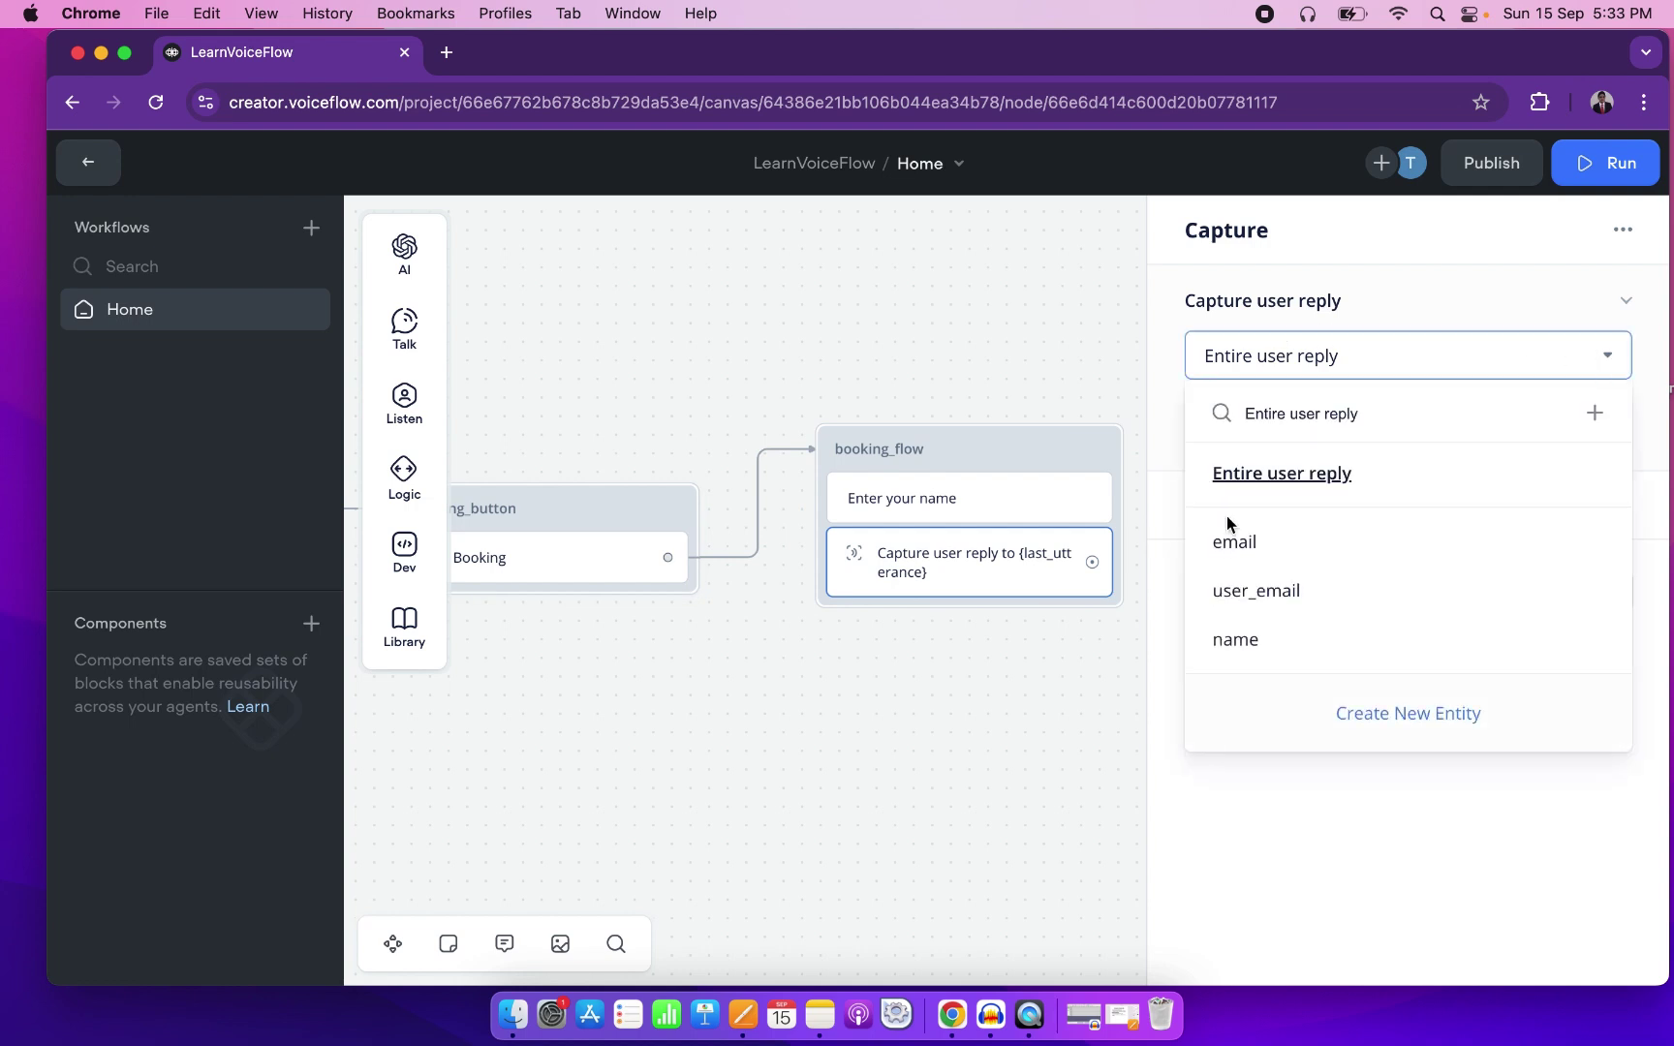
left_click(1256, 642)
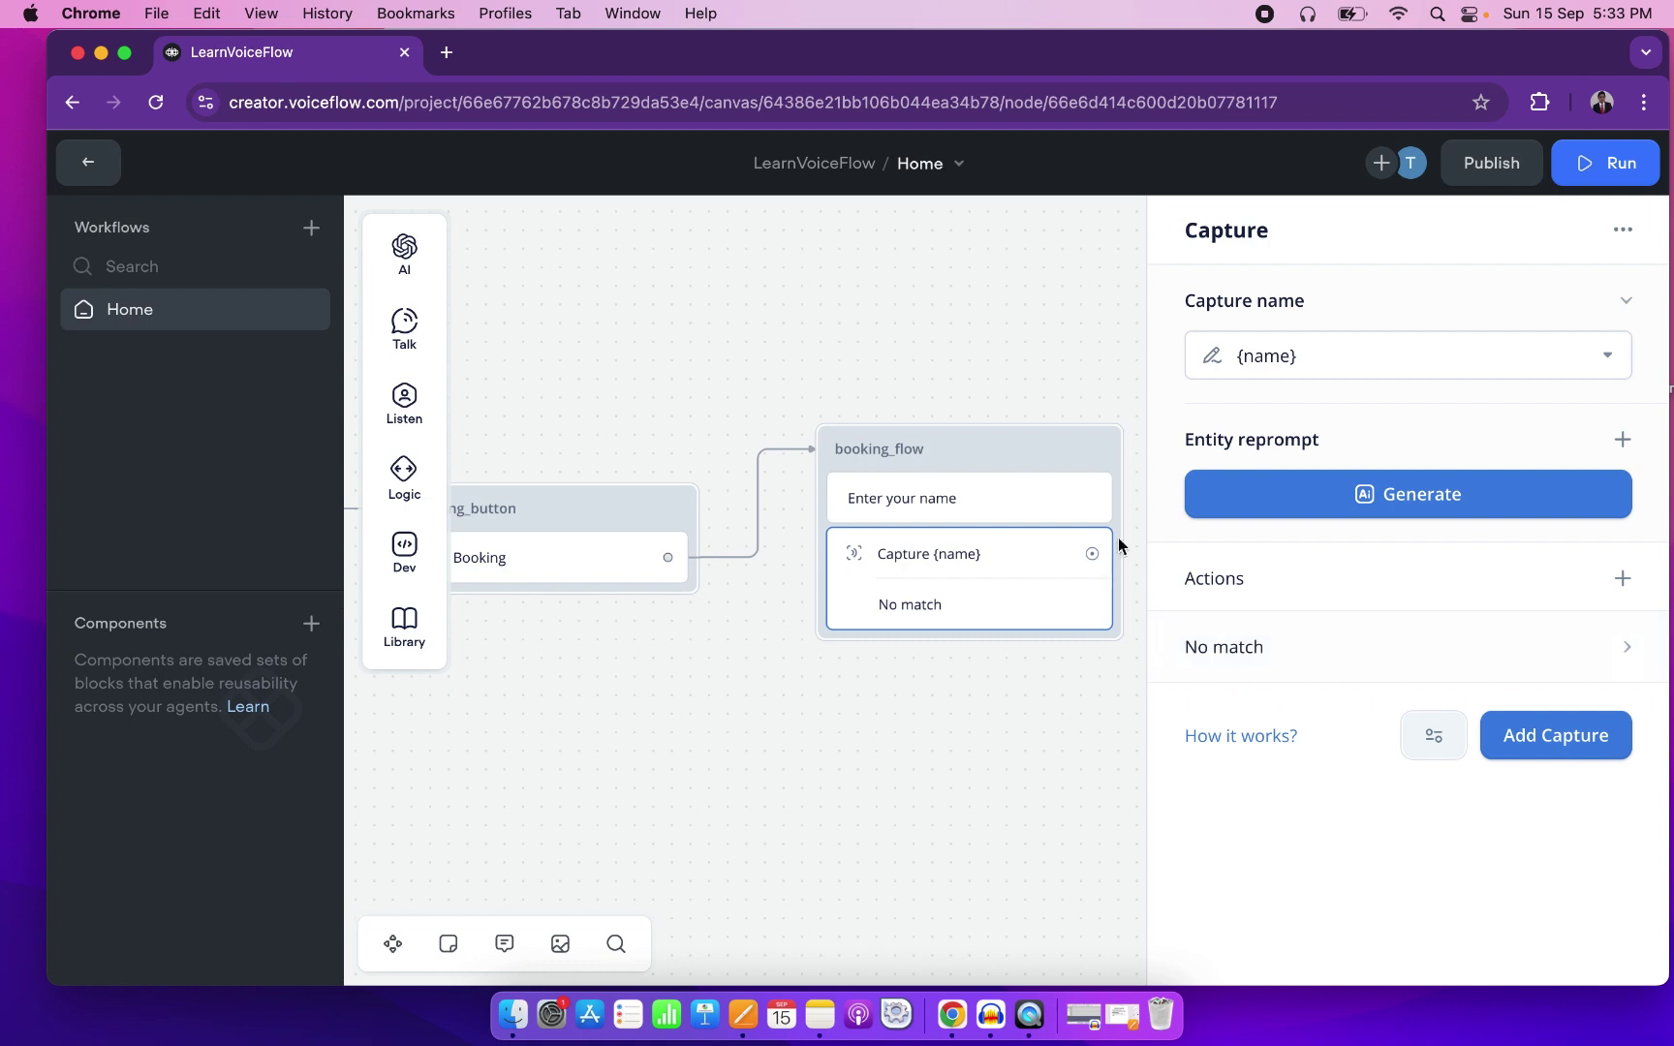
left_click(810, 663)
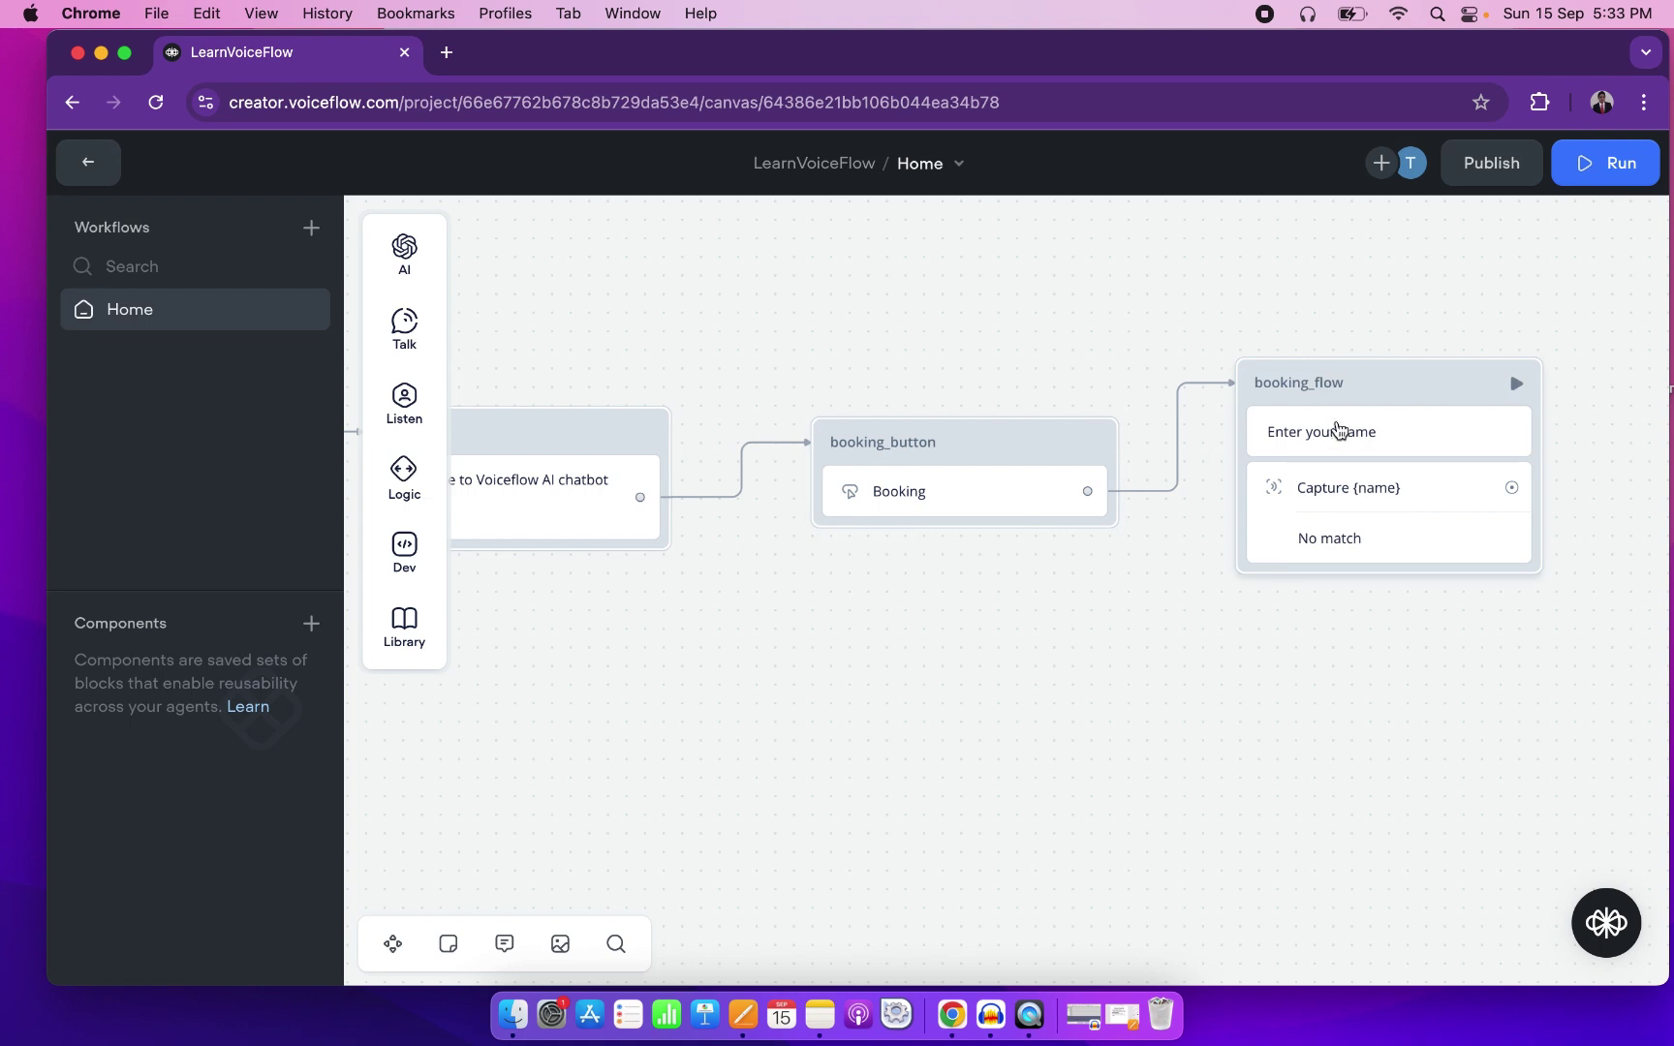
Run a test of the agent and choose Booking in the dialog to check the name request in the flow.
left_click(1605, 165)
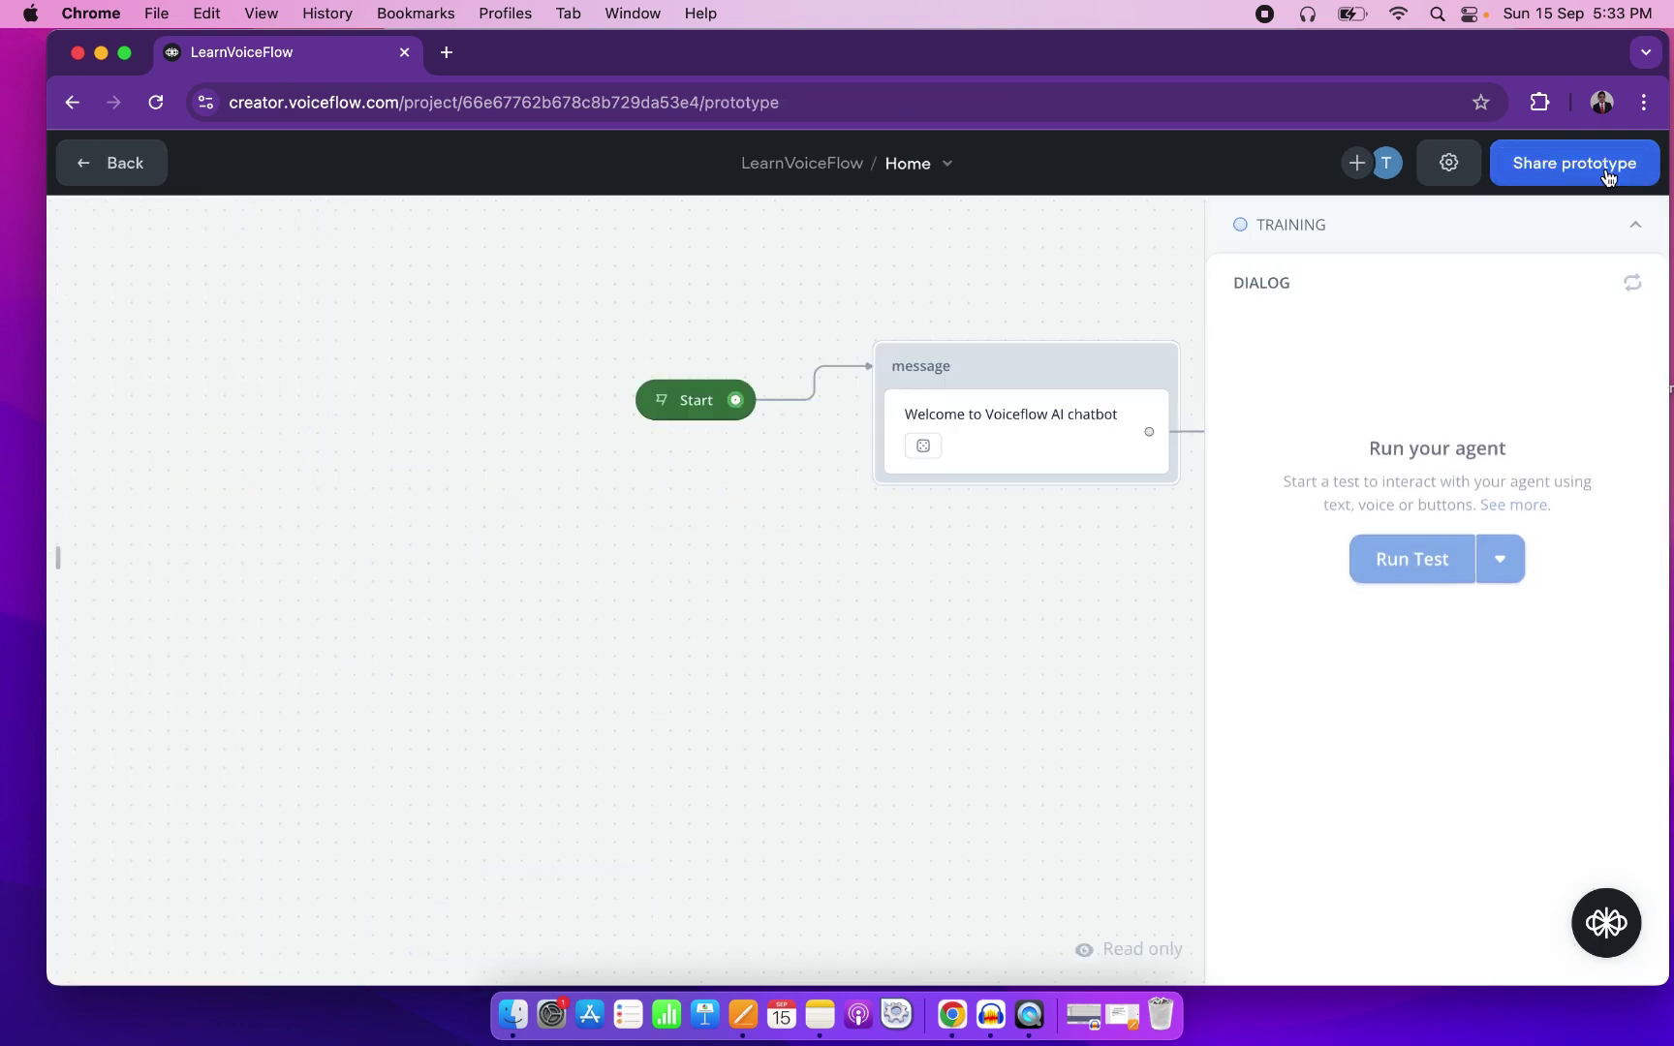
left_click(1631, 228)
left_click(1627, 231)
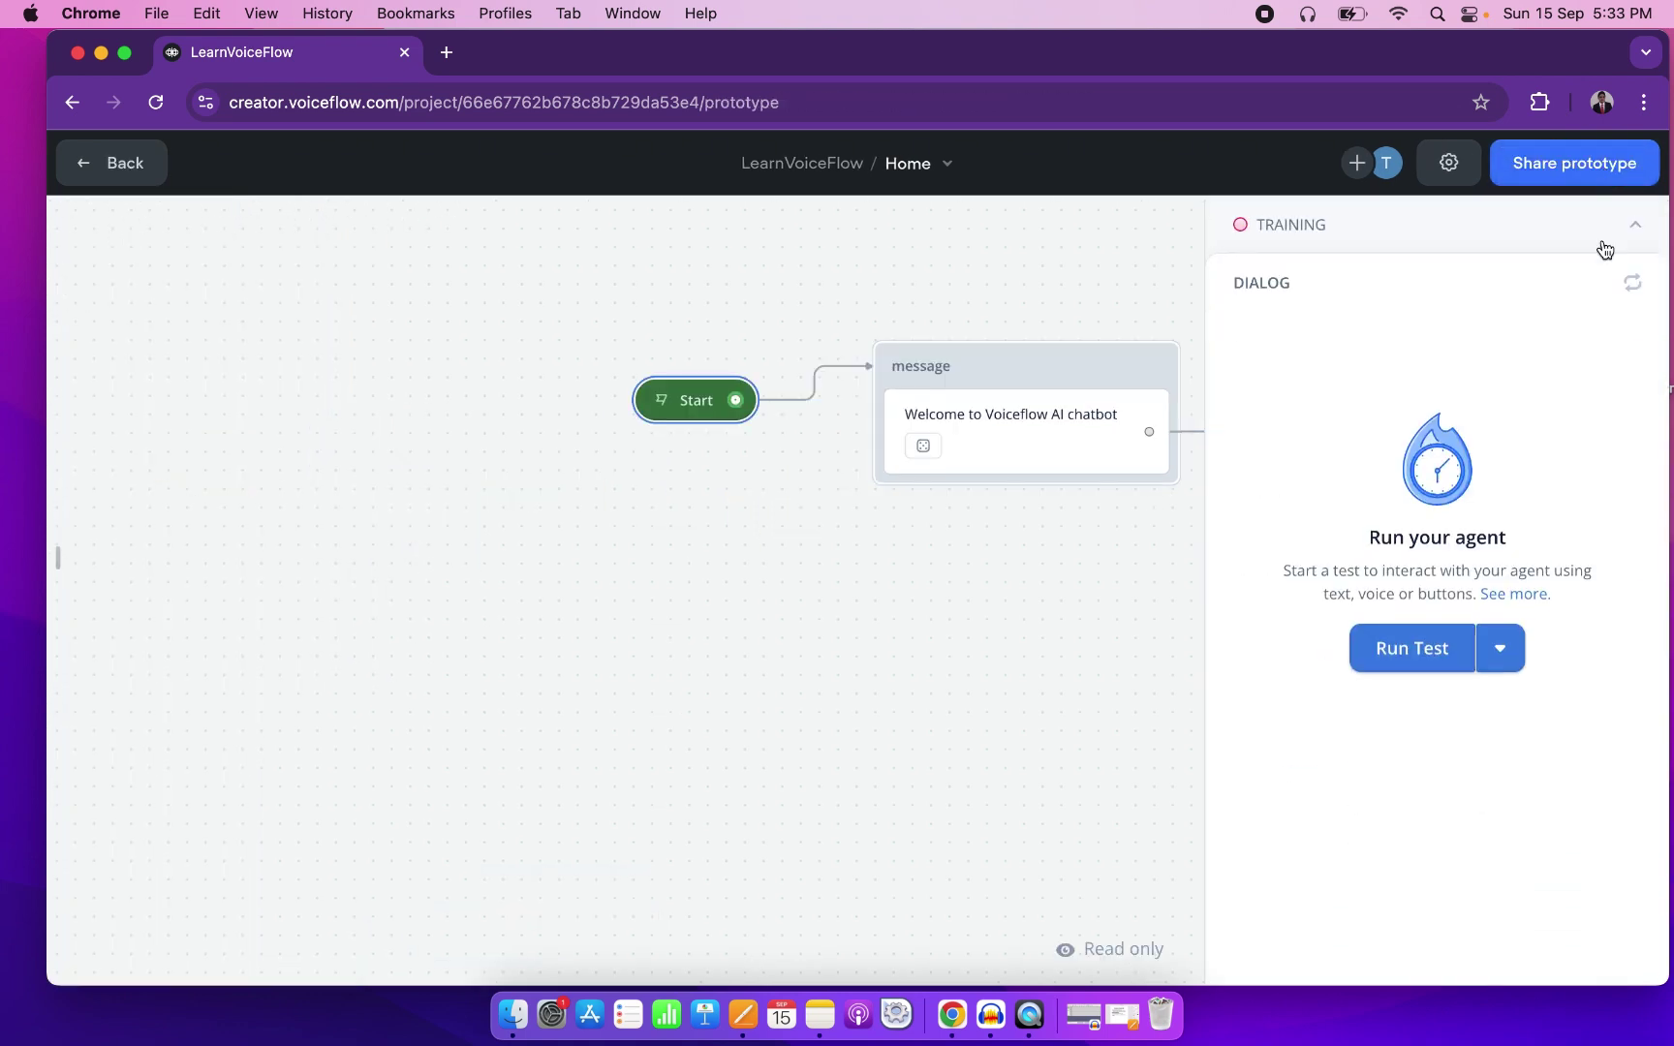
left_click(1426, 641)
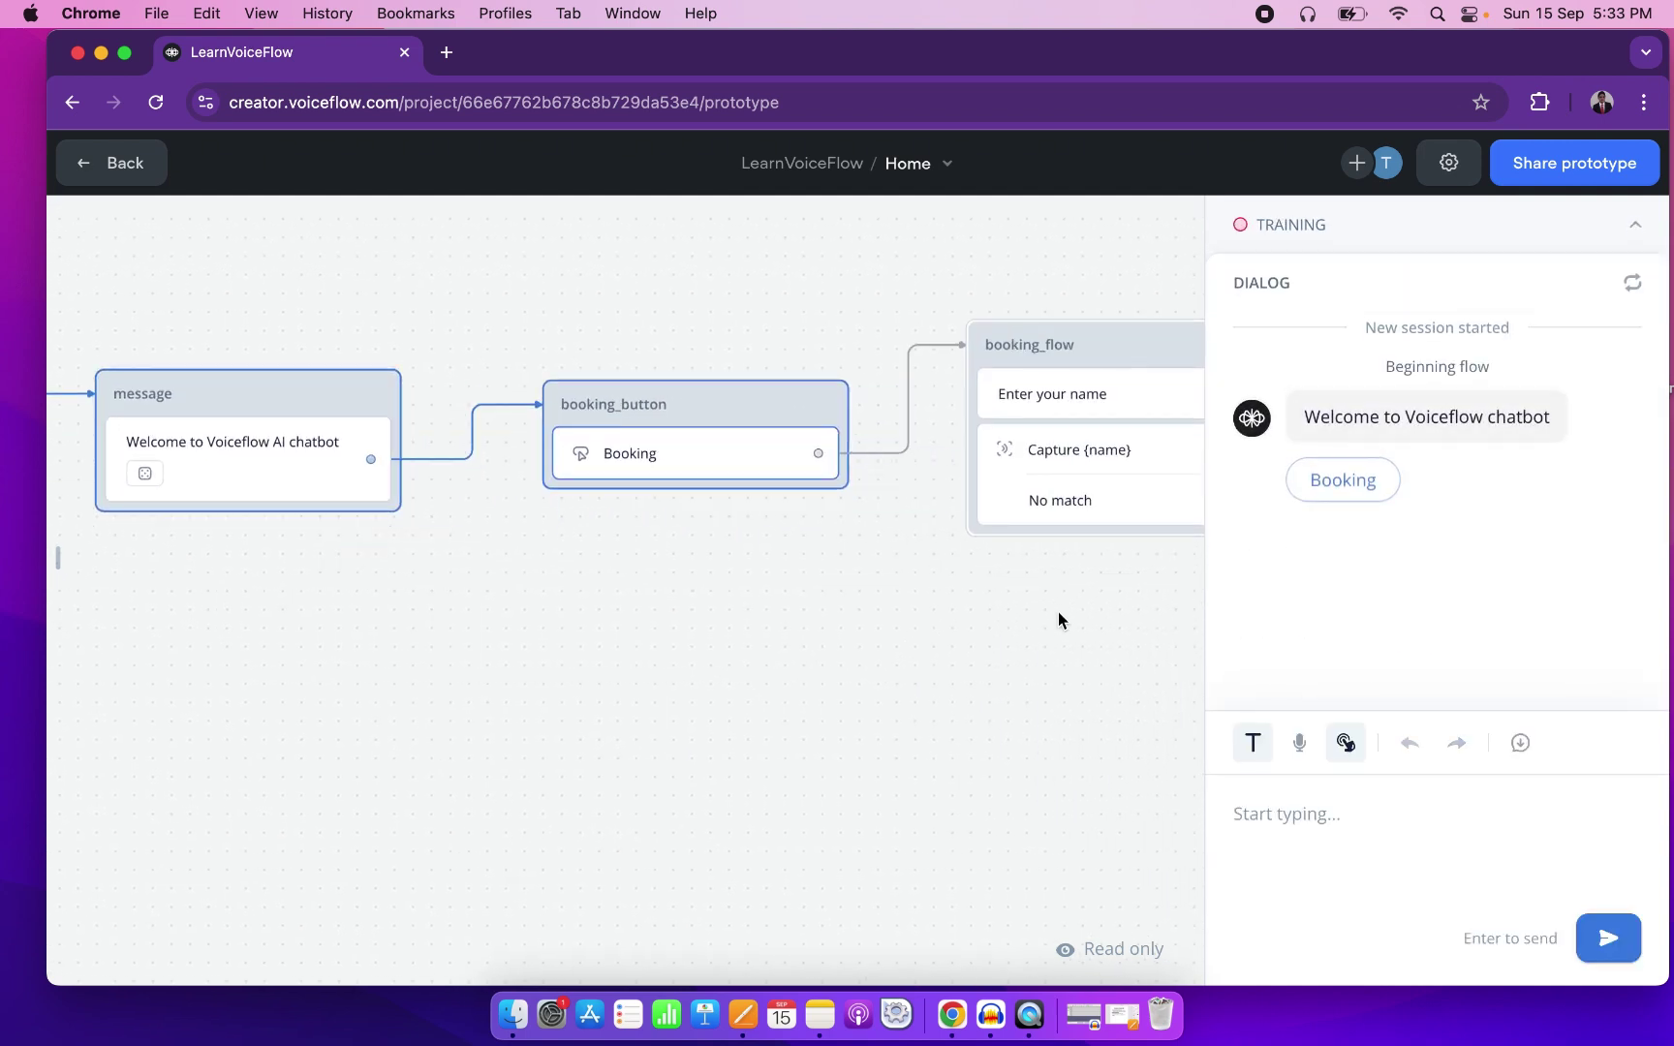
left_click(1364, 481)
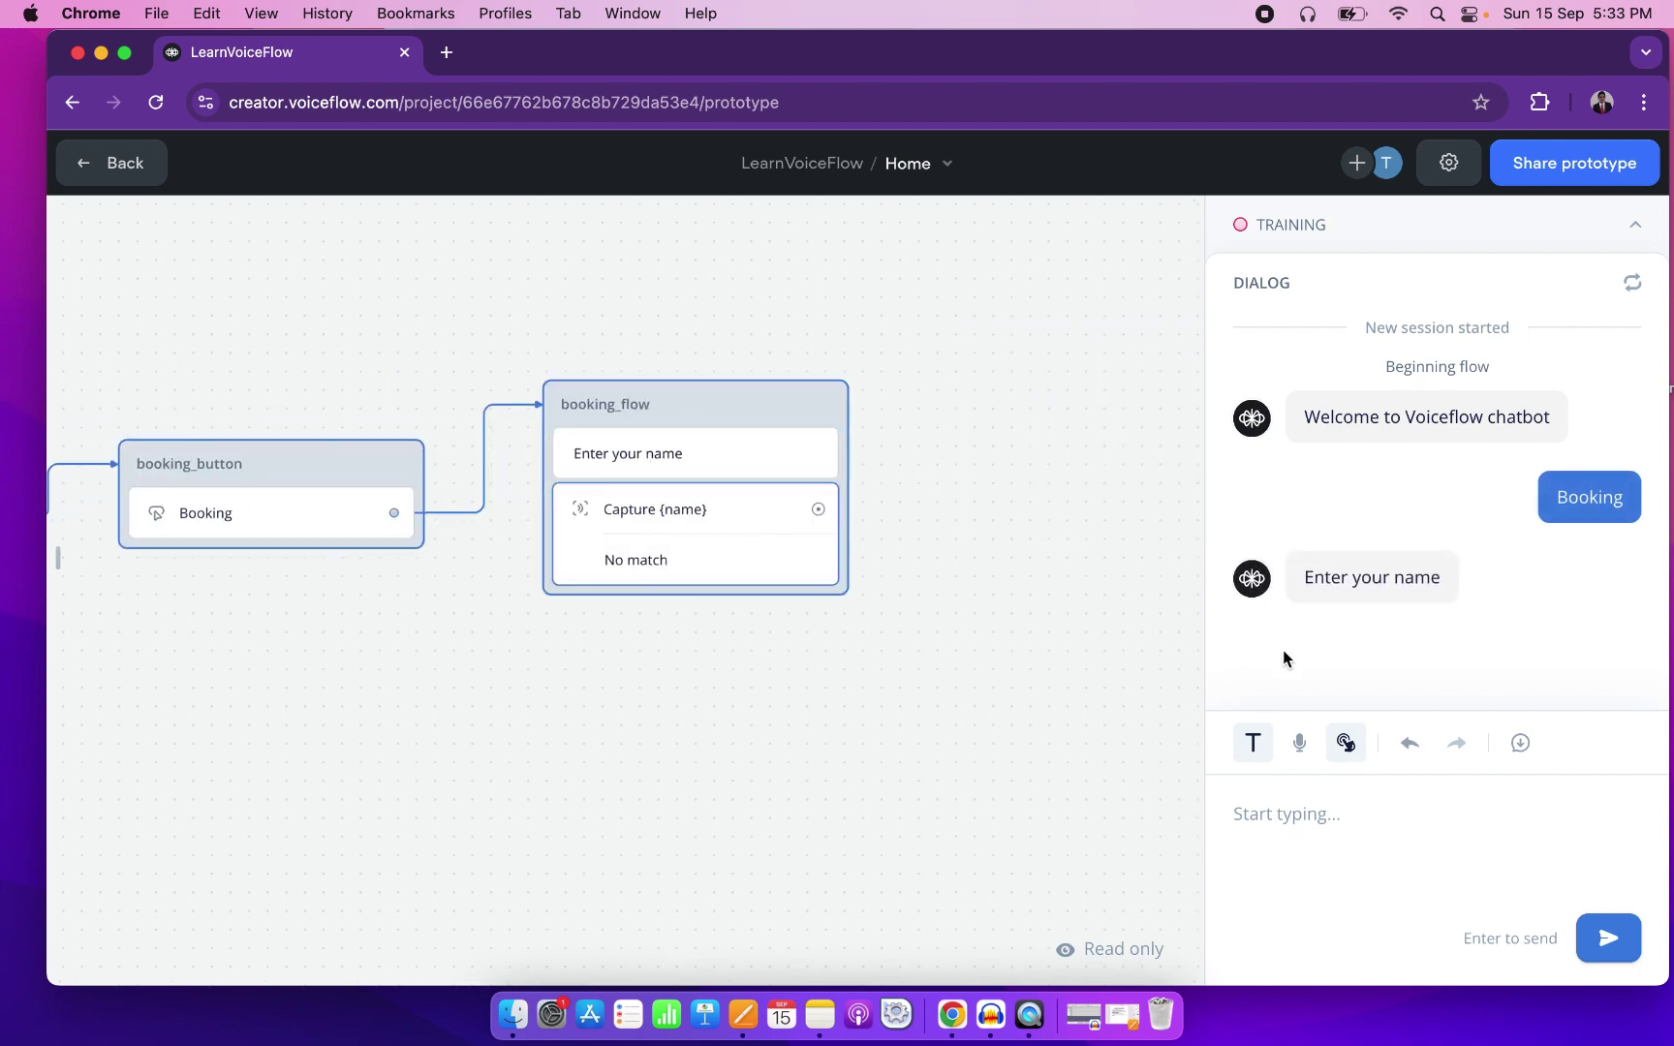
left_click(1252, 823)
scroll(668, 734, "left", 3)
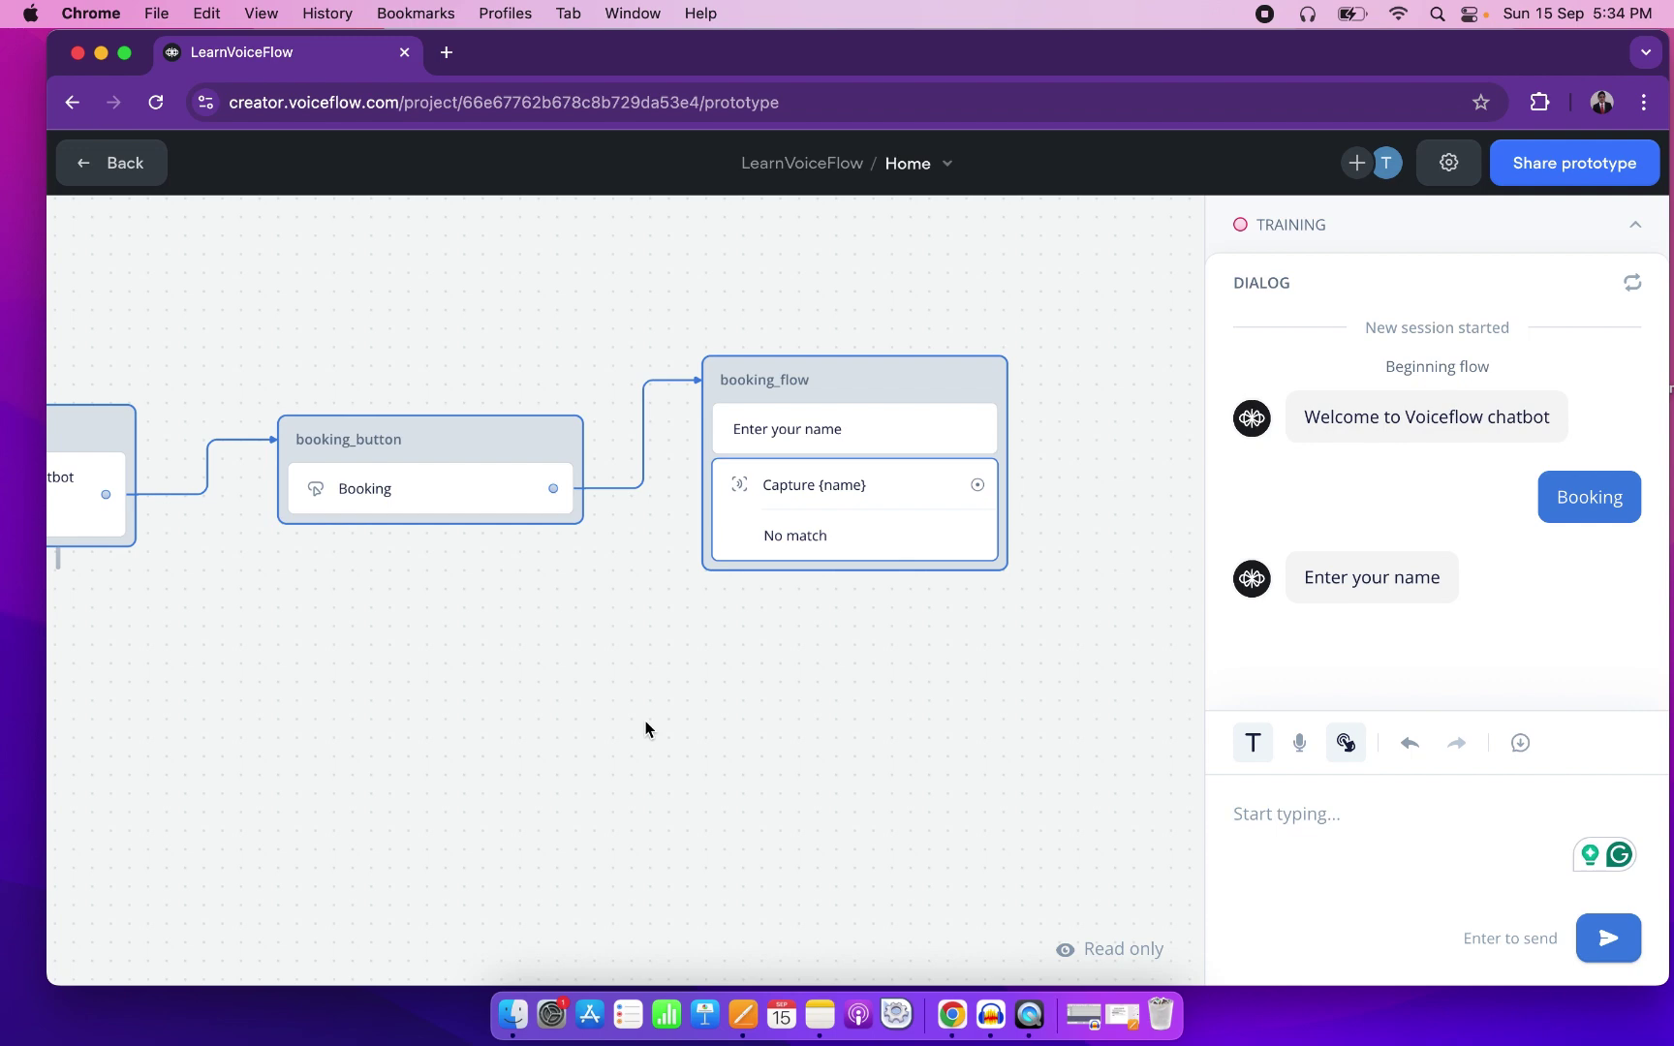
Leave the test view and create a new workflow named Booking.
left_click(94, 166)
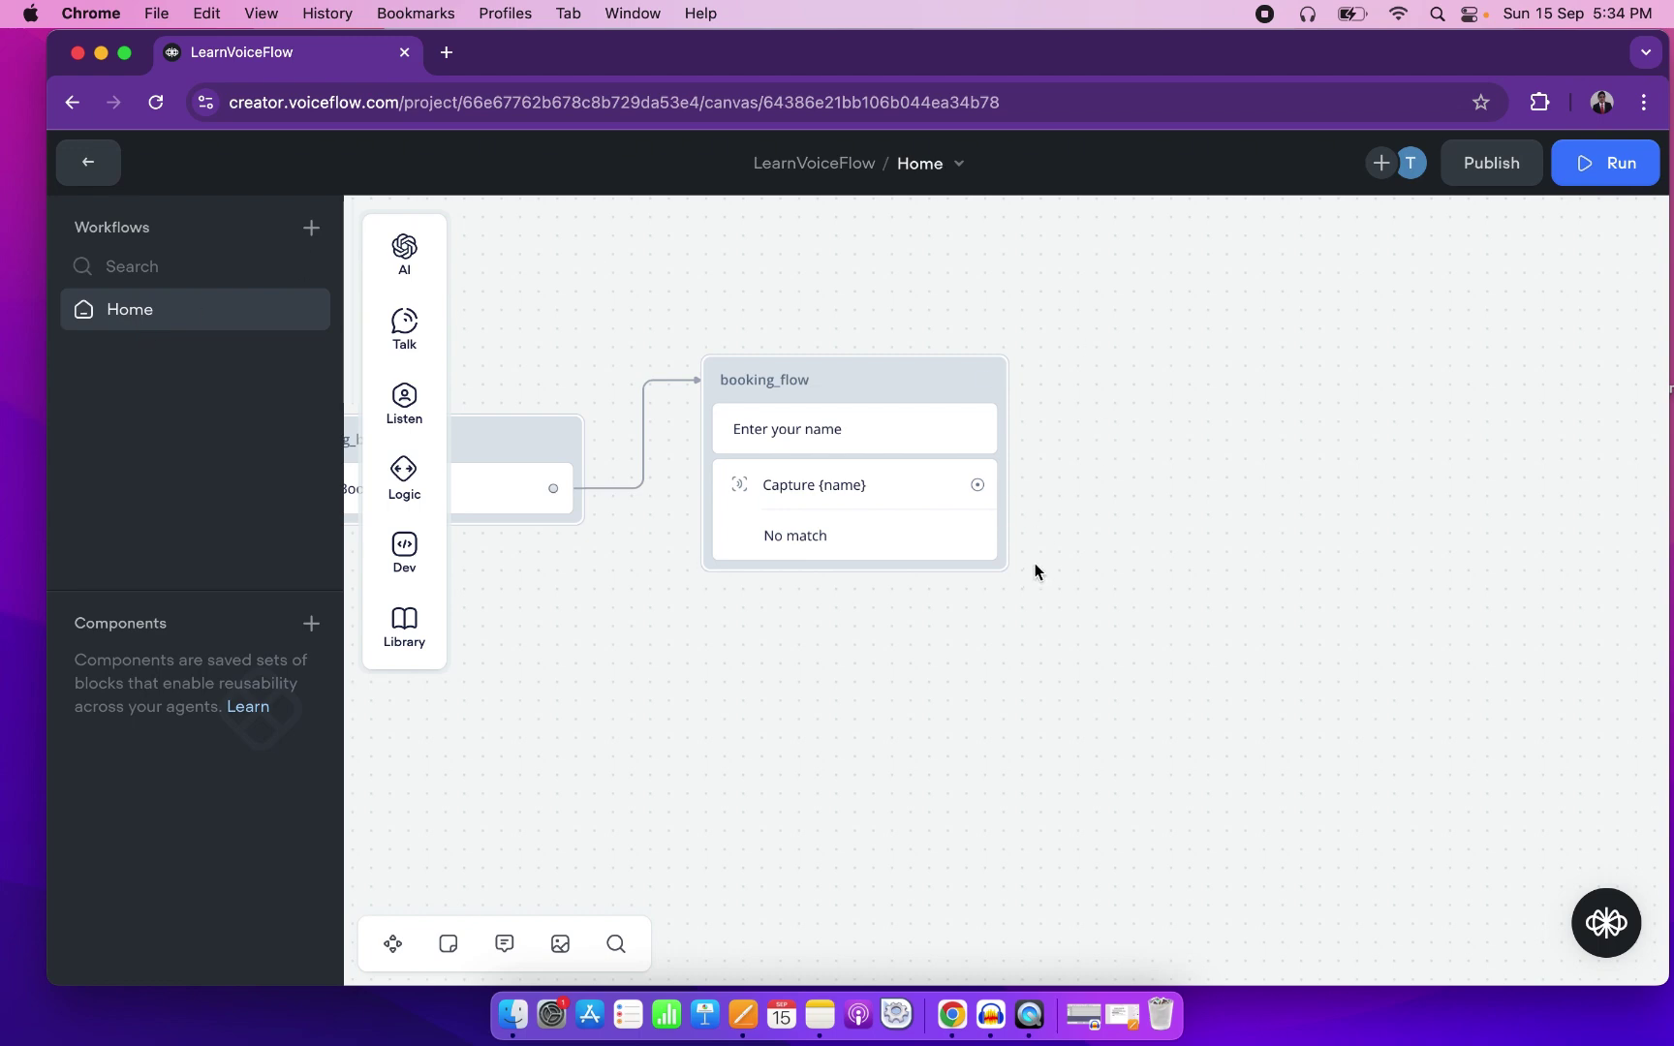
scroll(1035, 570, "left", 10)
scroll(1034, 564, "left", 3)
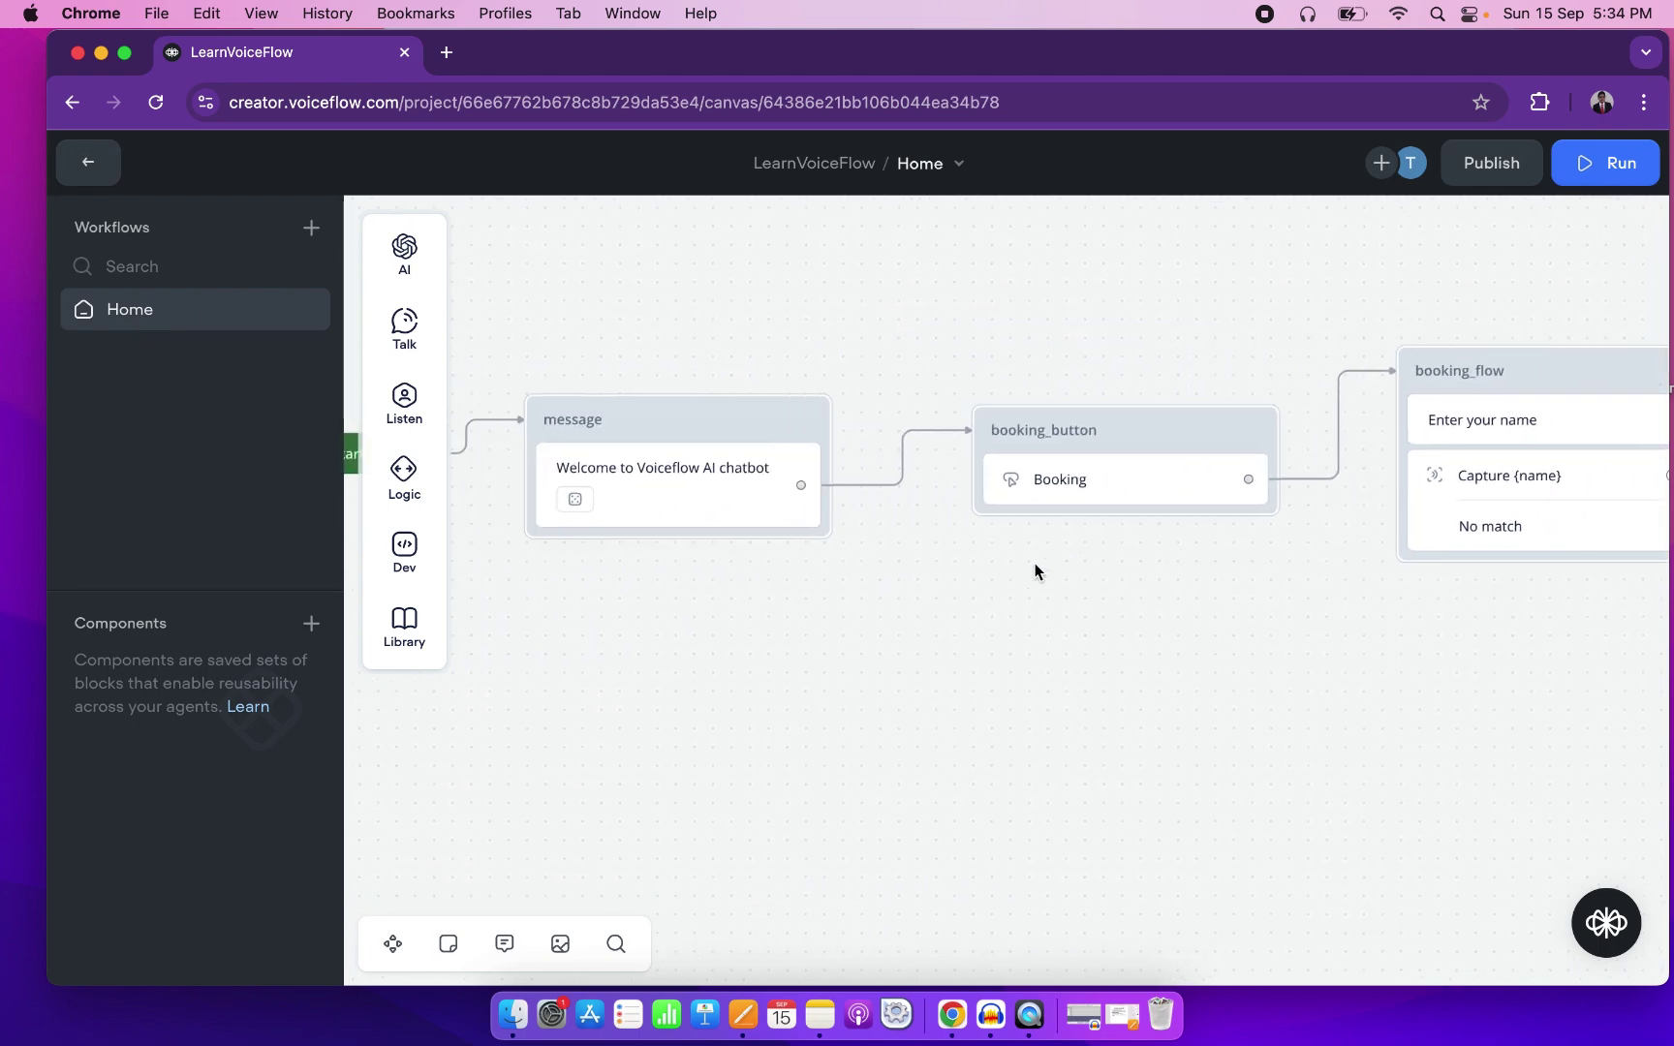
scroll(1034, 564, "down", 3)
scroll(1035, 571, "up", 1)
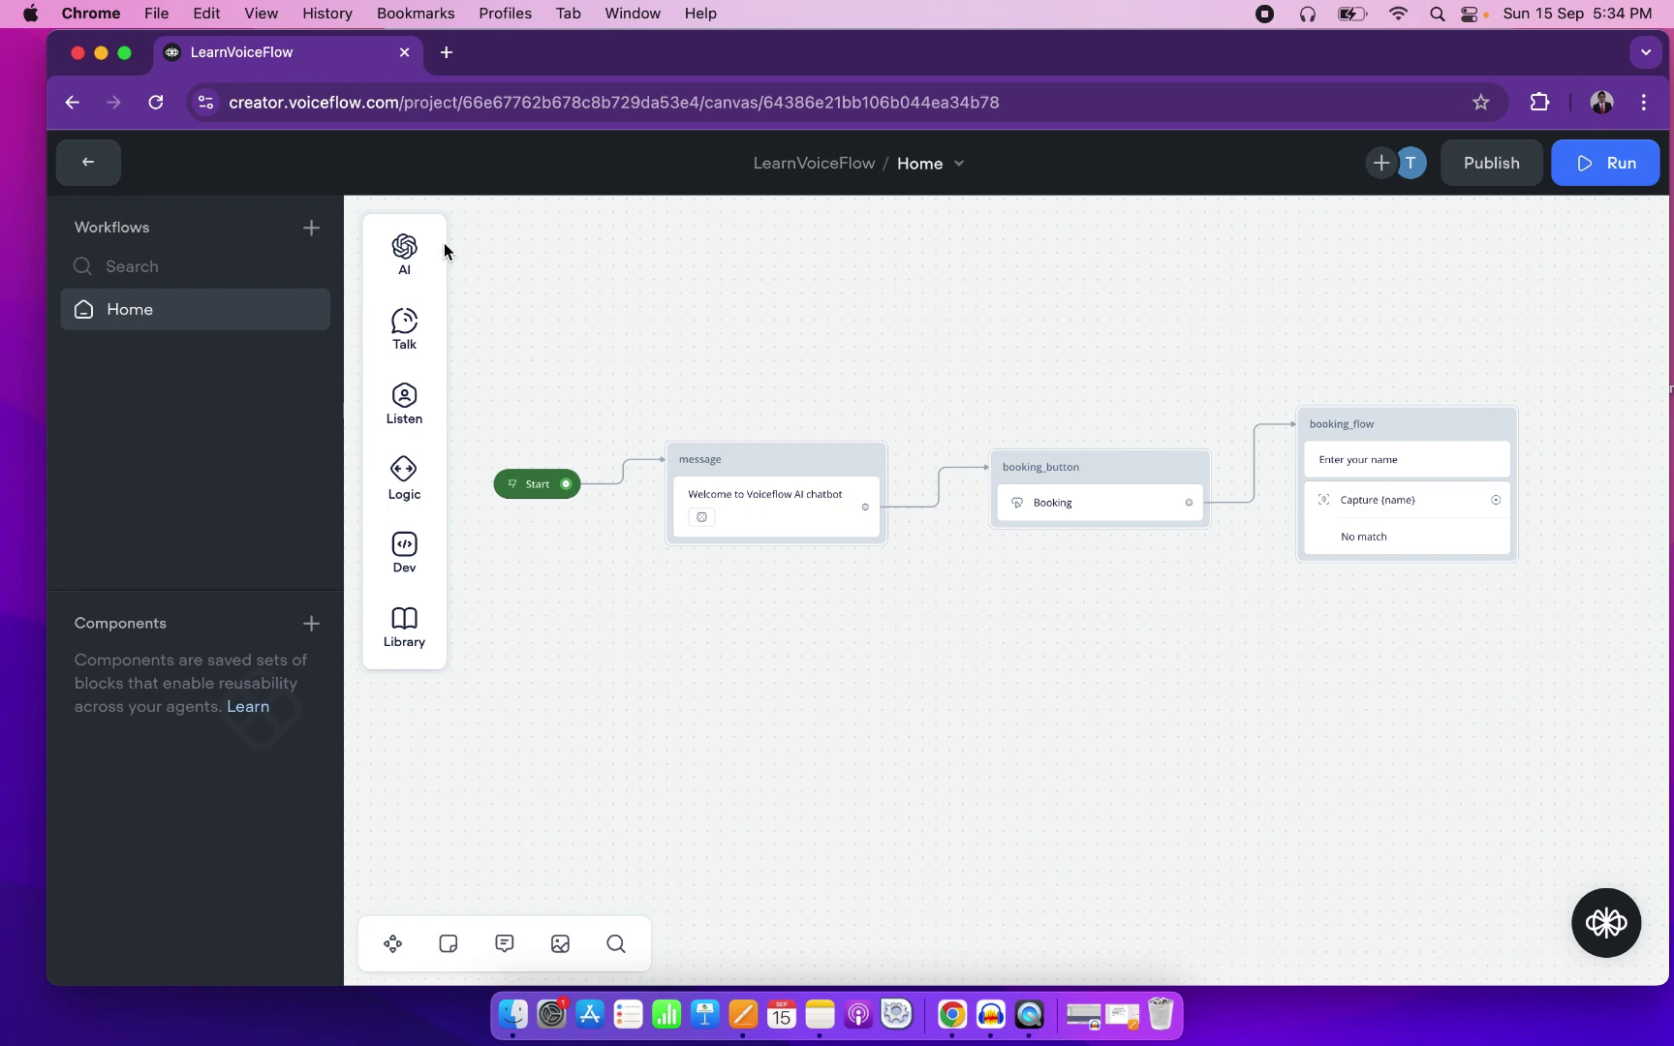
left_click(310, 228)
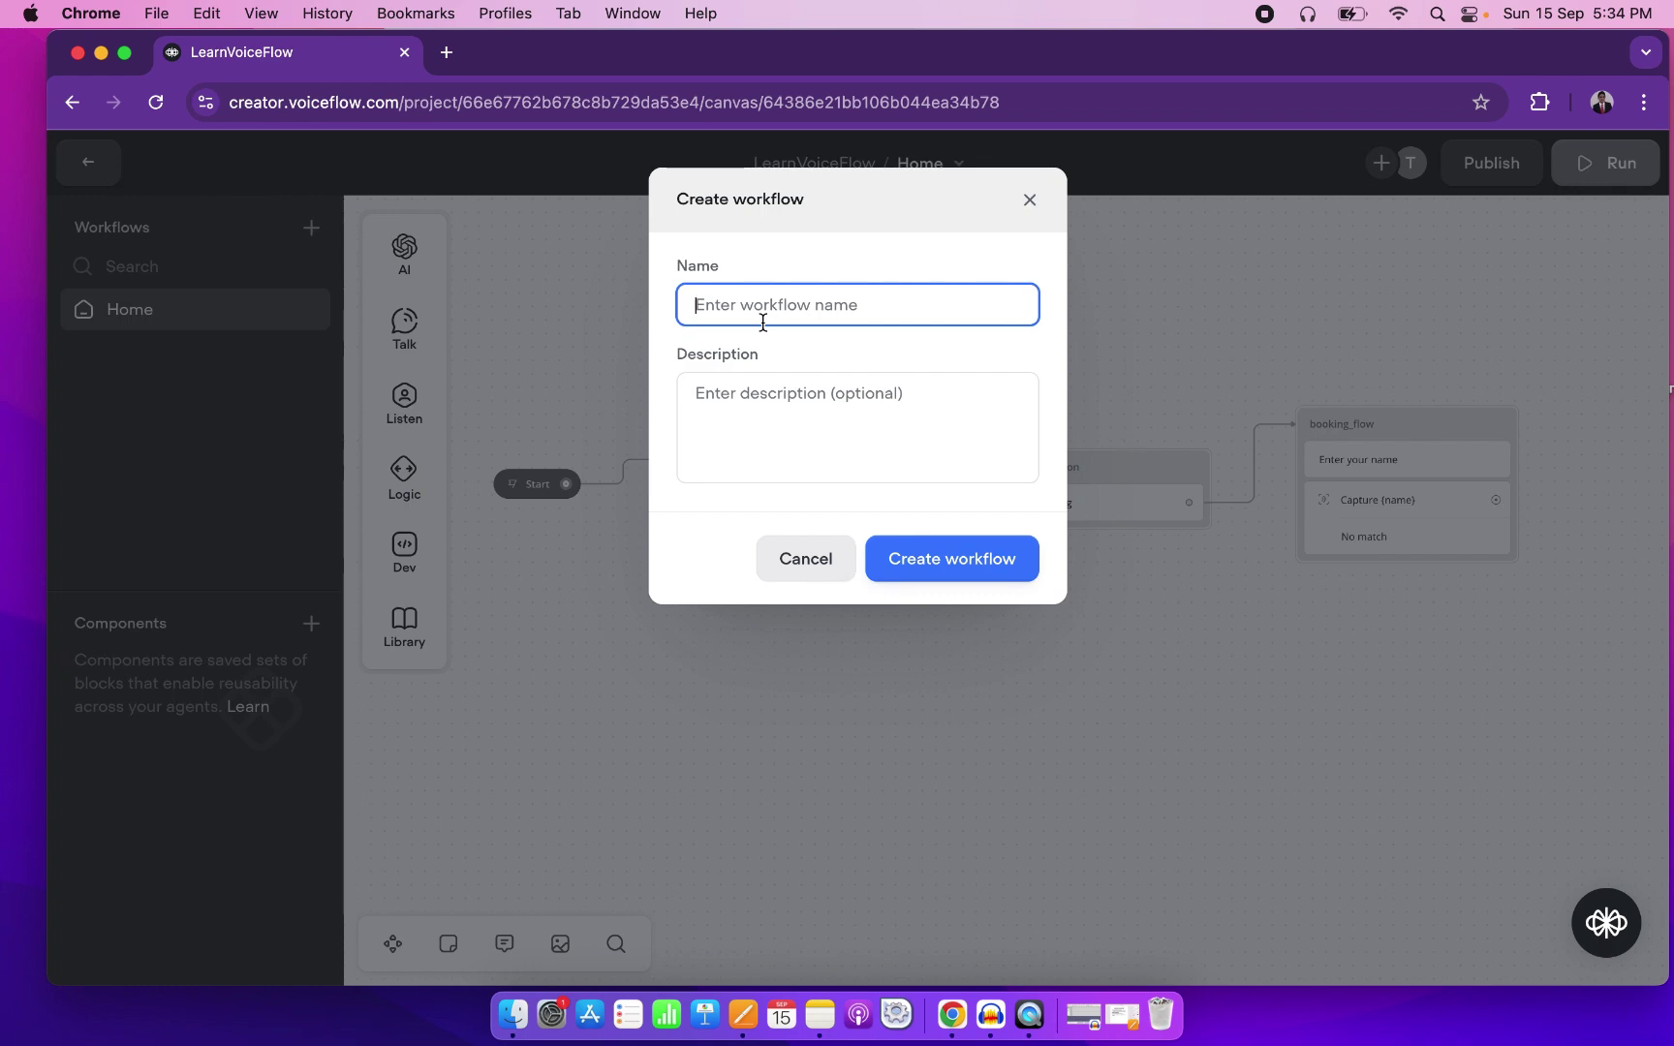
type("Booking")
left_click(946, 570)
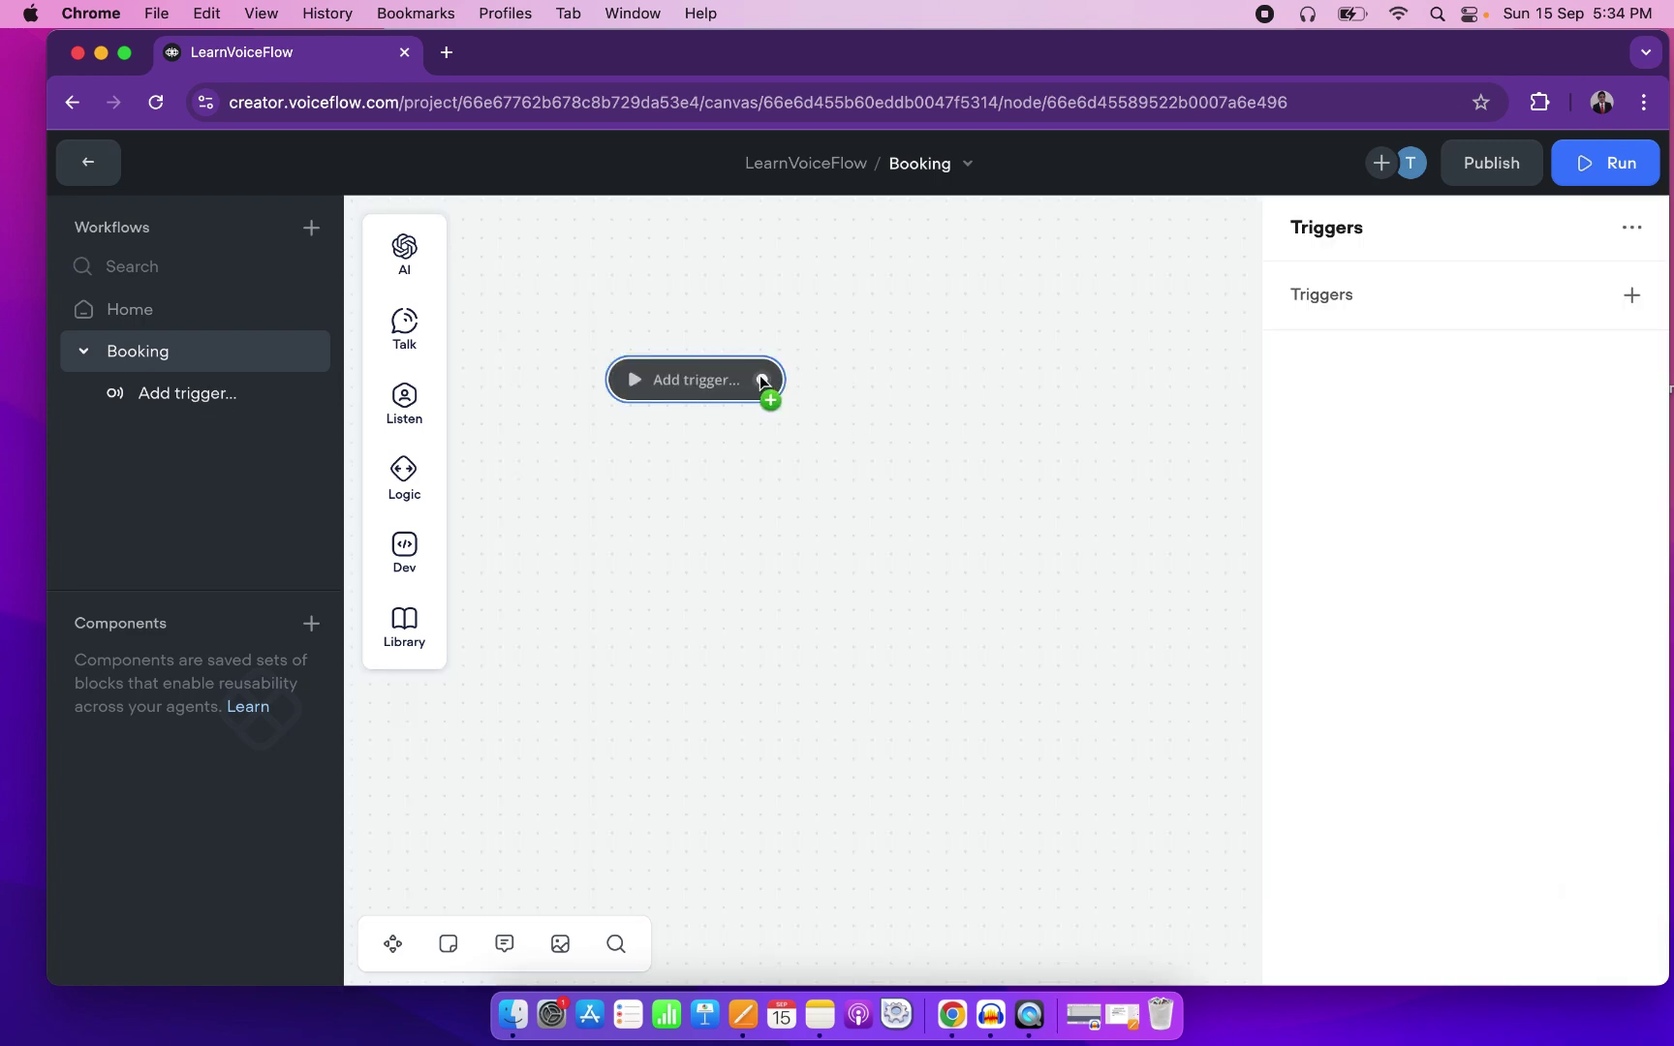
Add a Message block connected to the Booking workflow's trigger and write "Please enter your name" in it.
left_click_drag(760, 378, 863, 331)
mouse_move(1005, 413)
left_click(1117, 422)
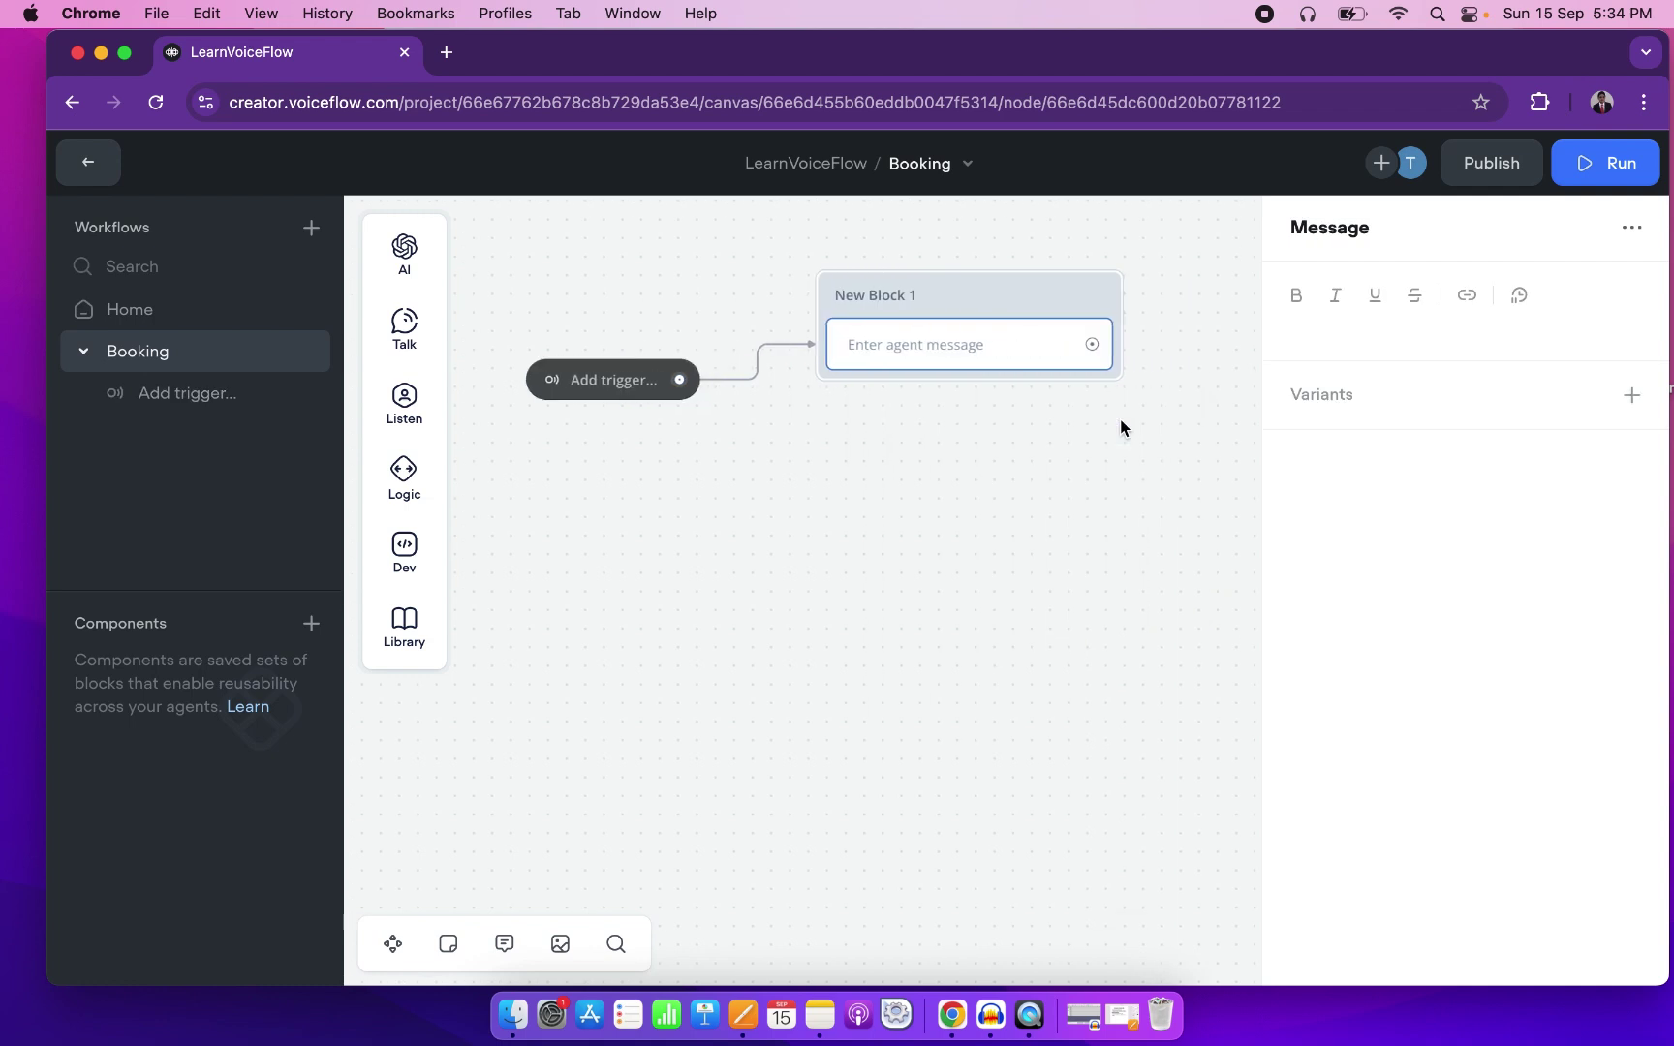
left_click(1346, 328)
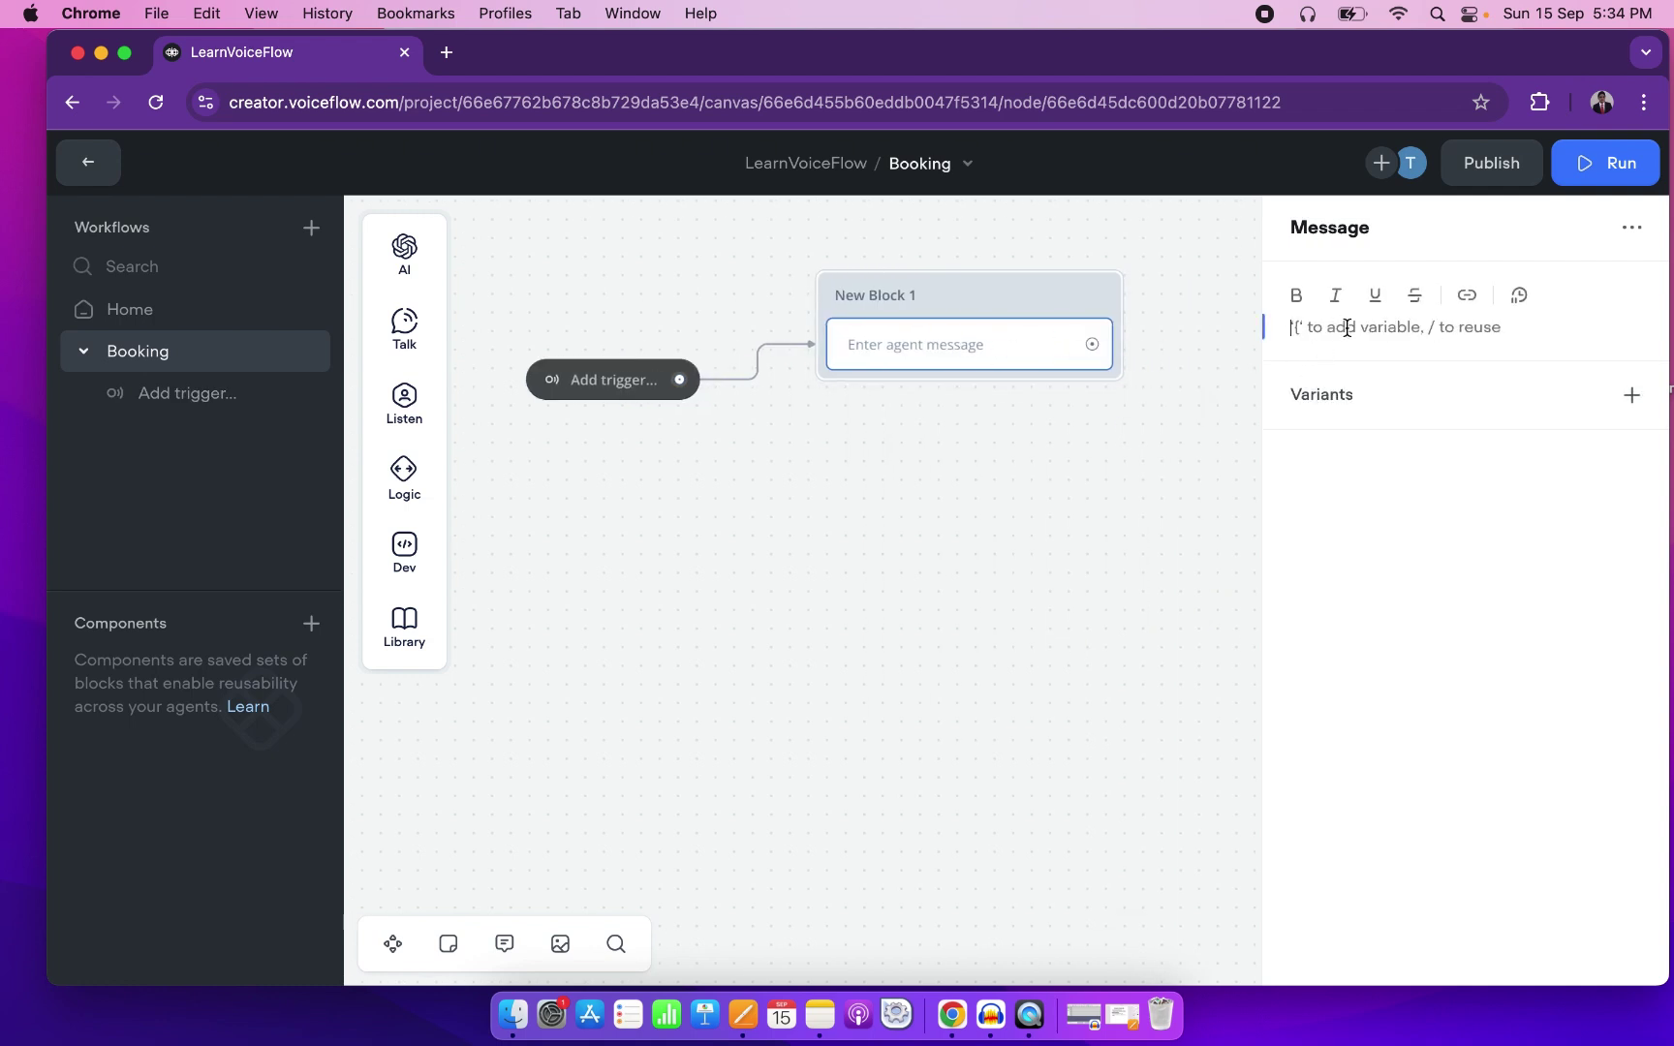
type("Pleas")
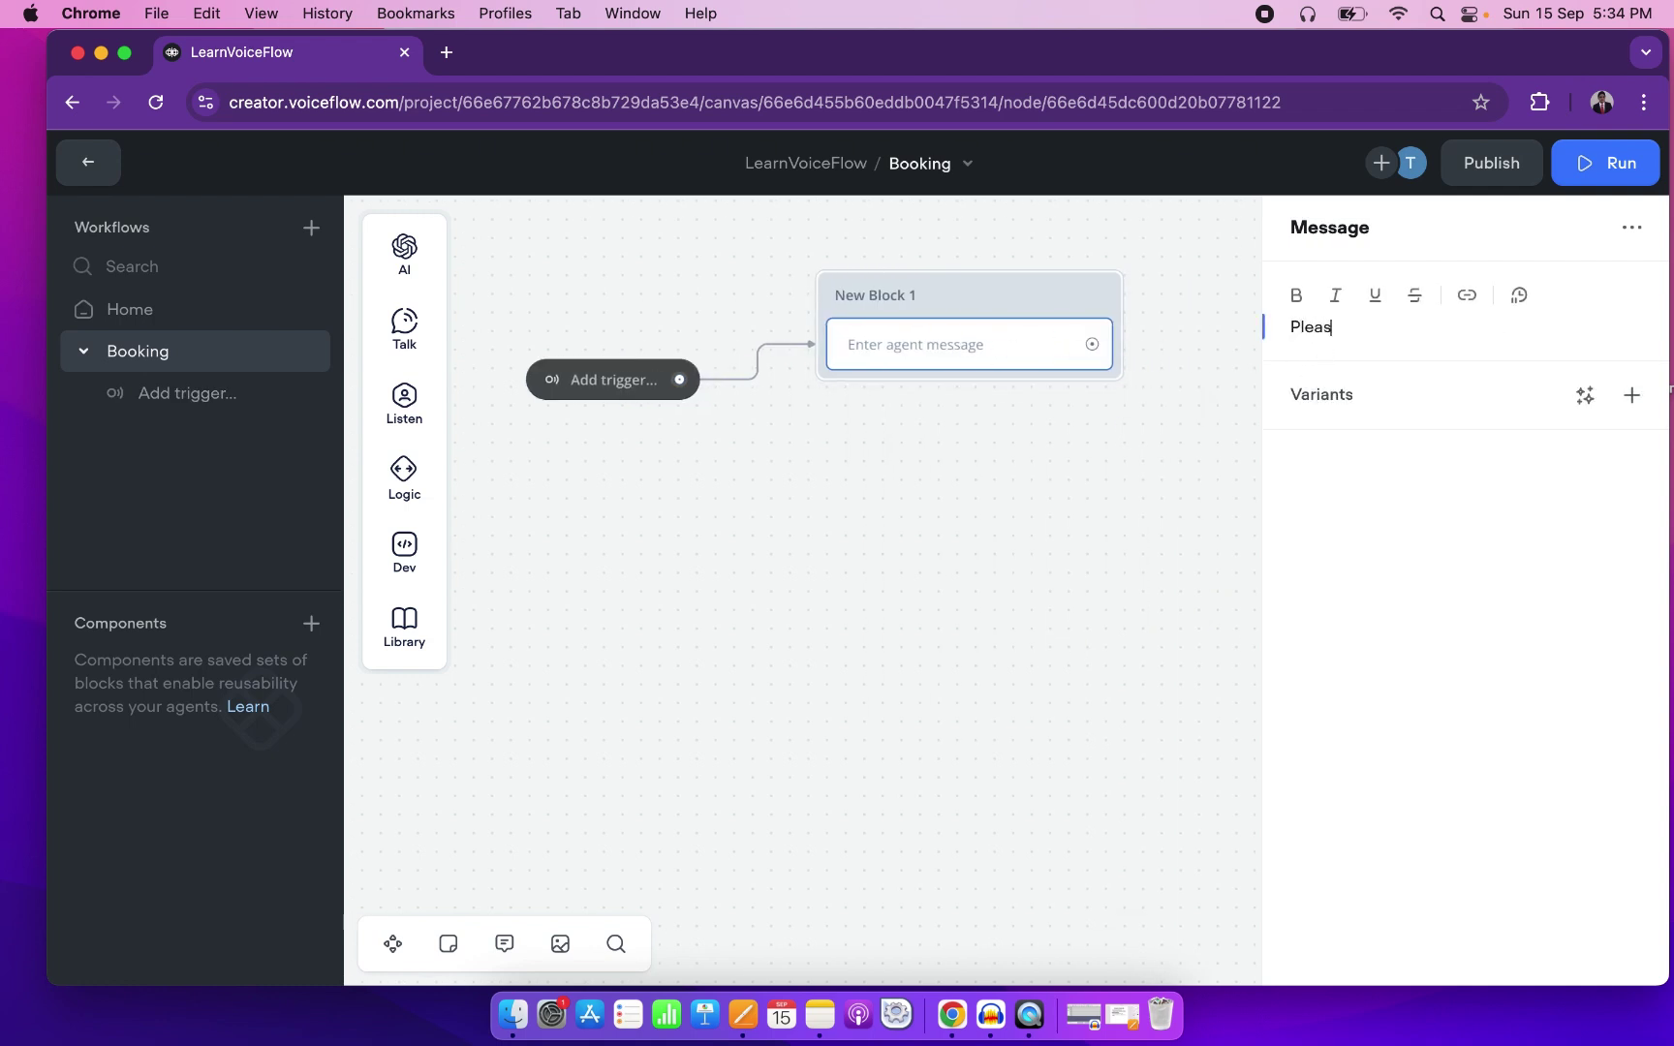
type("e enter your name")
Add a Capture step below the "Please enter your name" message and set it to capture the name entity.
mouse_move(405, 457)
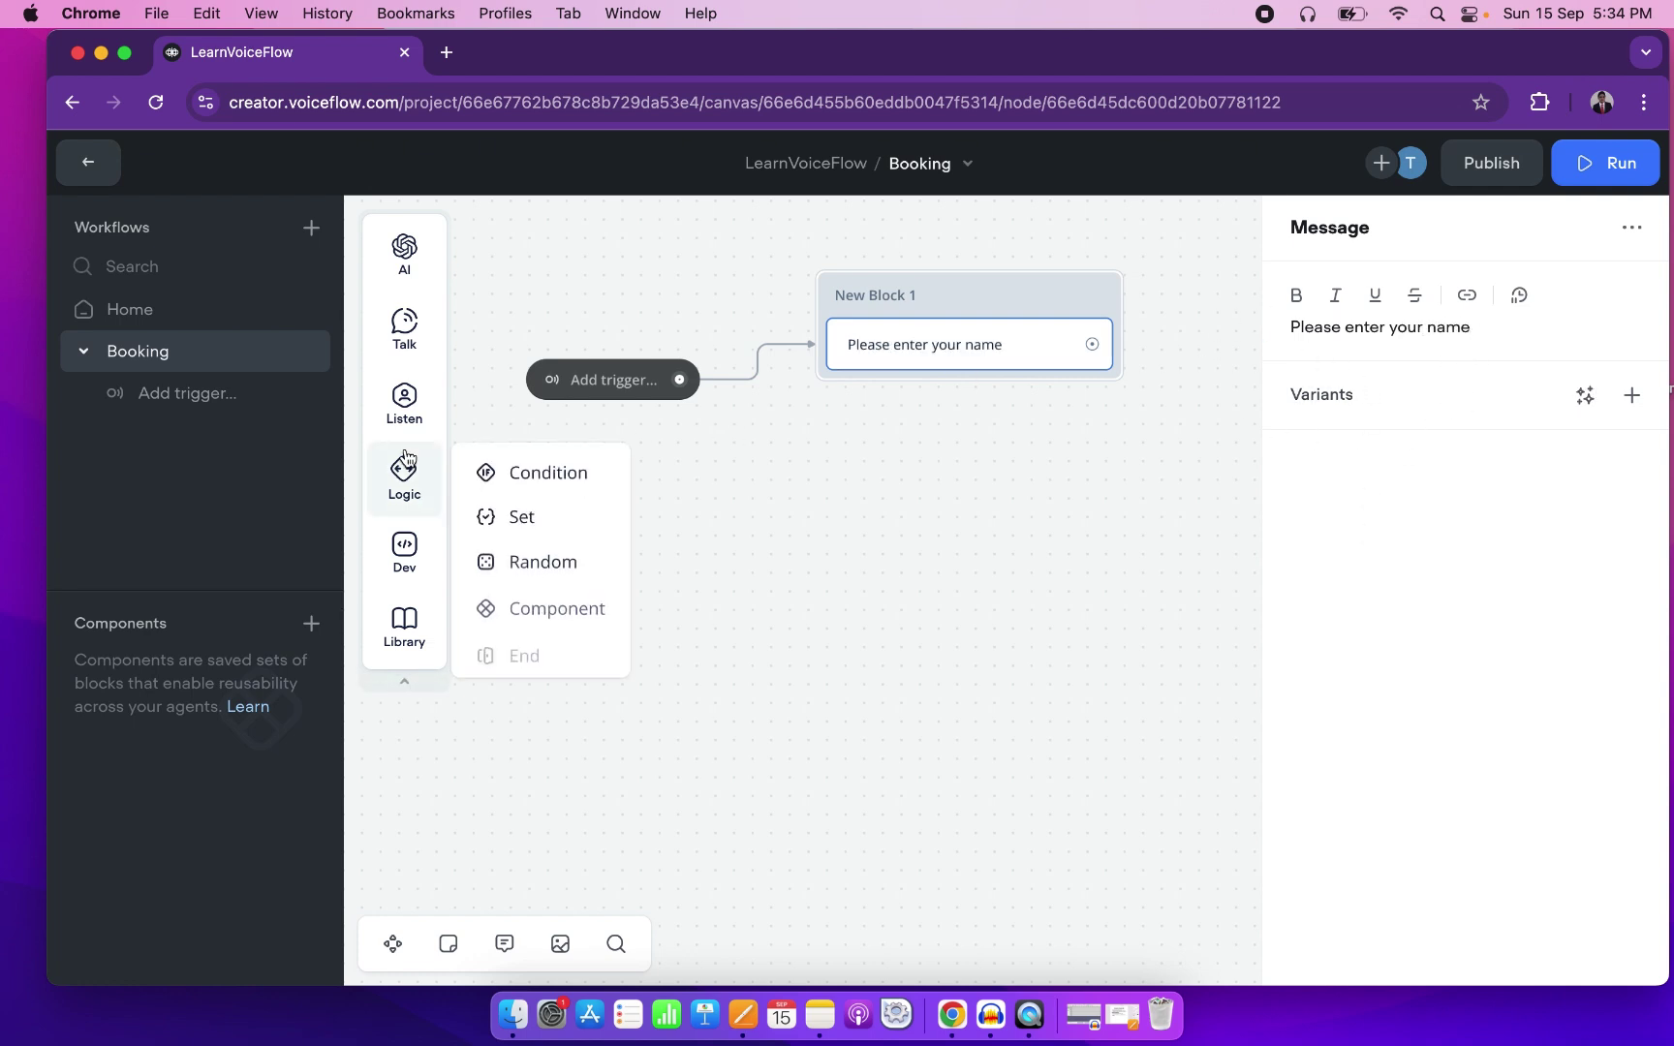
mouse_move(422, 418)
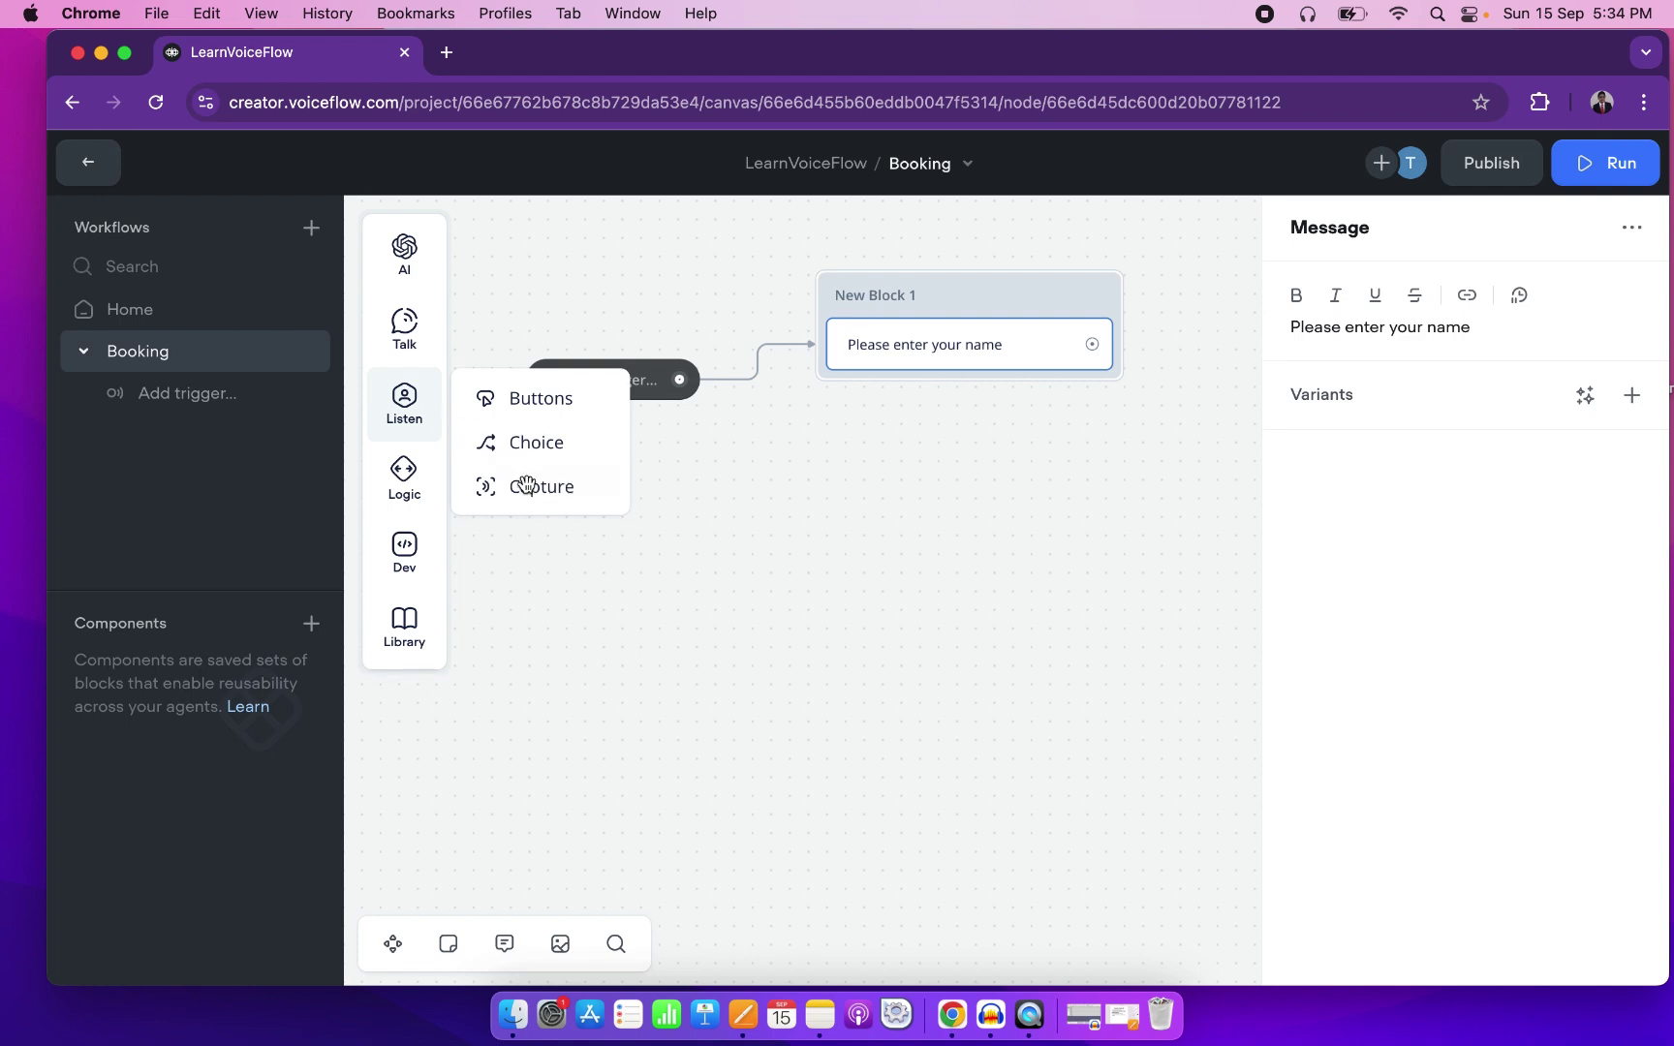
left_click_drag(527, 486, 948, 418)
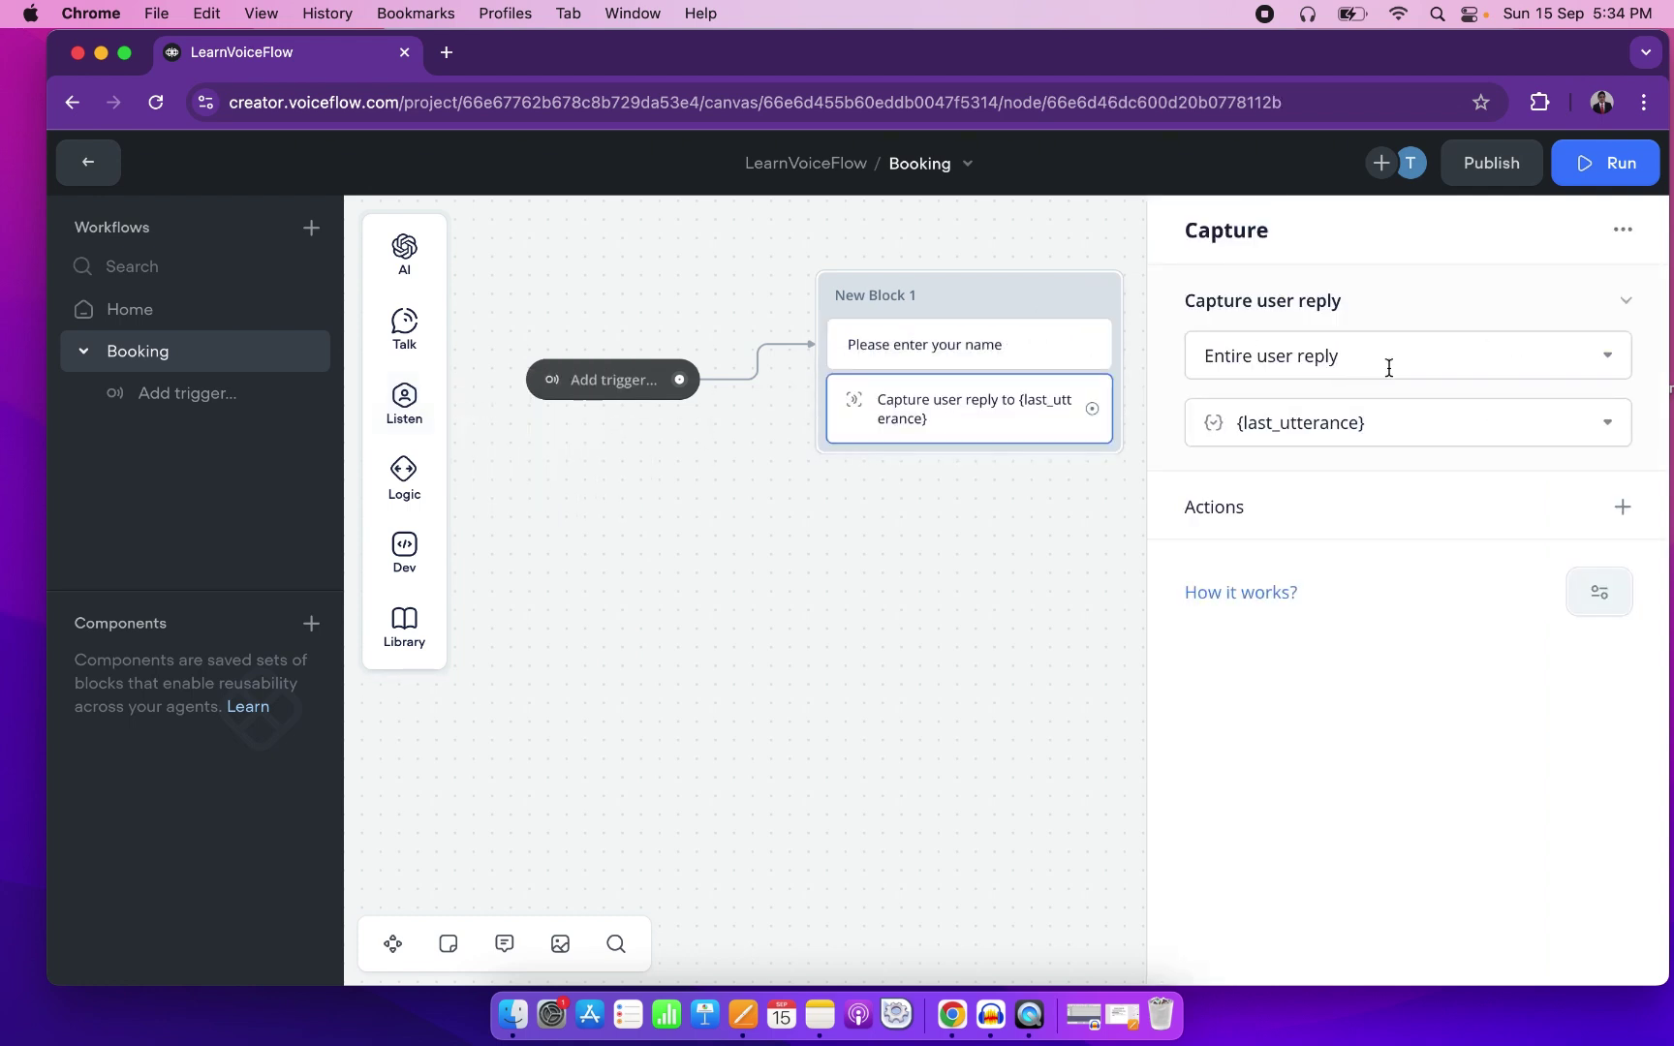
left_click(1603, 357)
left_click(1259, 647)
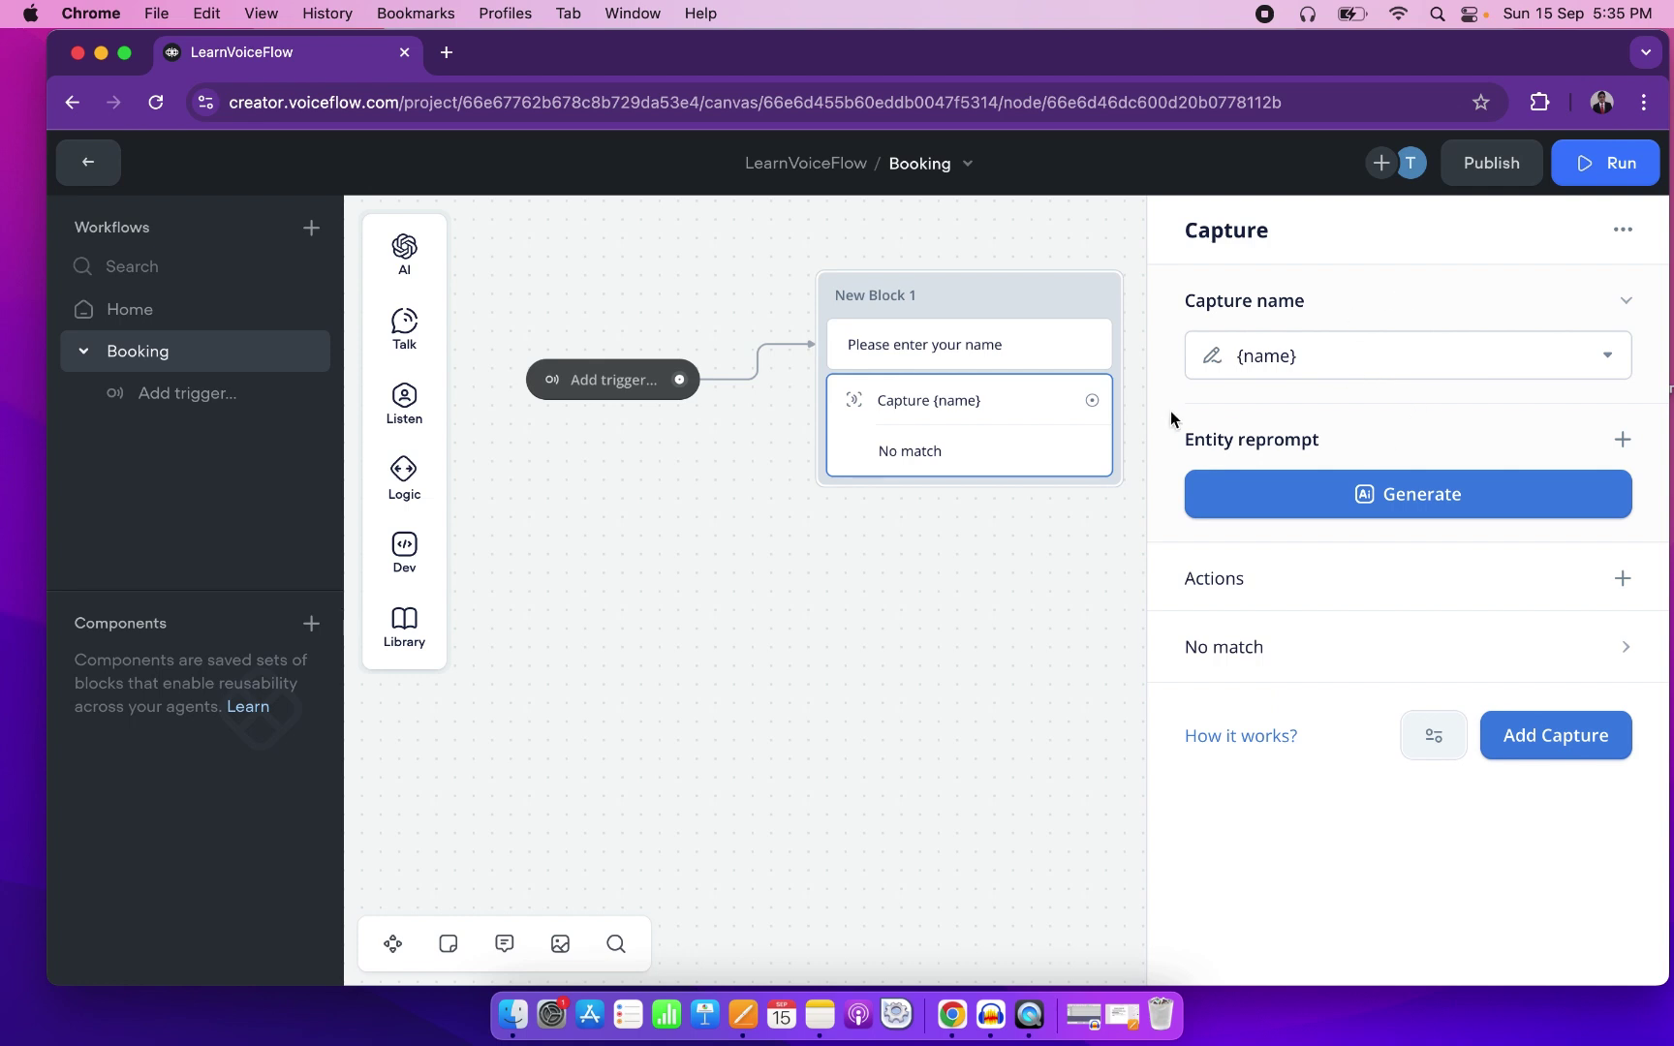
Connect a new Message block to the name Capture step's output and write "Enter your email" in it.
scroll(908, 540, "right", 5)
left_click_drag(891, 445, 981, 359)
mouse_move(1140, 437)
left_click(1235, 444)
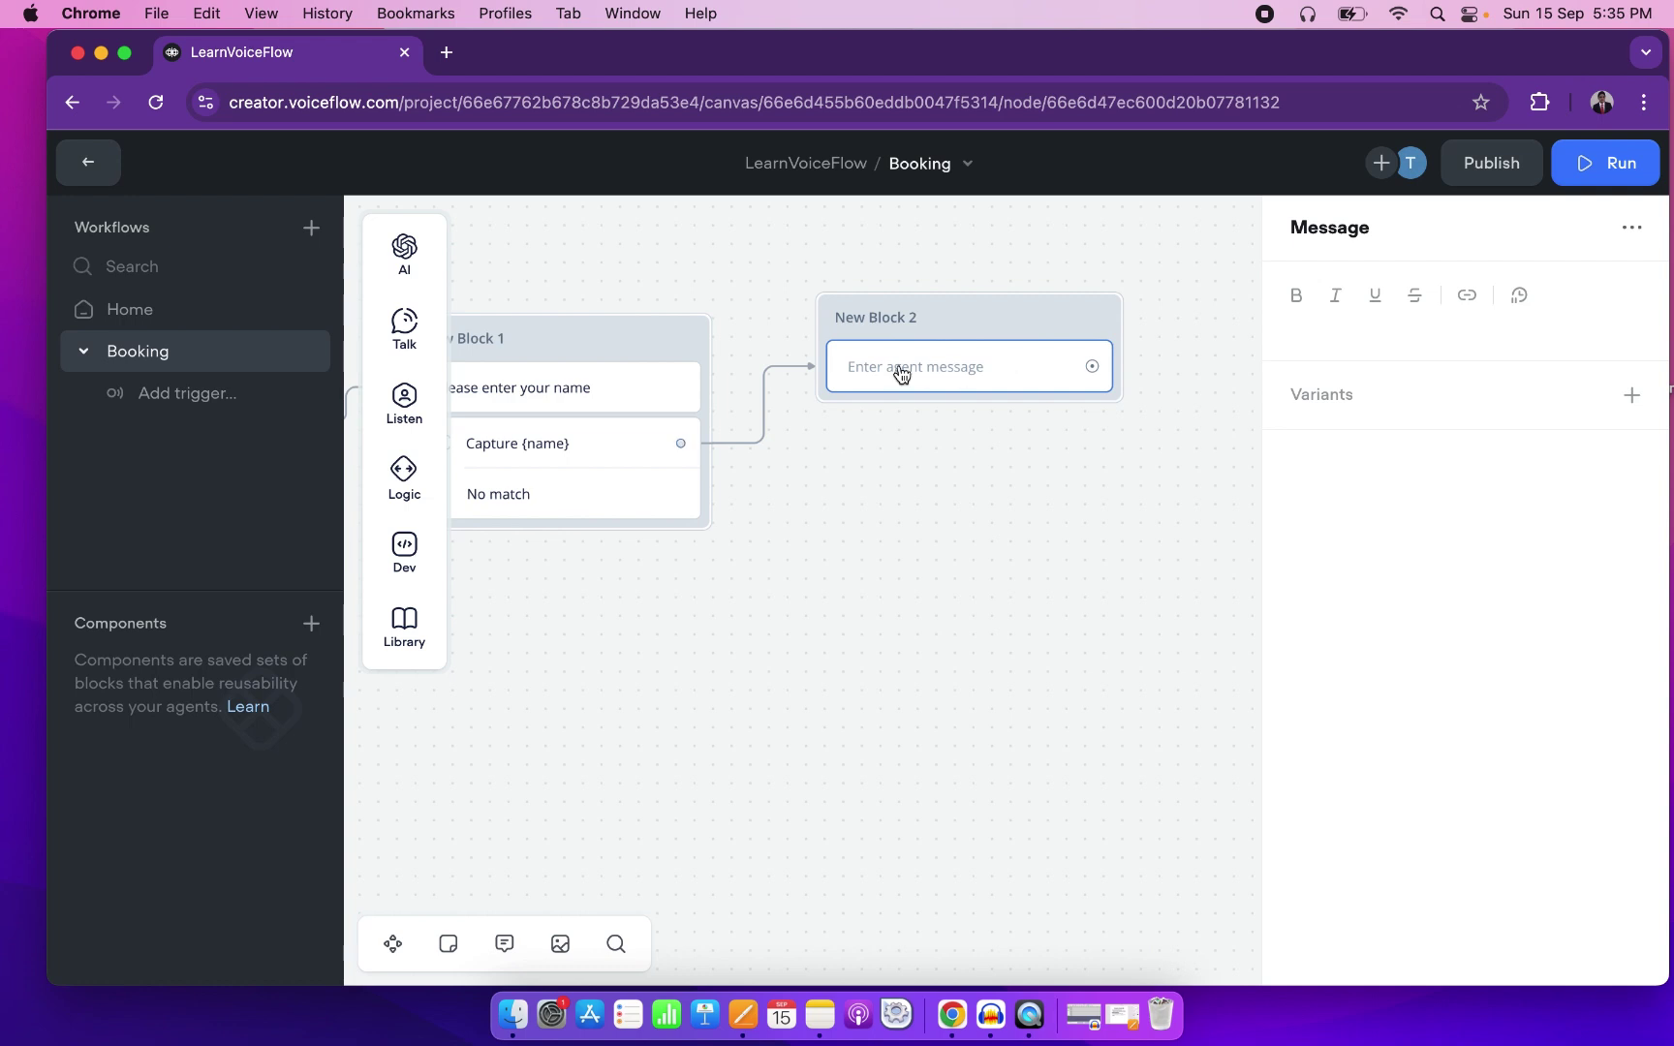
key("n")
left_click(934, 367)
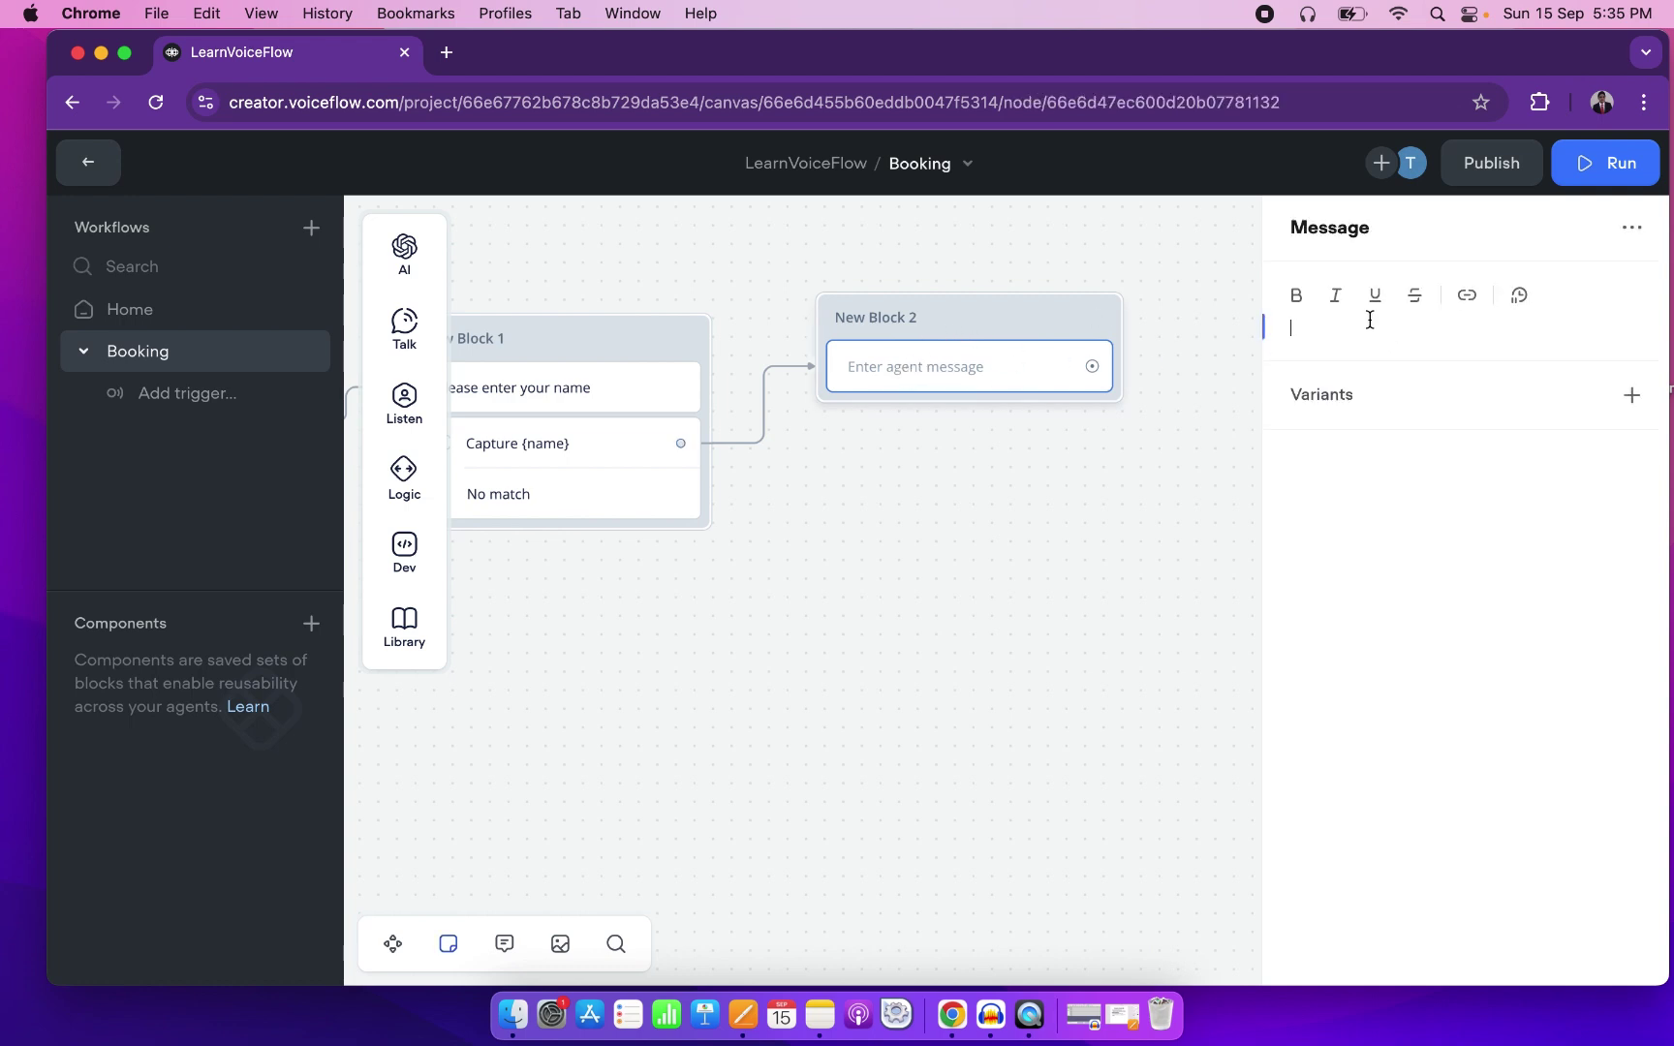
type("Enter y")
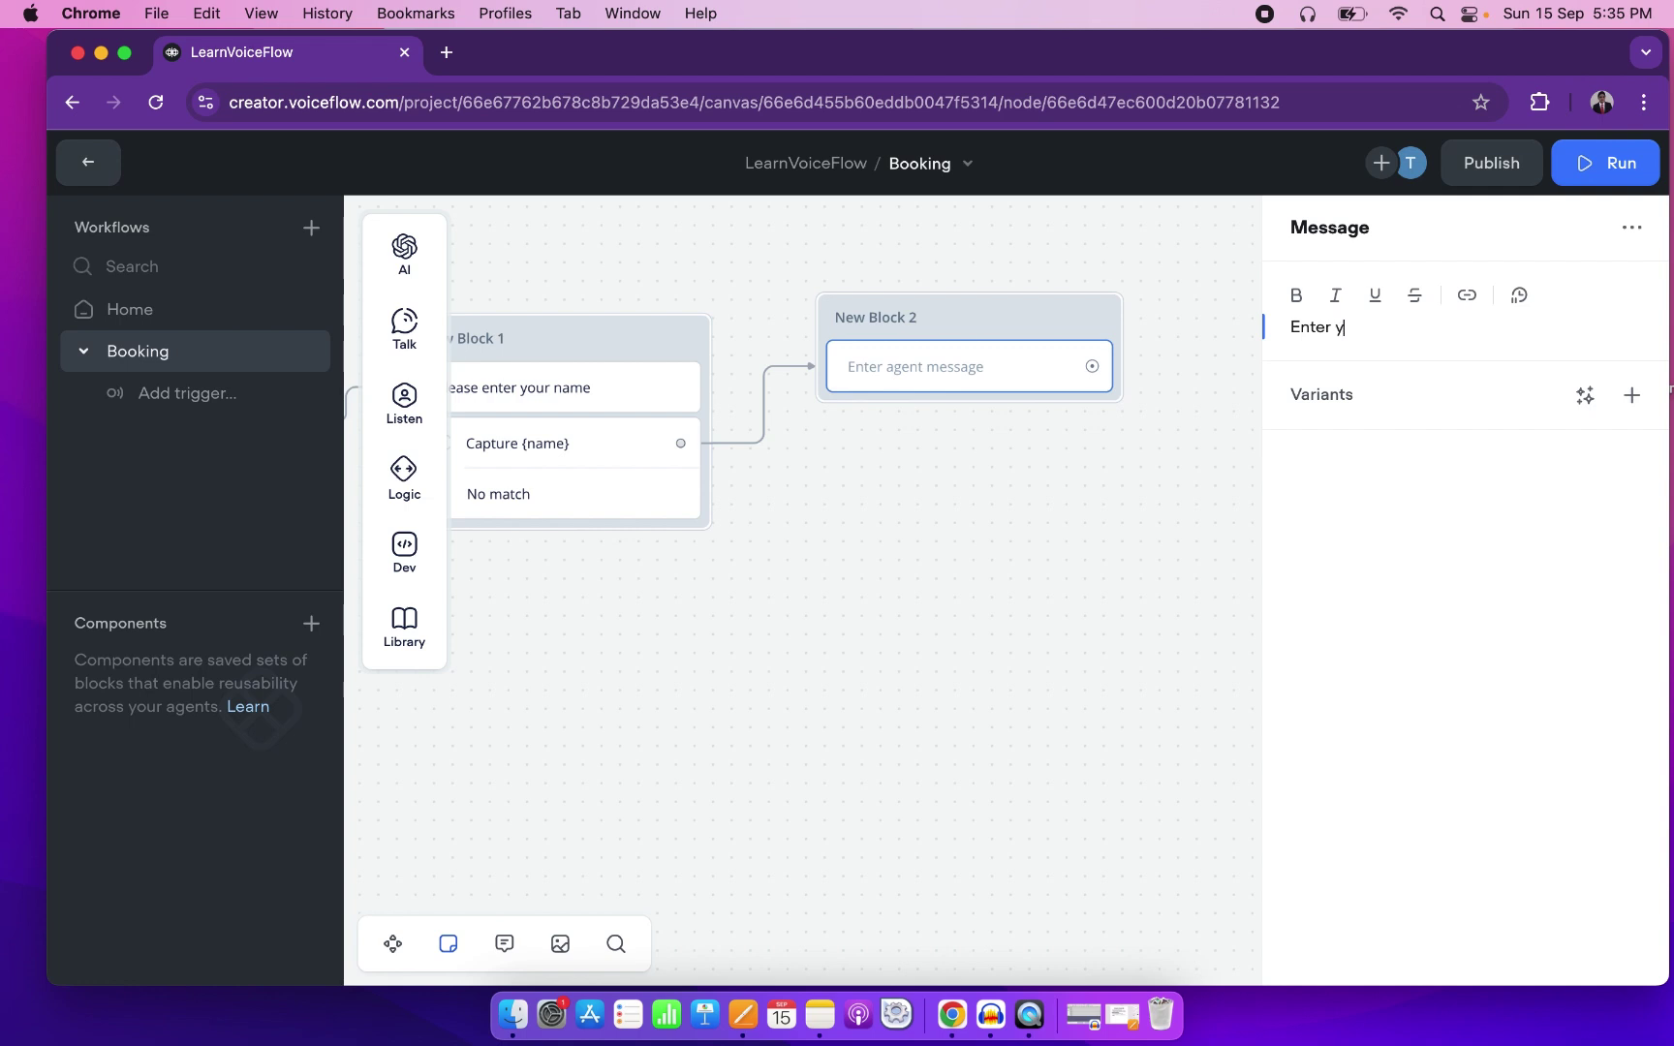
type("our email")
left_click(1091, 527)
Rename the block that asks for the name as name_input.
scroll(927, 514, "left", 5)
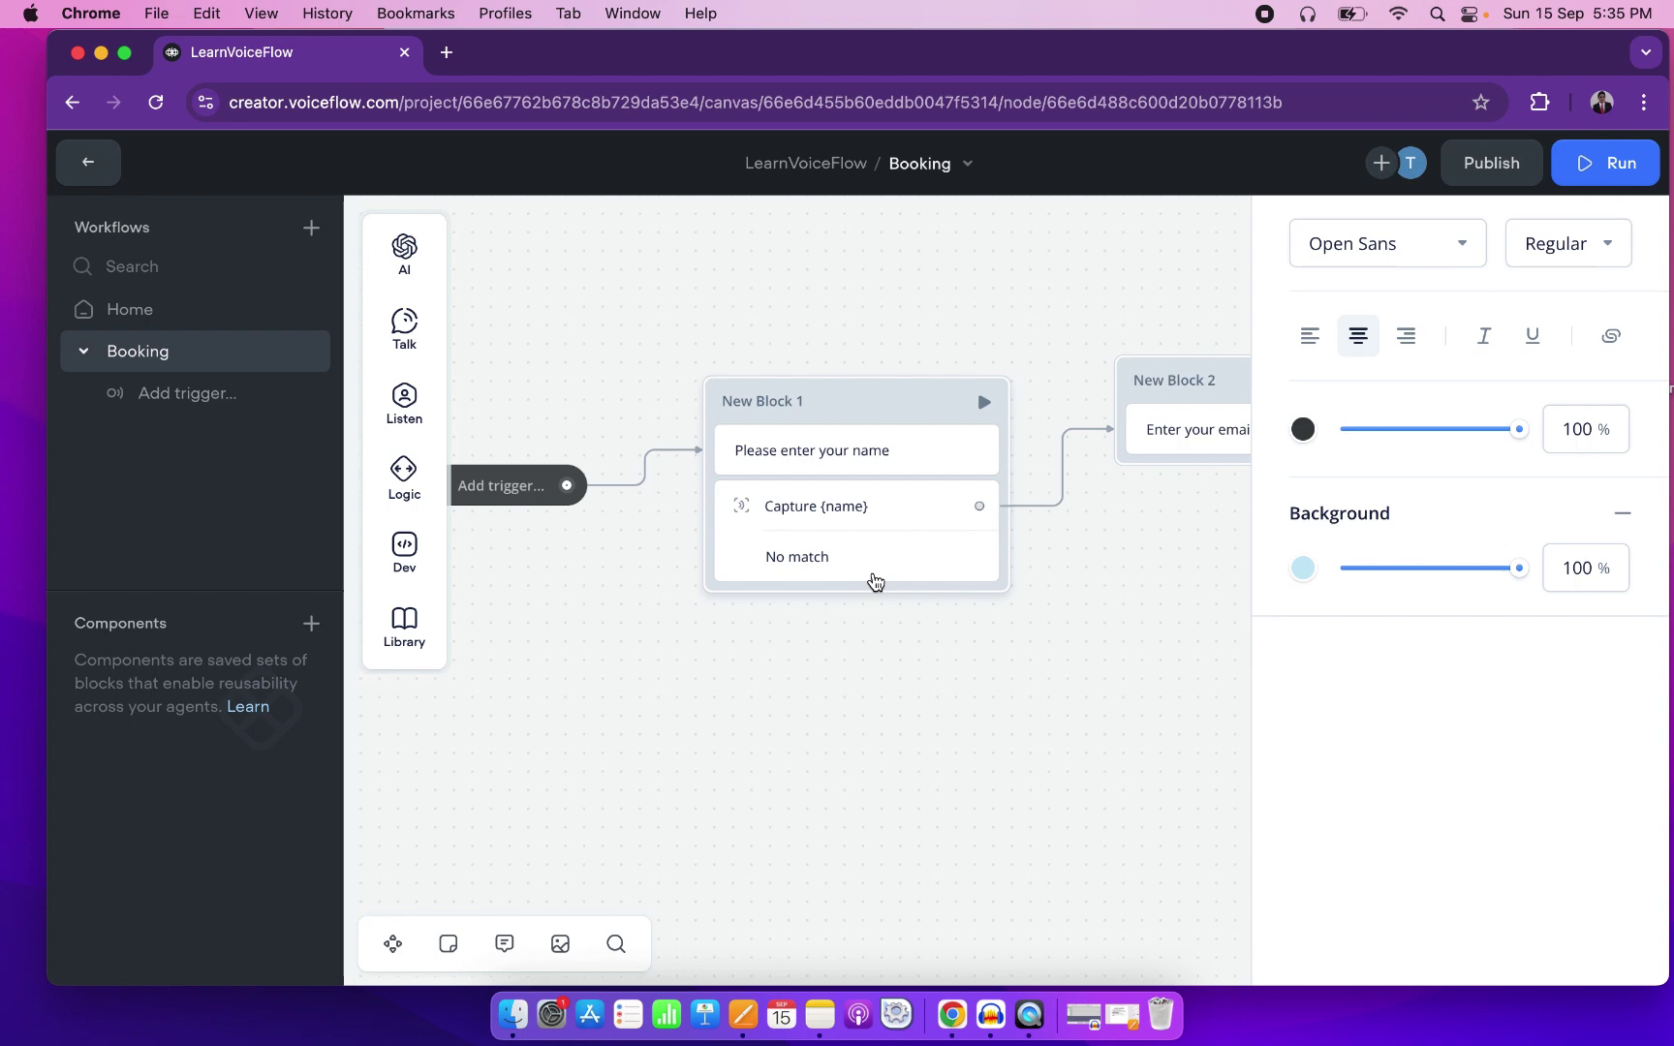
scroll(780, 598, "left", 5)
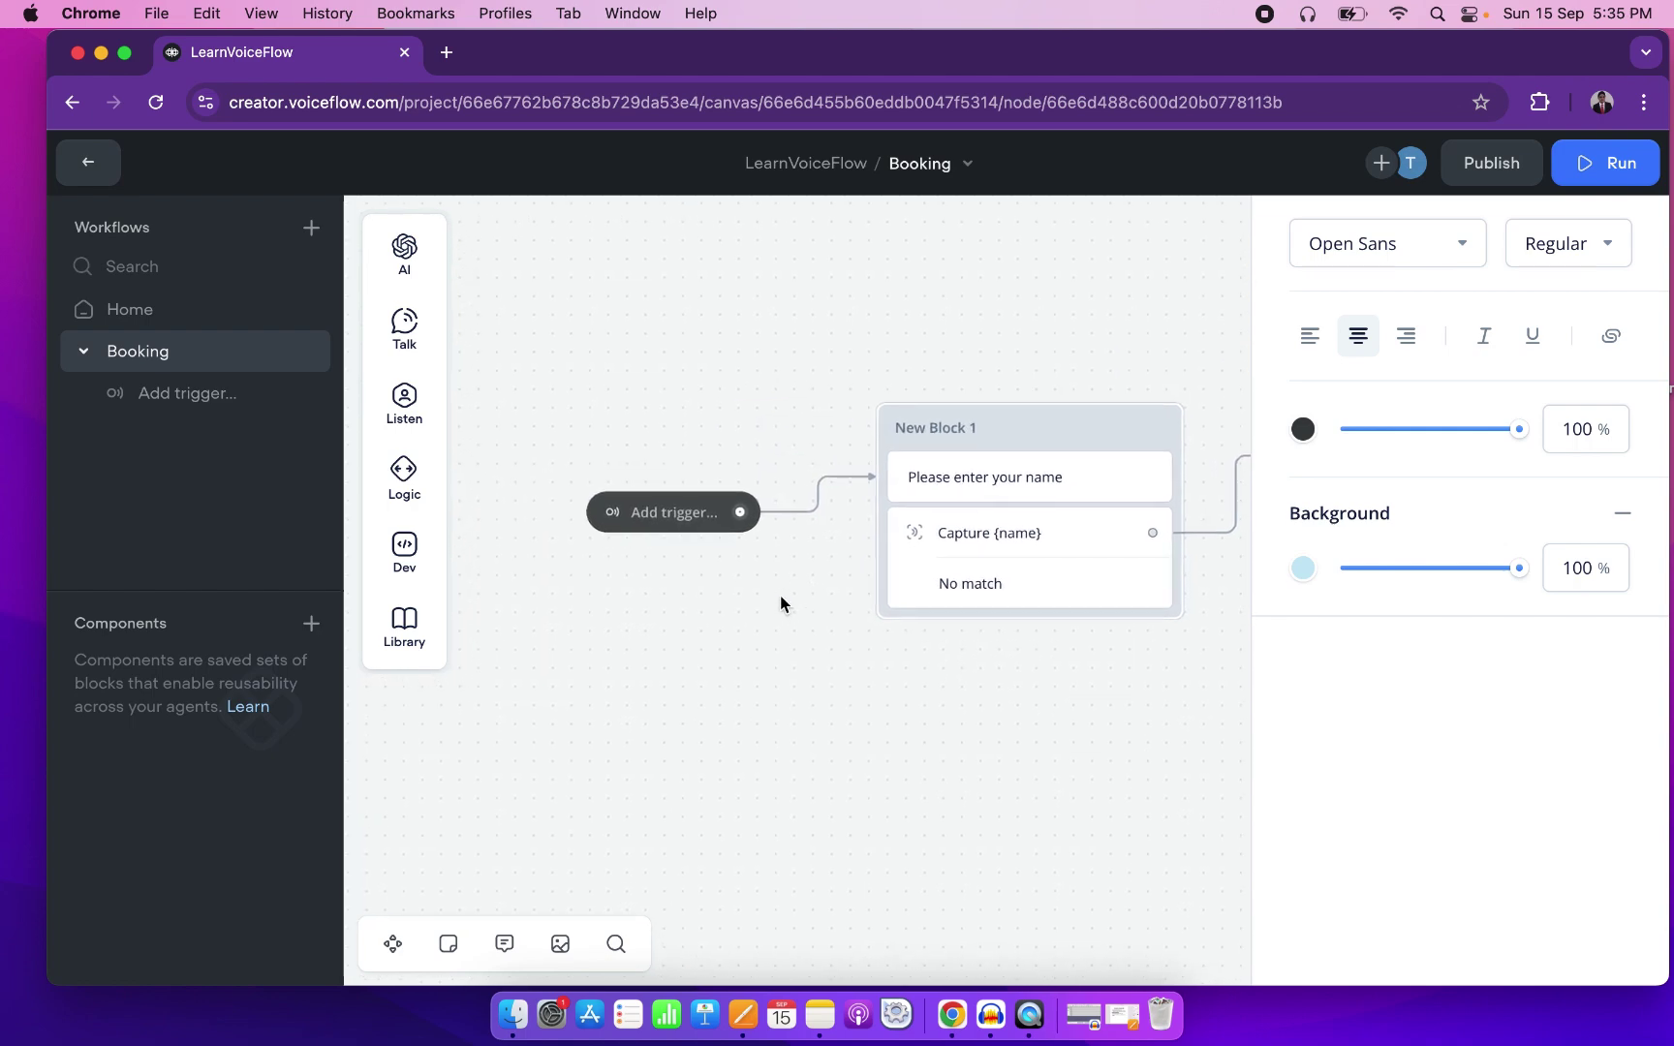
double_click(950, 427)
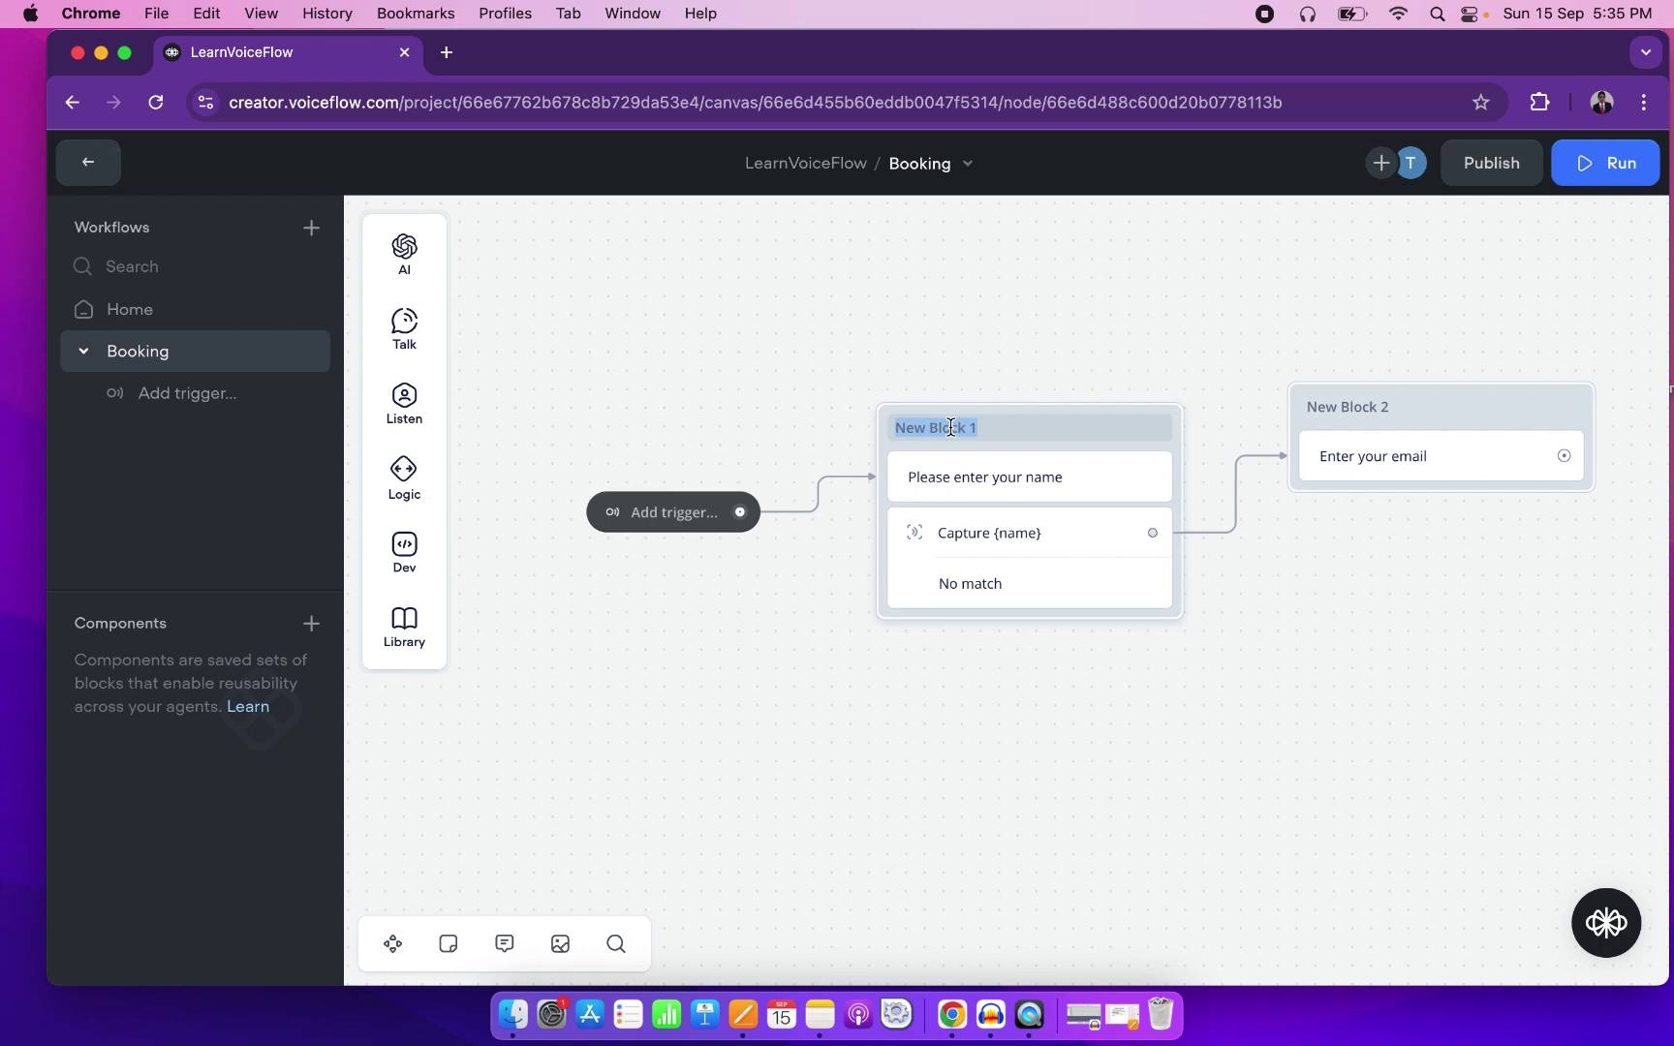
type("name_input")
key("Return")
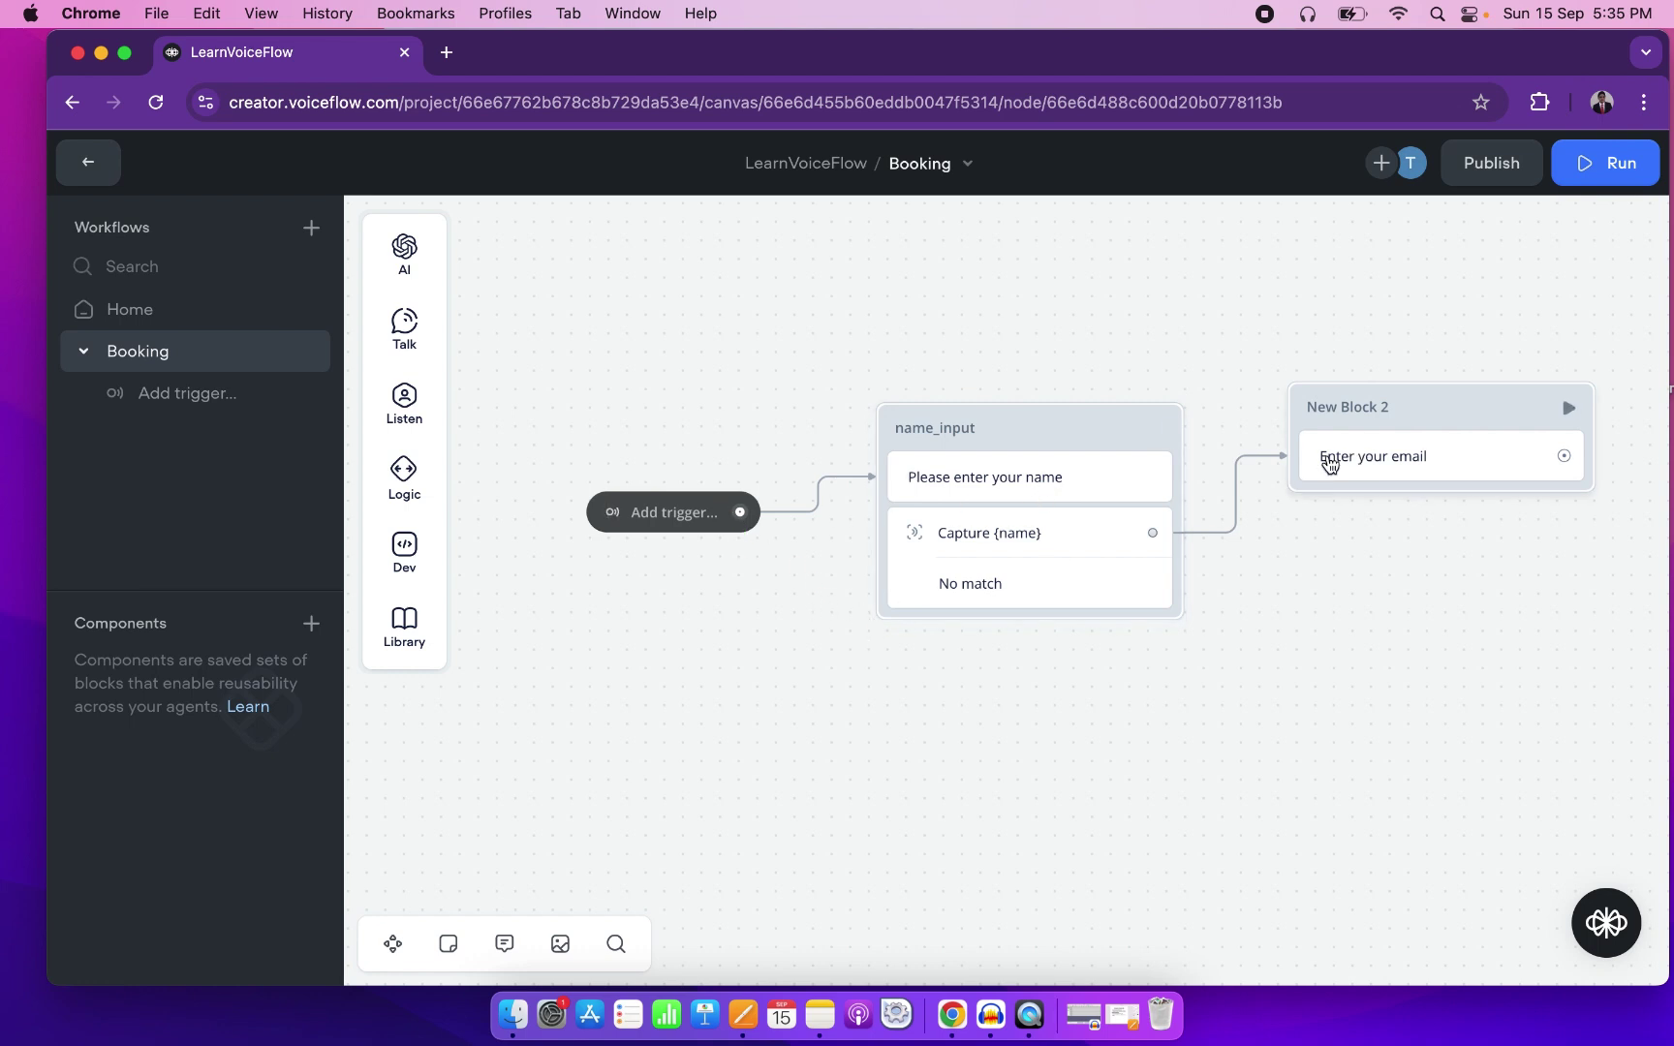
Rename the block that asks for the email as email_input.
double_click(1354, 408)
type("name")
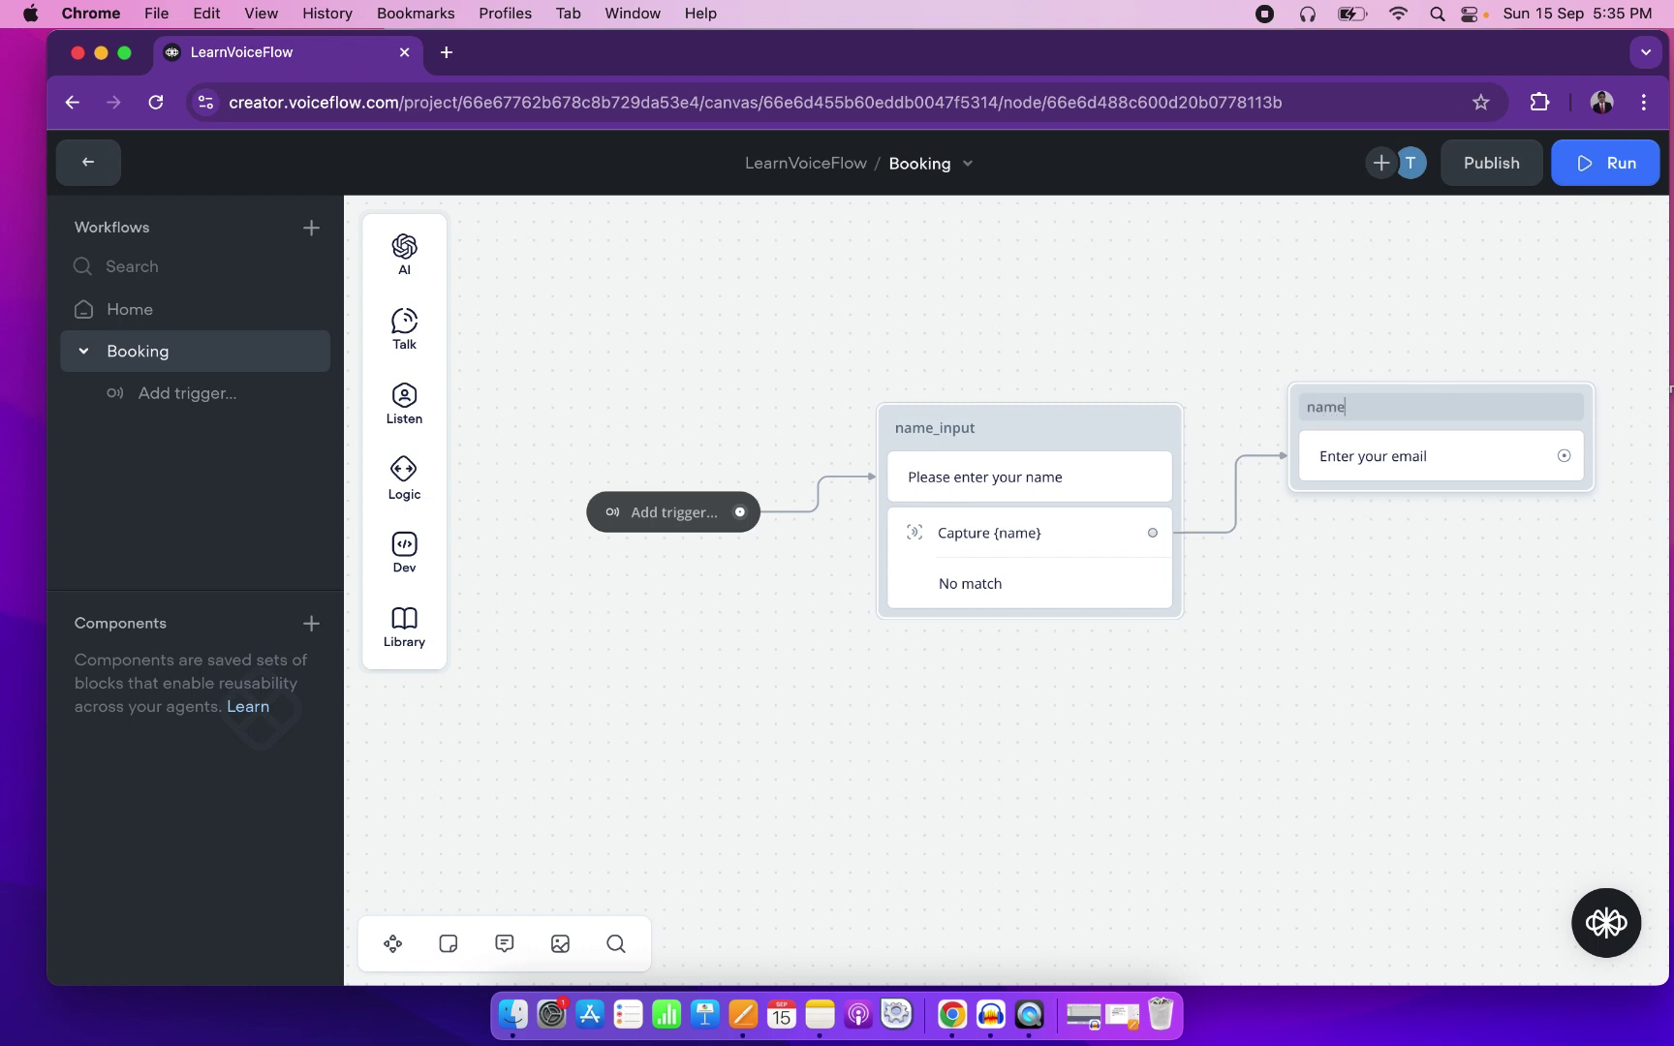
key("BackSpace")
key("BackSpace")
key("BackSpace")
key("BackSpace")
type("email_input")
key("Return")
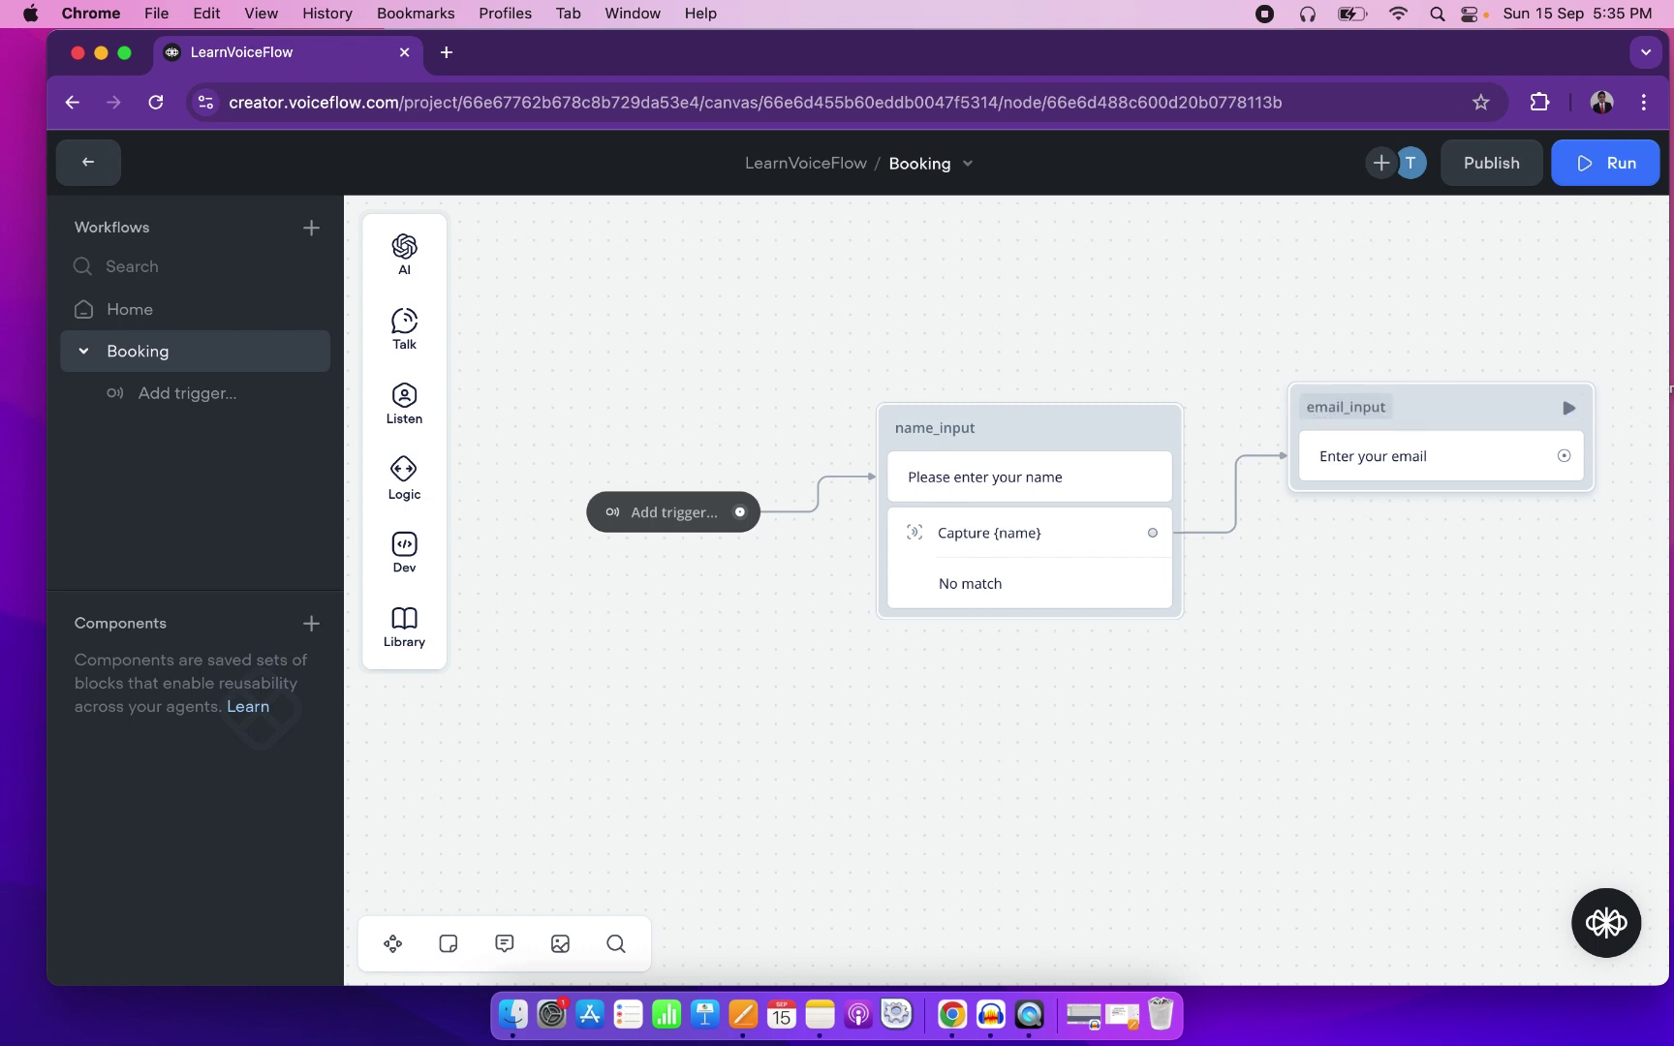
Delete the booking_flow block from the Home workflow.
left_click(129, 312)
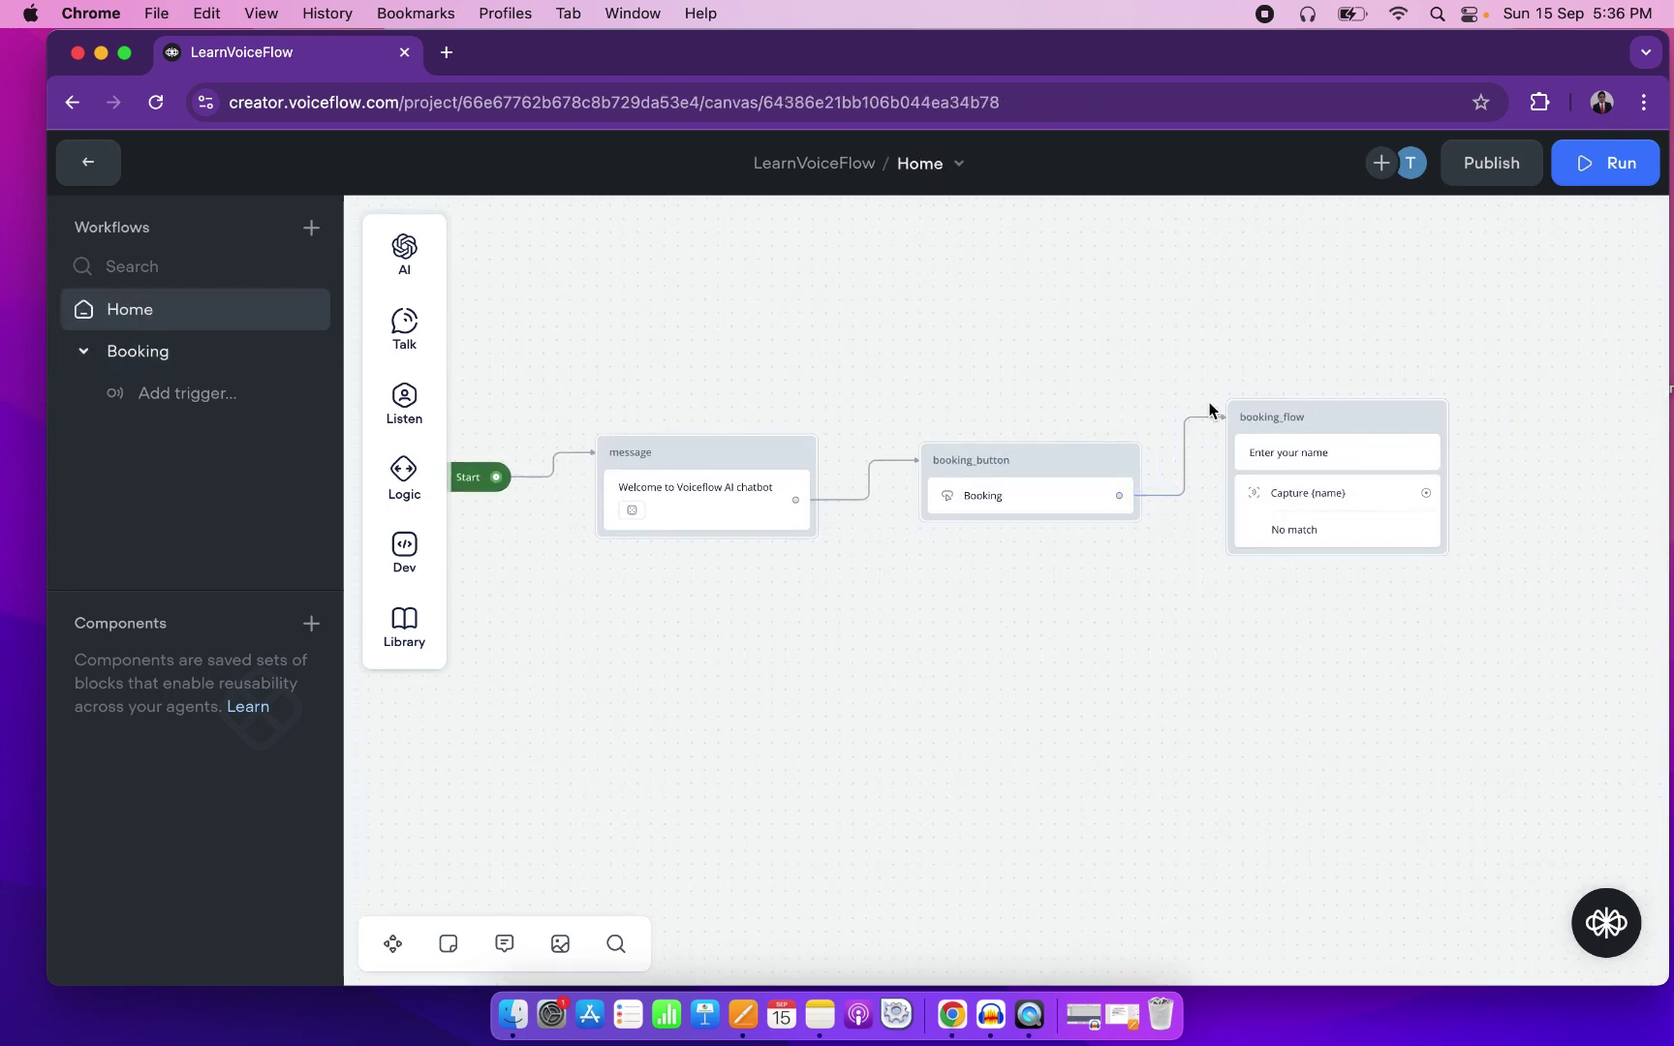
right_click(1303, 422)
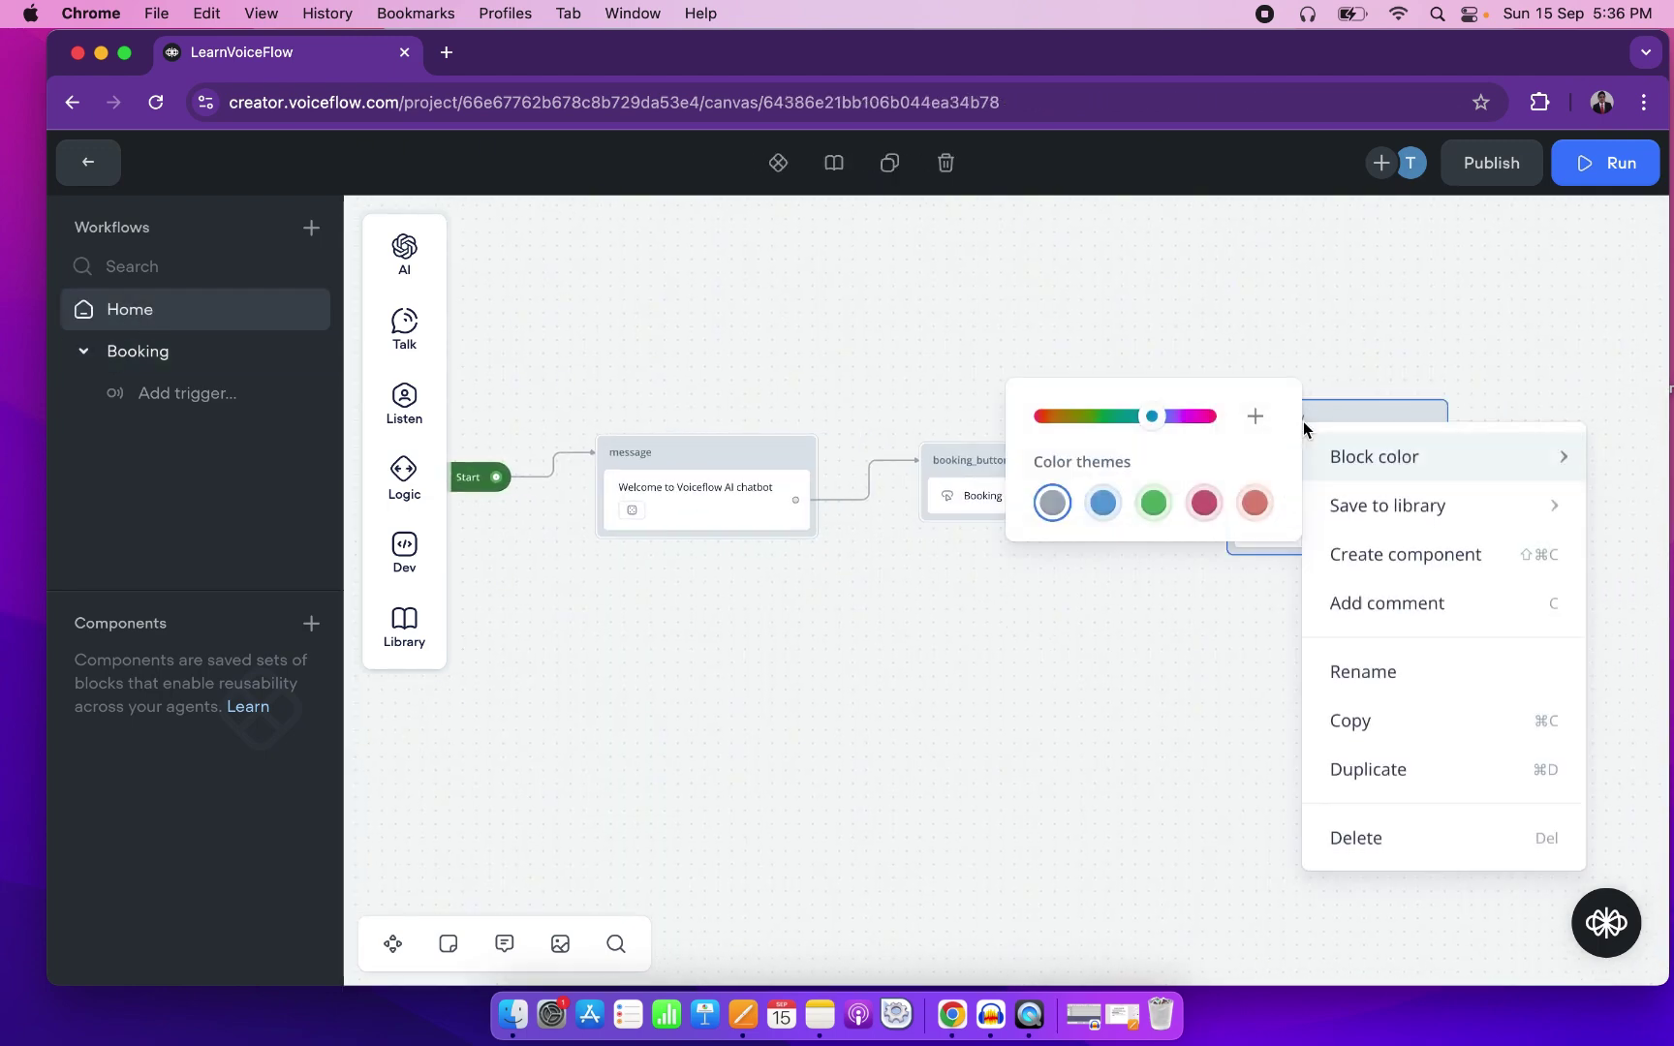
left_click(1368, 837)
Give the Booking button in the Home workflow a Go to Block action targeting name_input in the Booking workflow.
left_click(1060, 510)
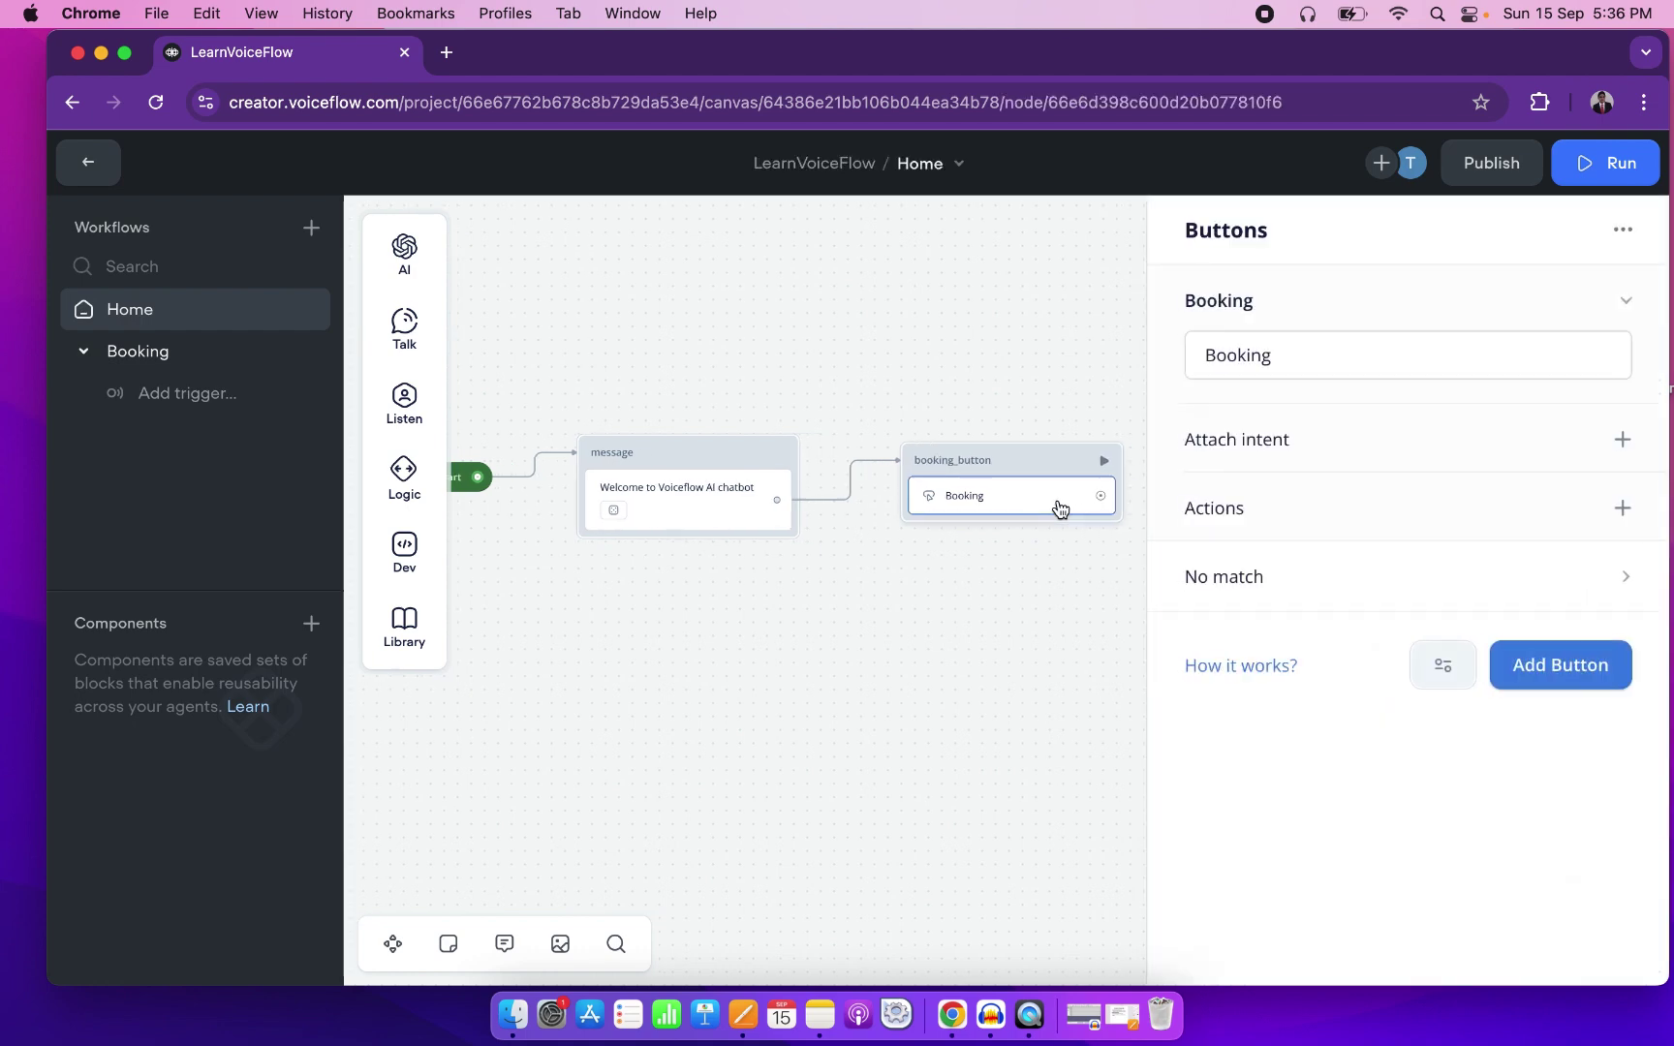
left_click(1625, 511)
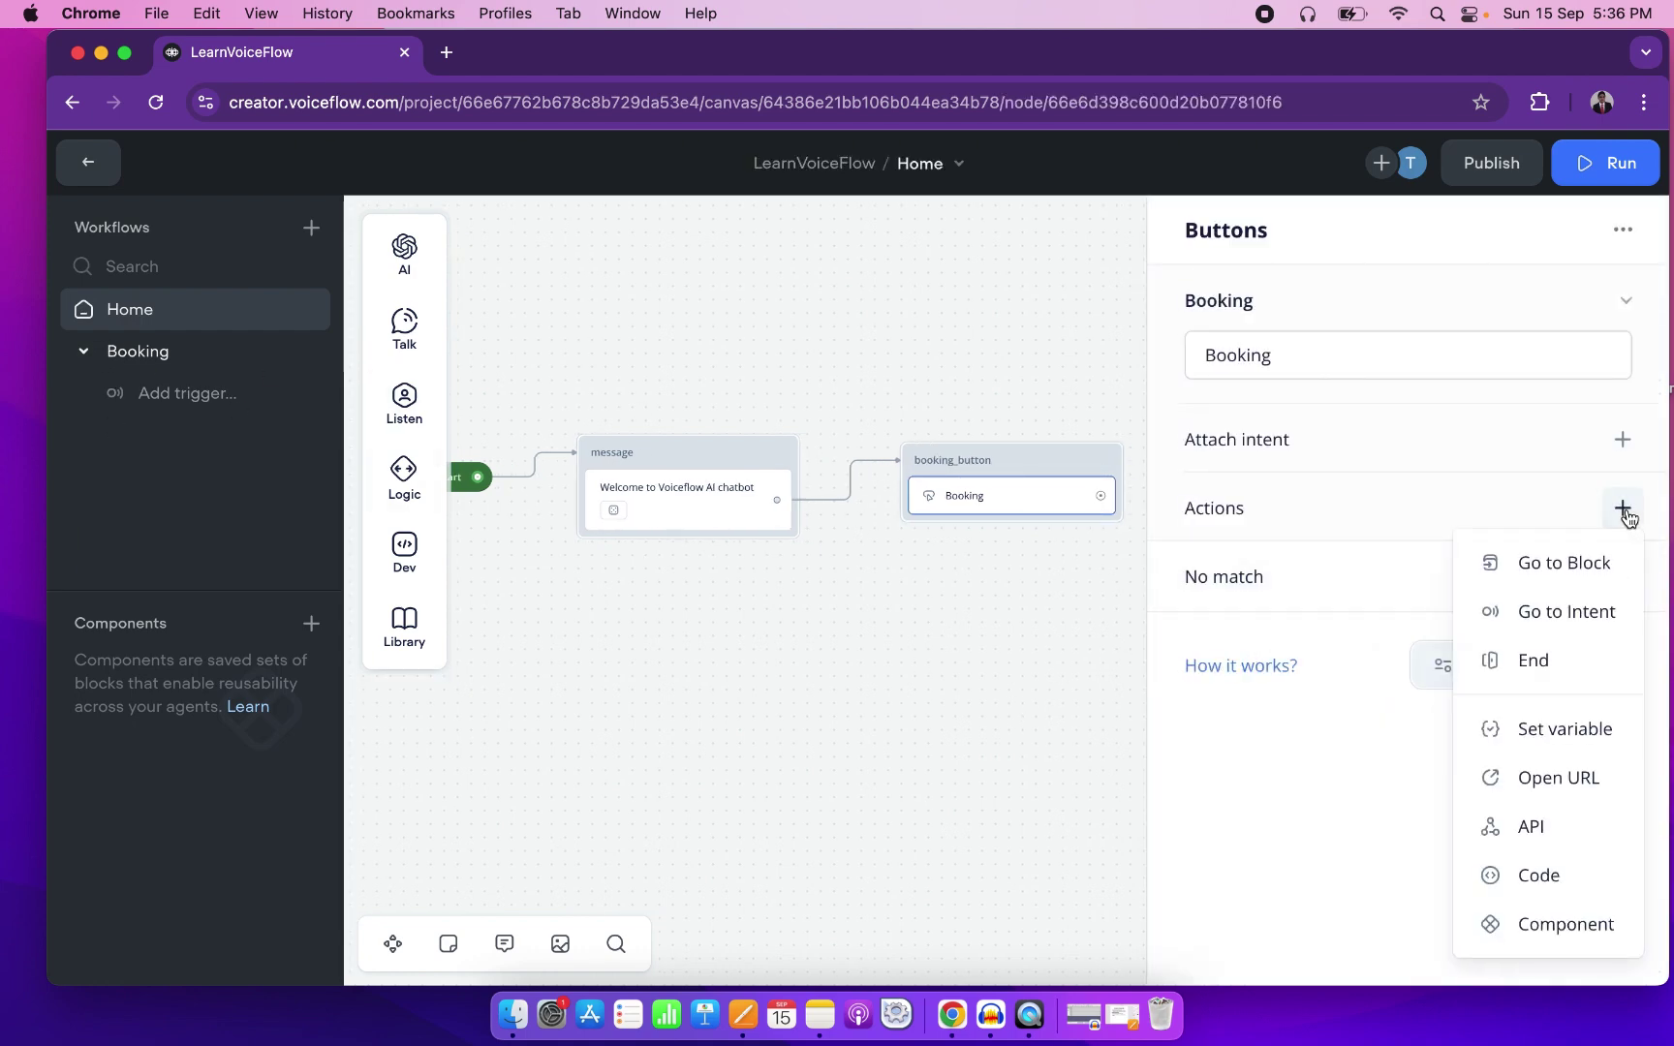
left_click(1579, 564)
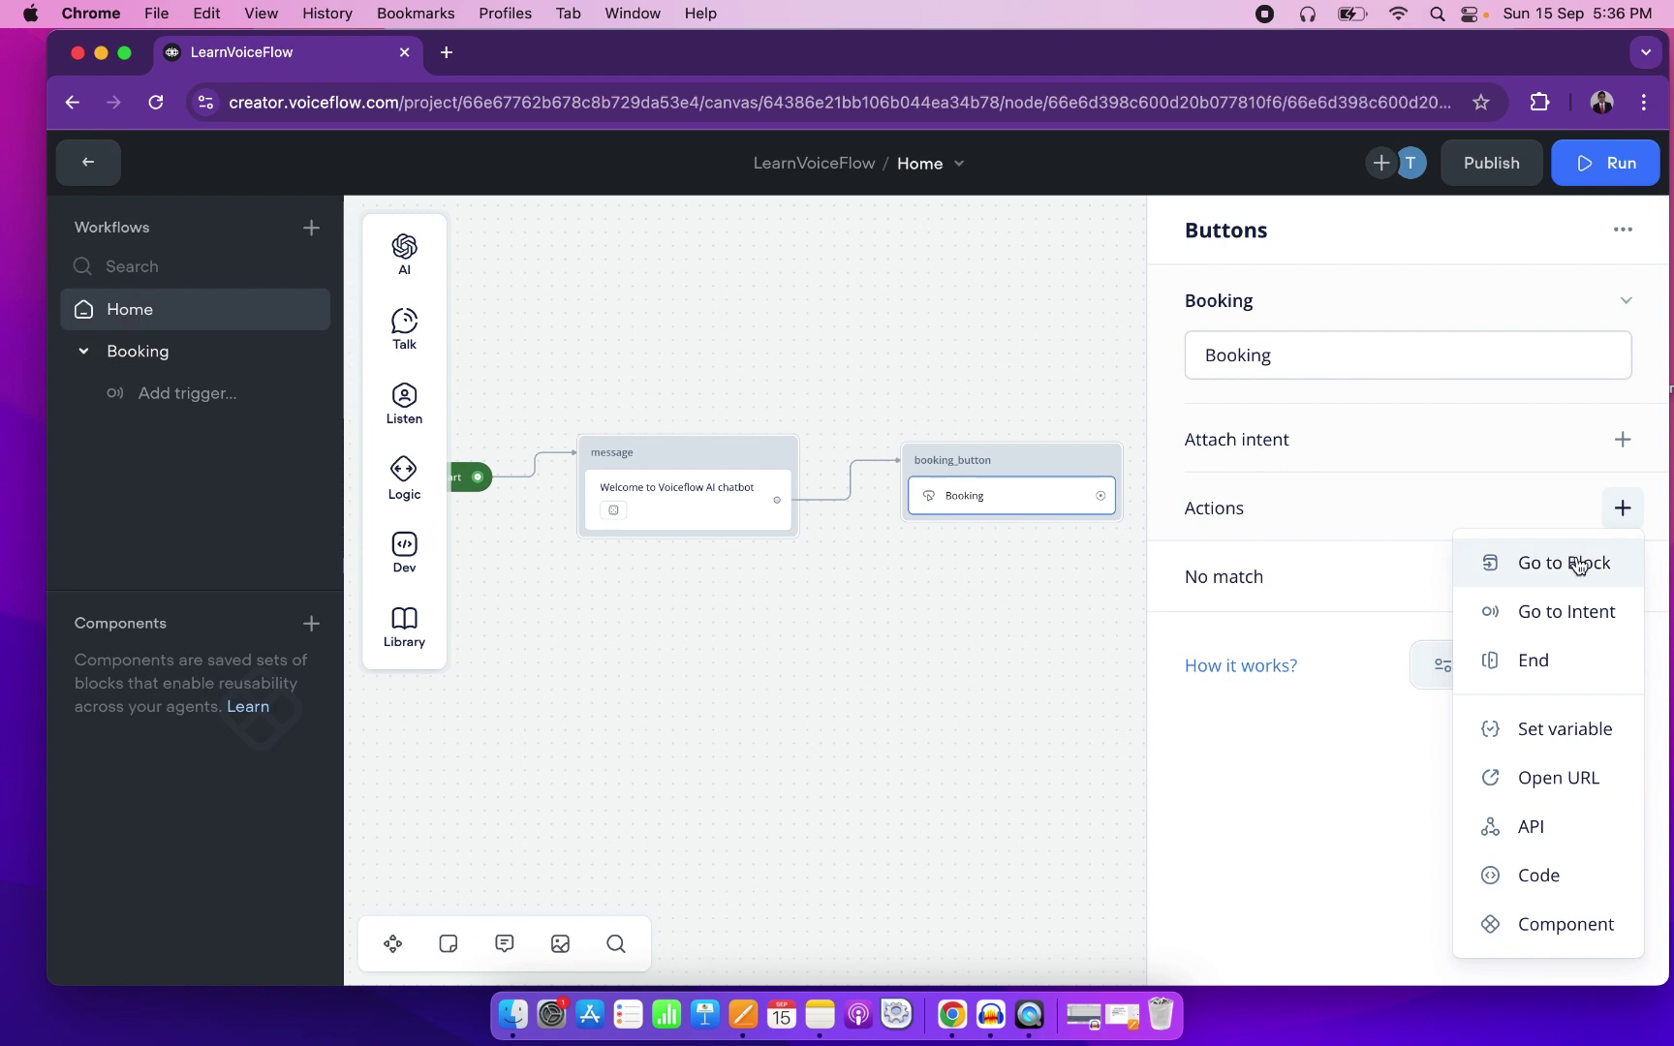
left_click(1608, 316)
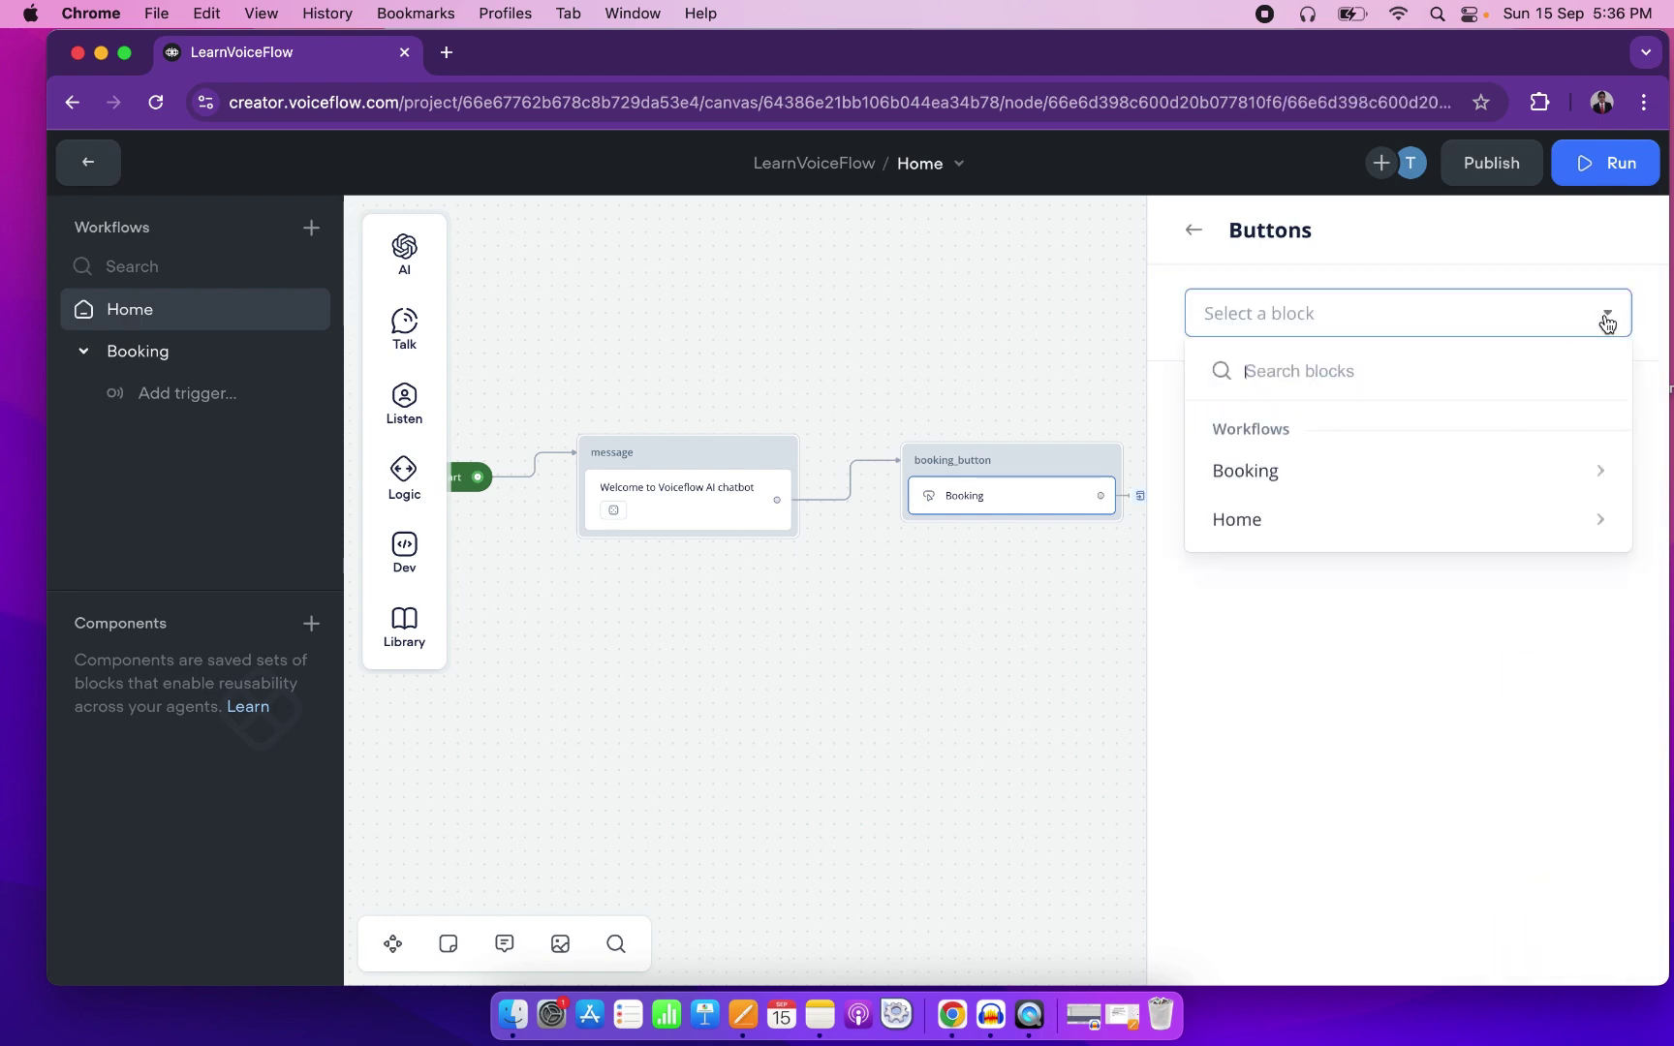
mouse_move(1270, 474)
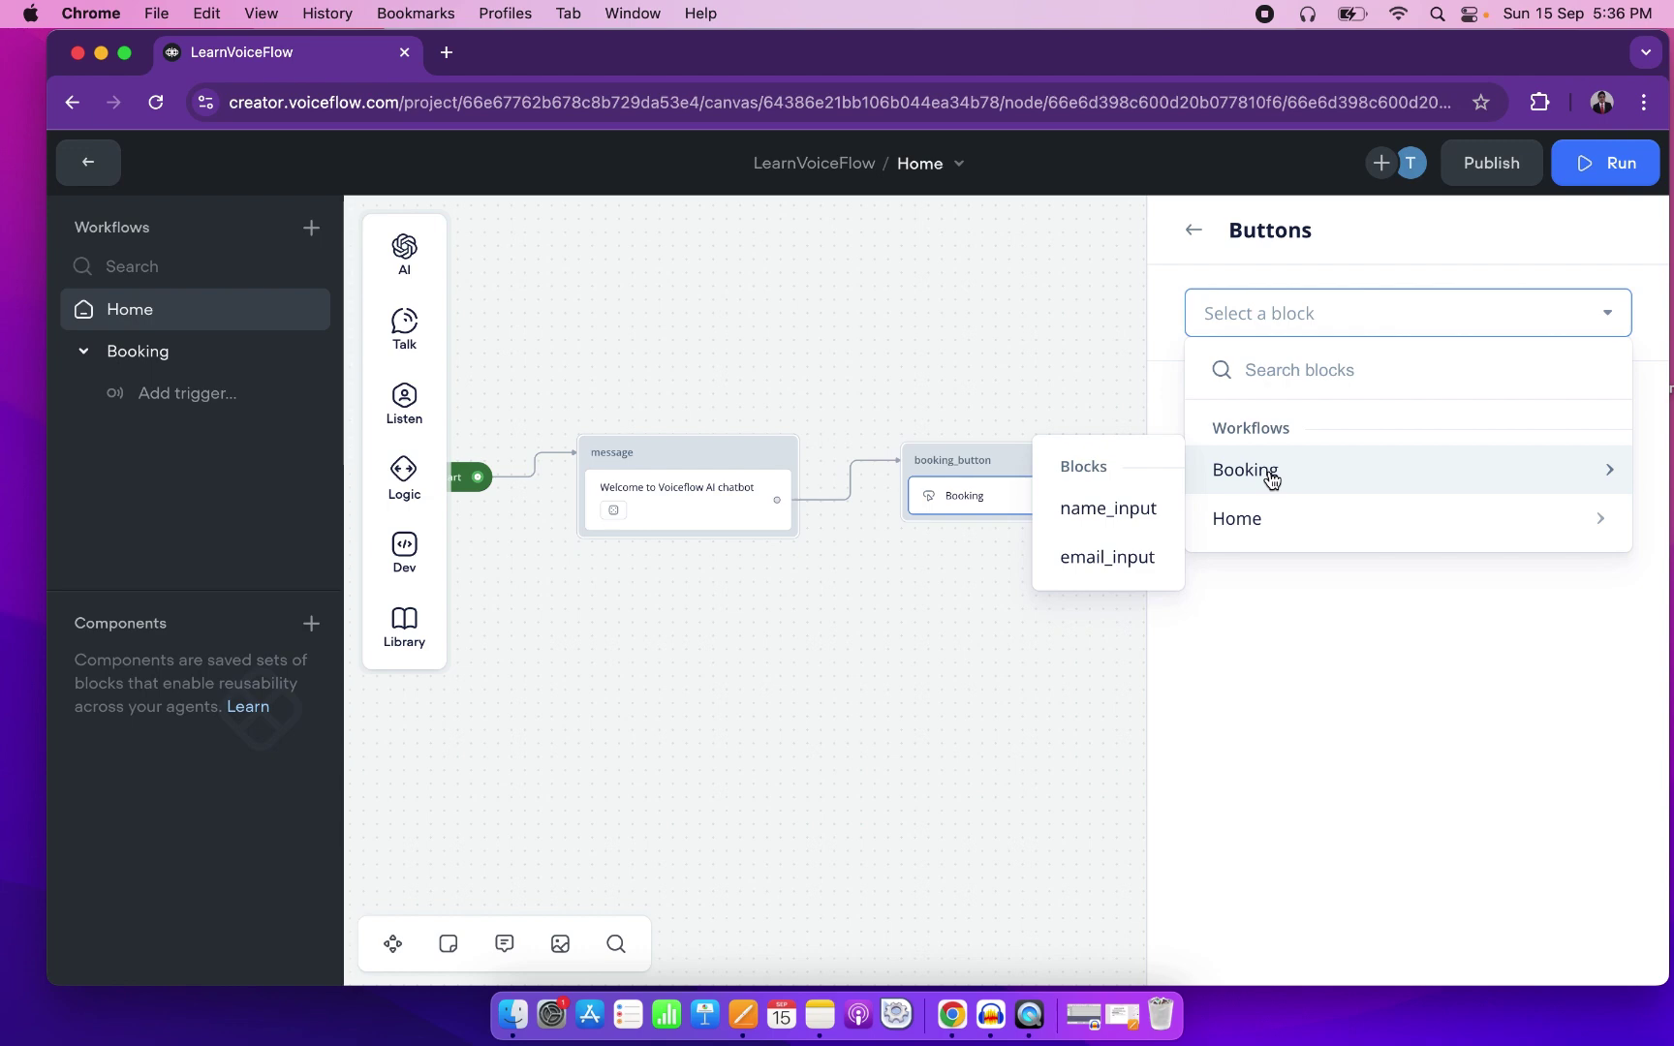
left_click(1121, 510)
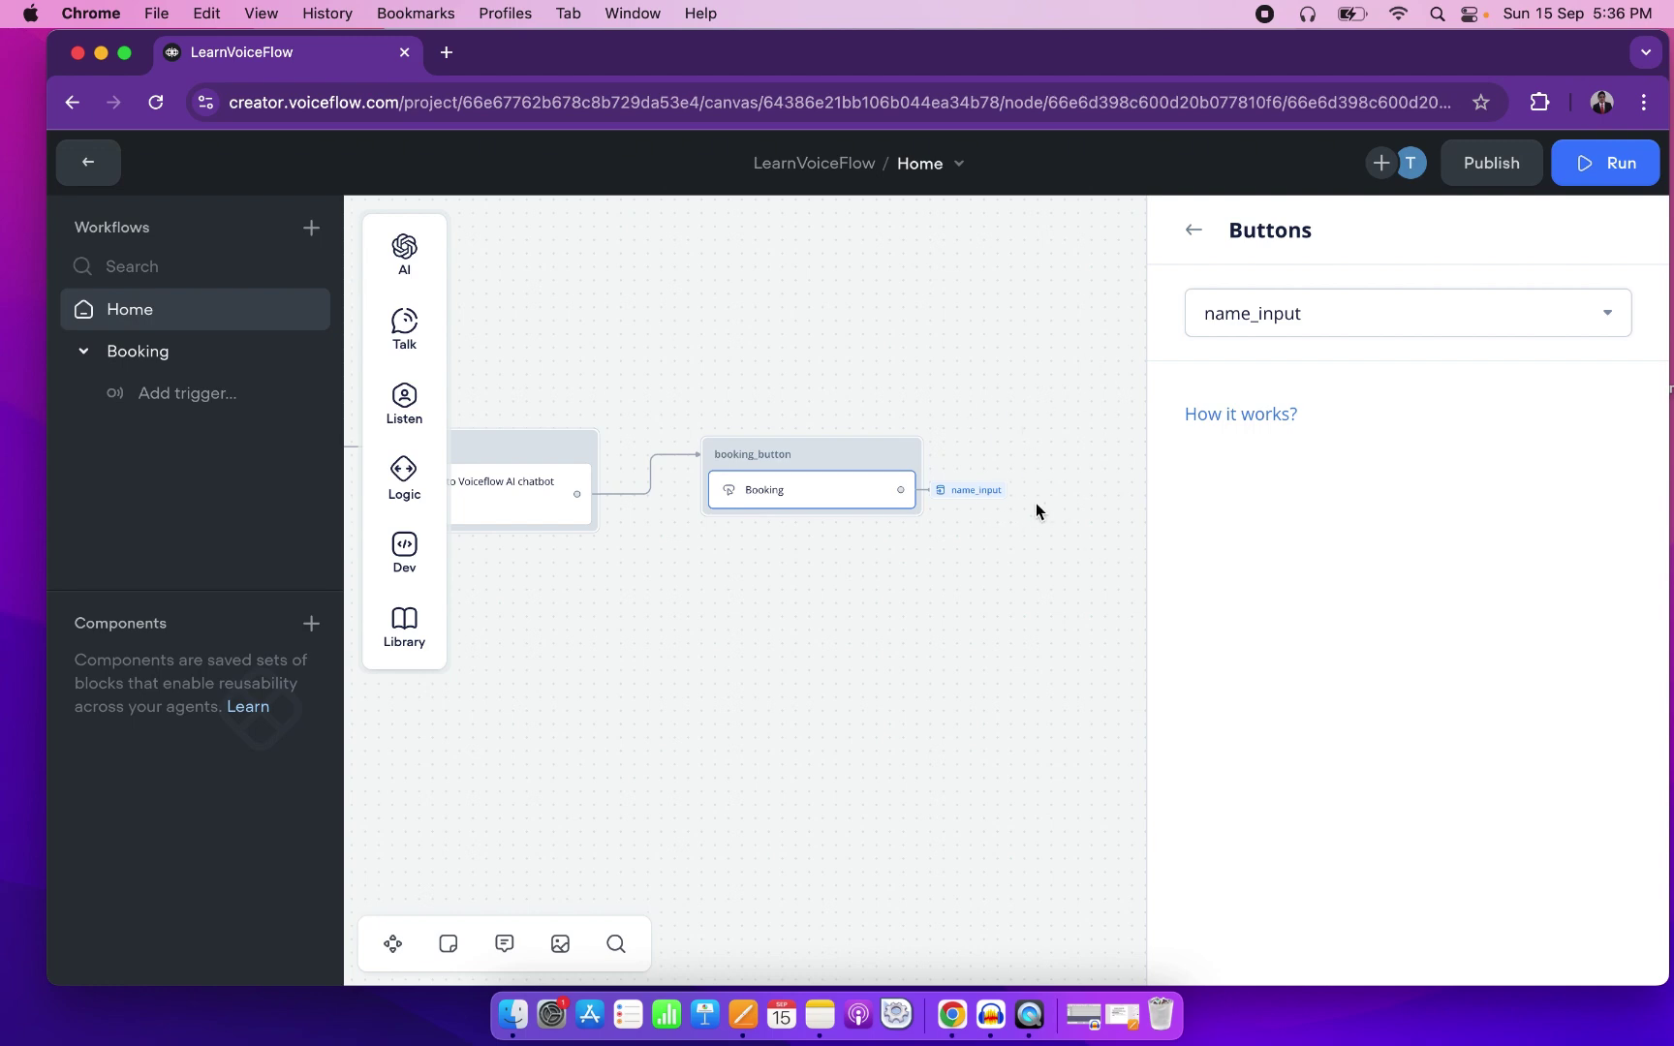
Train the agent and test its Booking option in the dialog, finishing back in the Home workflow.
left_click(1604, 169)
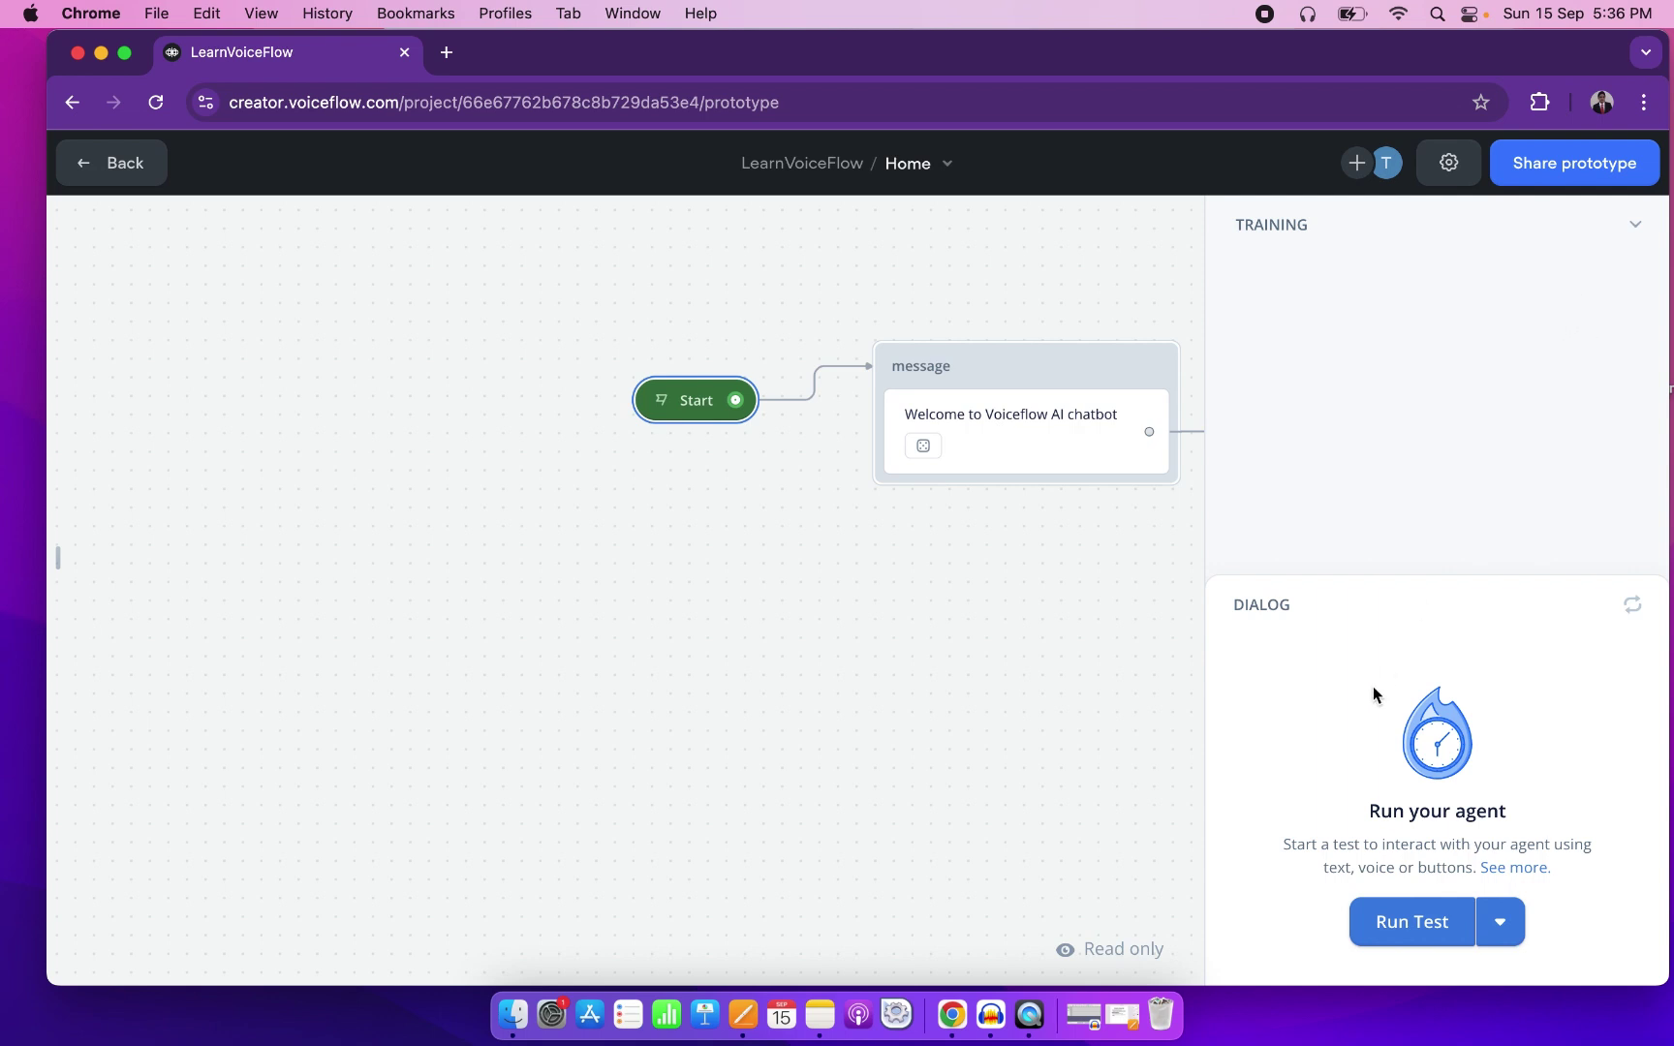
left_click(1421, 514)
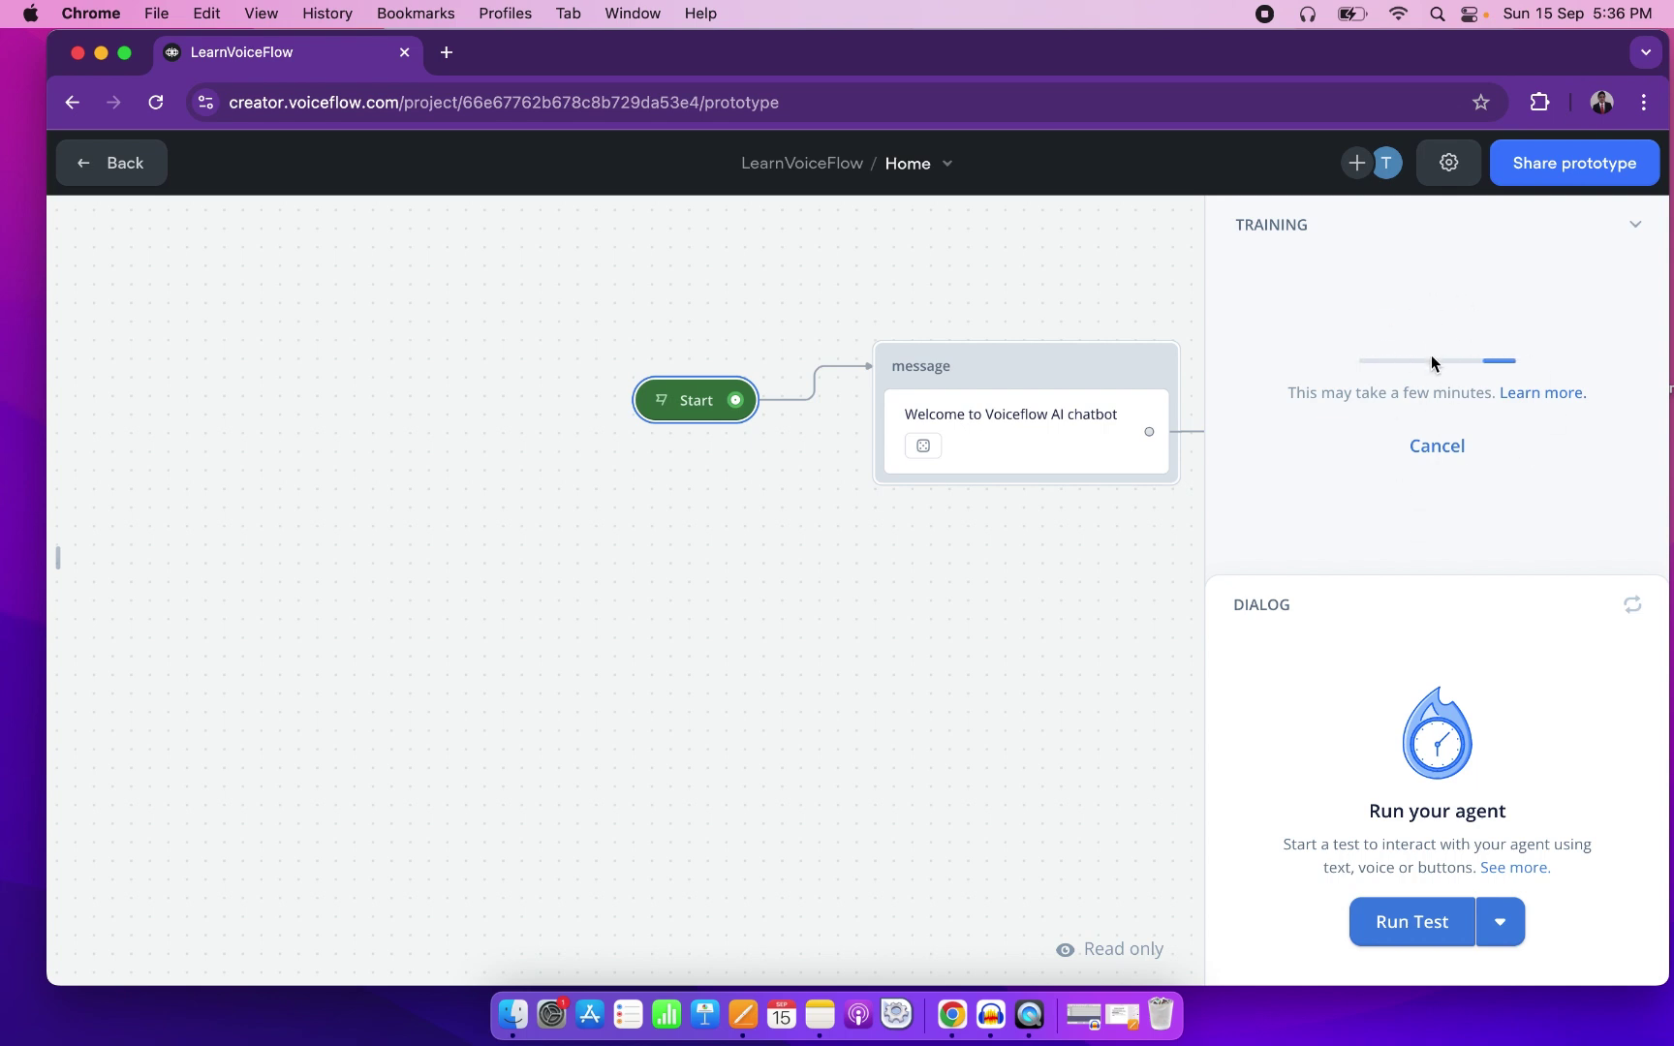
left_click(1412, 916)
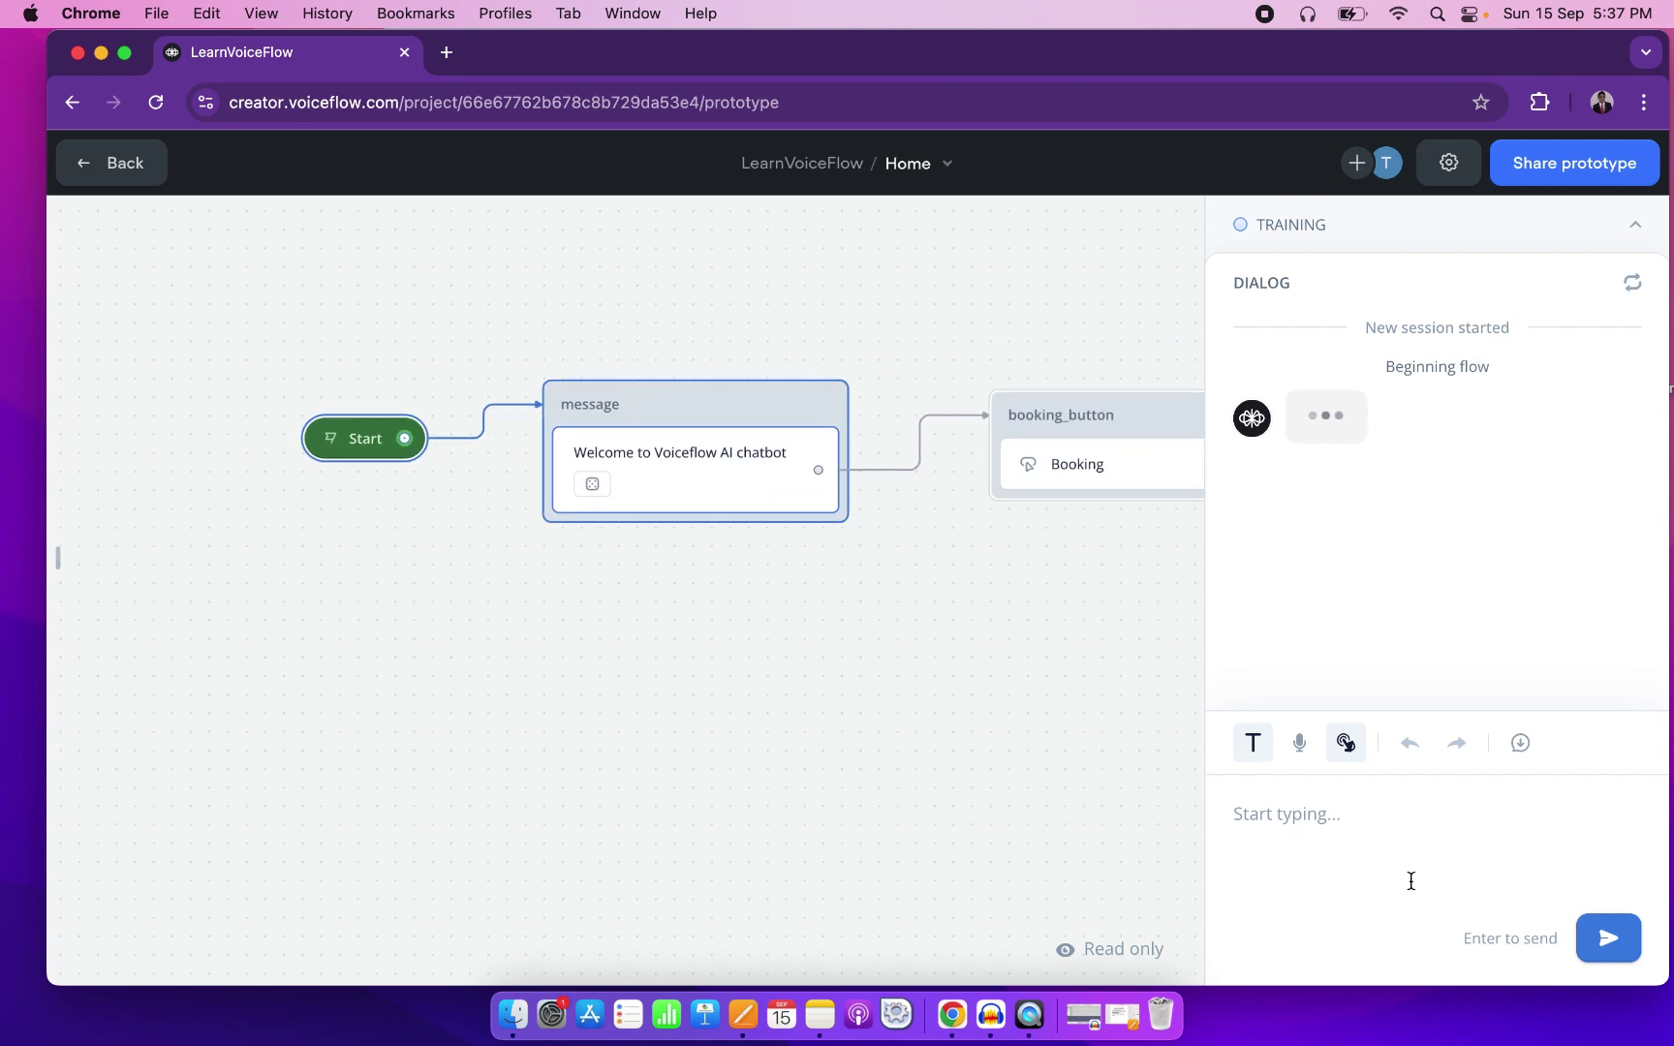
left_click(1342, 476)
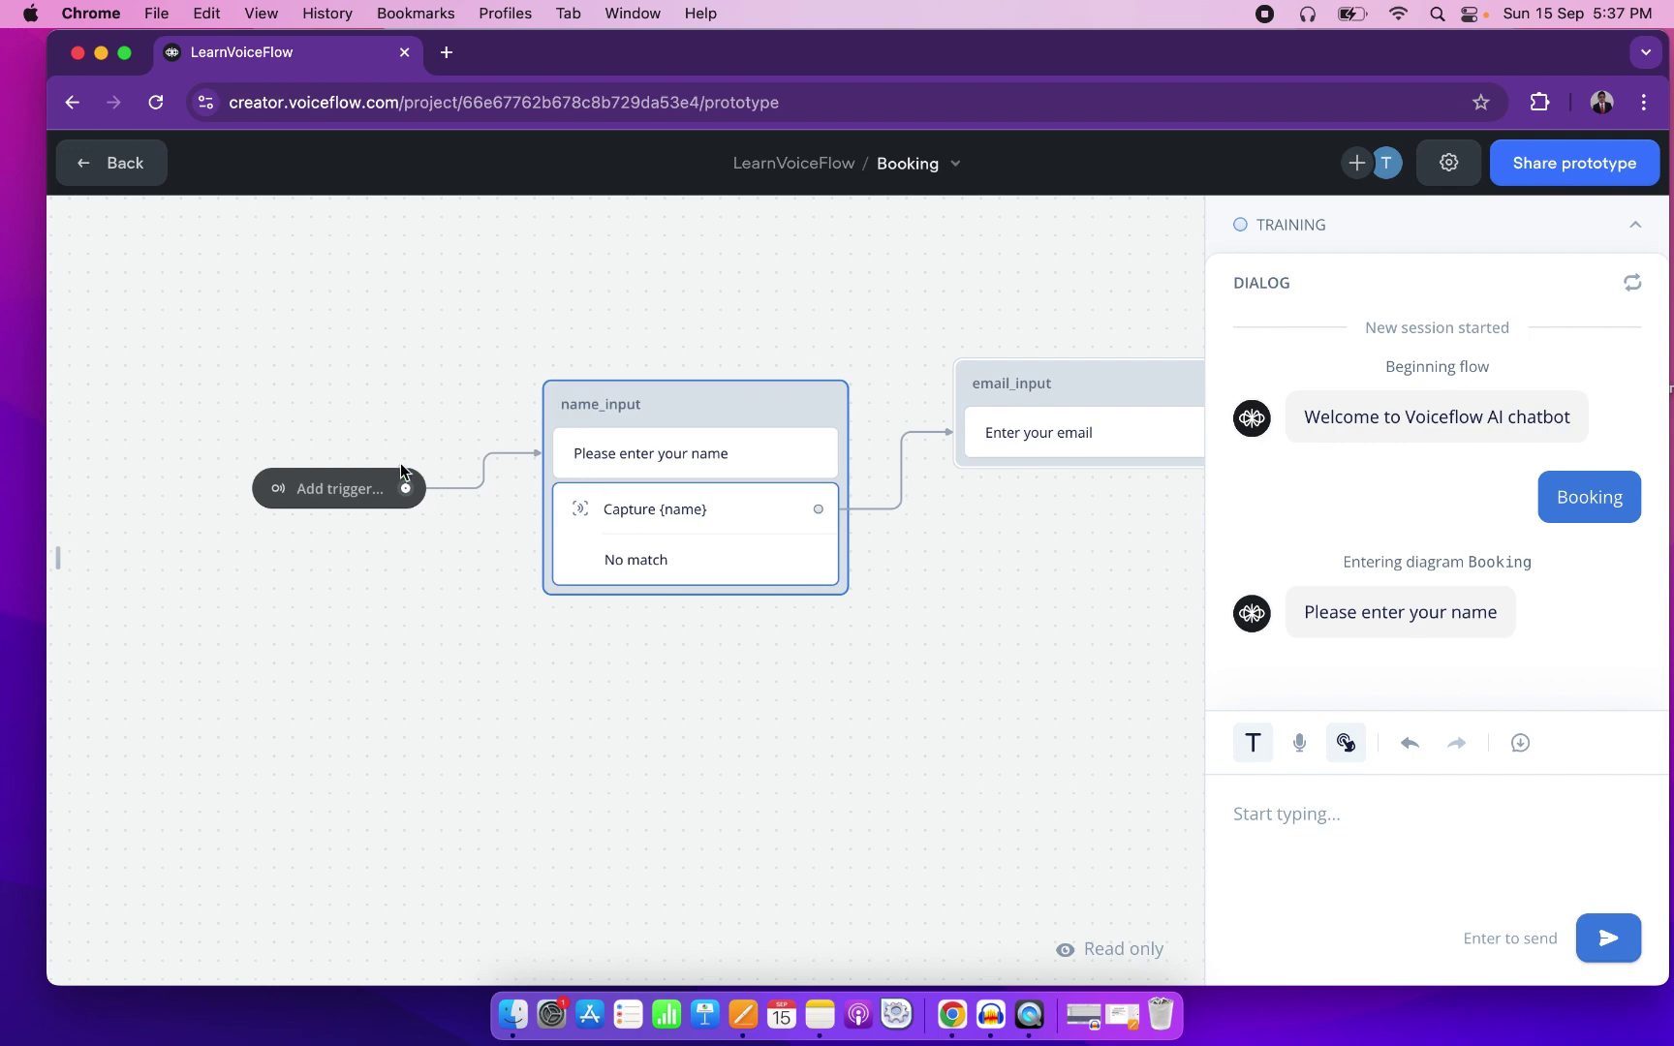
left_click(126, 167)
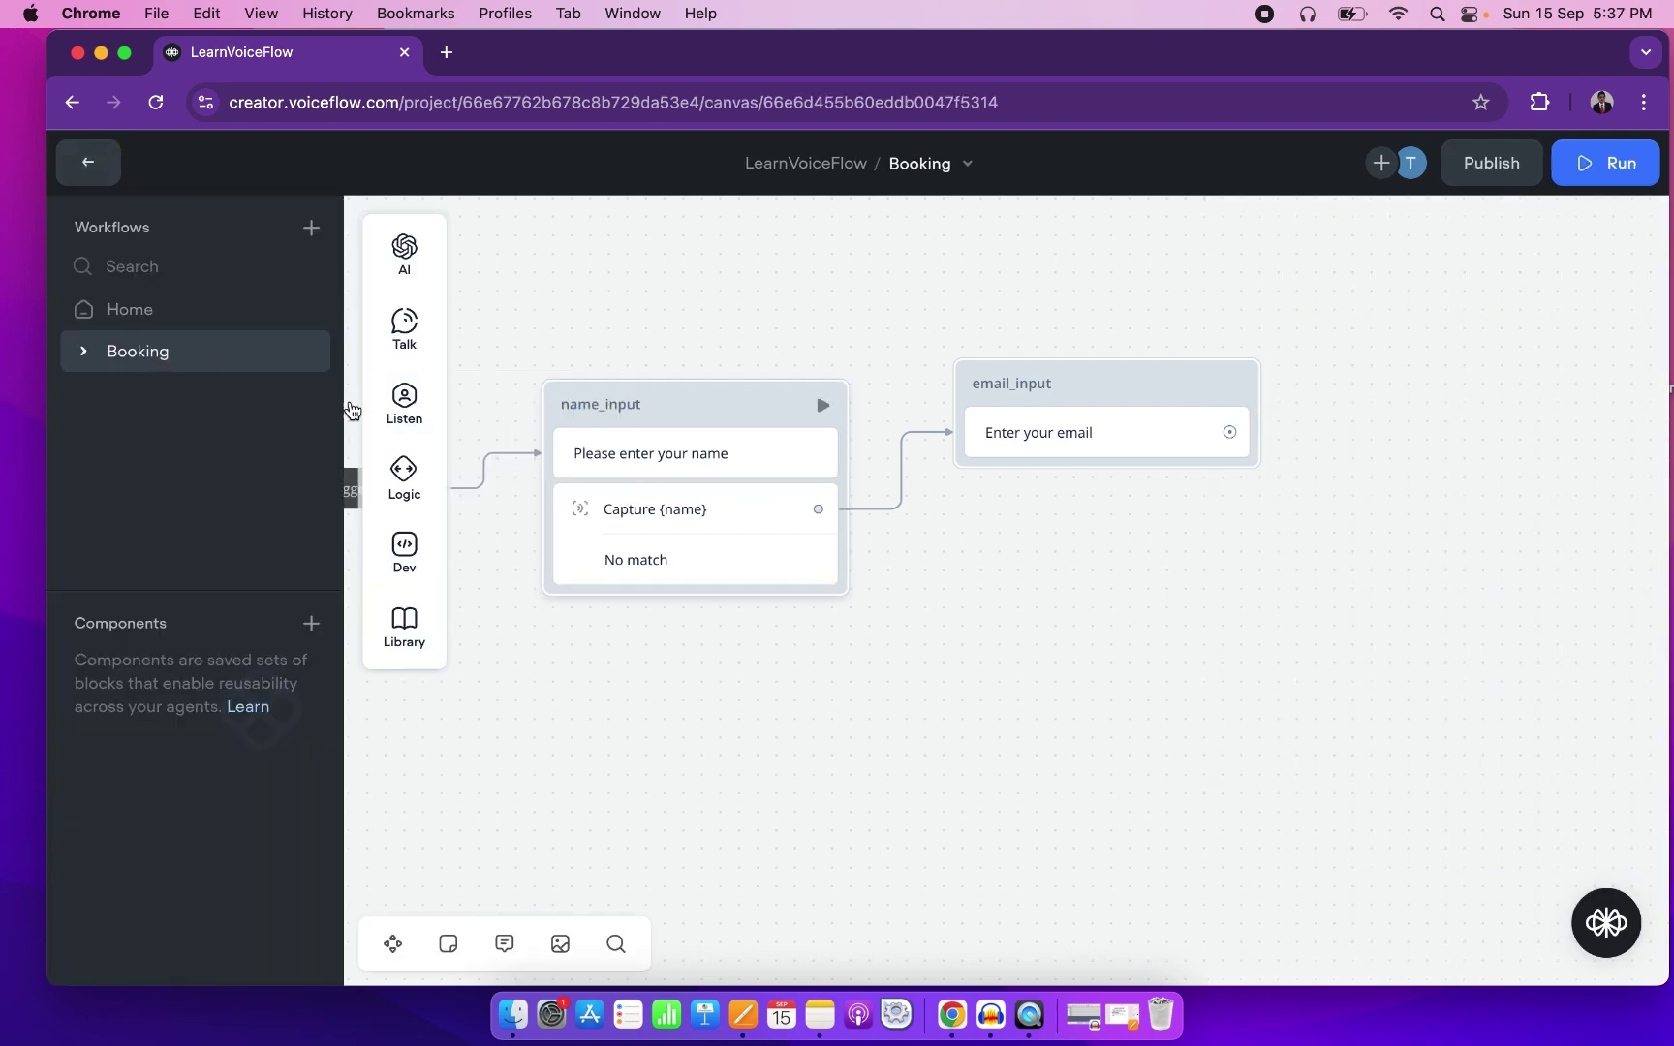
left_click(143, 323)
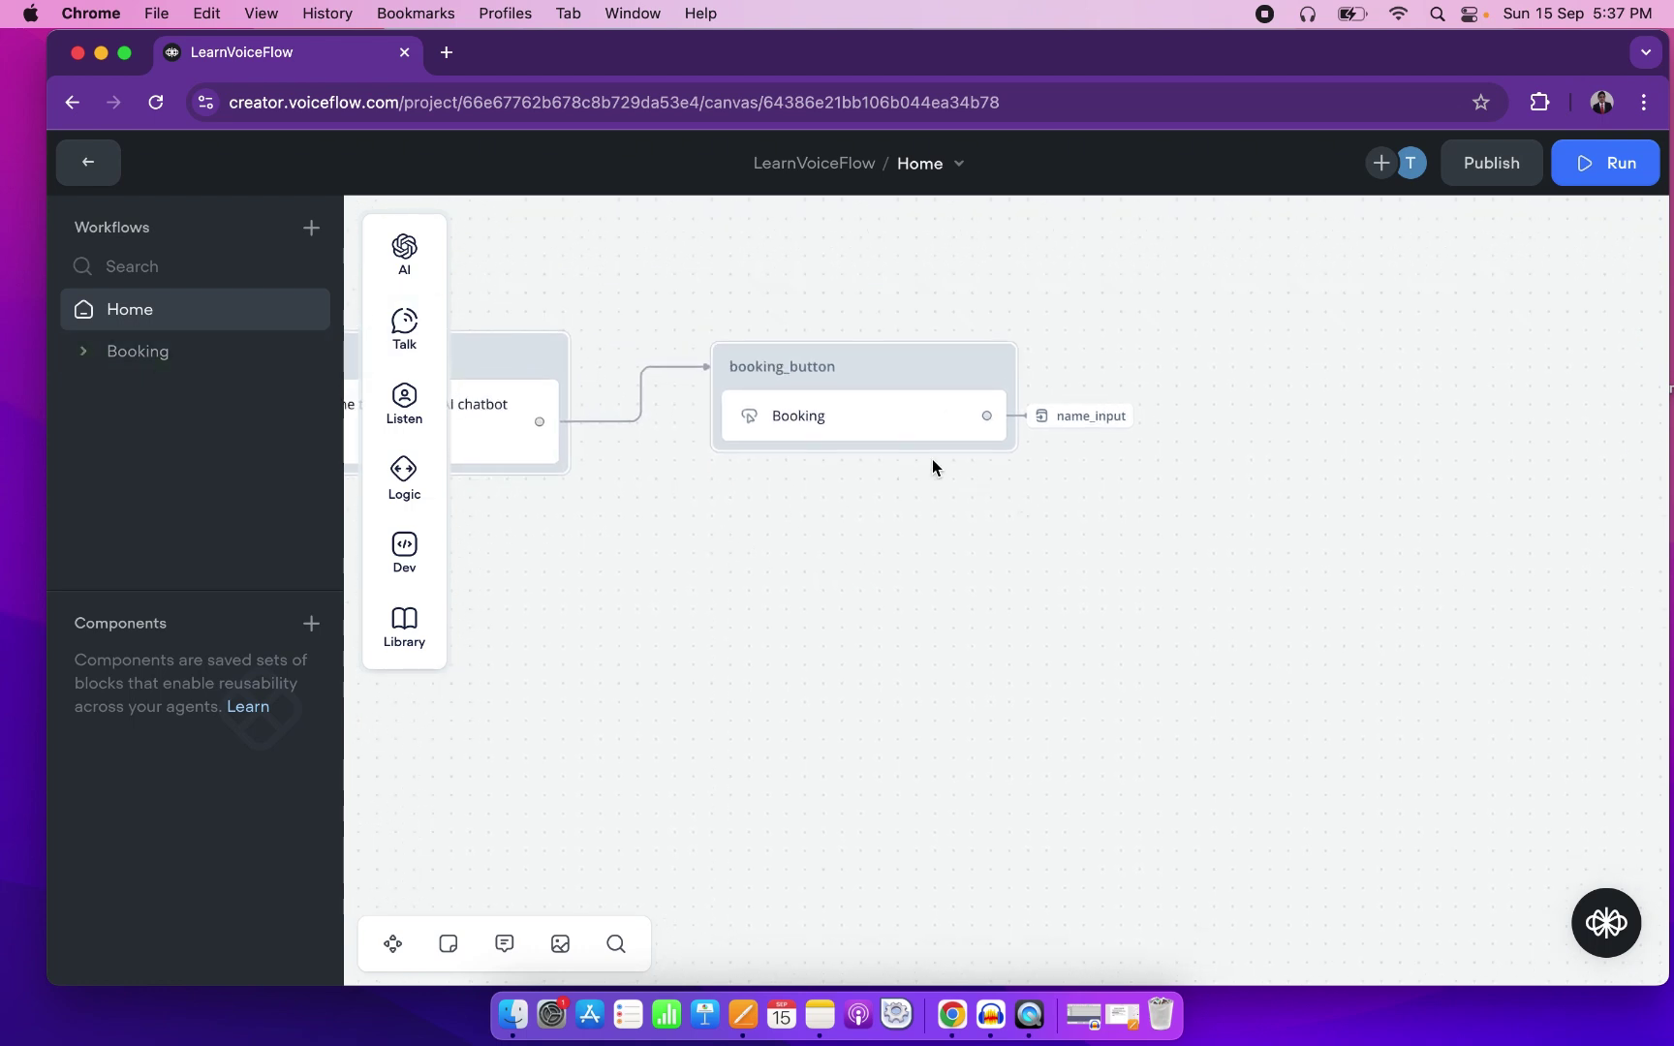
Start a new intent named Booking to attach to the Booking button in the booking_button block.
left_click(838, 420)
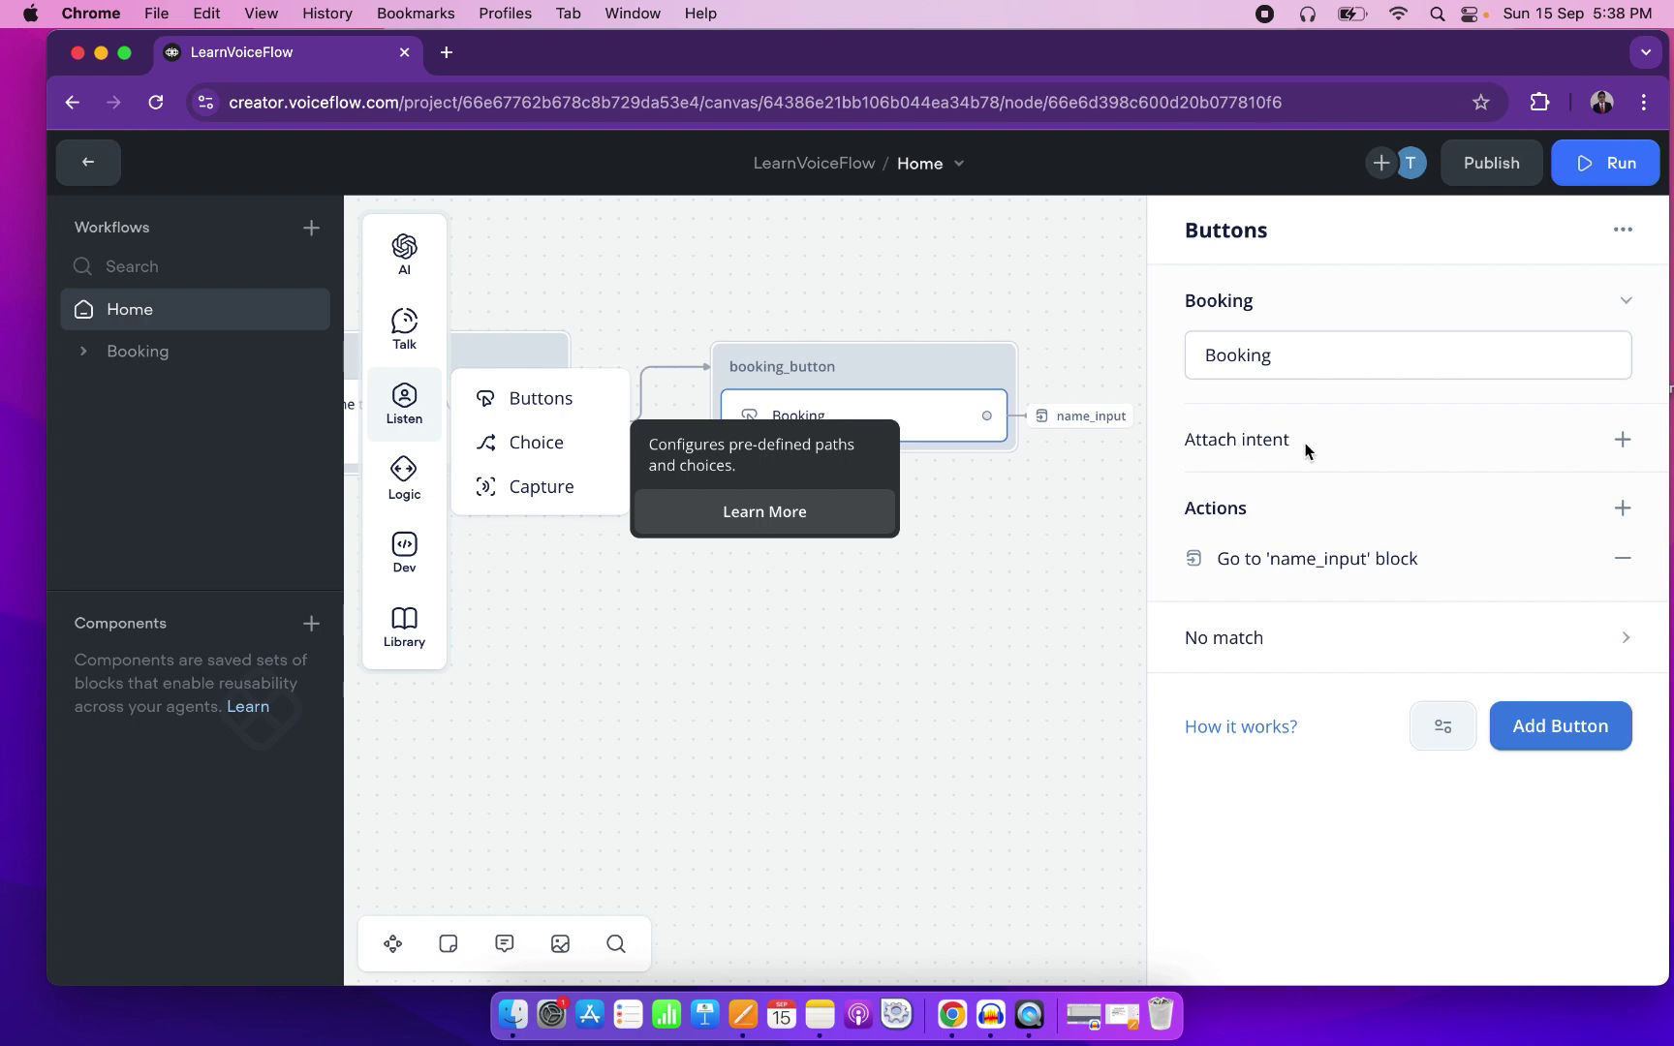
left_click(1623, 441)
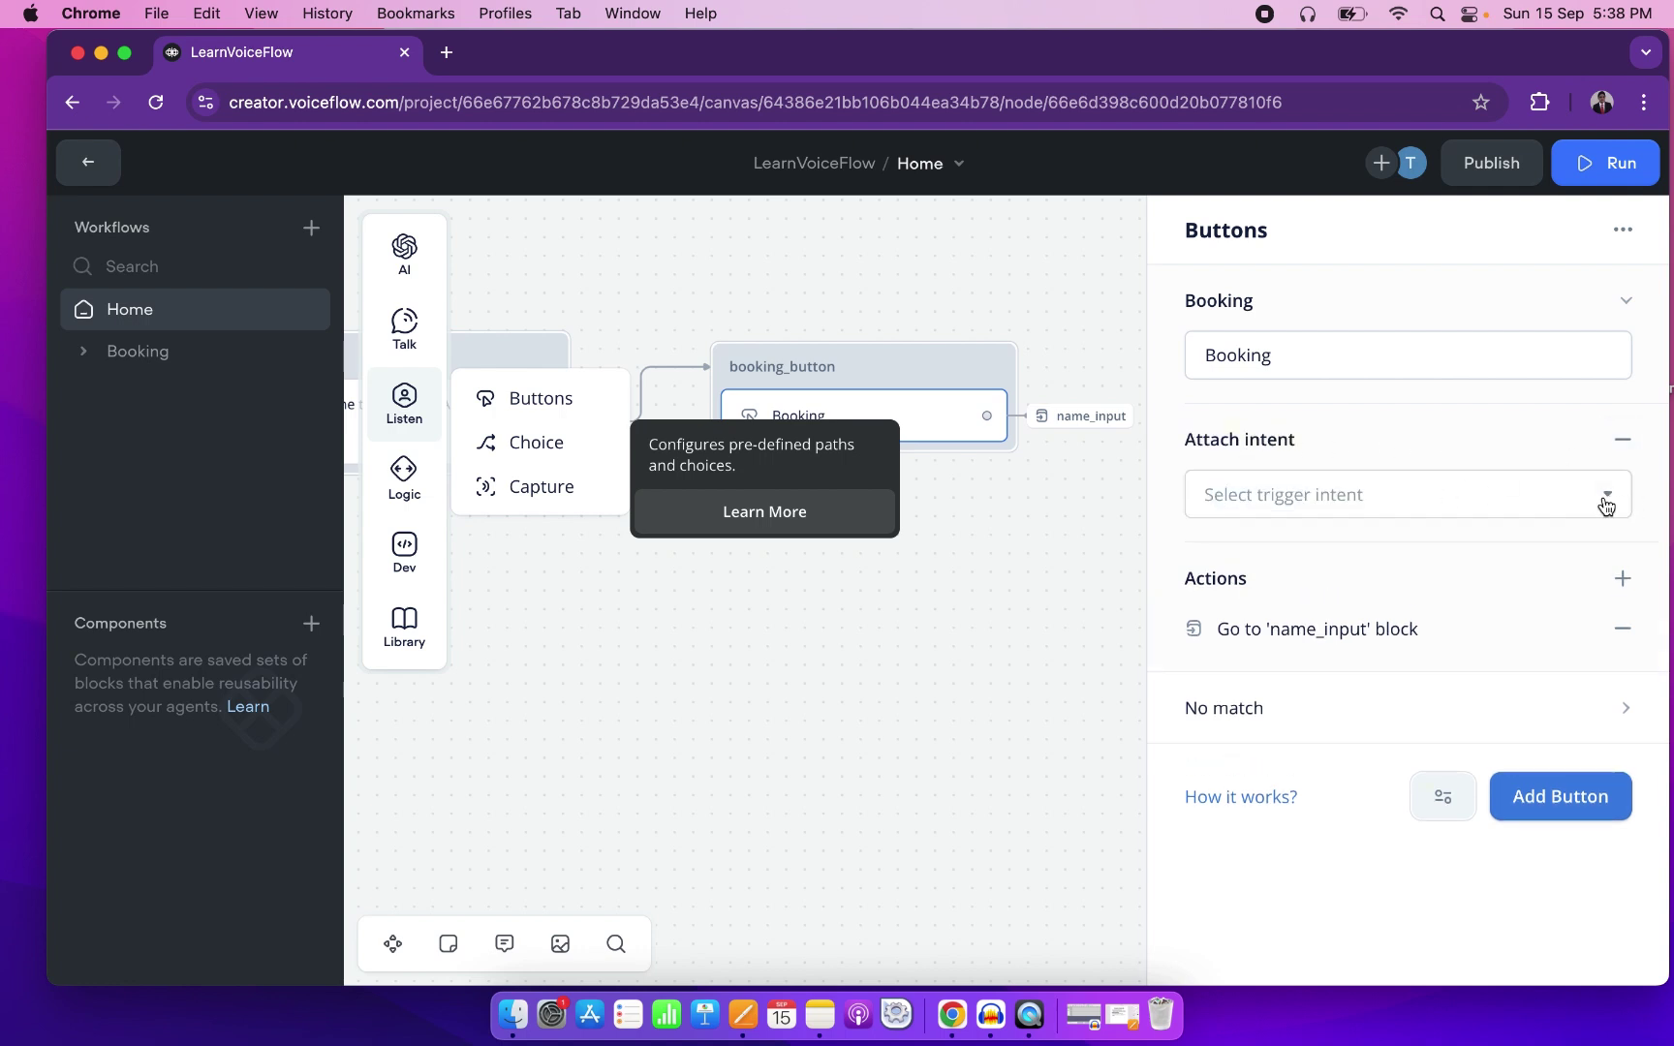
left_click(1605, 499)
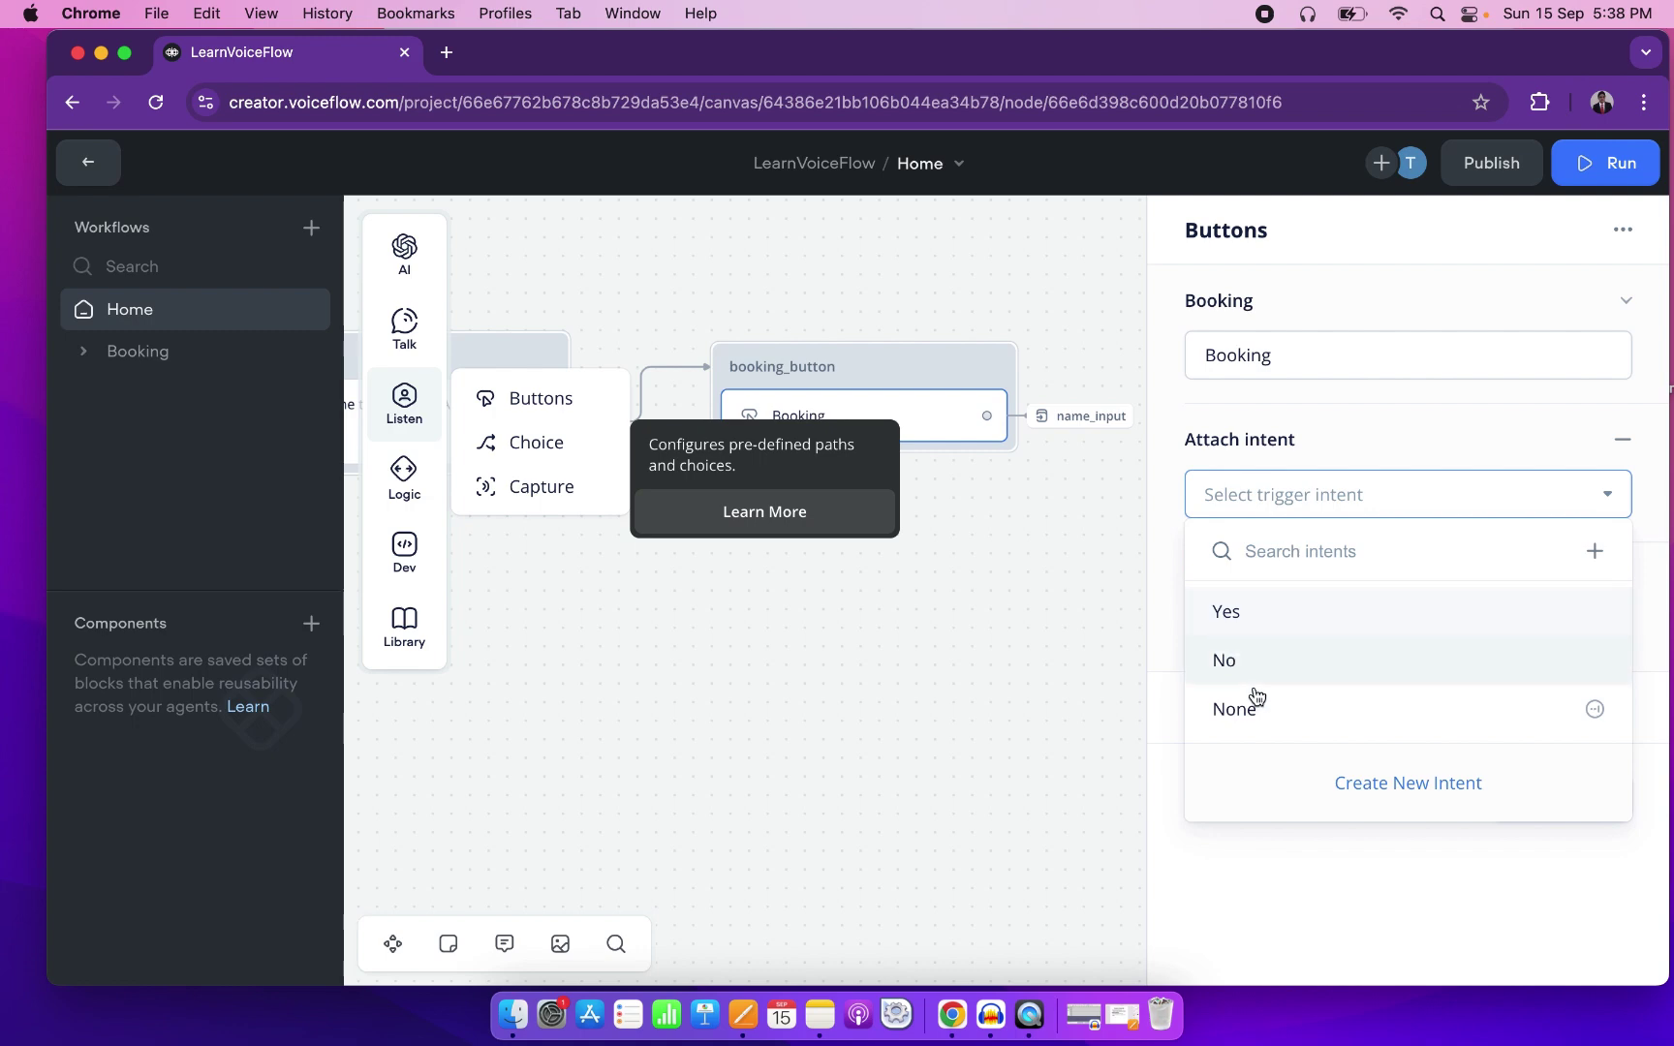
left_click(1391, 782)
type("Booking")
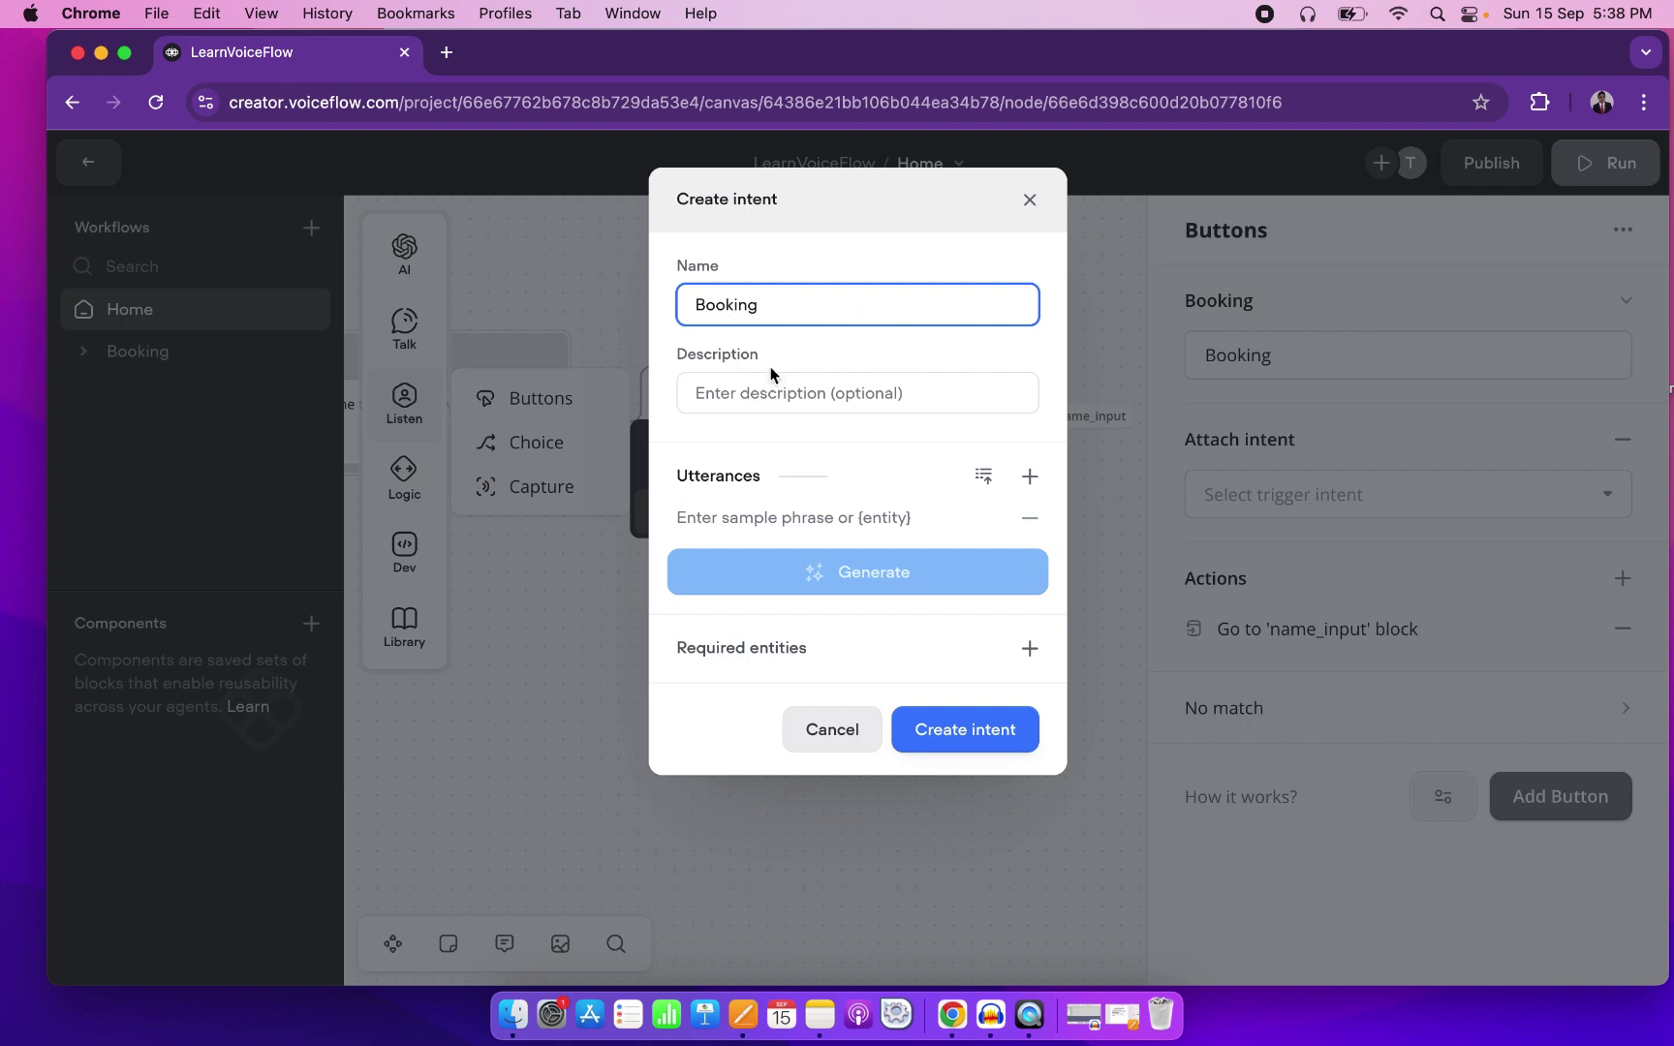
Add the utterance "I want to book an appointment" to the intent and generate more sample utterances from it.
left_click(745, 517)
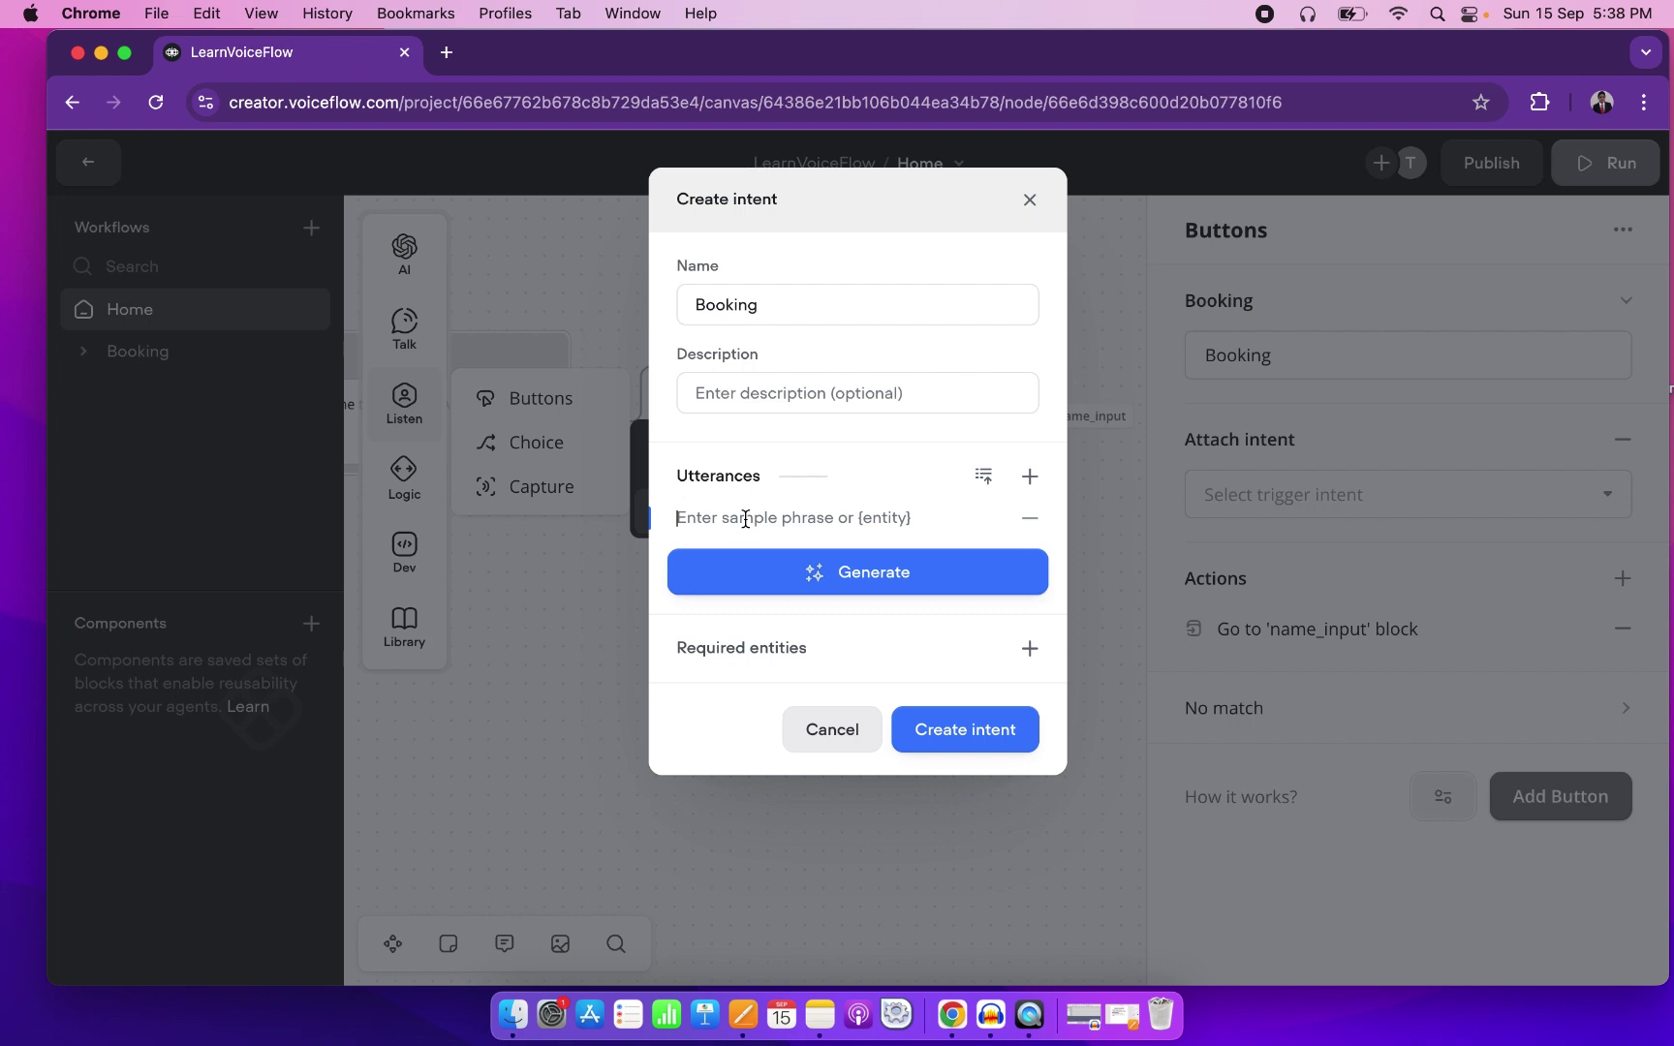
type("I want ot")
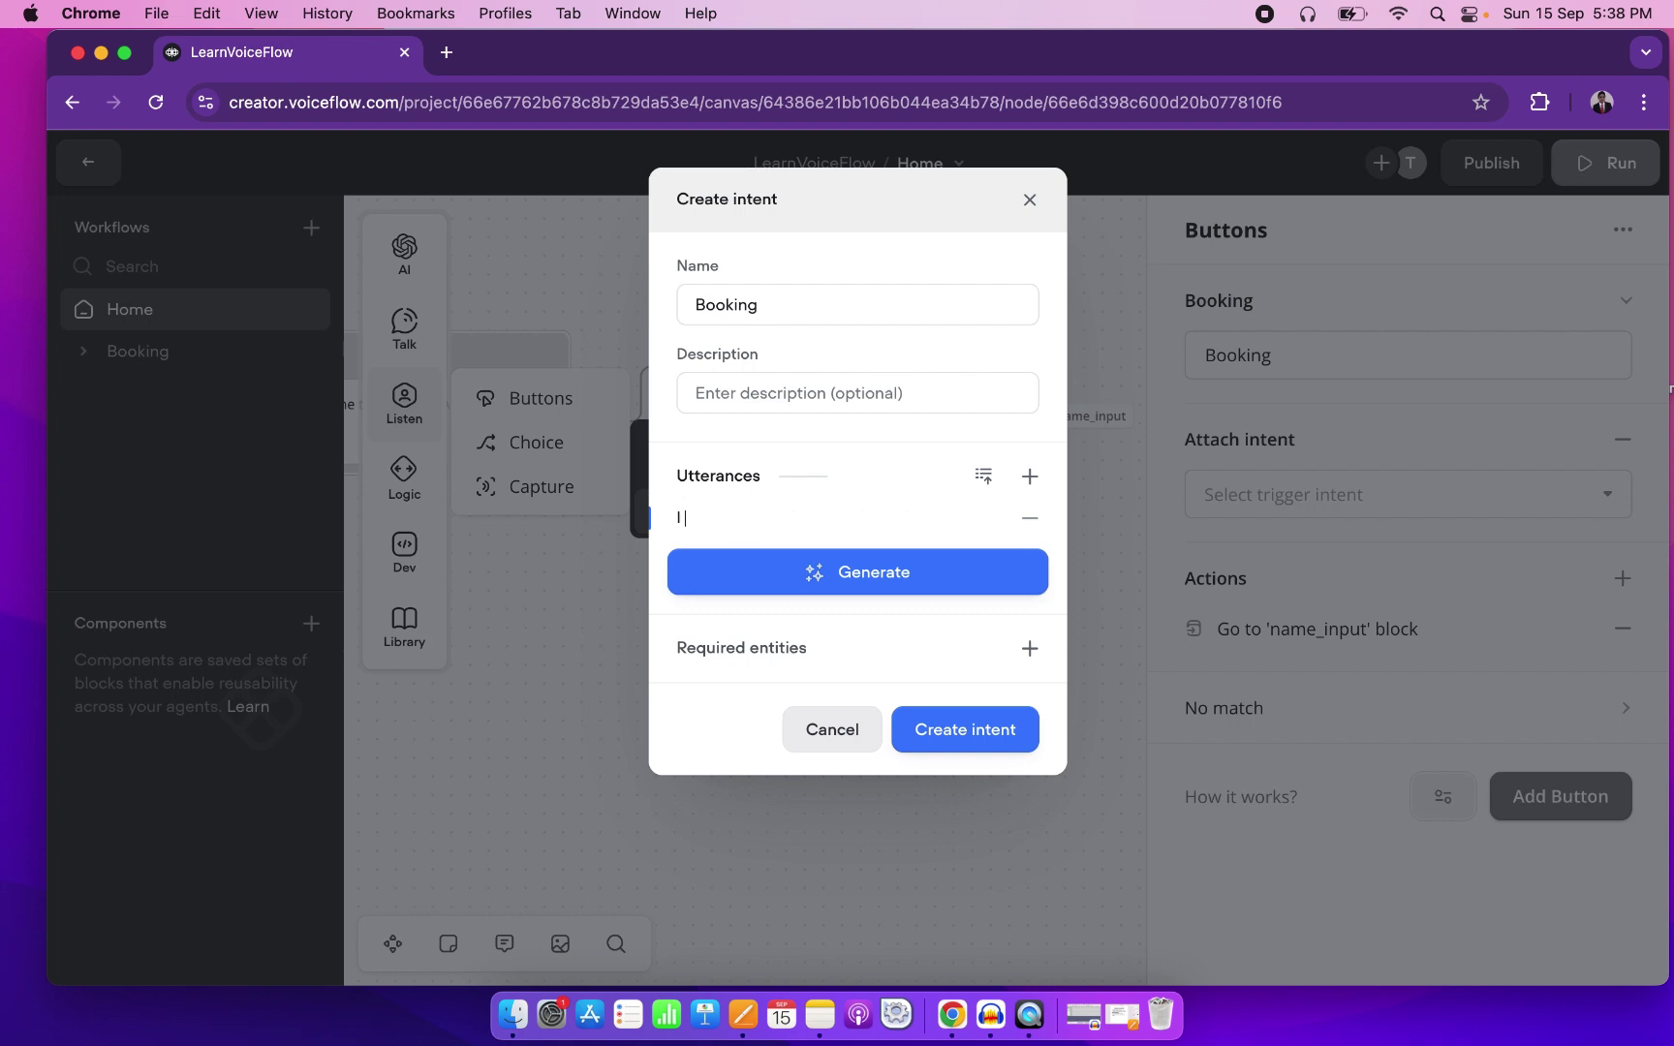
key("BackSpace")
key("BackSpace")
key("BackSpace")
type("to book an appointment")
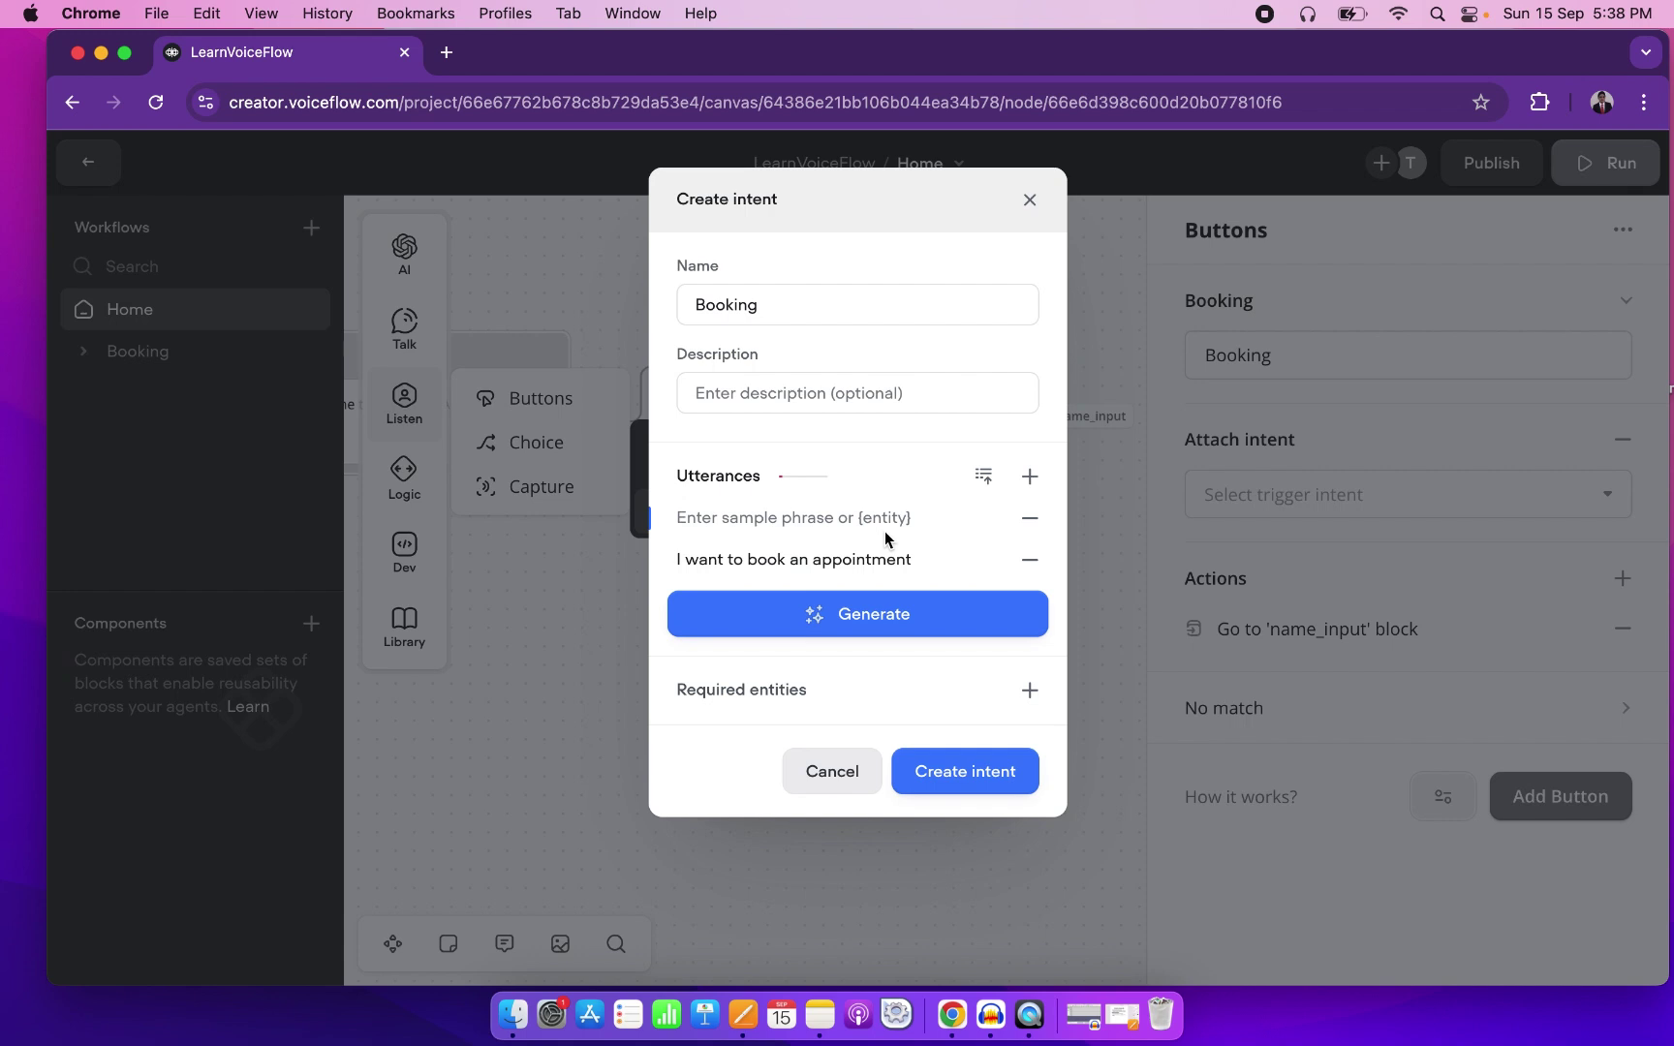
left_click(871, 620)
left_click(872, 654)
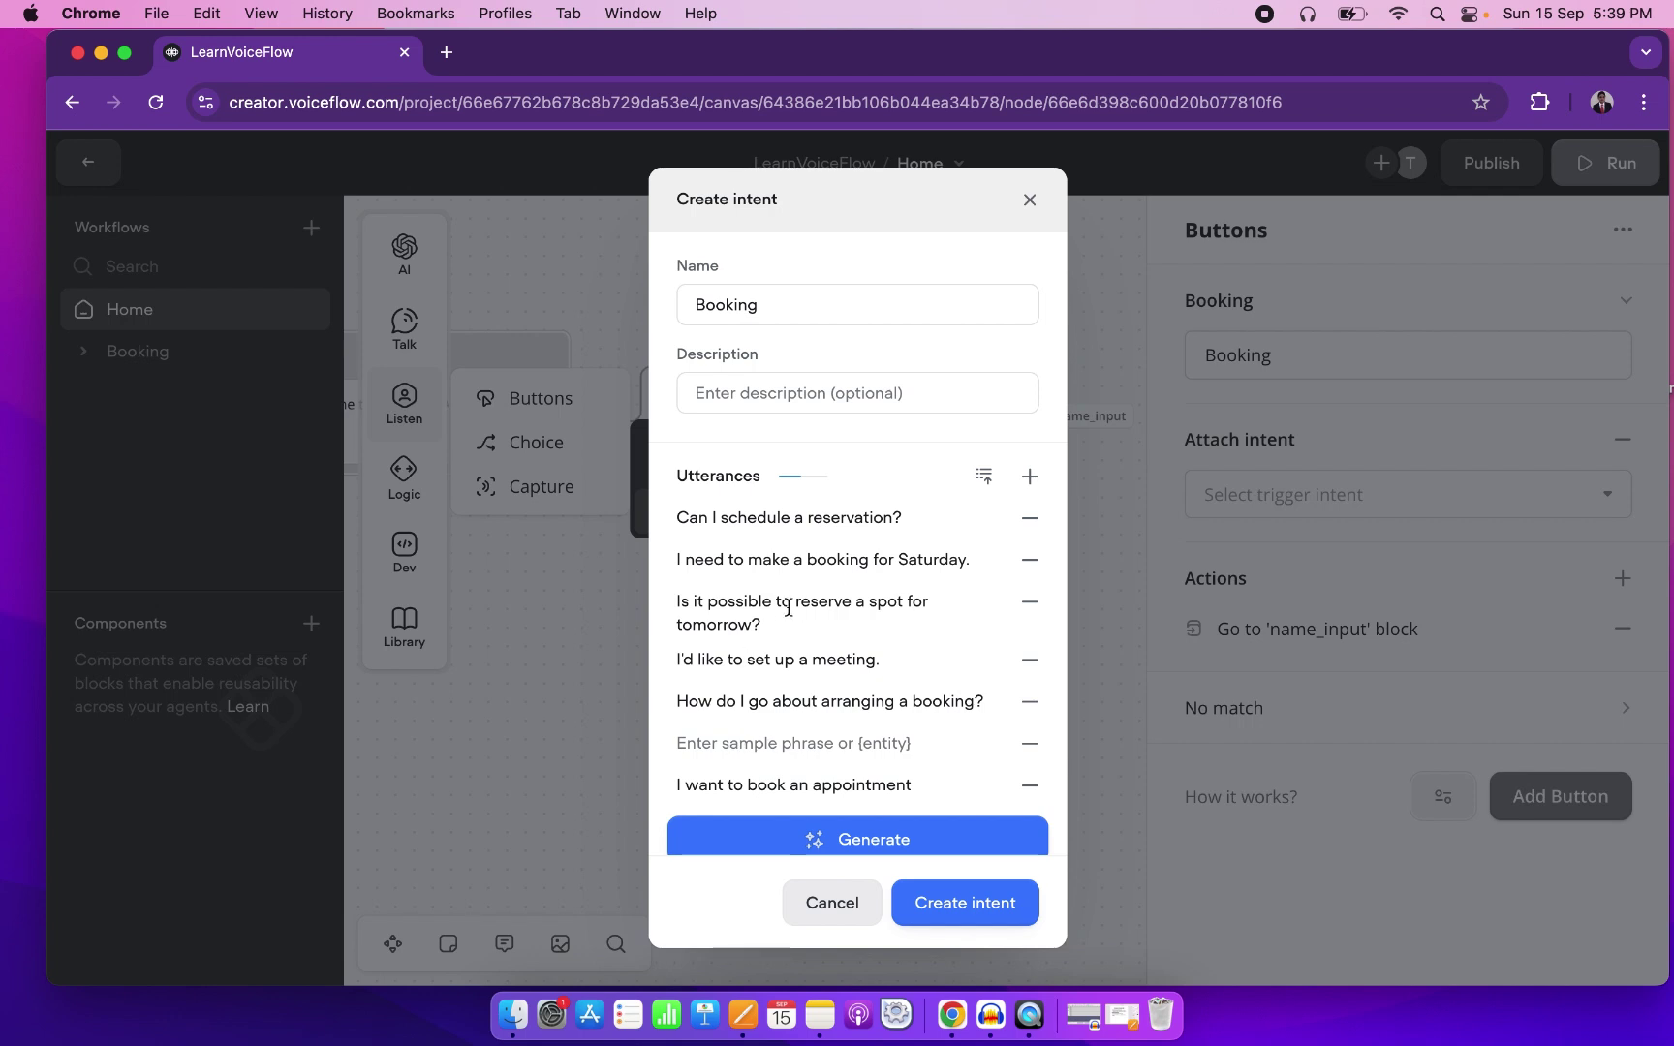
Add the utterances "Booking" and "Appointment" and create the intent so it is attached to the Booking button.
left_click(1029, 475)
type("Booking")
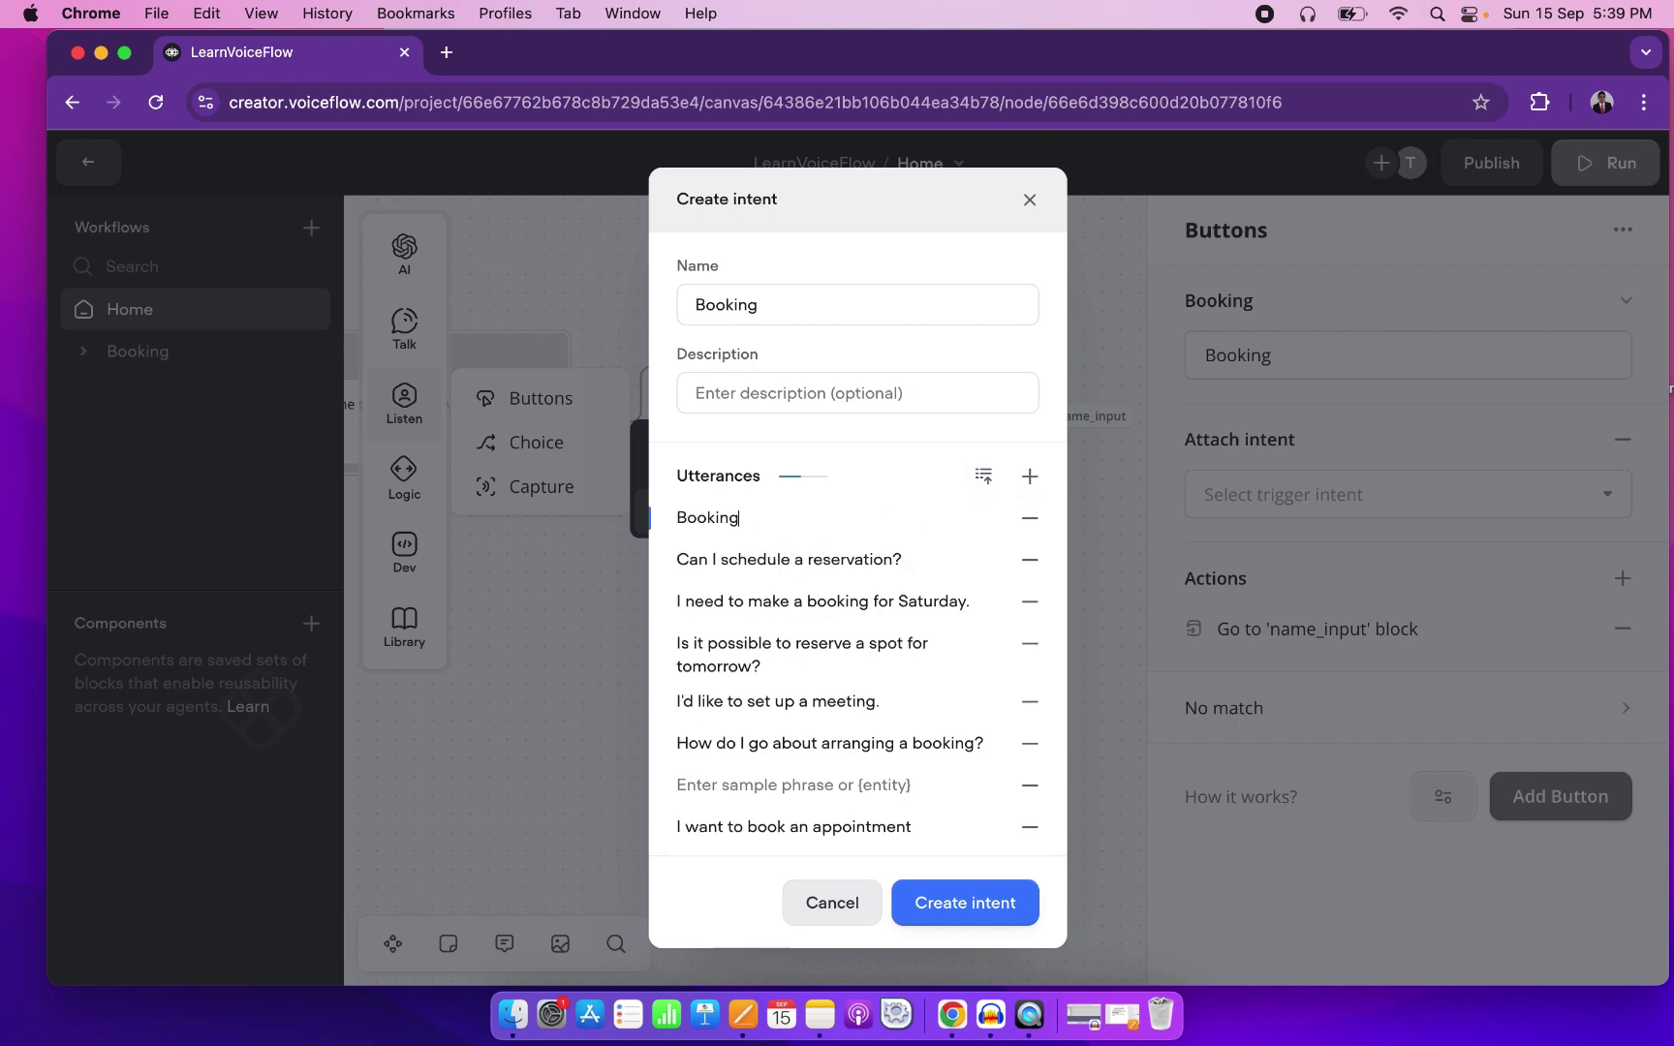
key("Return")
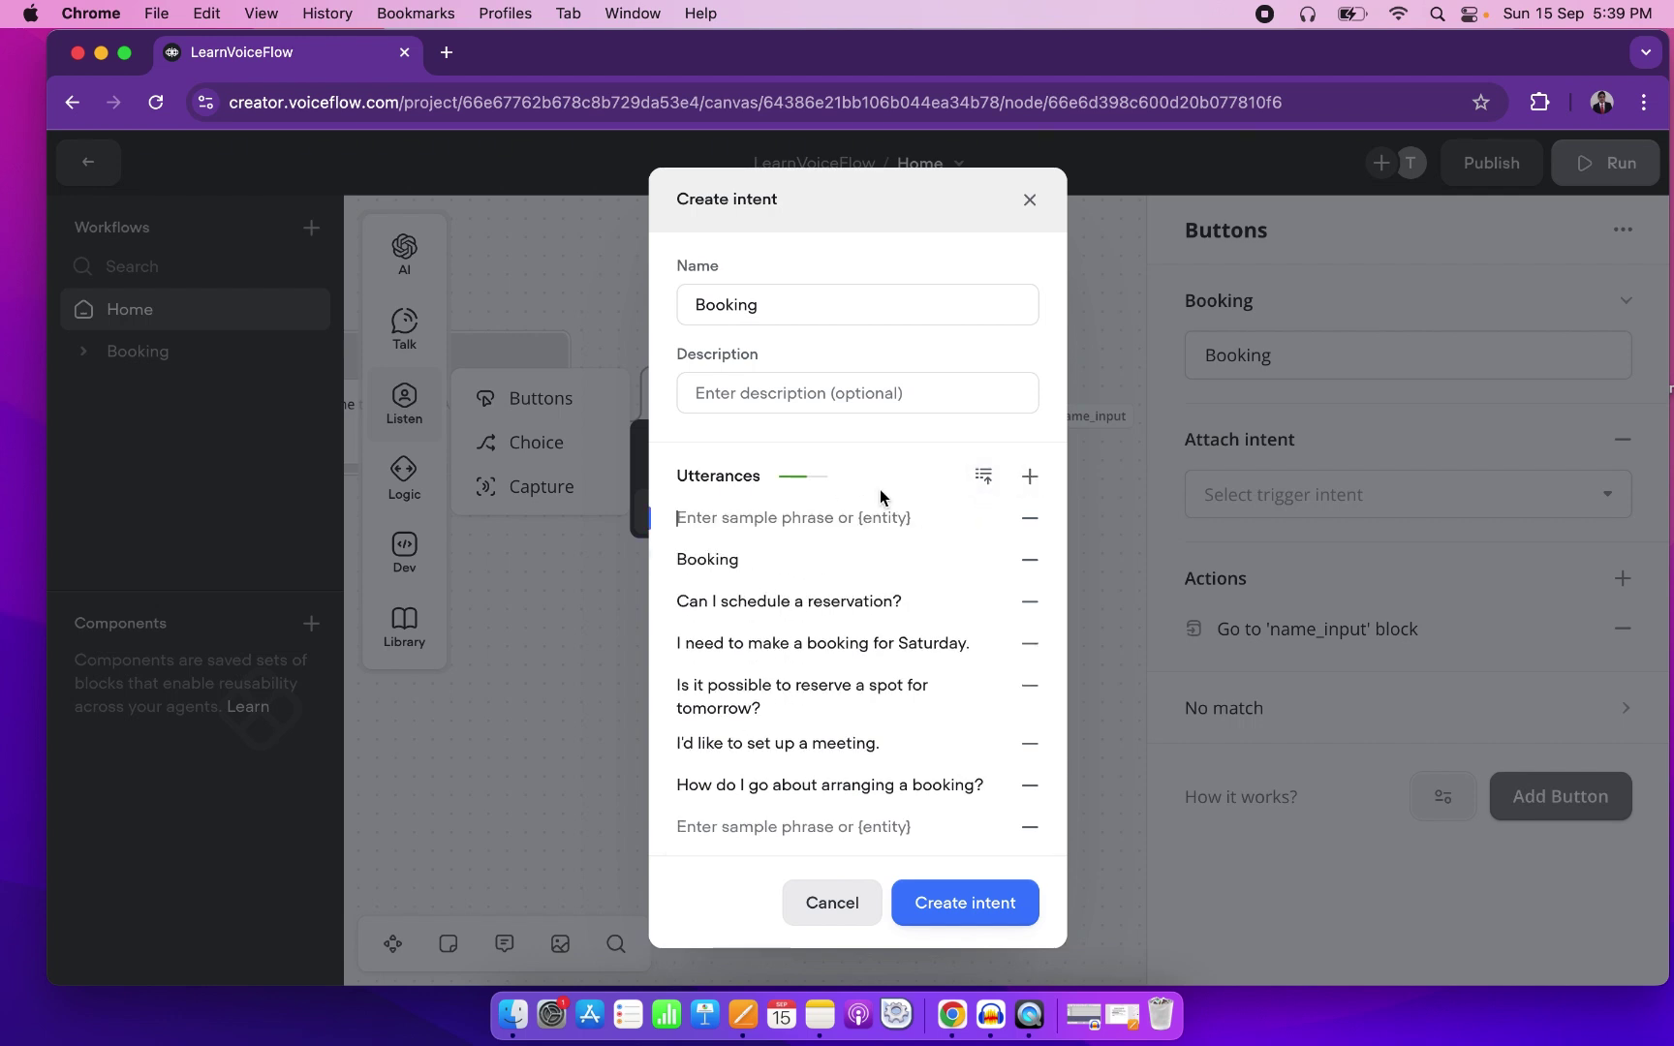
left_click(1030, 475)
type("Appounb")
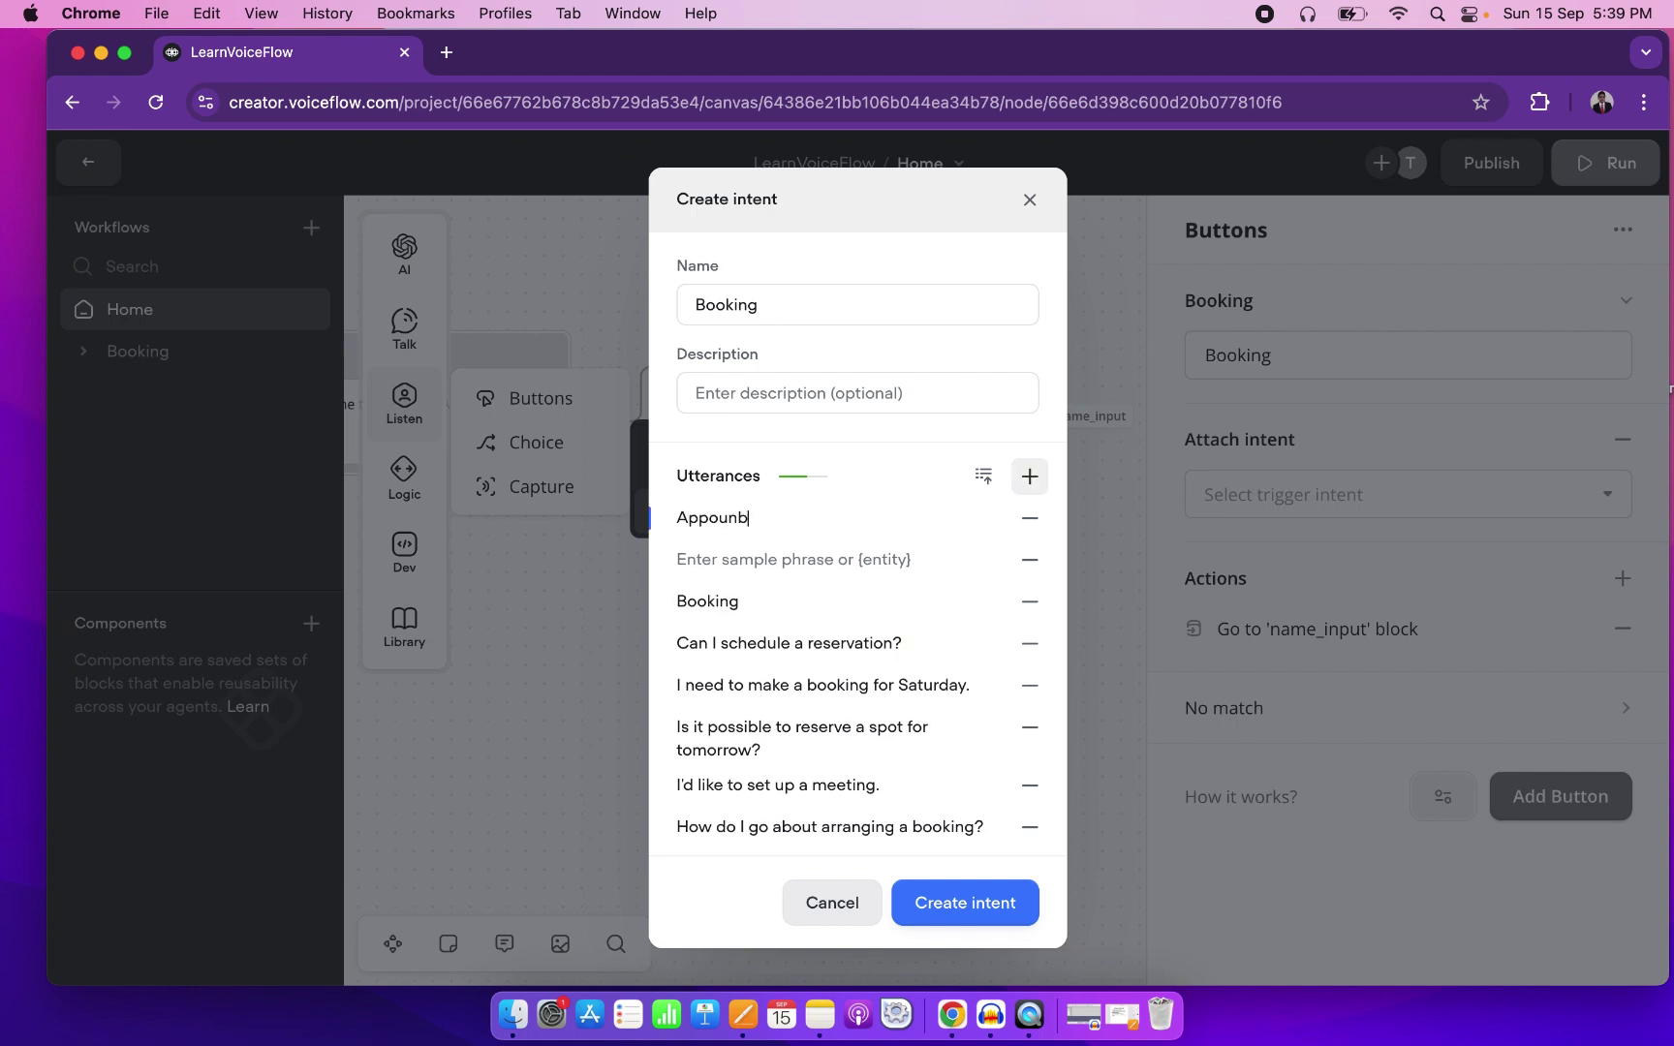
key("BackSpace")
type("intment")
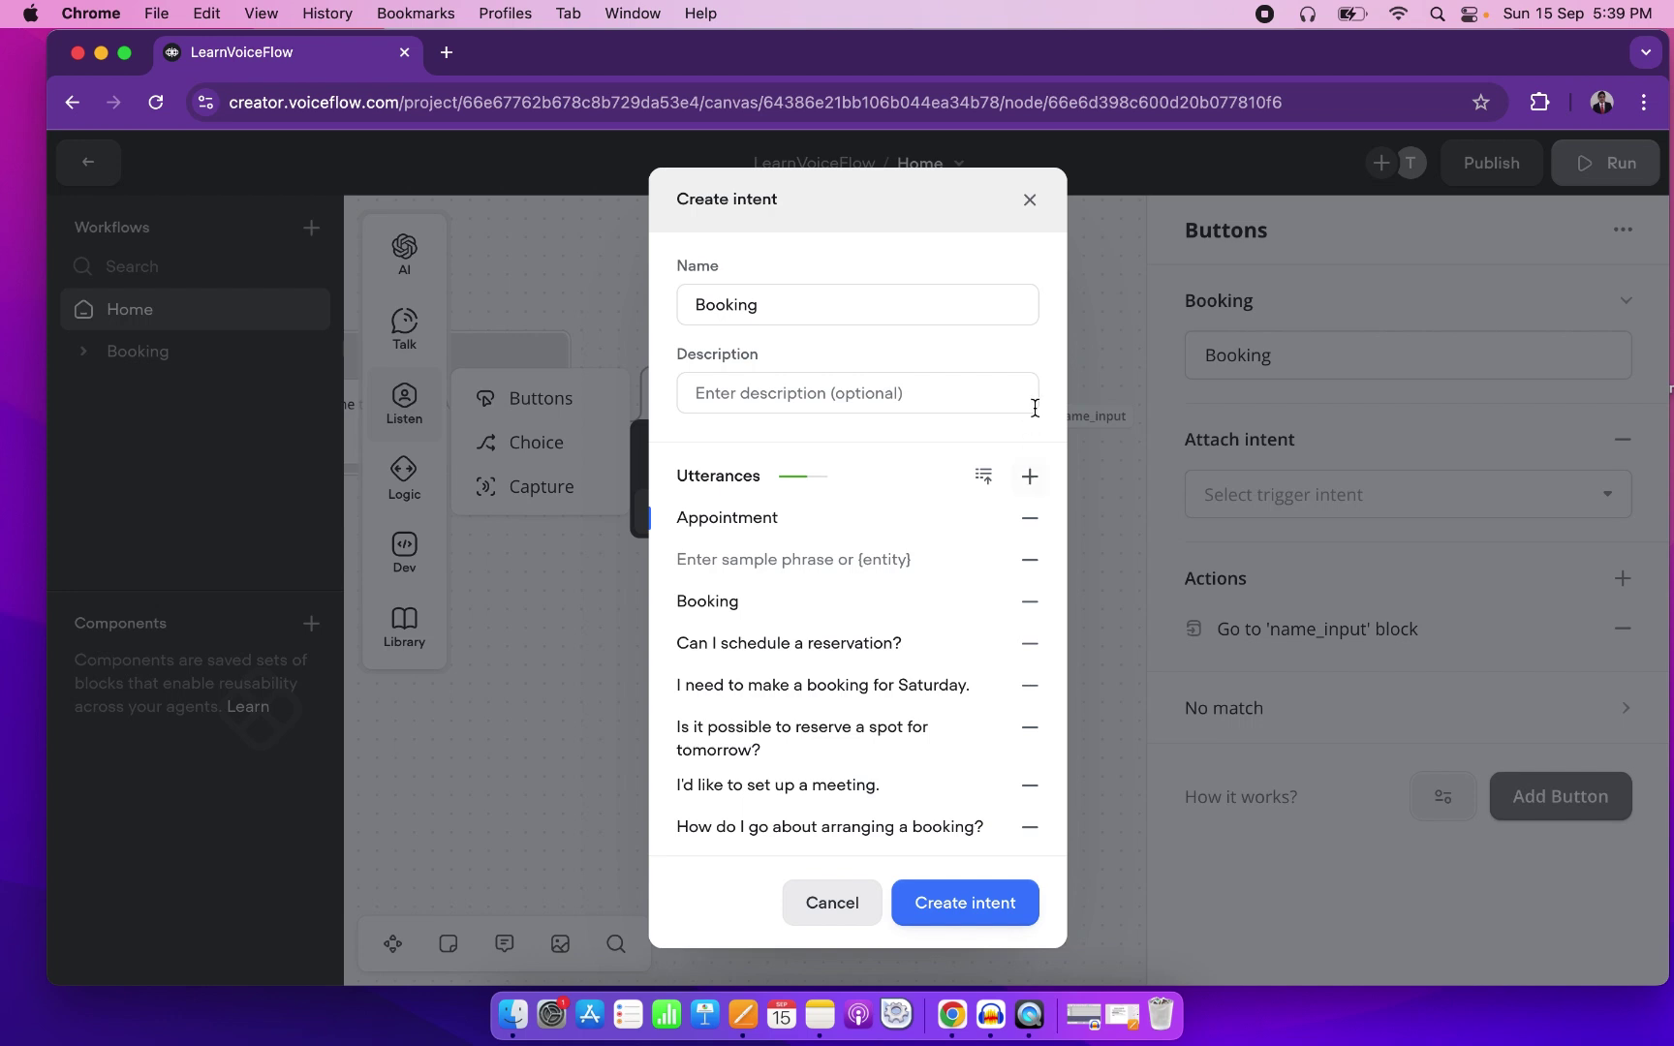
left_click(1033, 483)
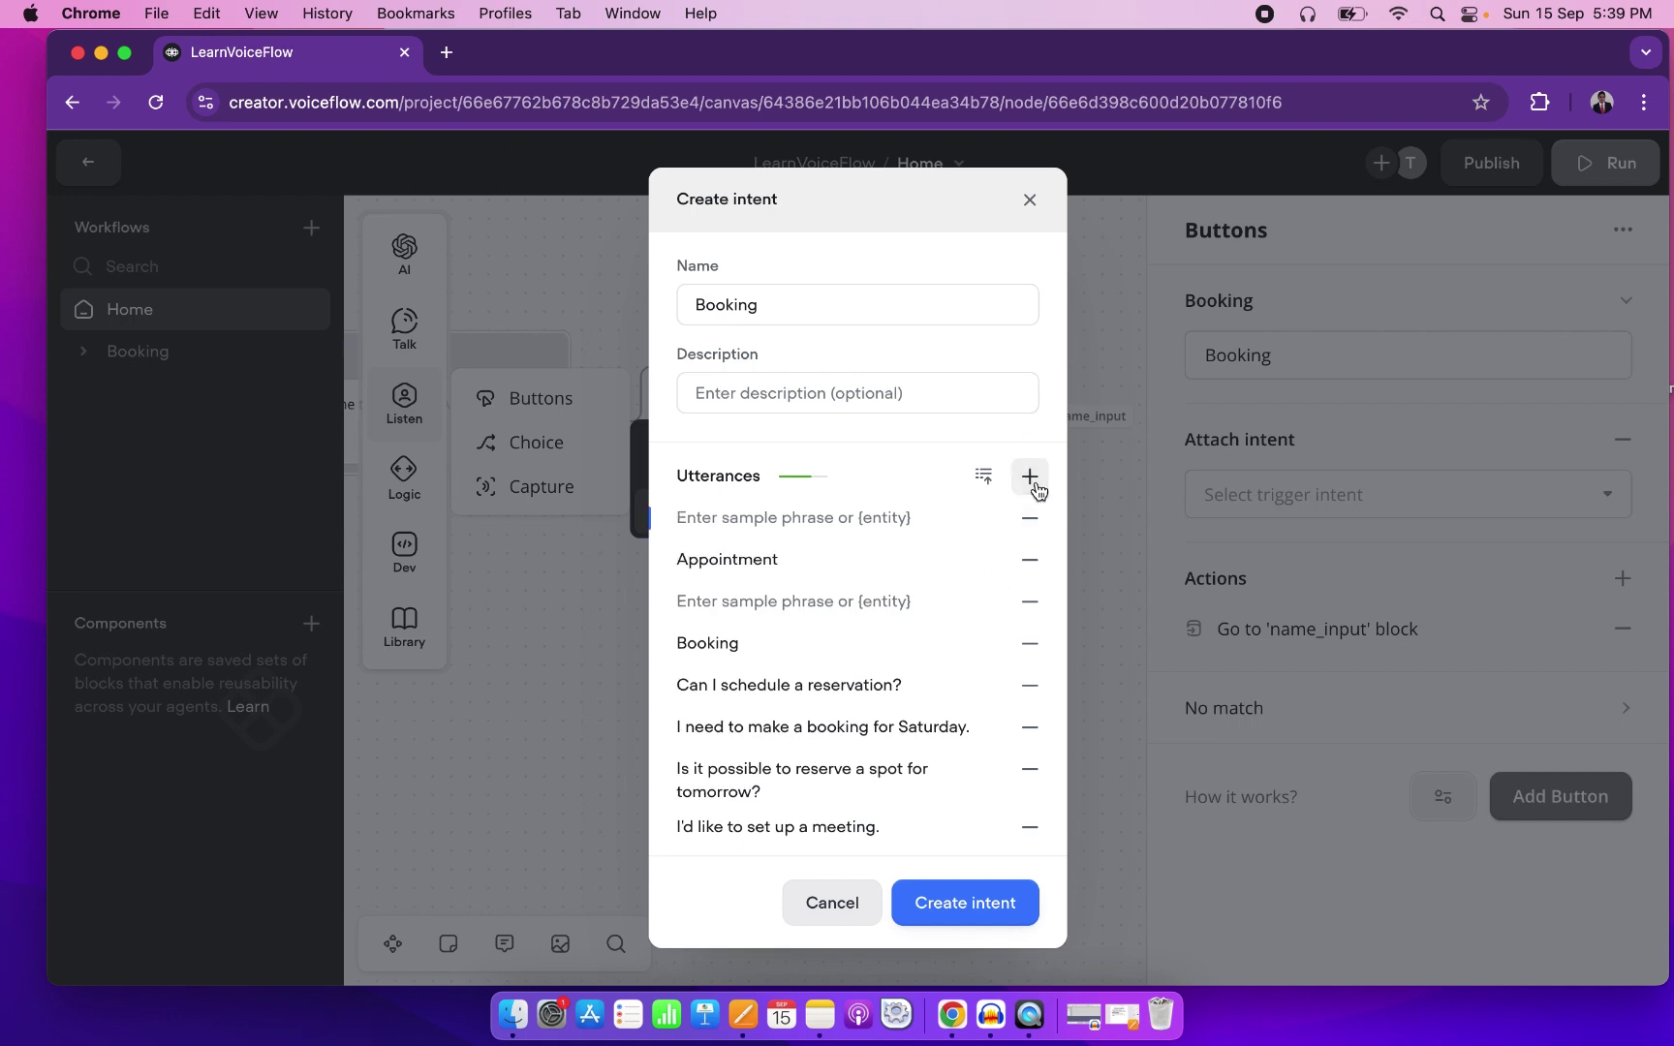
left_click(957, 910)
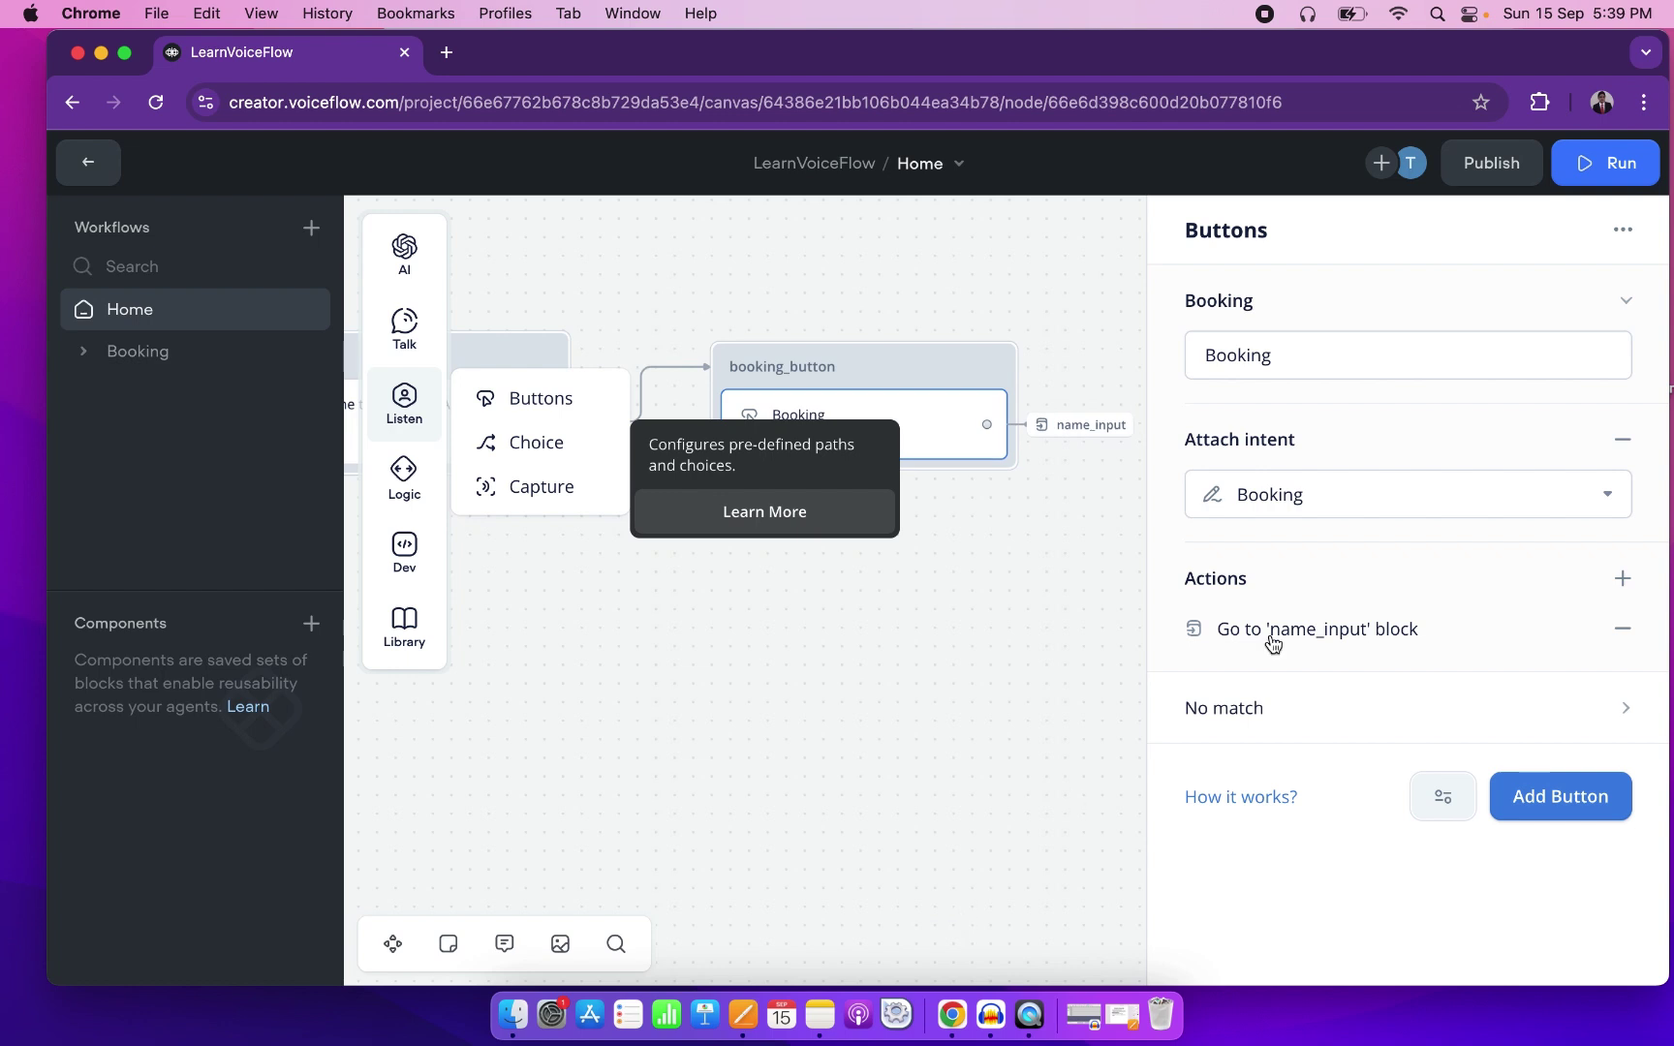
left_click(1047, 544)
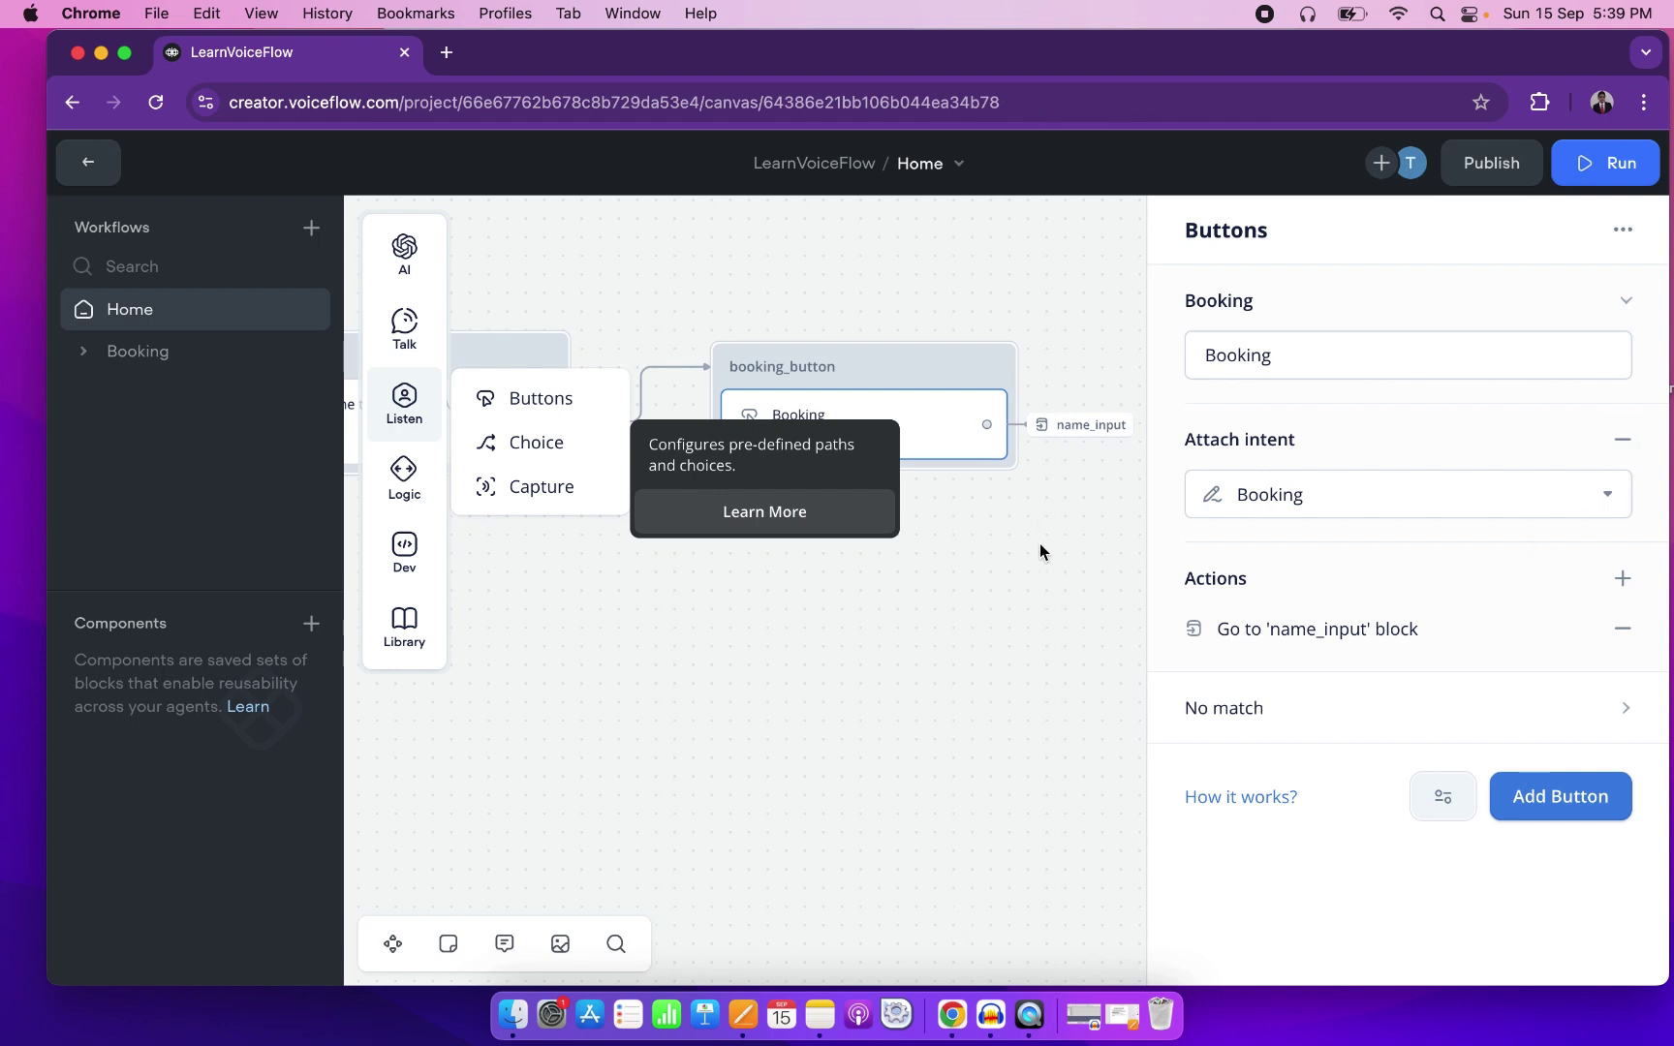
Add the no-match reply "Sorry, I didn't get your intention, What do you want?" to the Booking button step.
left_click(931, 432)
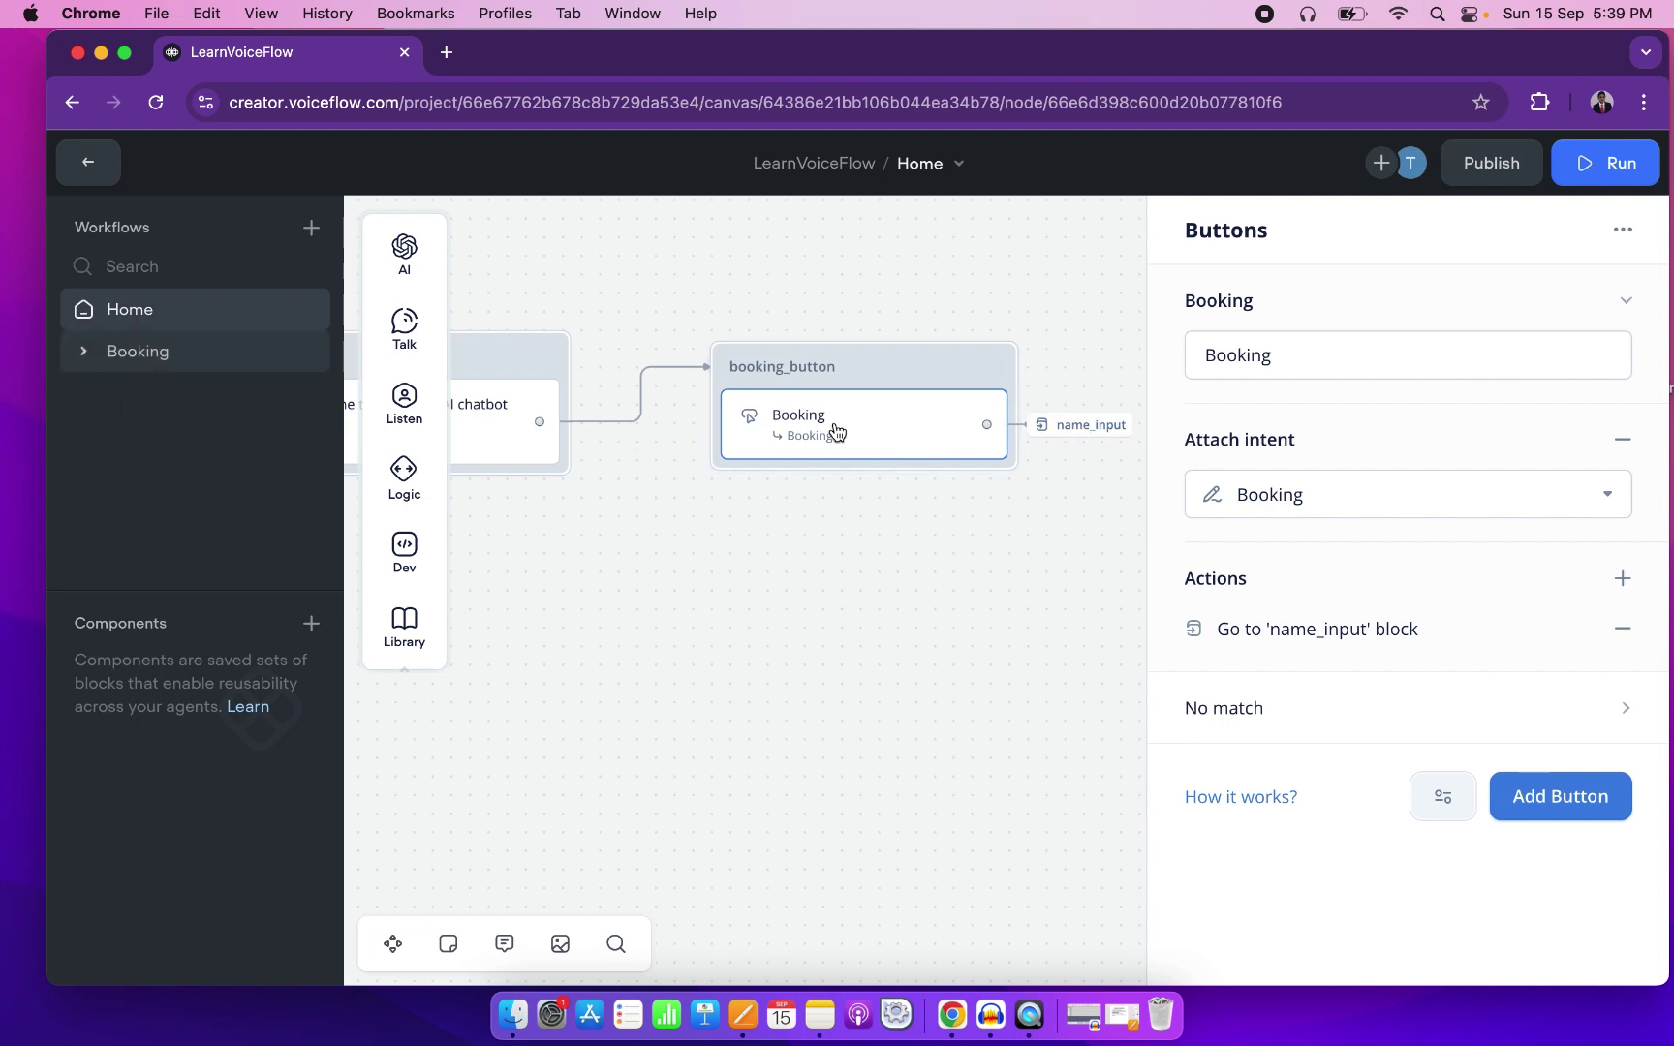
left_click(1301, 717)
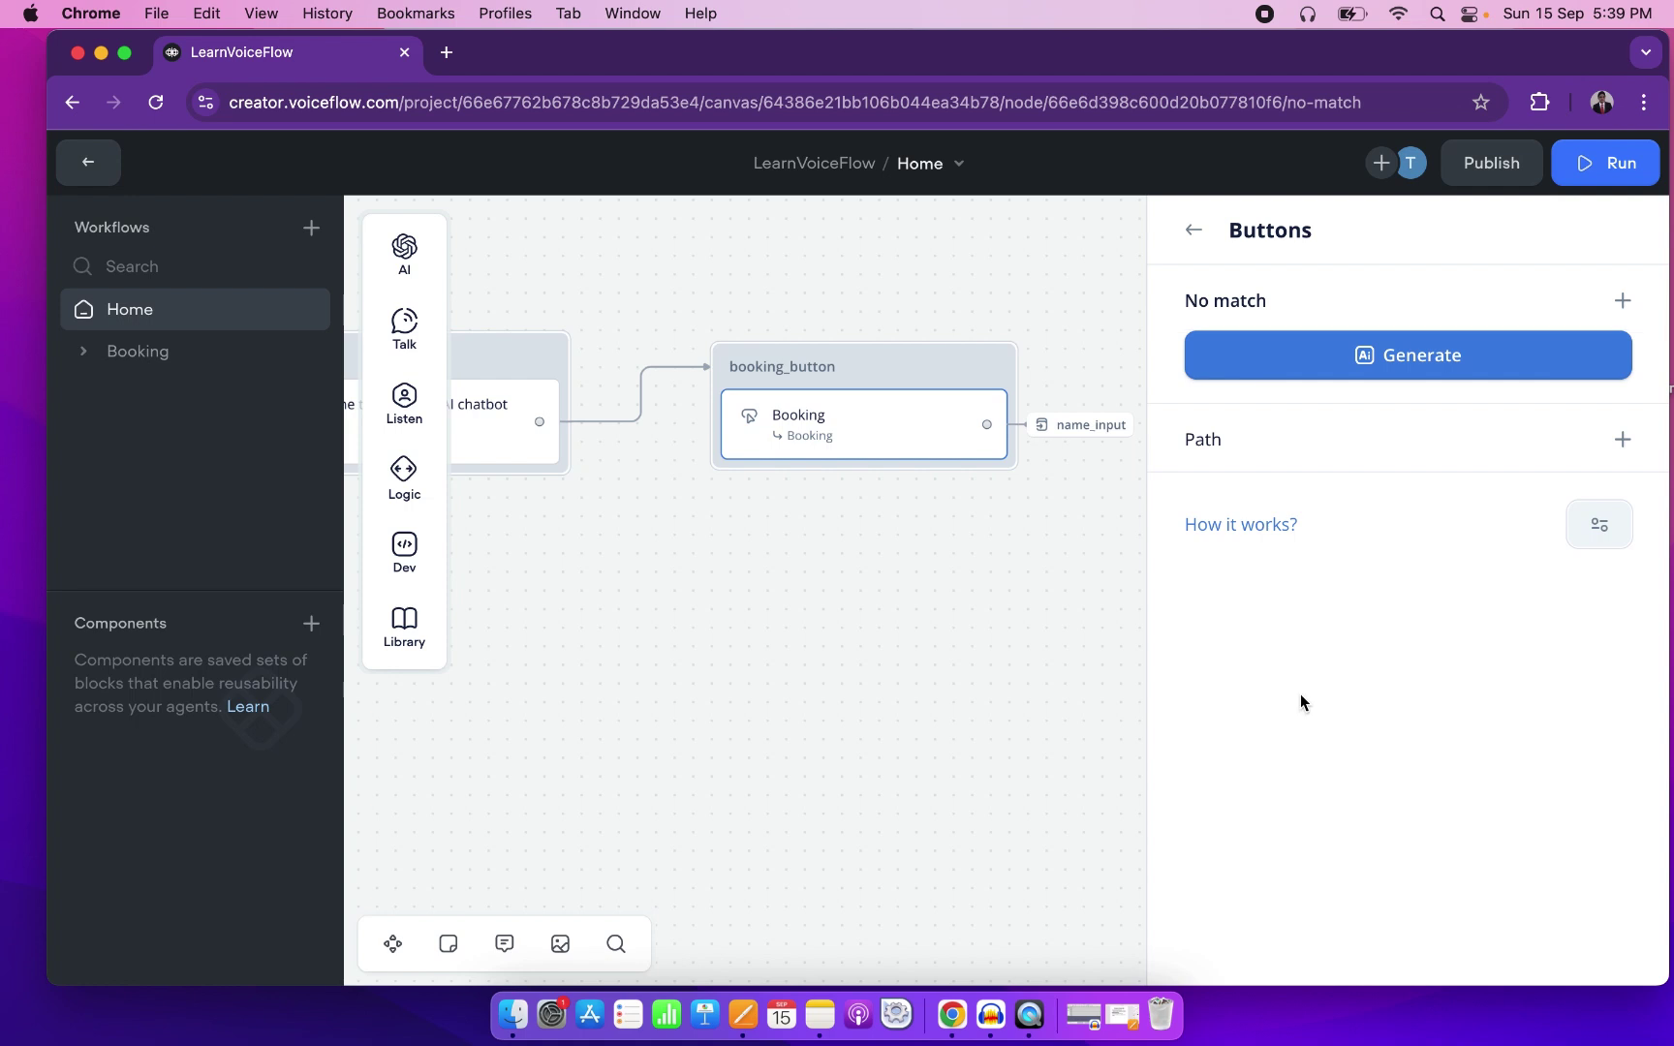
left_click(1612, 304)
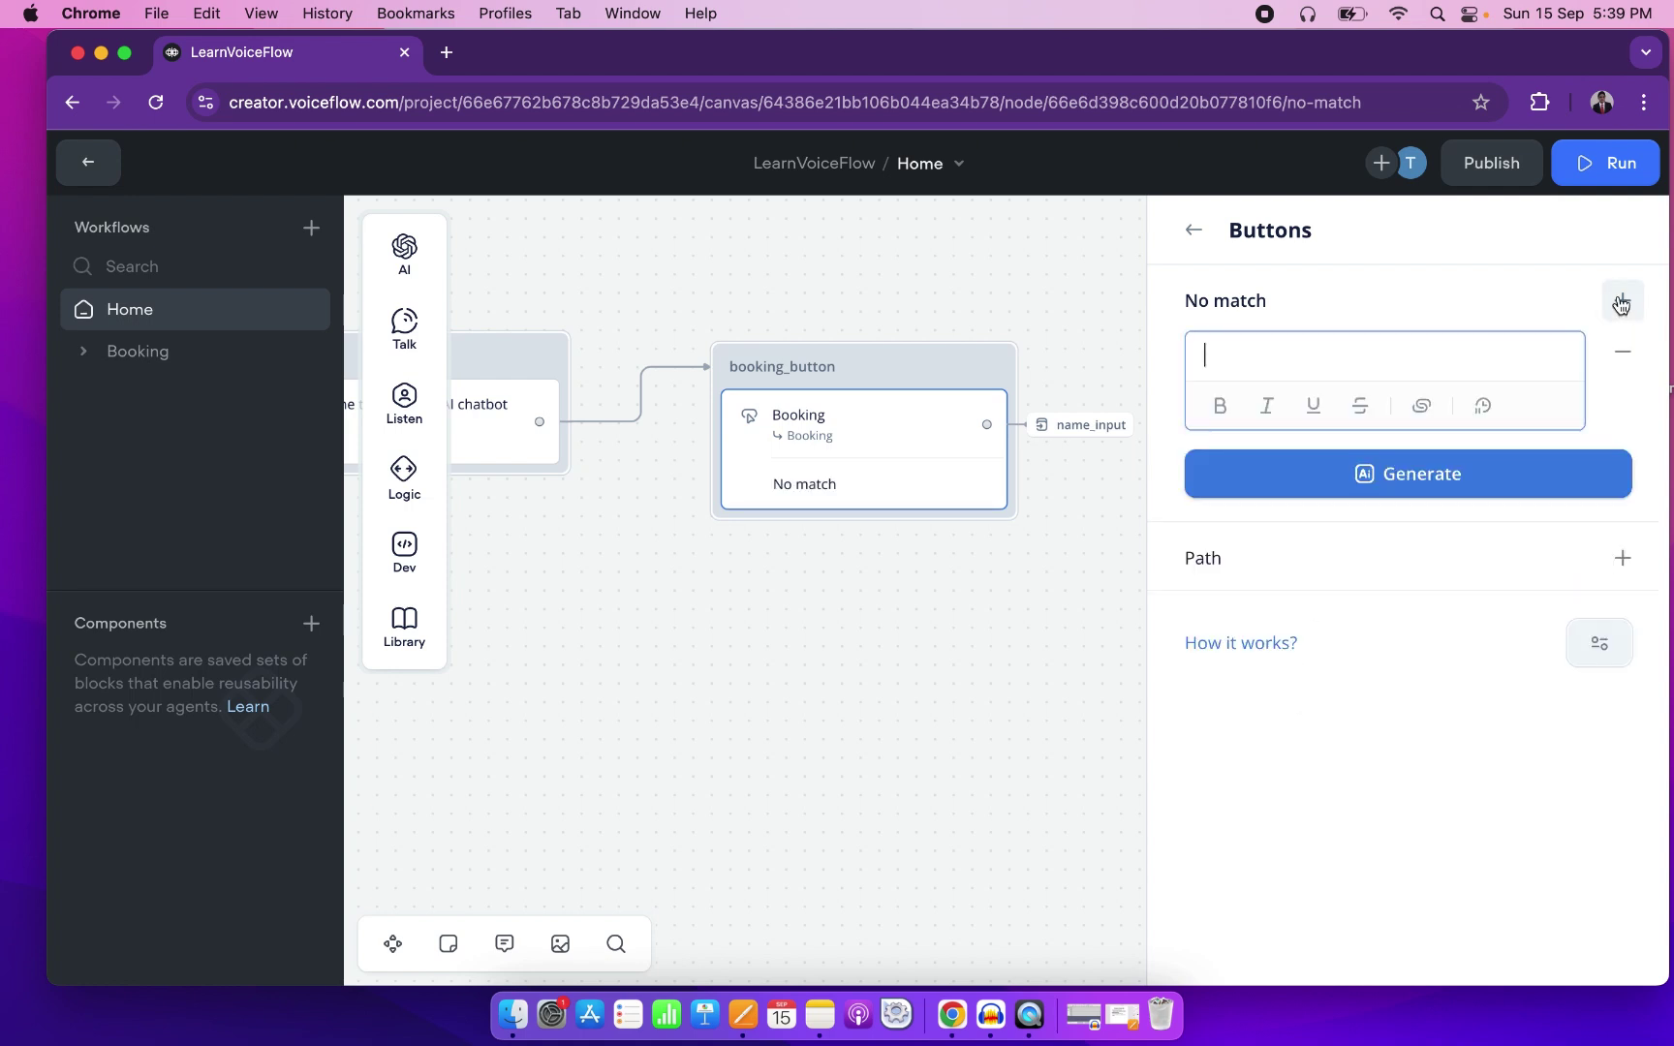
type("Sp")
key("BackSpace")
type("orry, I didn't get you")
key("BackSpace")
key("BackSpace")
key("BackSpace")
type("your intention, What do you w")
key("BackSpace")
type("want?")
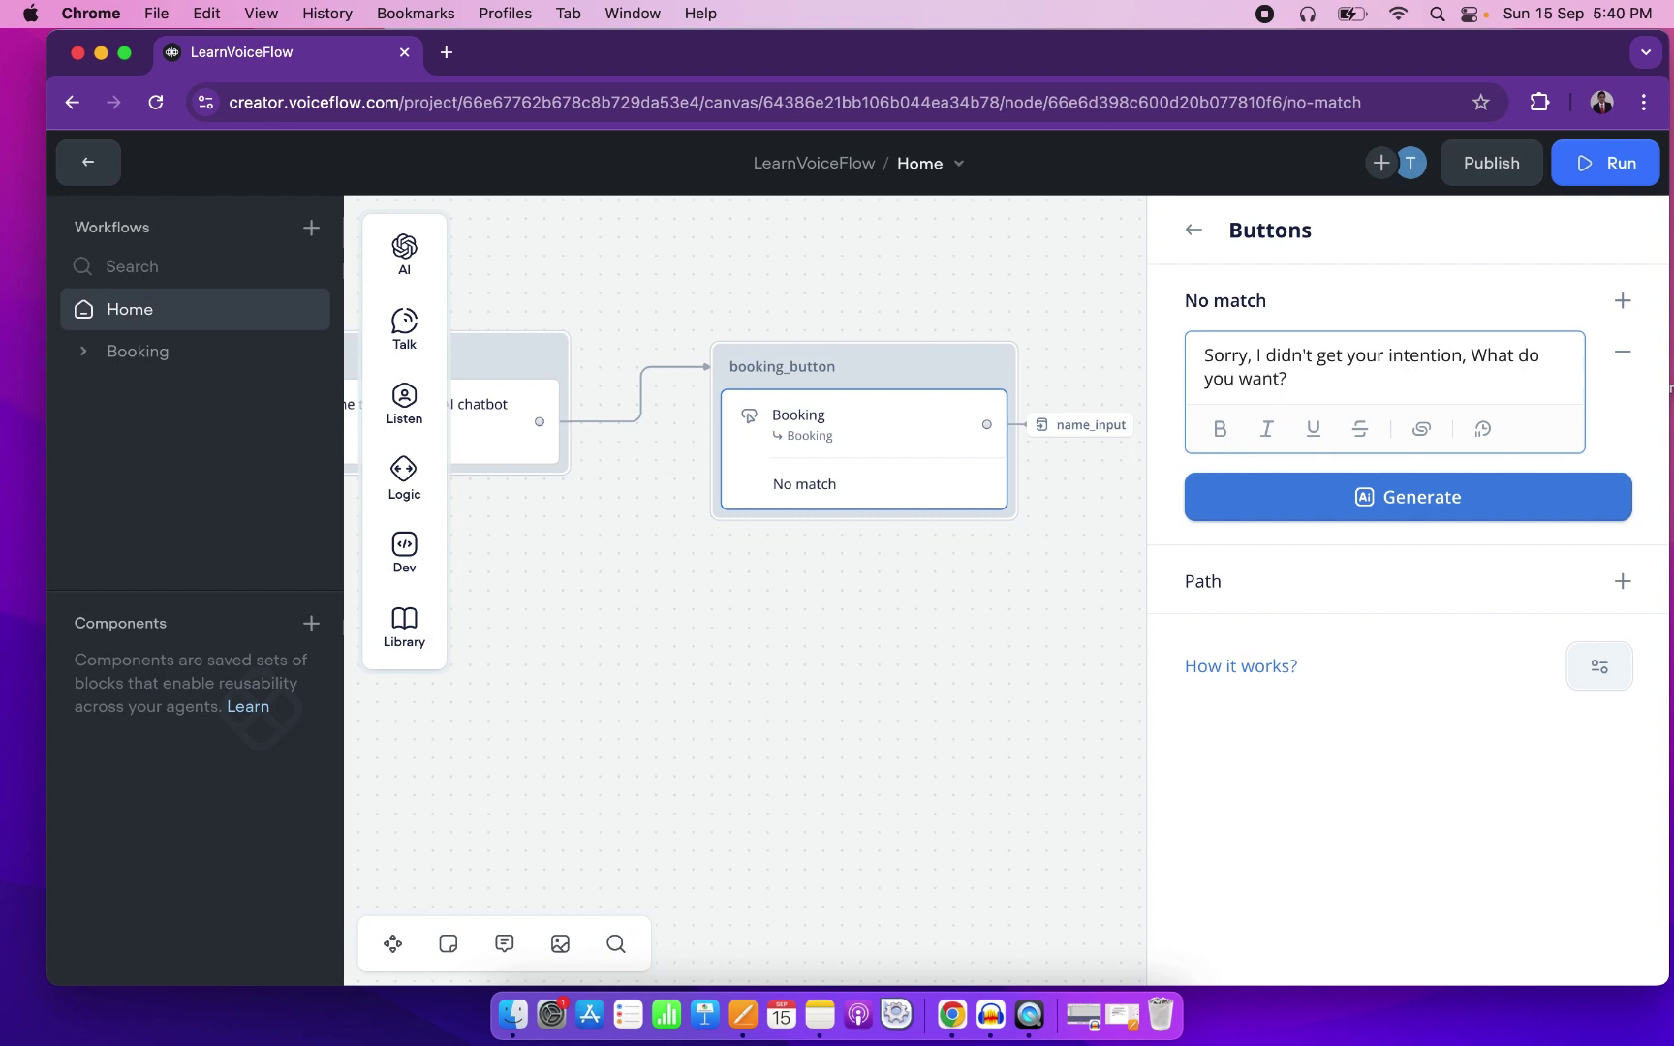
Generate an additional no-match reply with AI and remove the empty reply entry.
left_click(1623, 300)
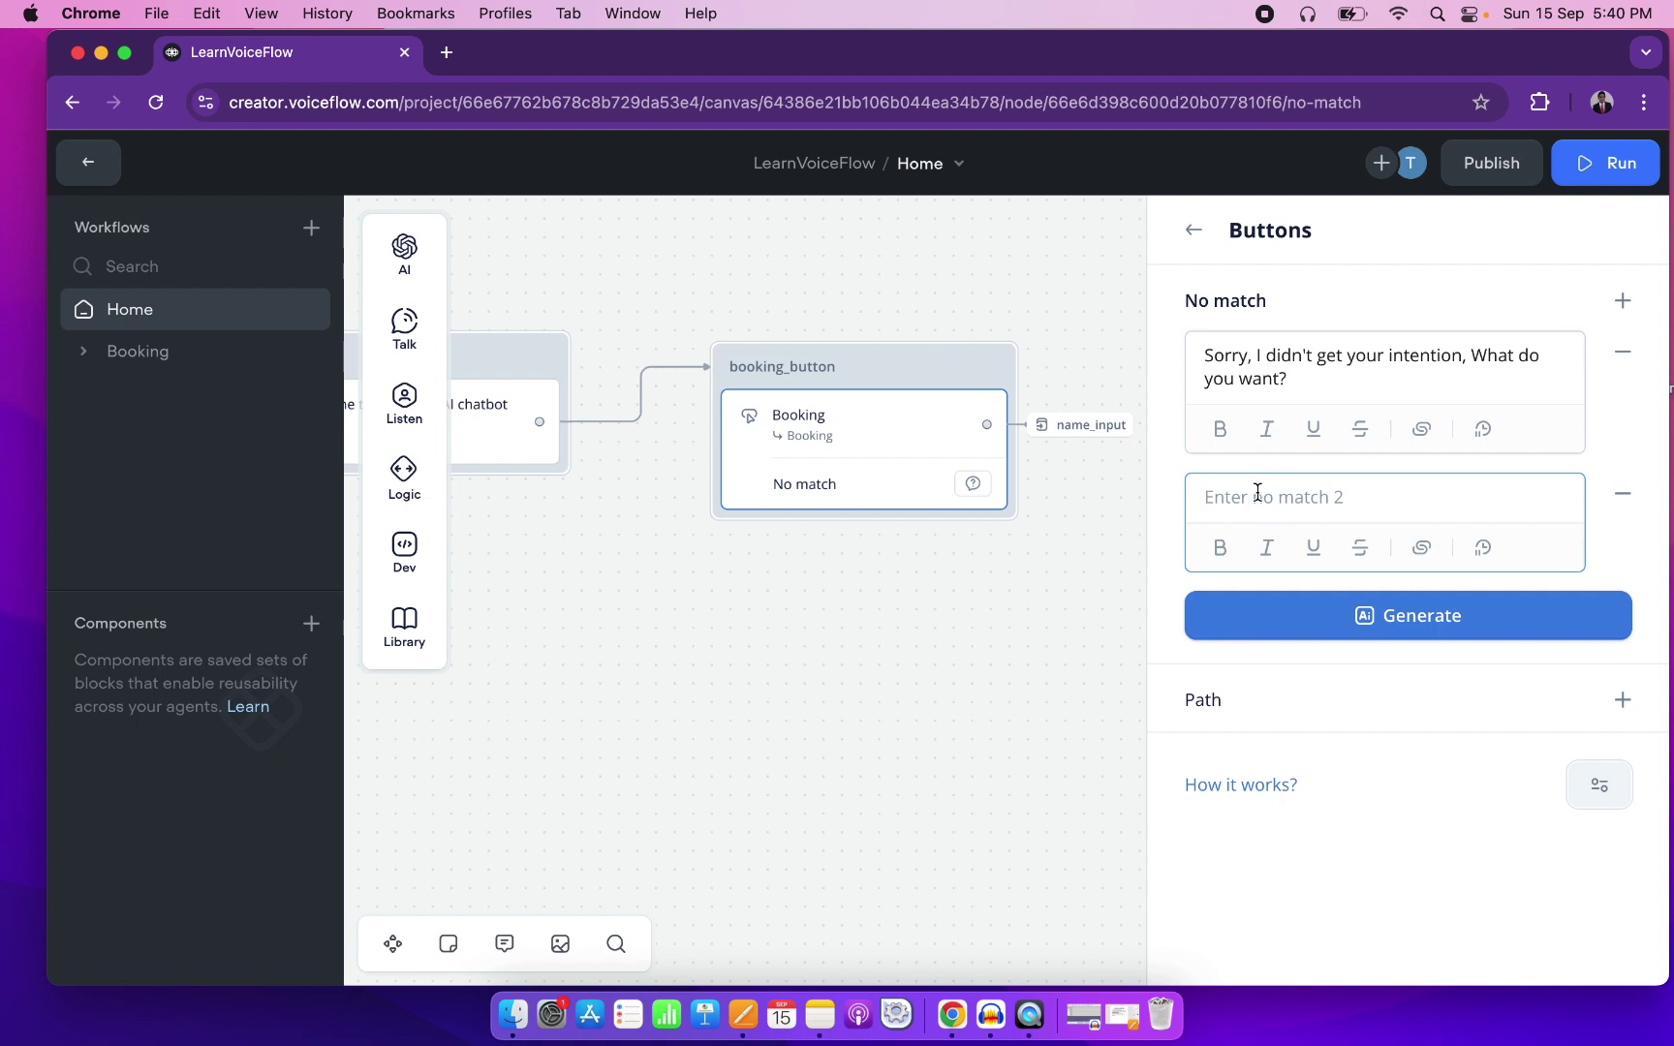
left_click(1409, 625)
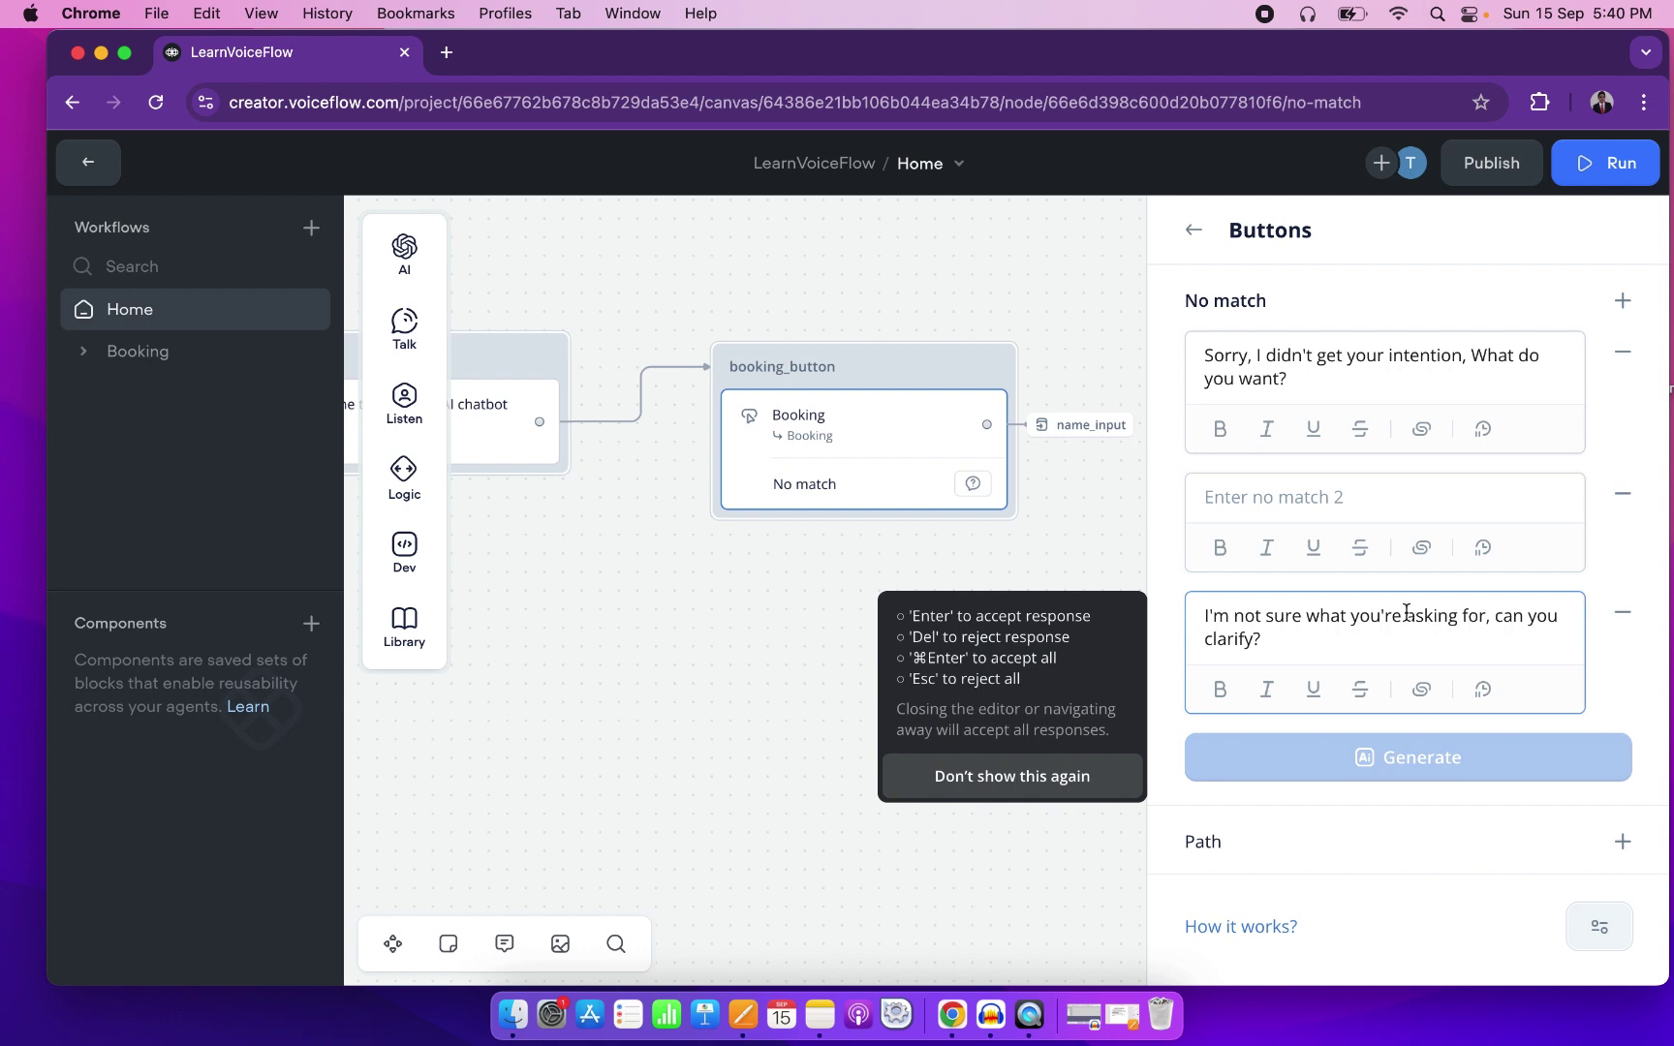
left_click(1624, 495)
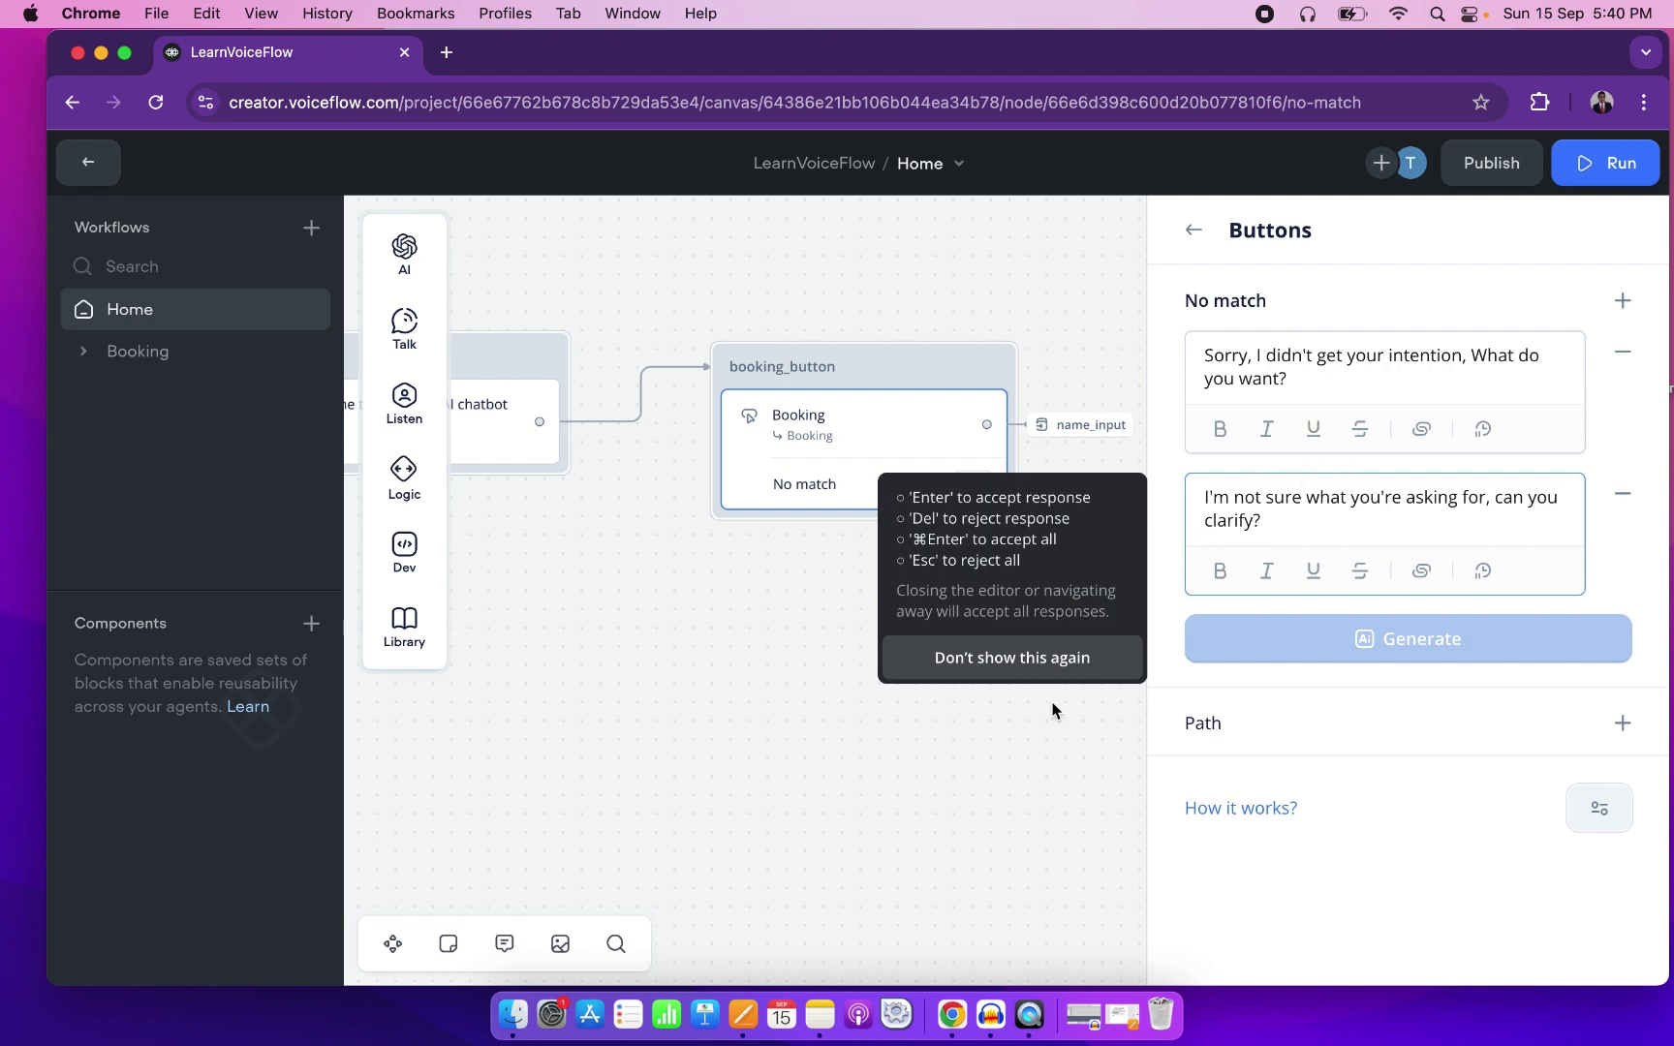
left_click(828, 795)
Add a No match path to the Booking button step and connect it to a new message block below name_input.
left_click(849, 497)
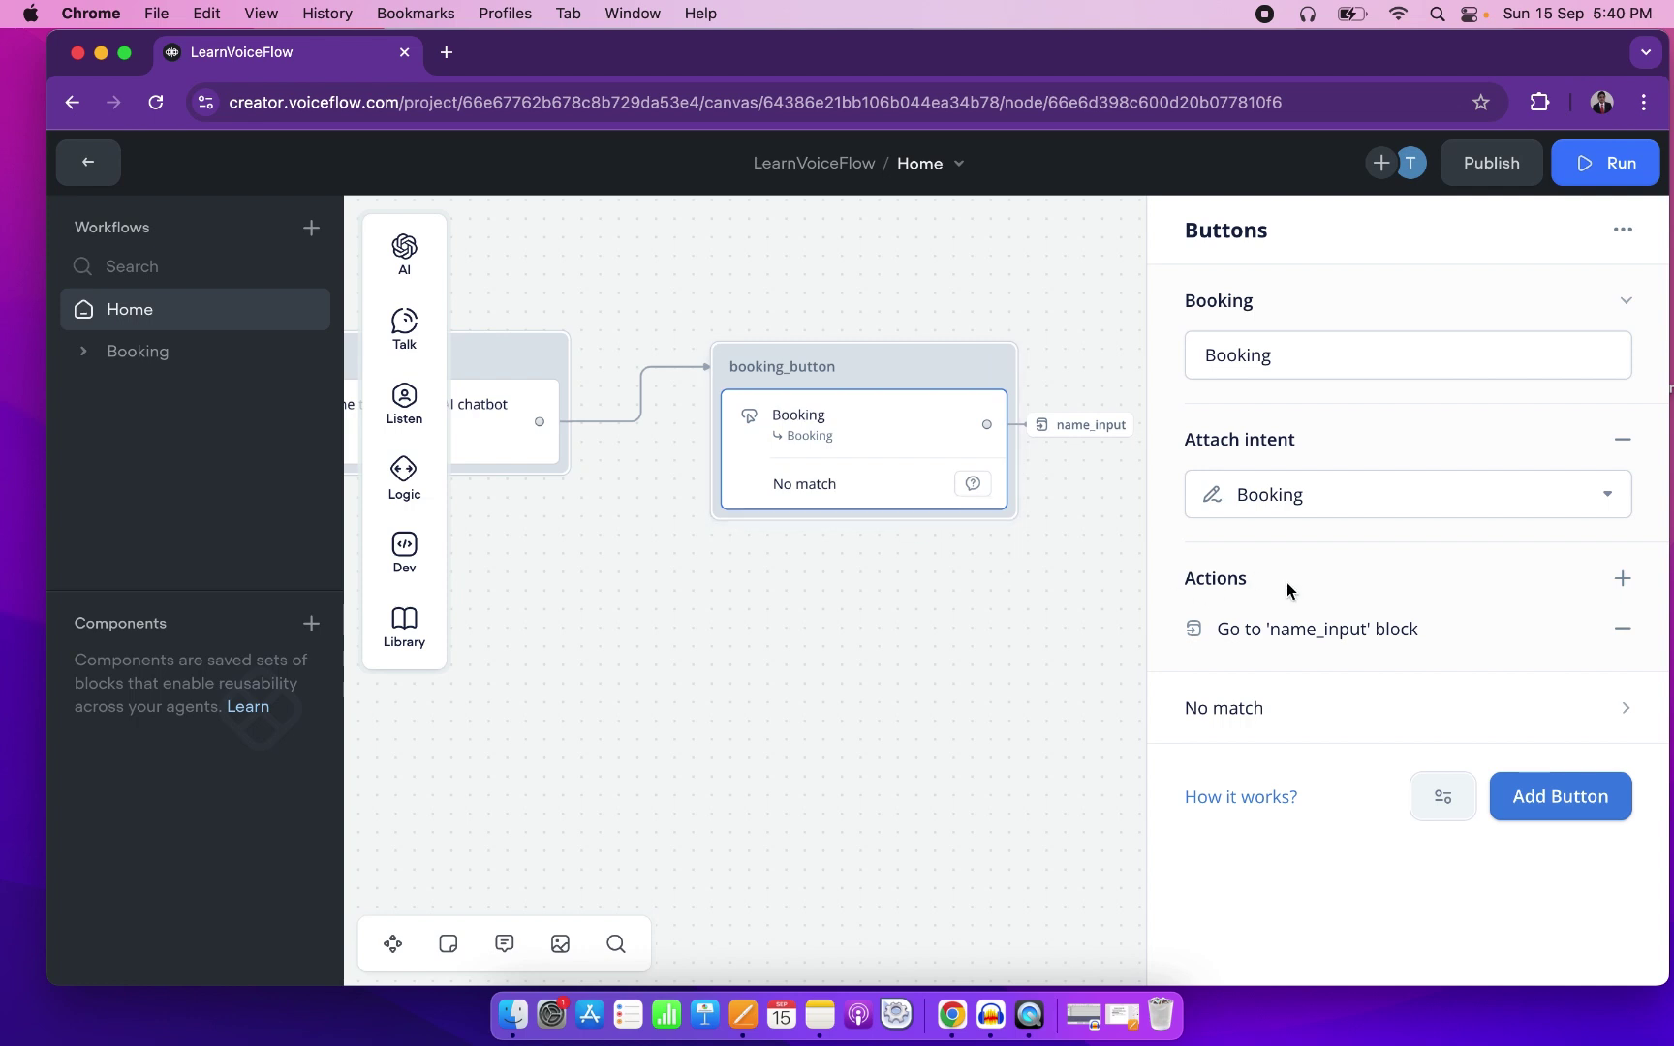
left_click(1252, 725)
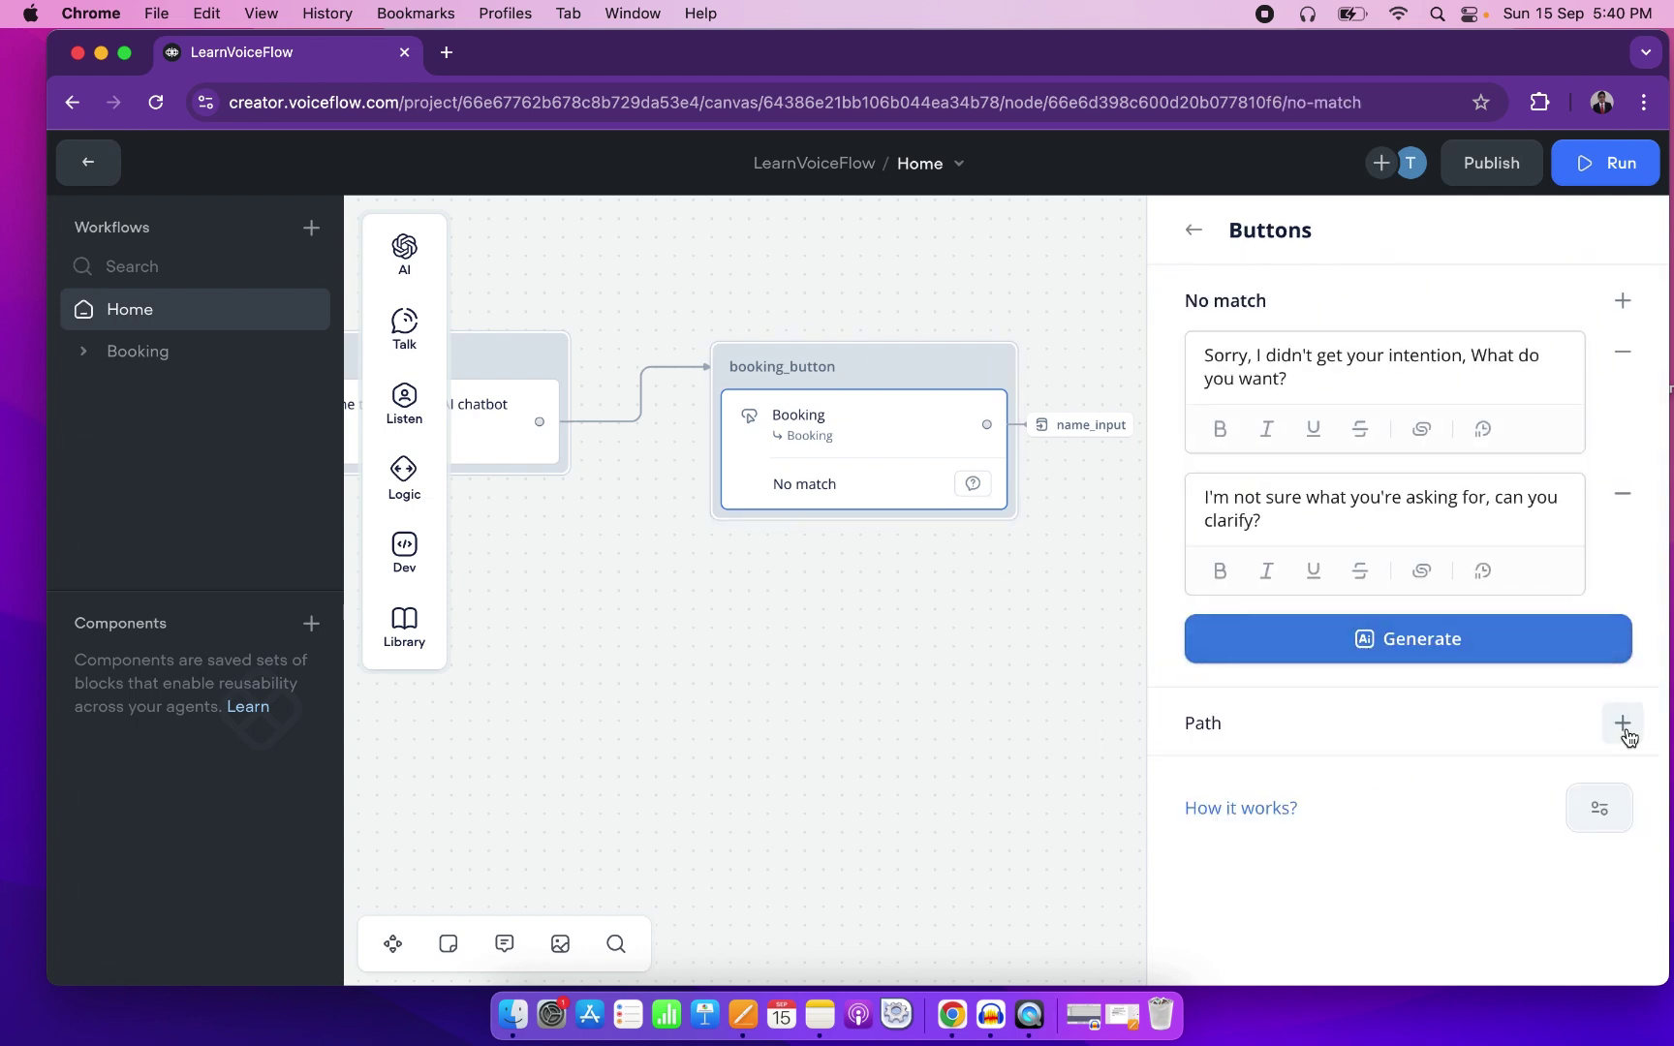
left_click(1623, 723)
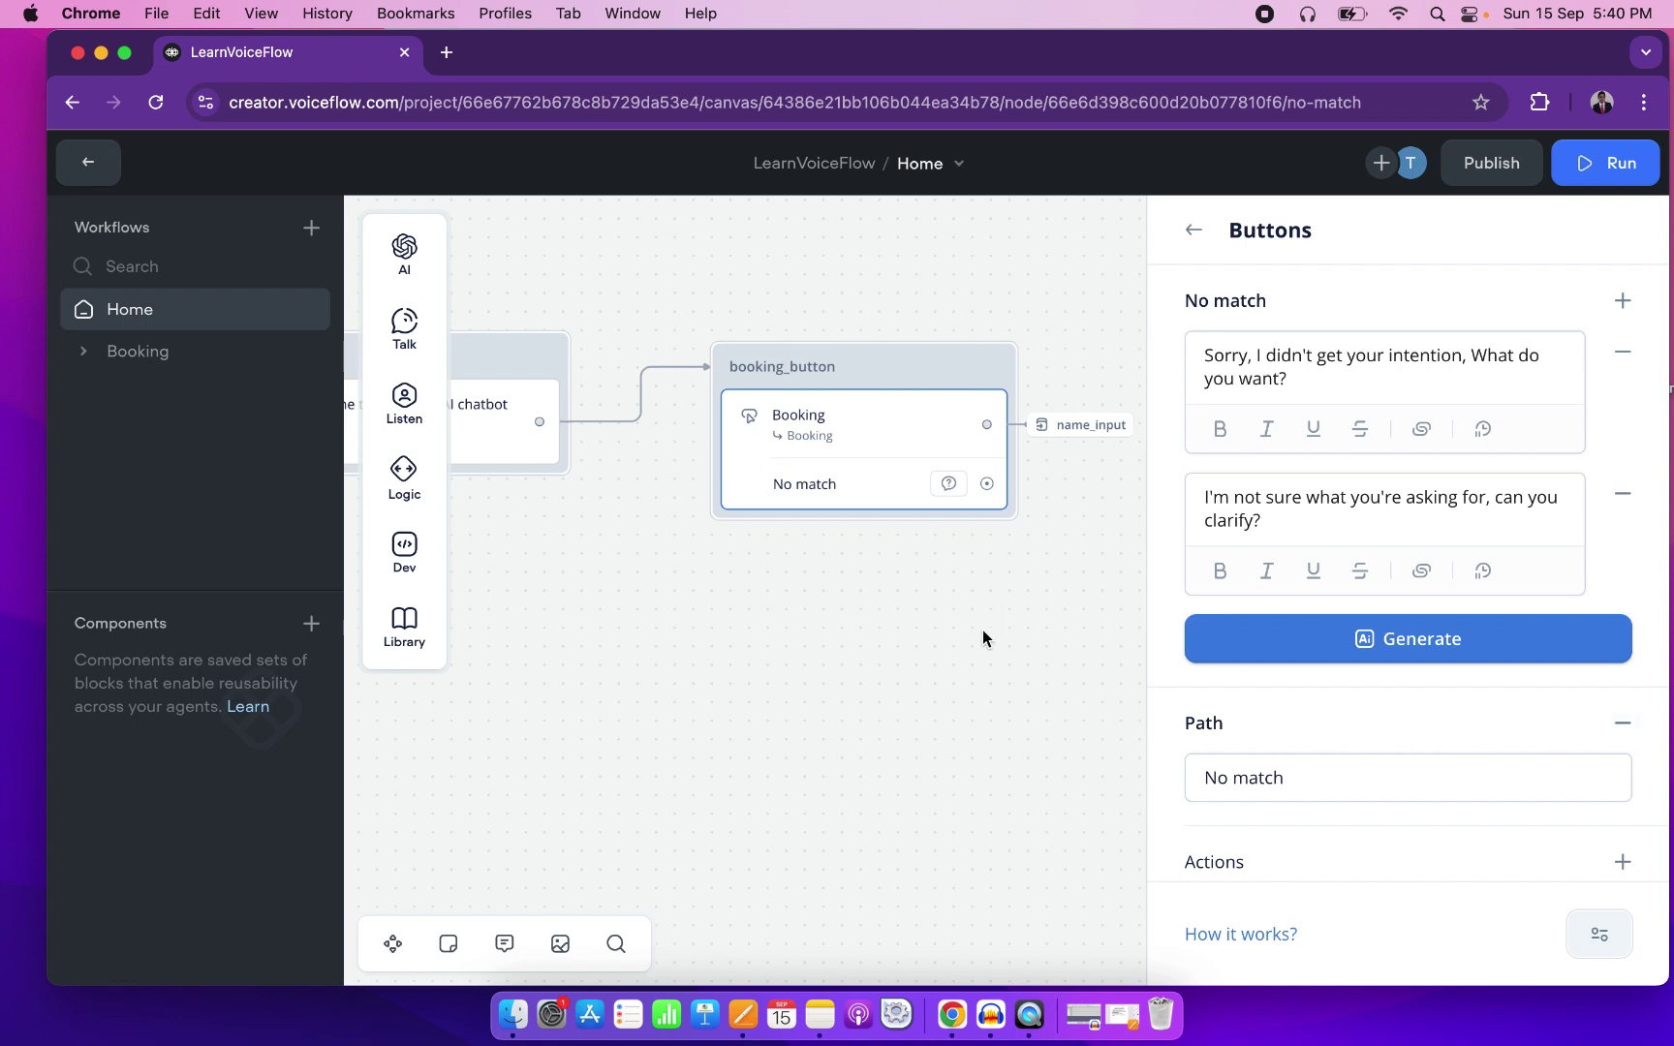
scroll(982, 629, "right", 4)
left_click_drag(787, 475, 881, 632)
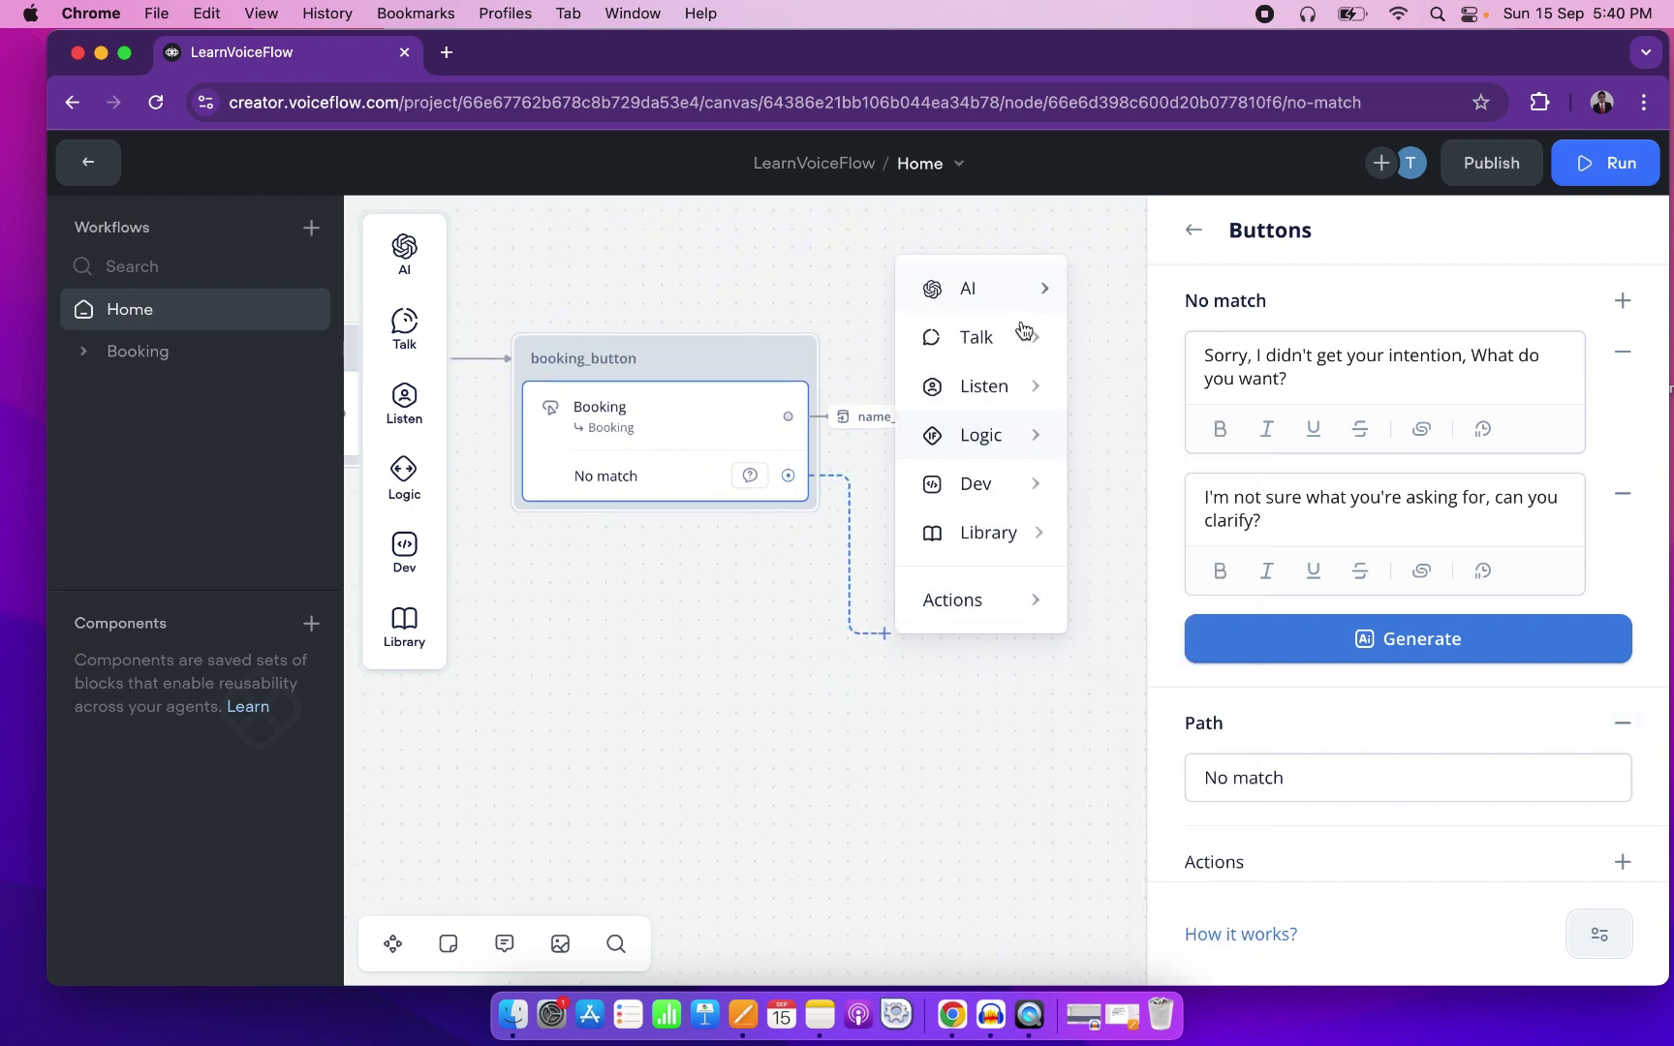
mouse_move(1022, 331)
left_click(1143, 351)
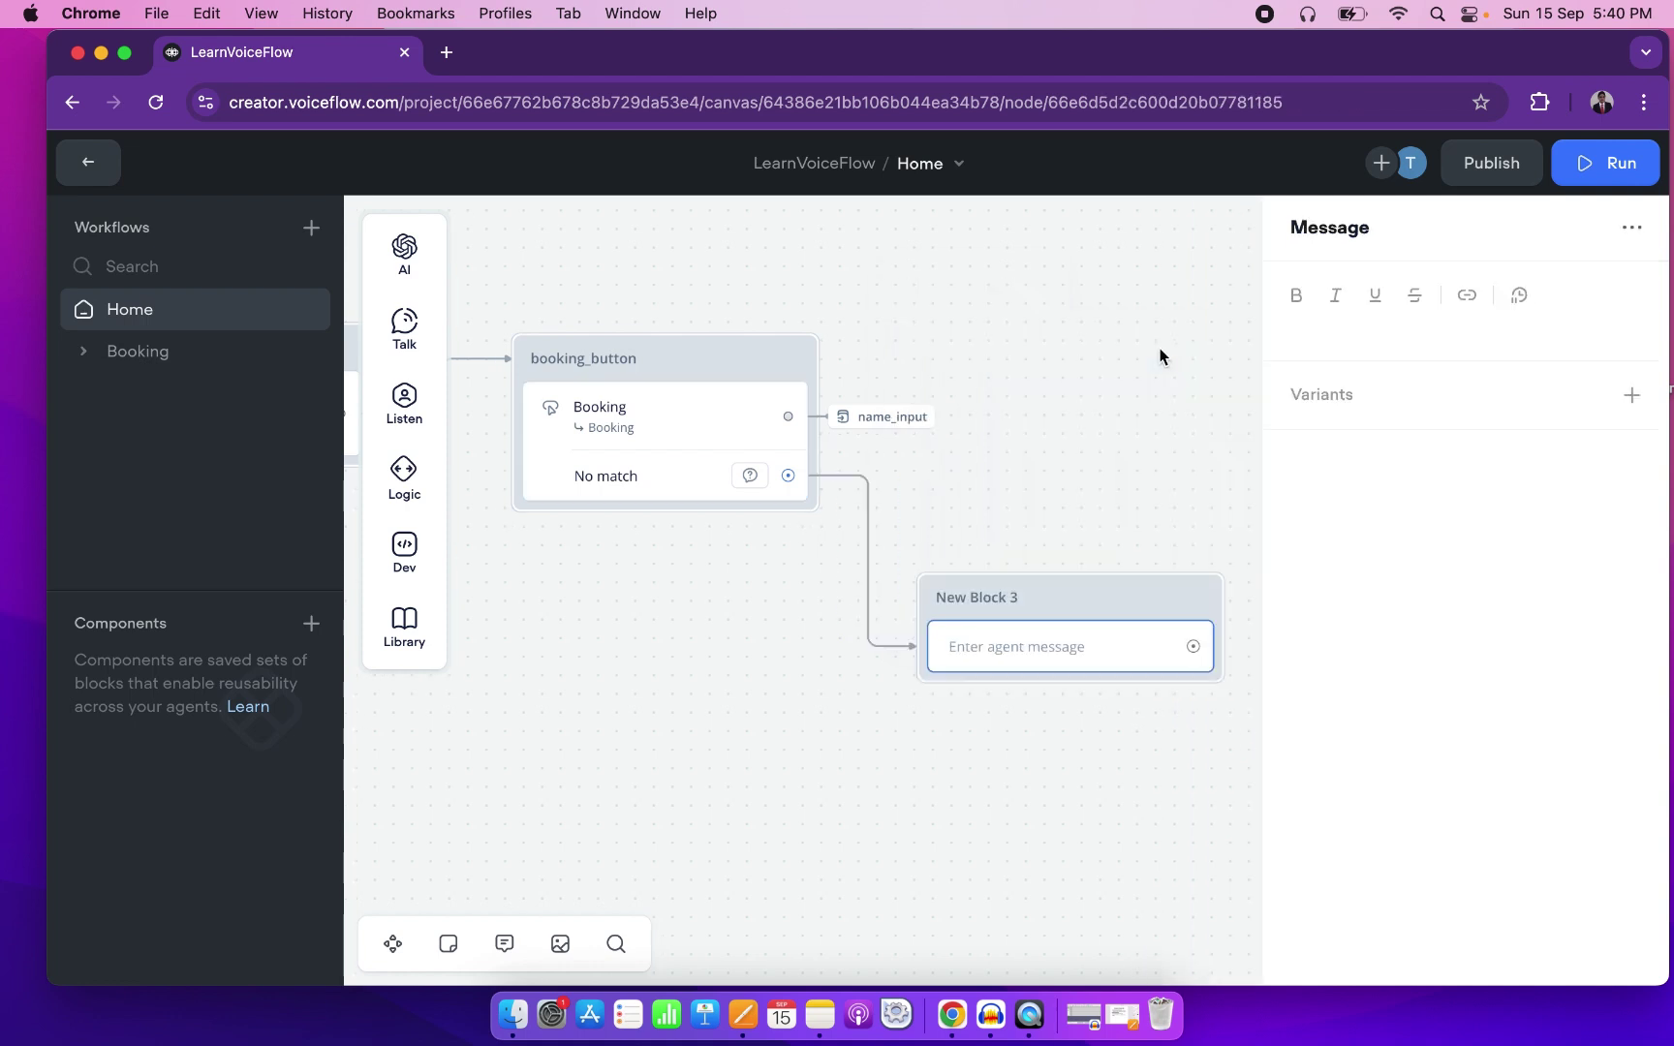
Rename the new message block on the No match path as agent_support.
double_click(887, 597)
double_click(886, 596)
type("age")
triple_click(893, 596)
type("a")
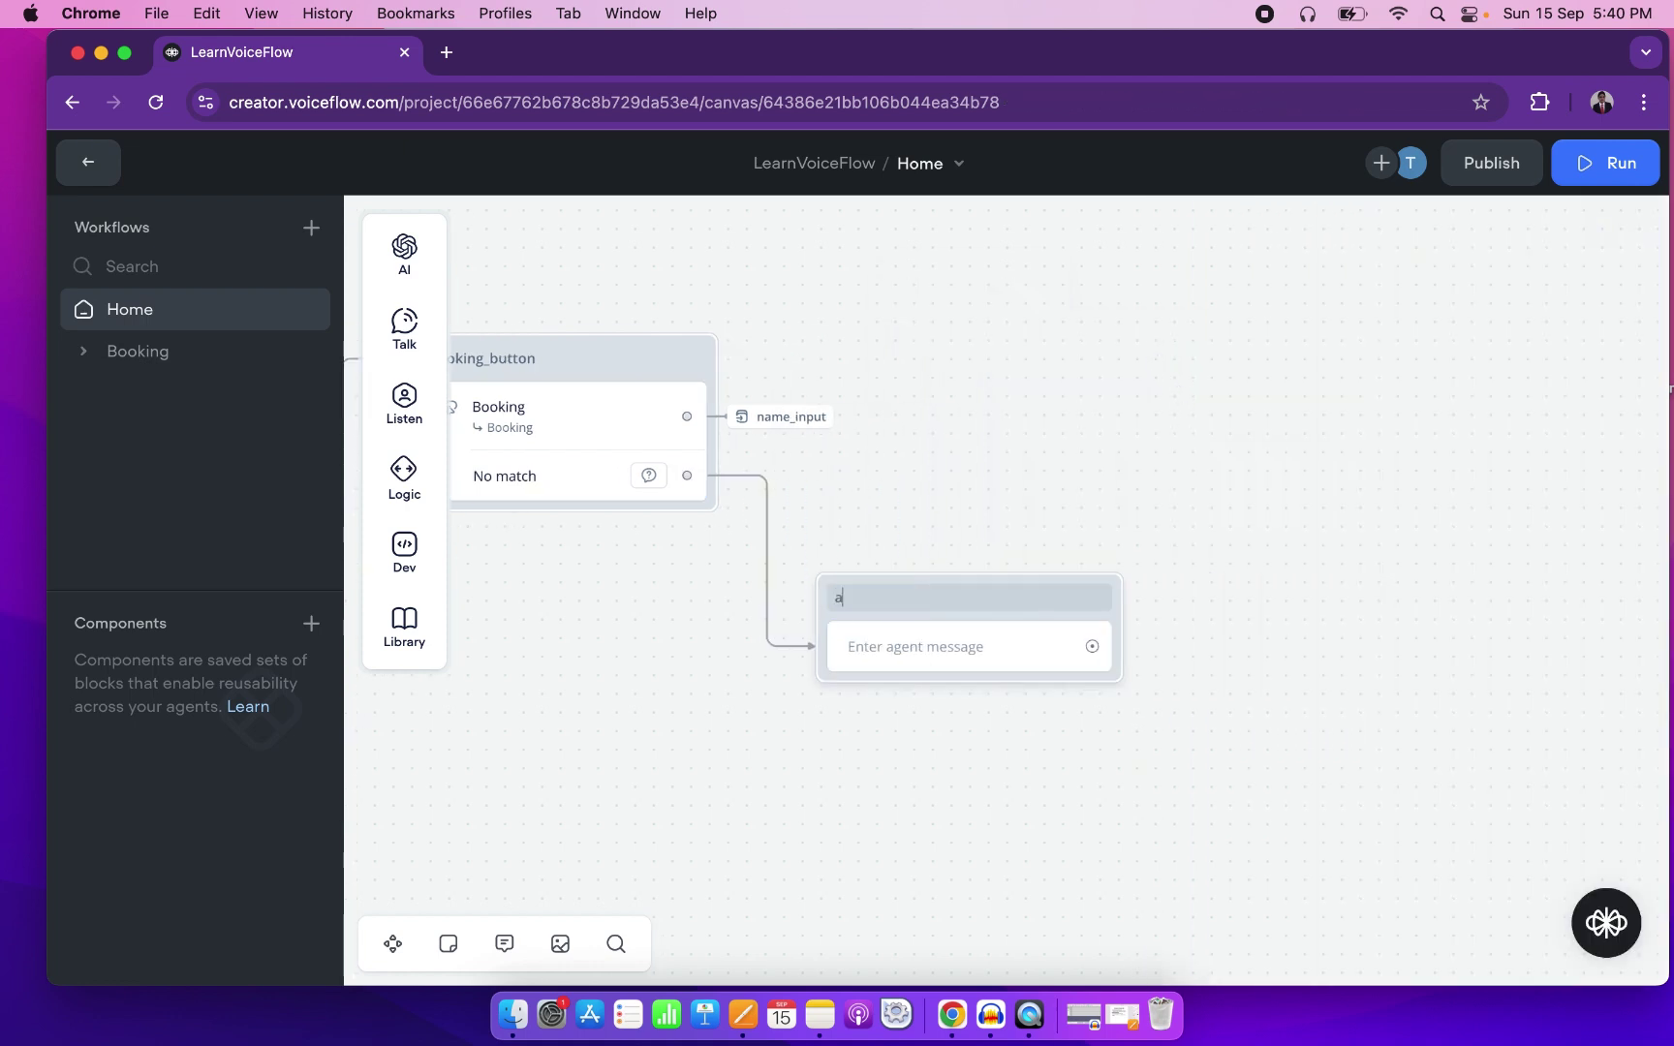
type("gent_support")
Set the agent_support block's message to "Connect to Live Agent".
left_click(900, 651)
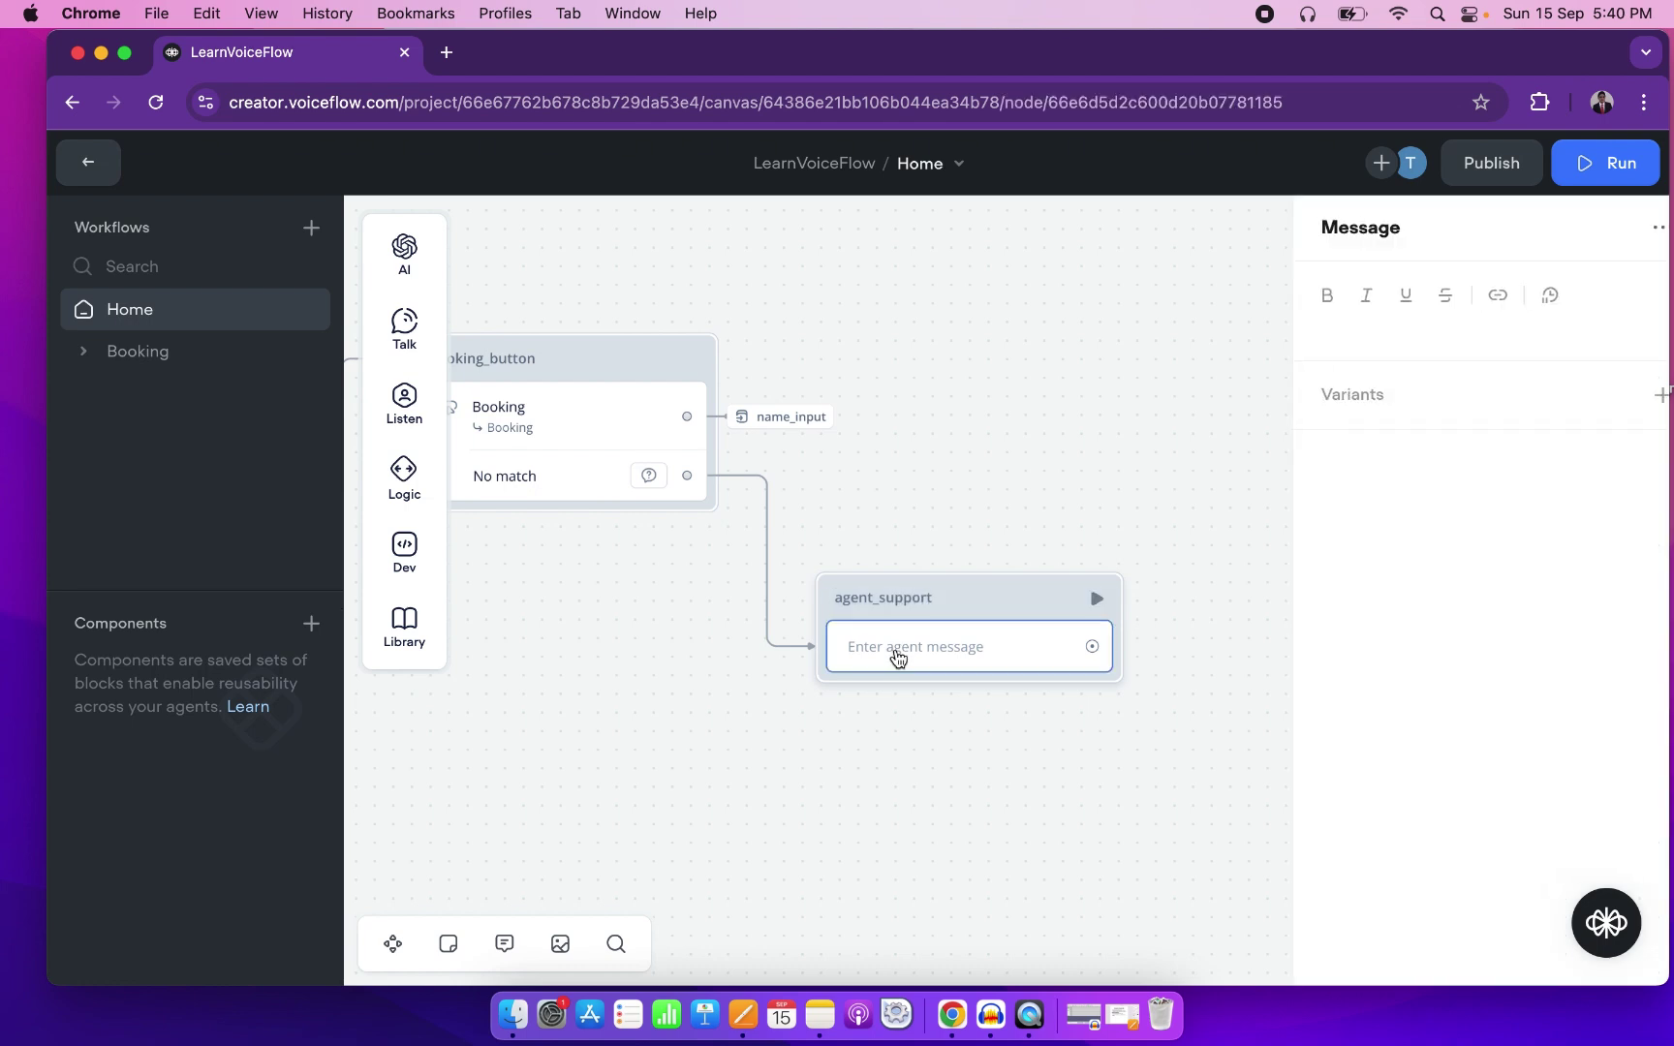
left_click(1351, 329)
type("C")
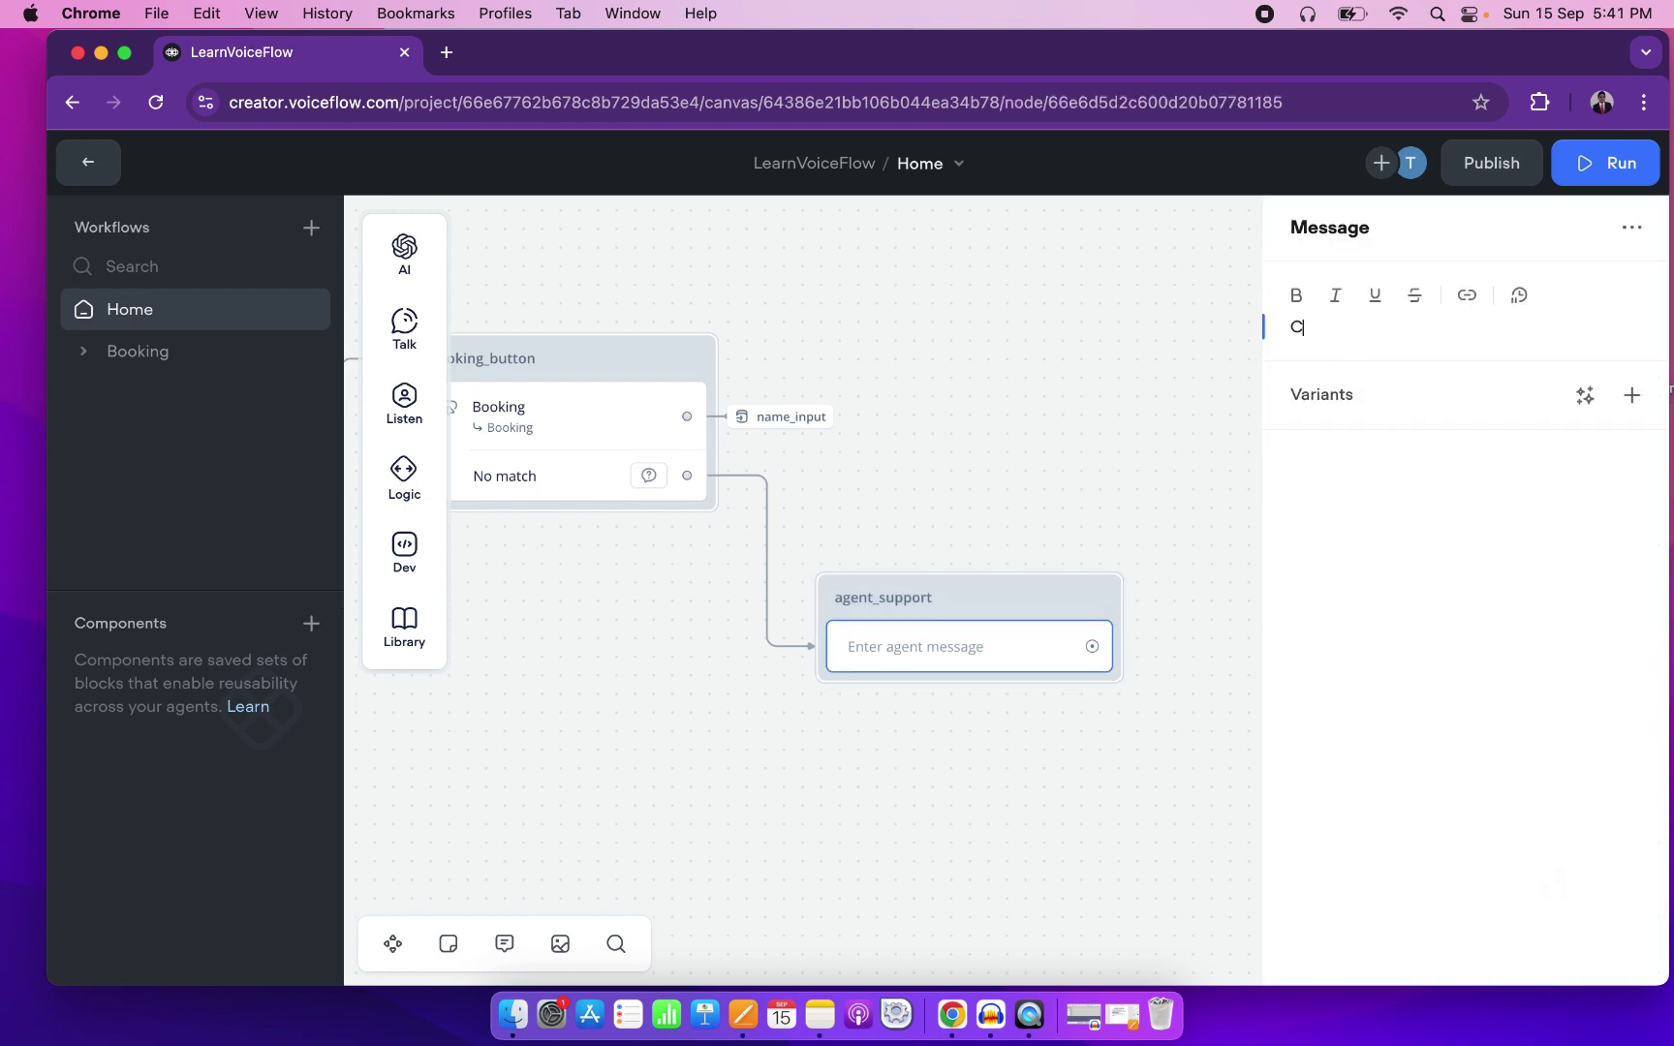
type("onnect to Live Age")
type("nt")
left_click(1360, 328)
type("to")
left_click(1443, 489)
Review the no-match replies and path configured for the Booking button step.
left_click(538, 478)
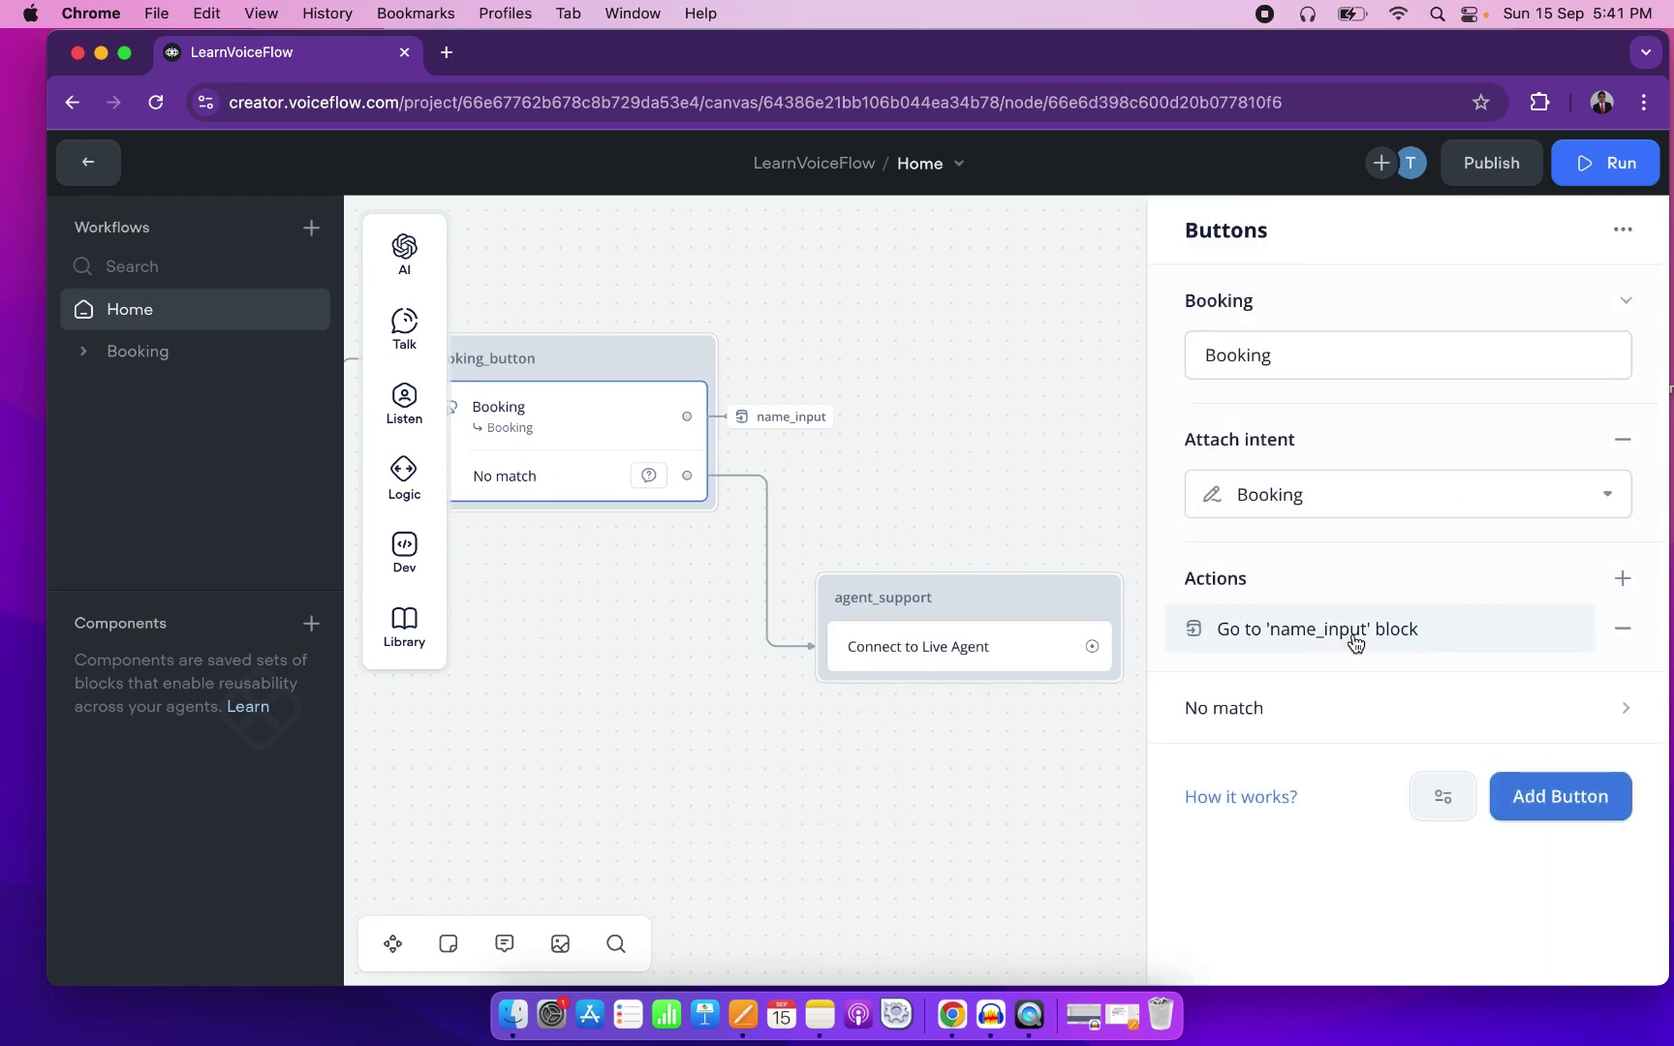
left_click(1301, 714)
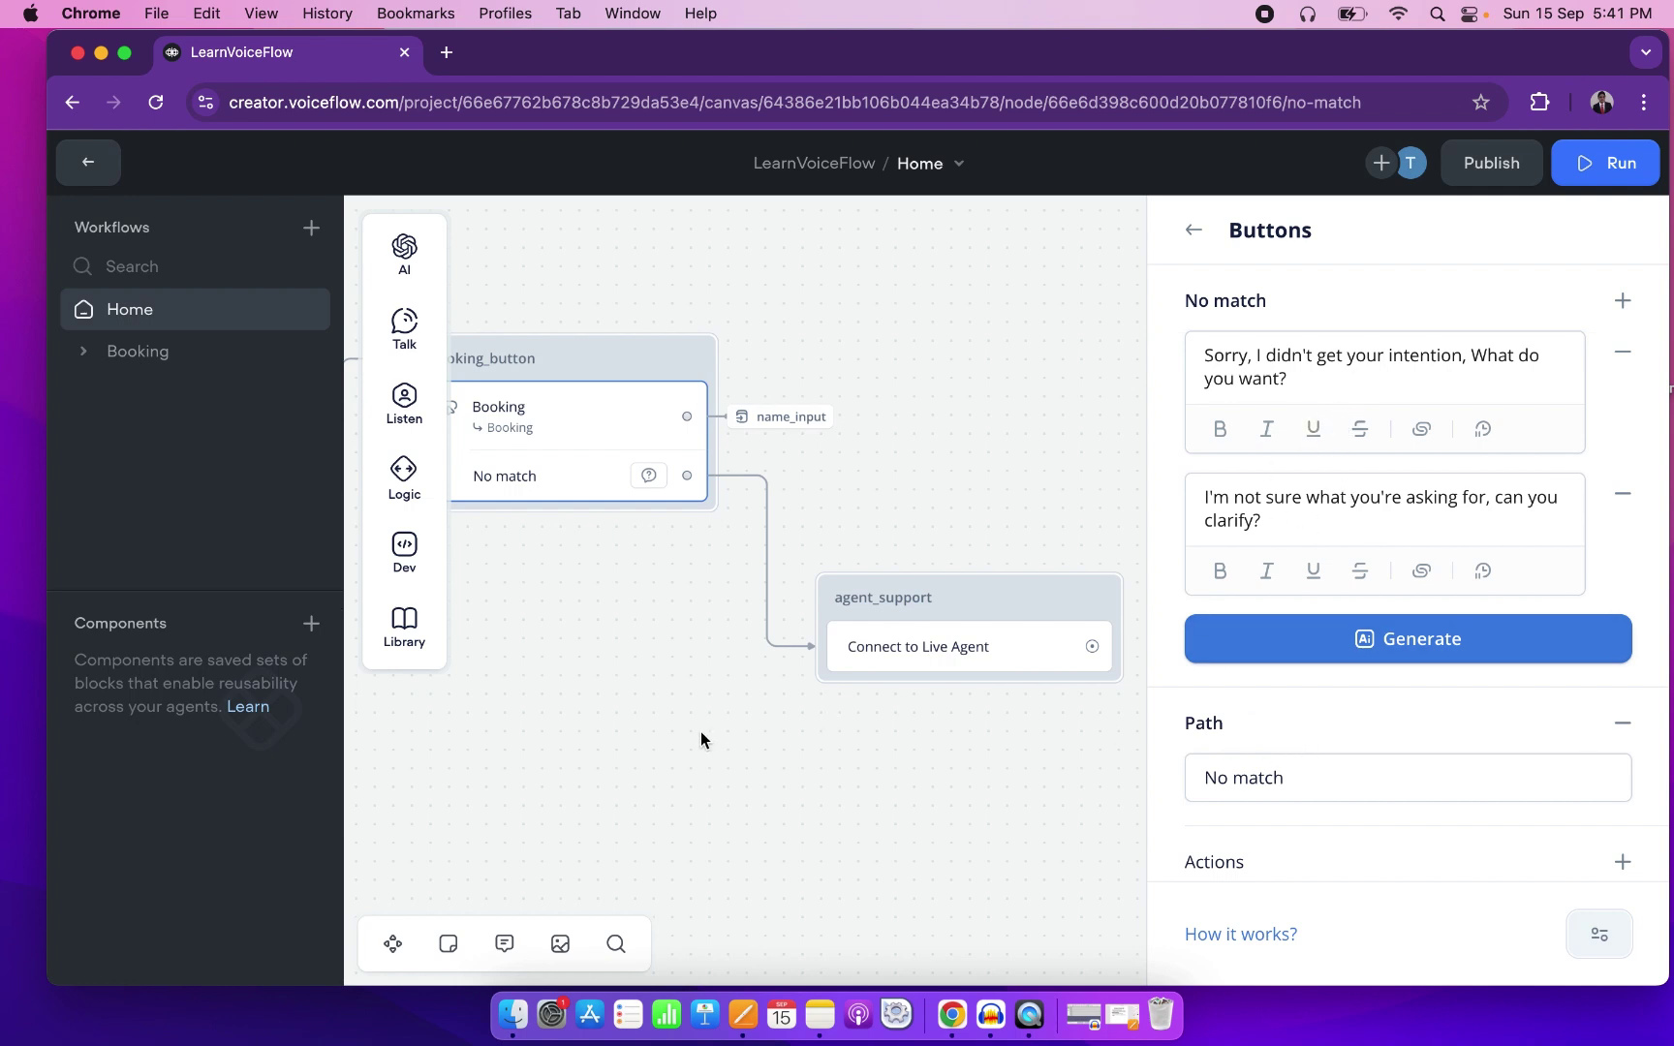
scroll(610, 672, "left", 3)
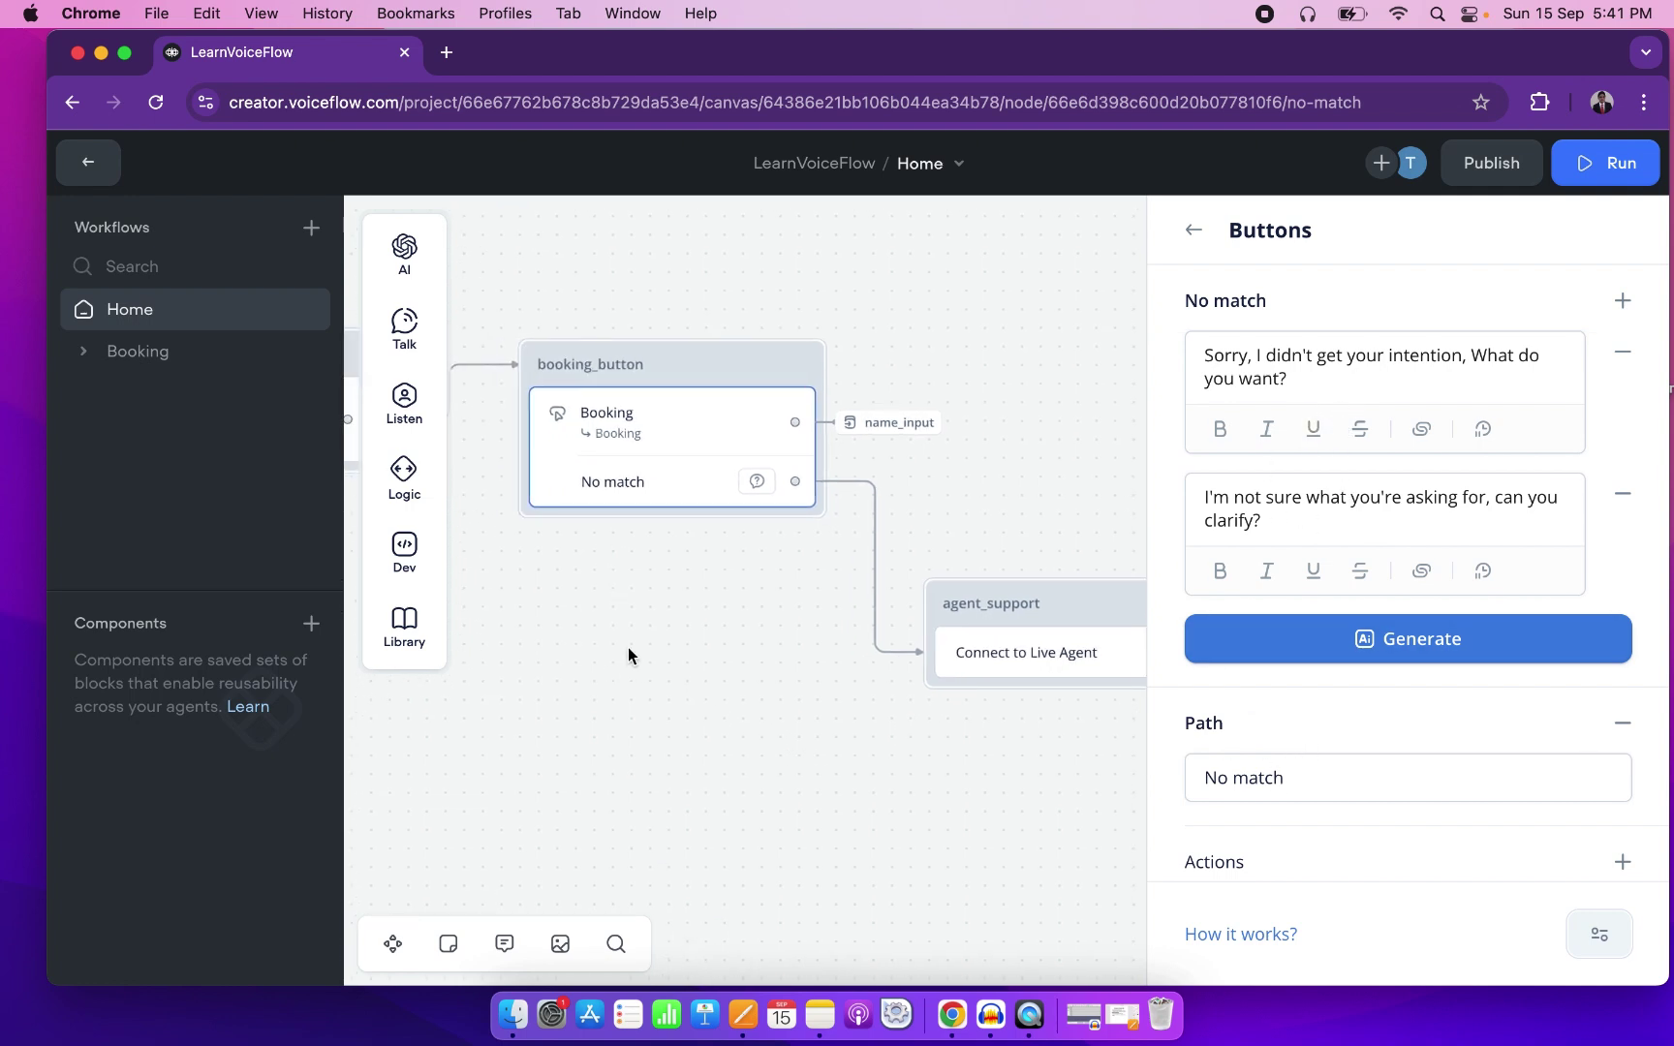
Open the prototype test view and train the agent on the changed model.
left_click(1637, 163)
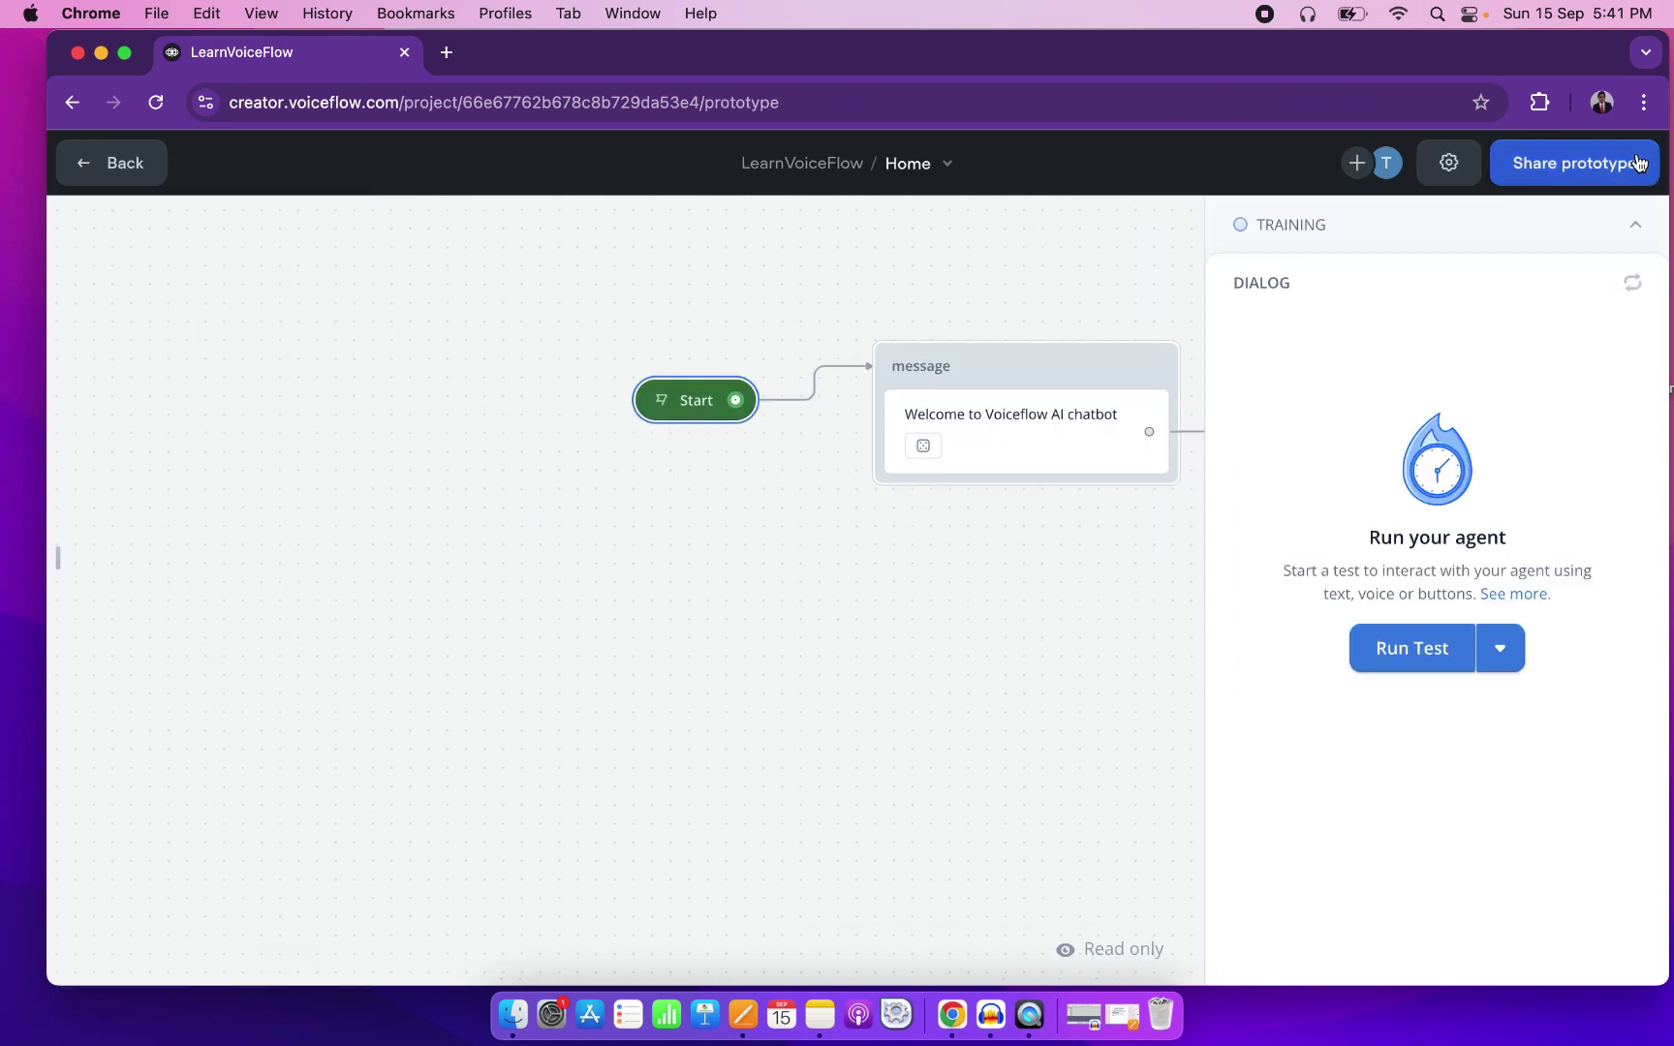
left_click(1635, 225)
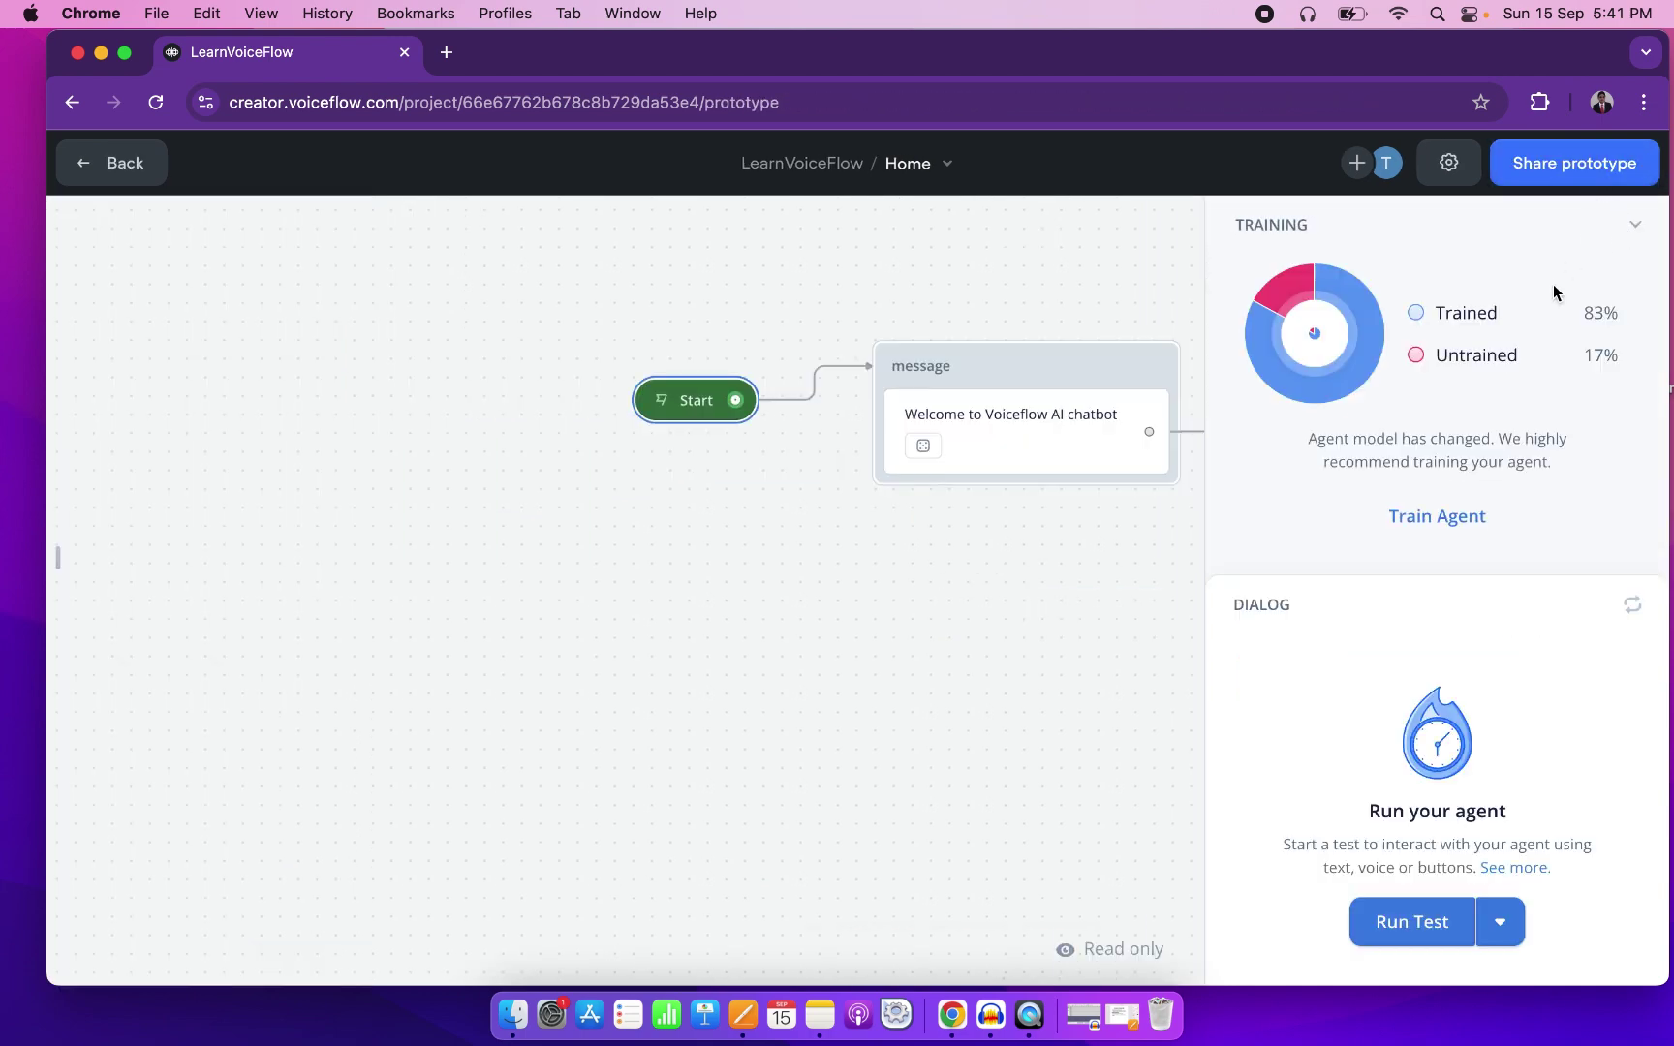
left_click(1437, 516)
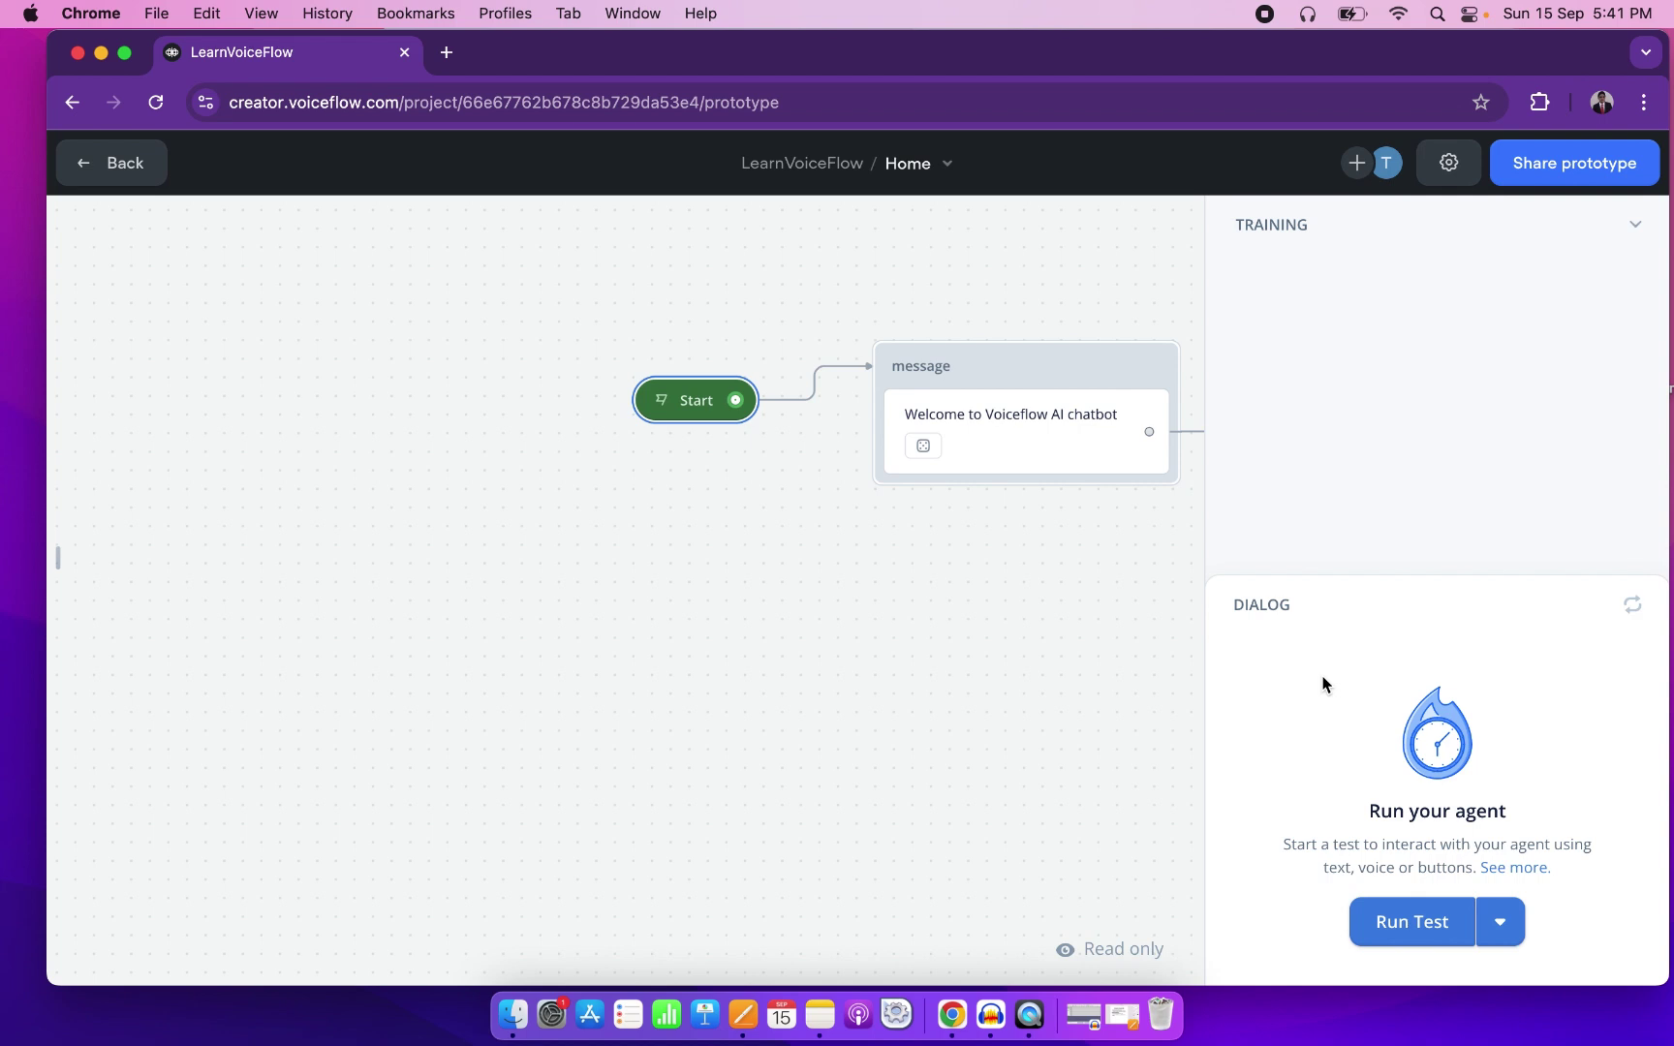
Run a test of the agent and send the message "I want to book an appointment".
left_click(1428, 922)
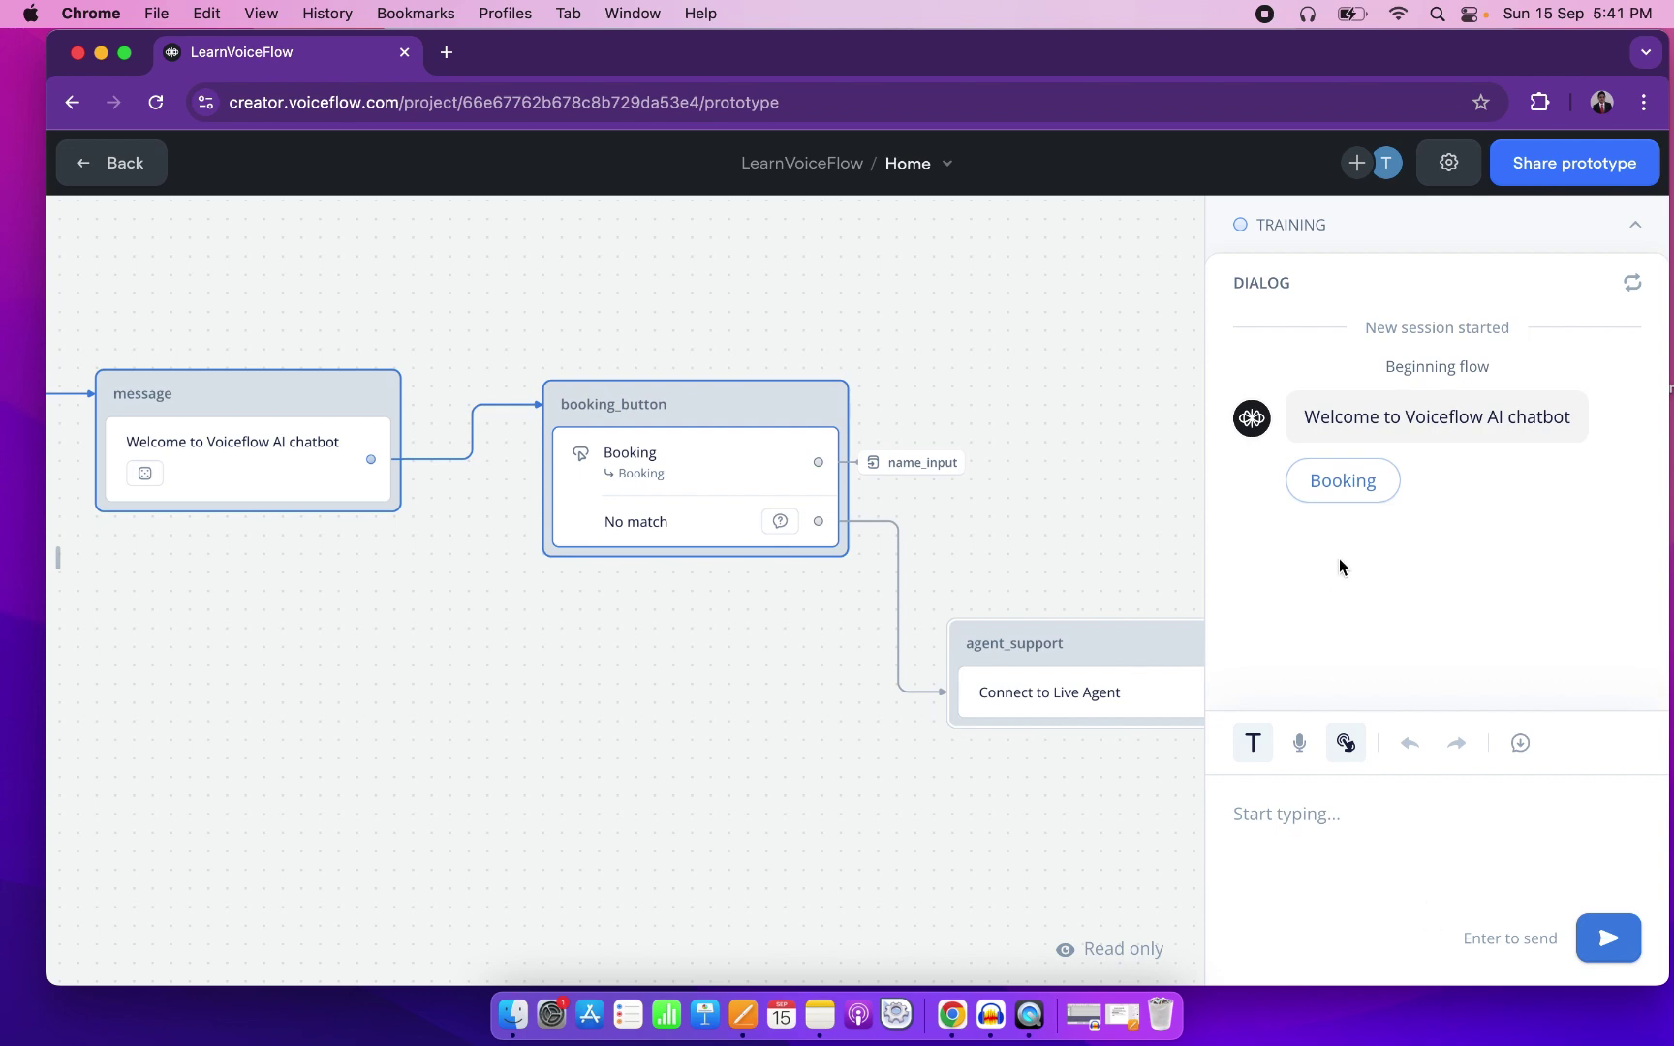
left_click(1275, 825)
type("I want to book an appointment")
left_click(1608, 938)
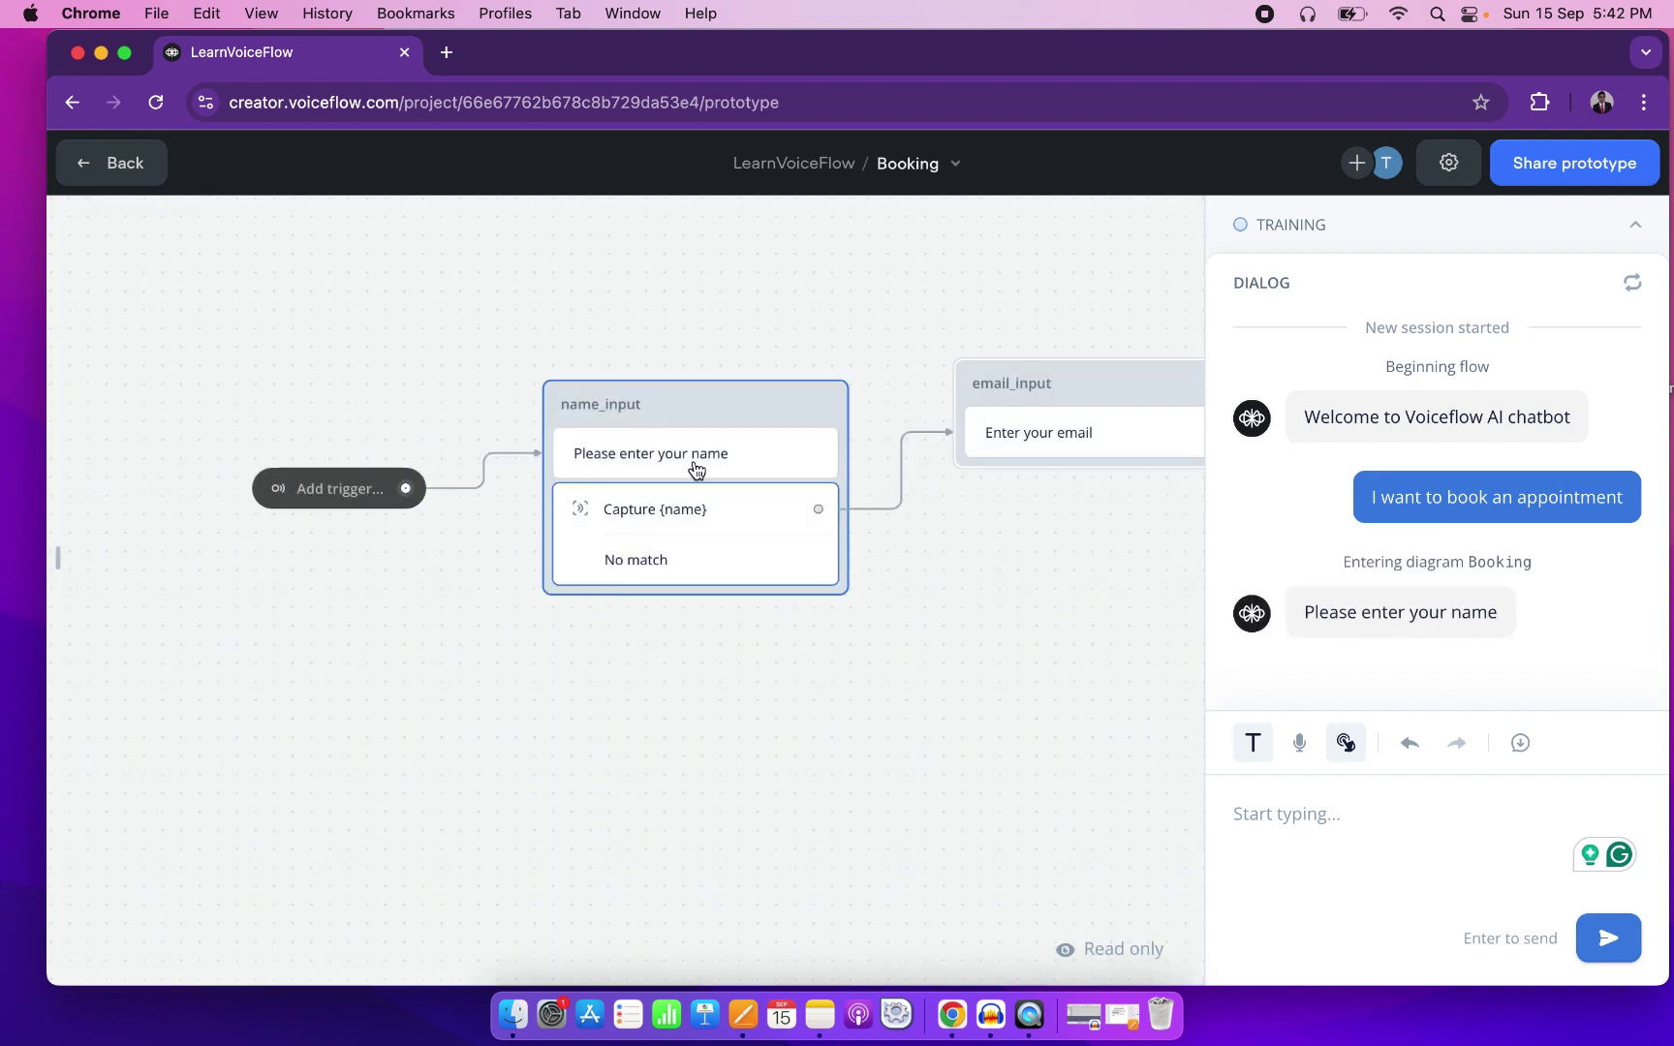
Restart the test from the Home workflow and send the unmatched message "This is a test".
left_click(114, 163)
mouse_move(396, 288)
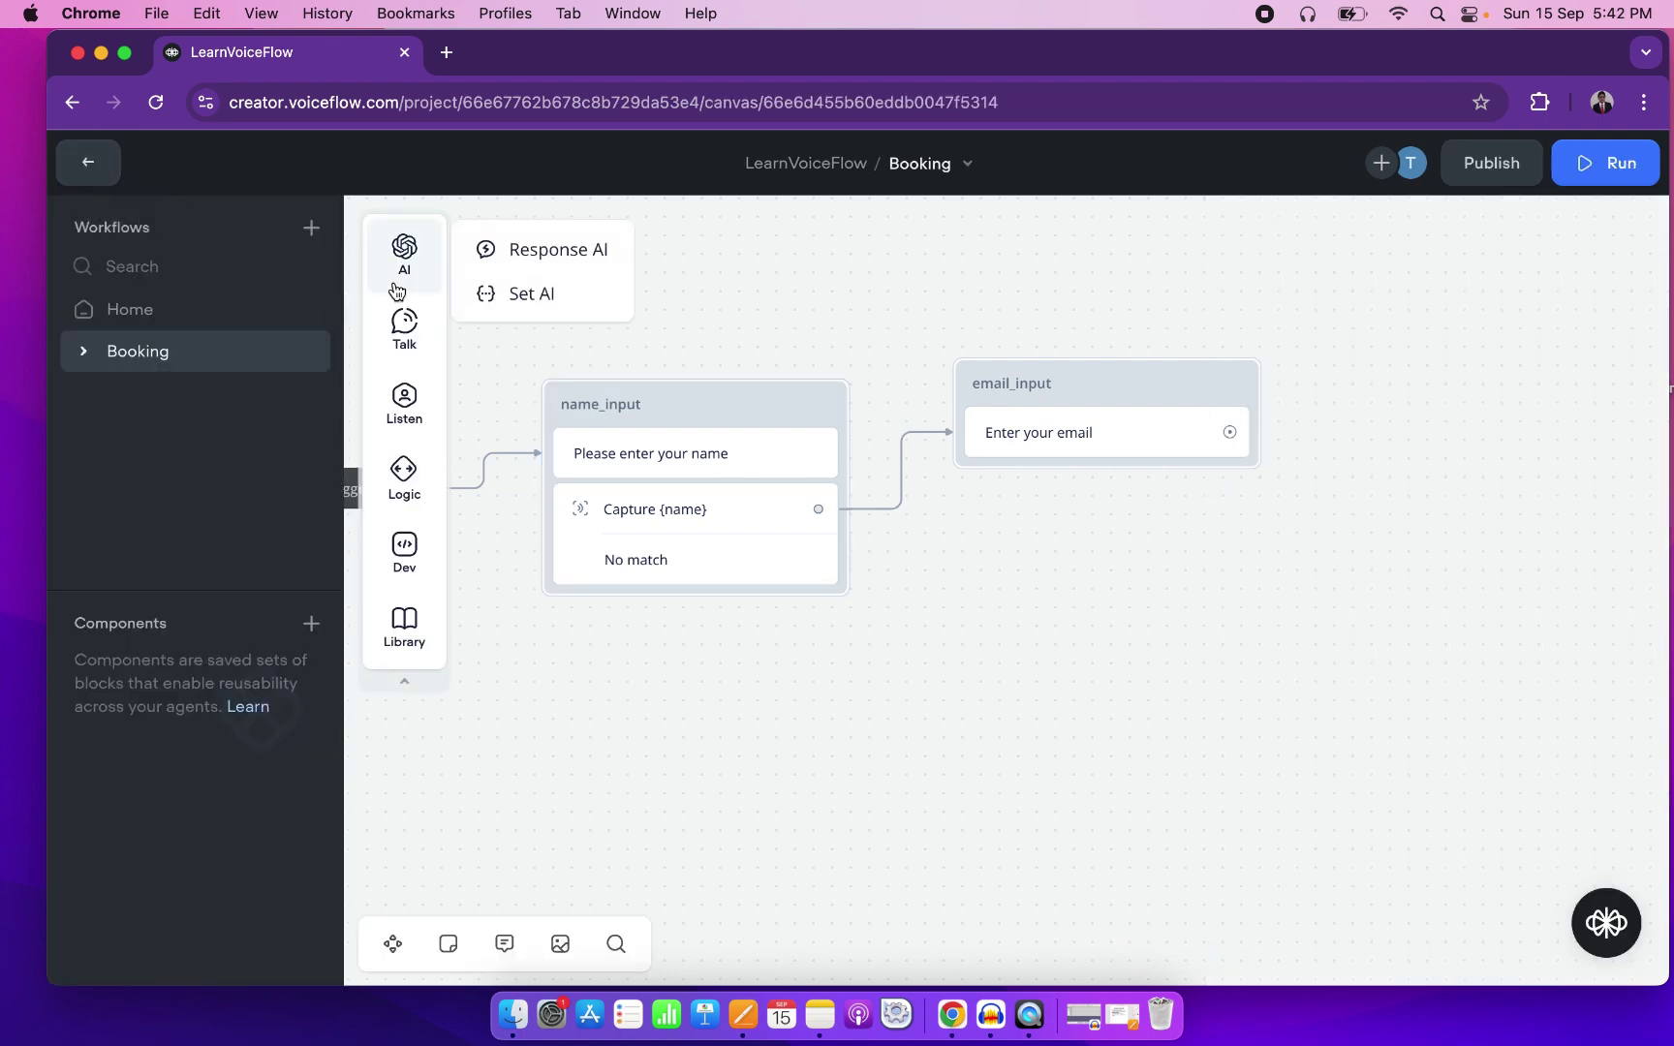
left_click(133, 312)
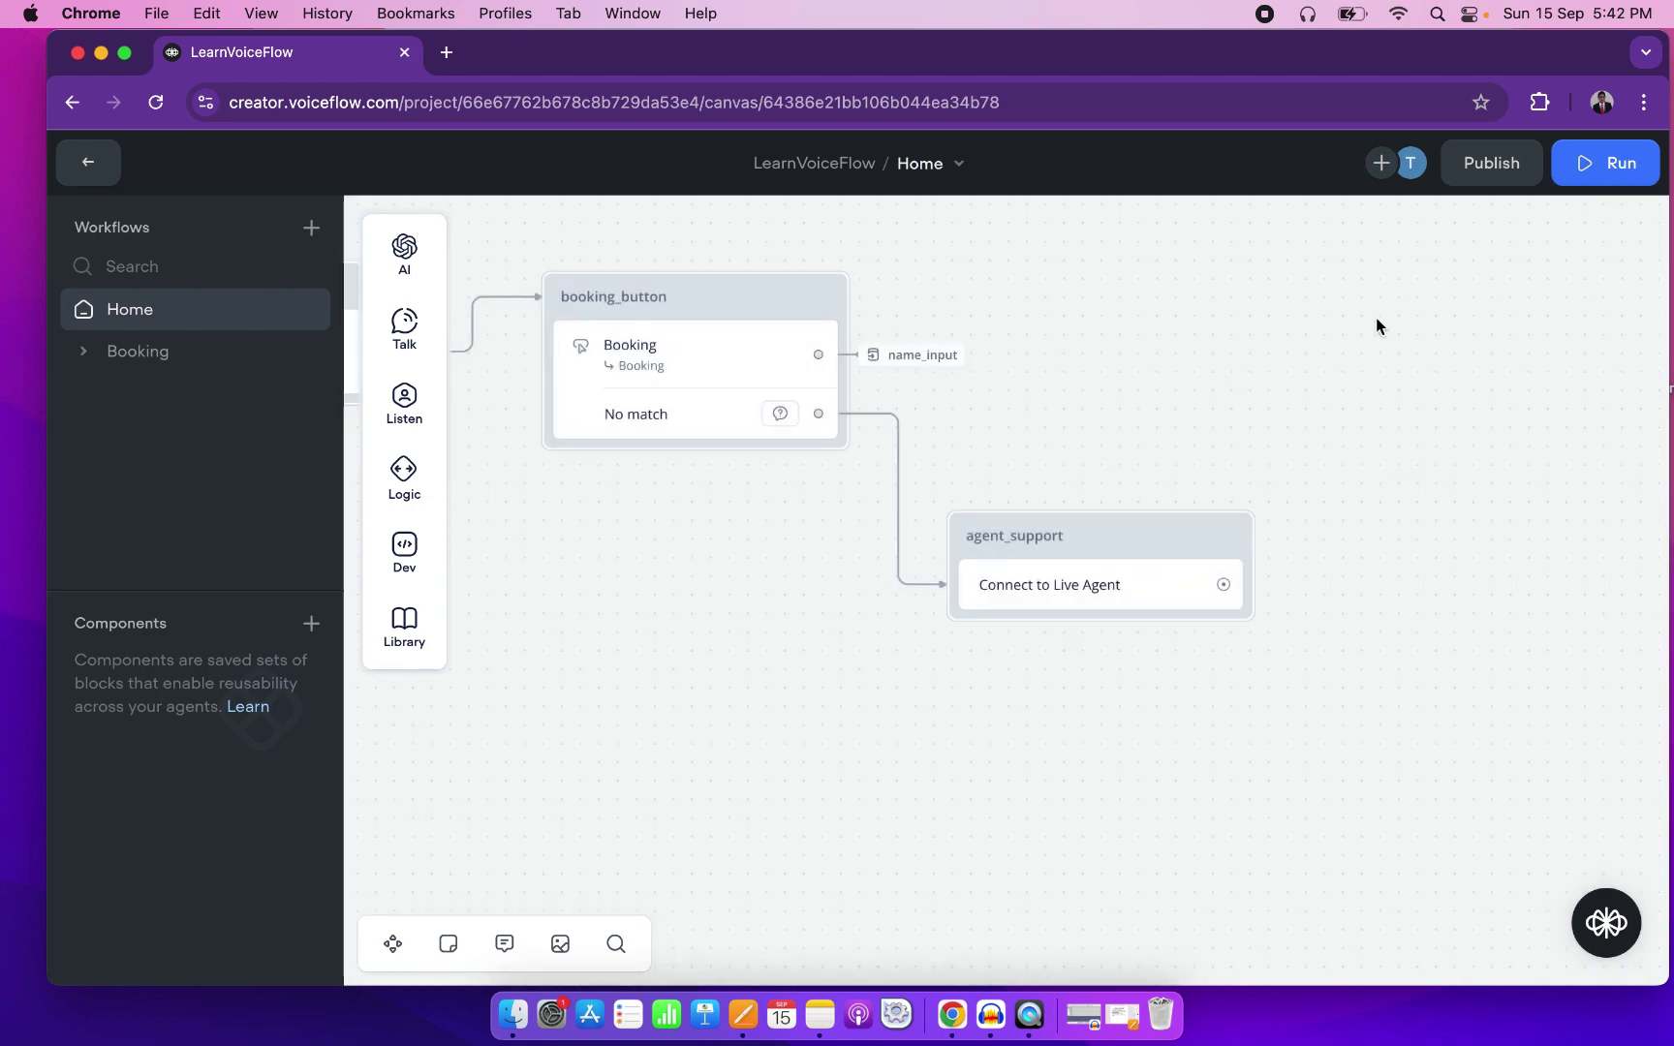
left_click(1639, 164)
left_click(1401, 646)
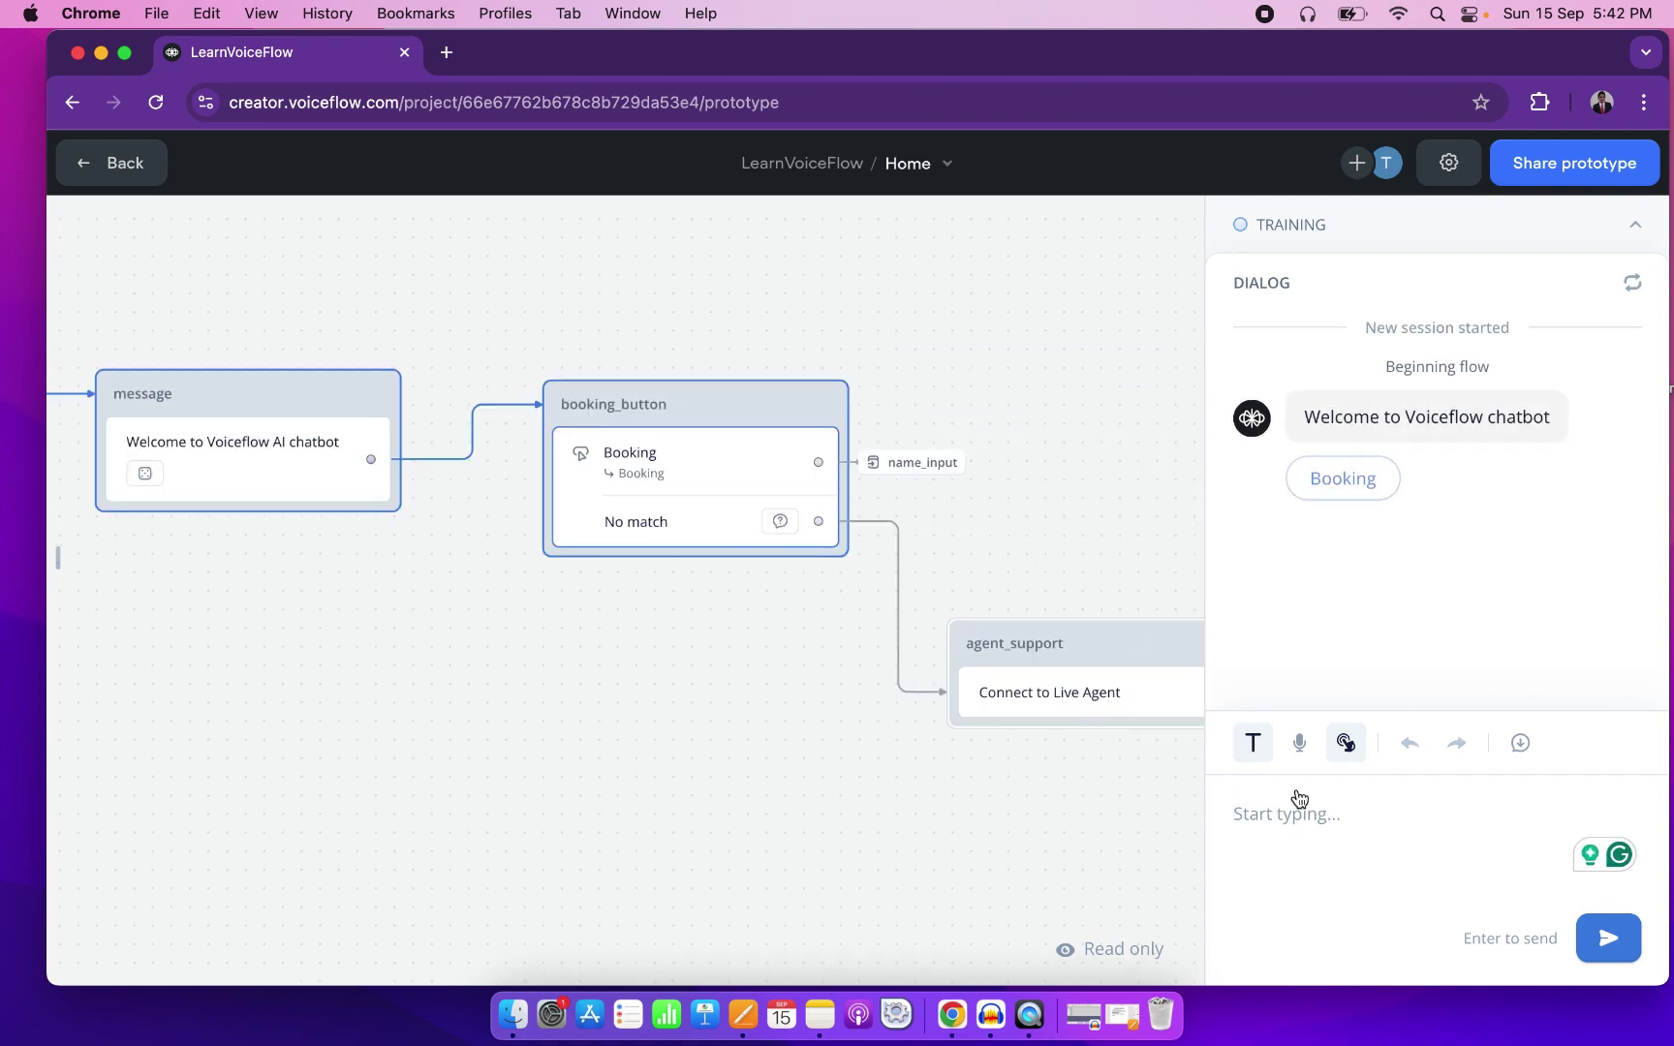
type("is is a test")
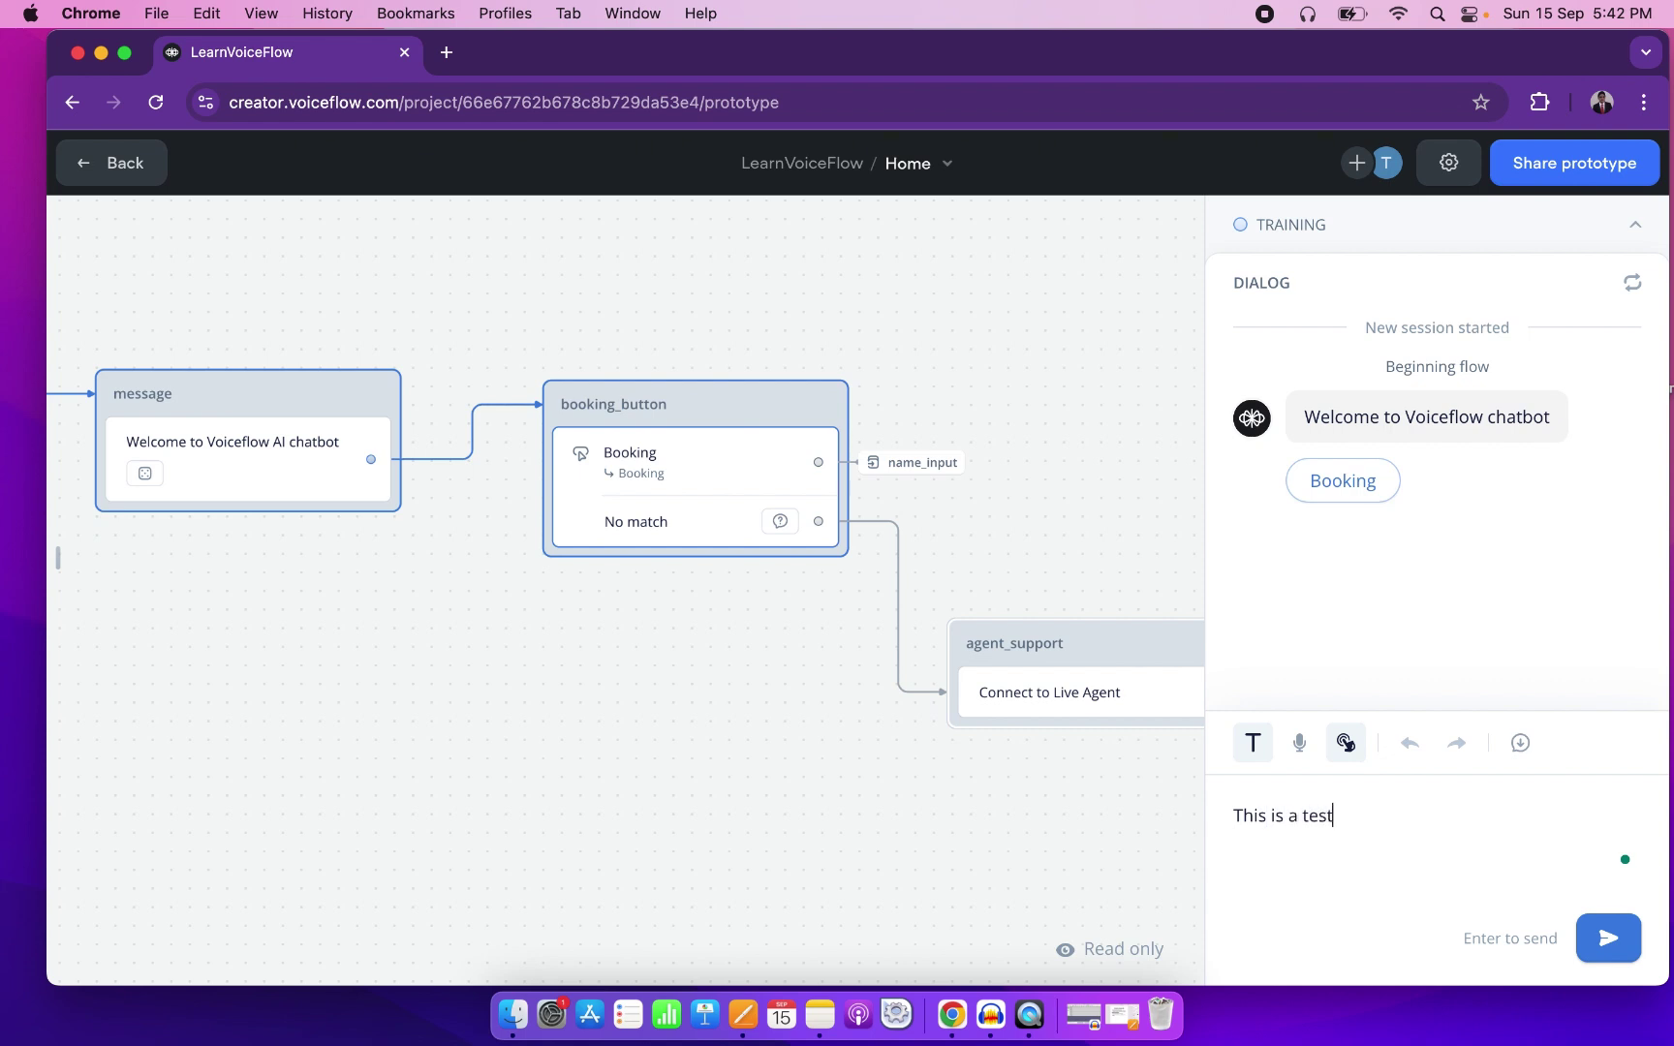
key("Return")
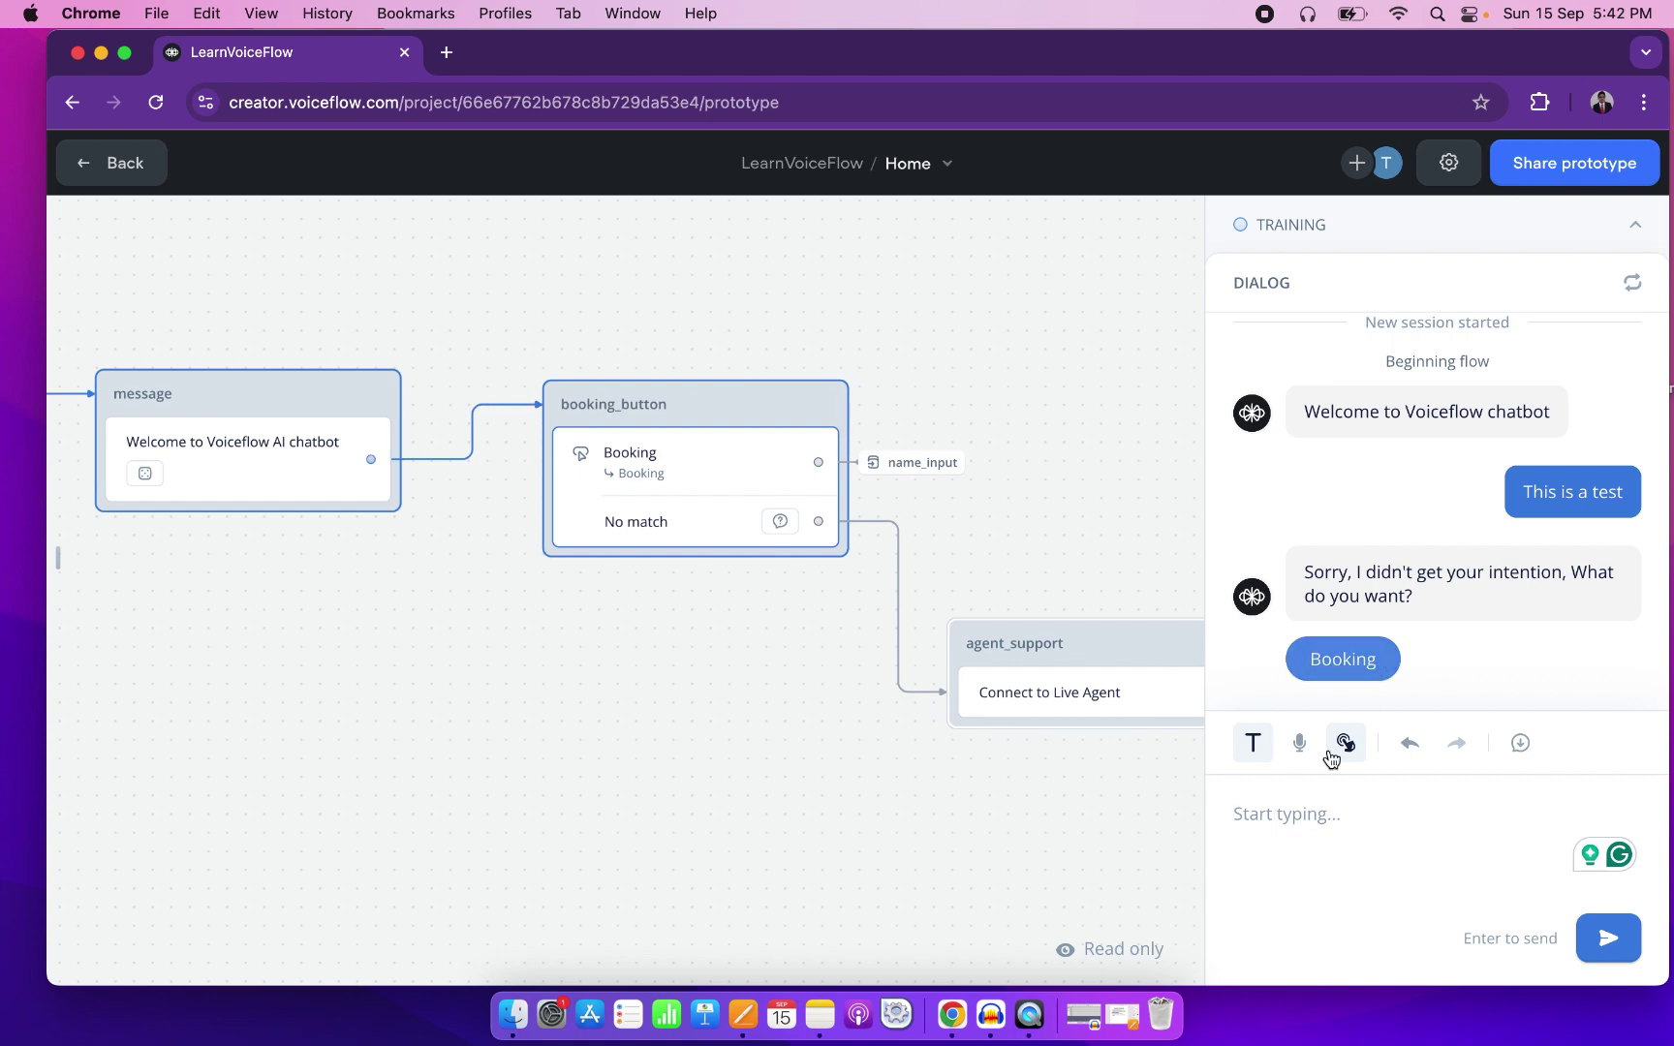
Send two more unmatched messages, "Thiis is a test" and "Test", to try out the remaining no-match handling.
type("Thiis is a test")
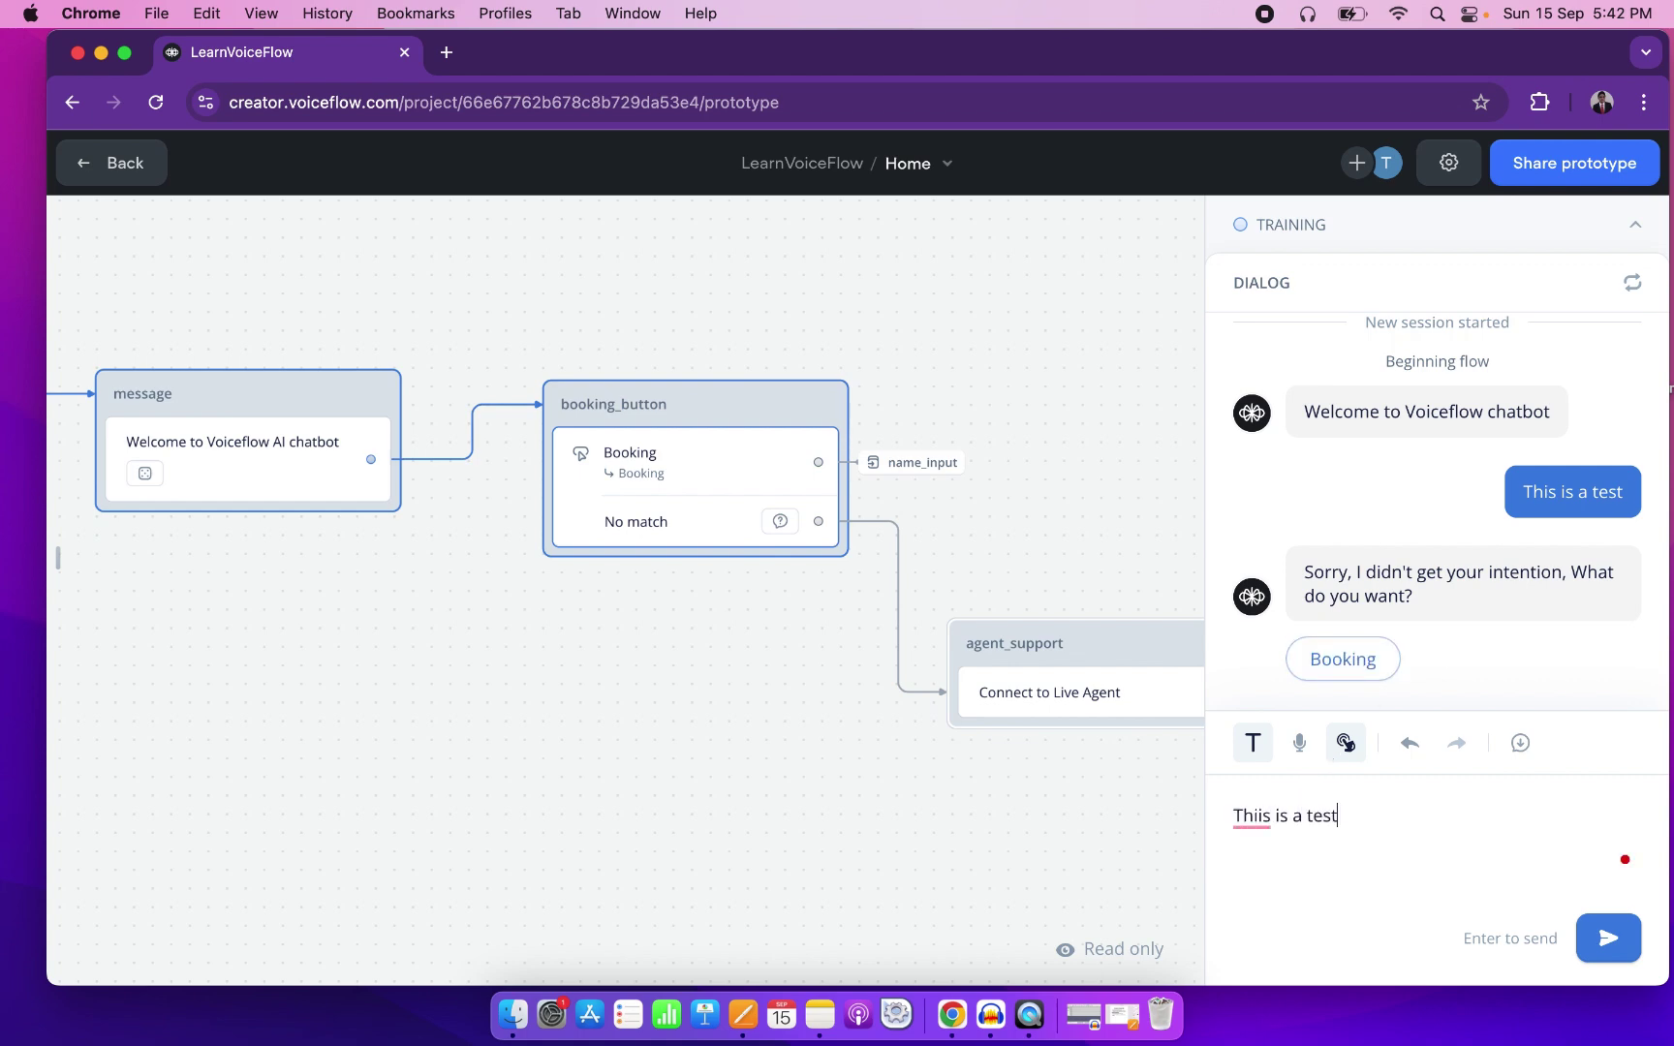
key("Return")
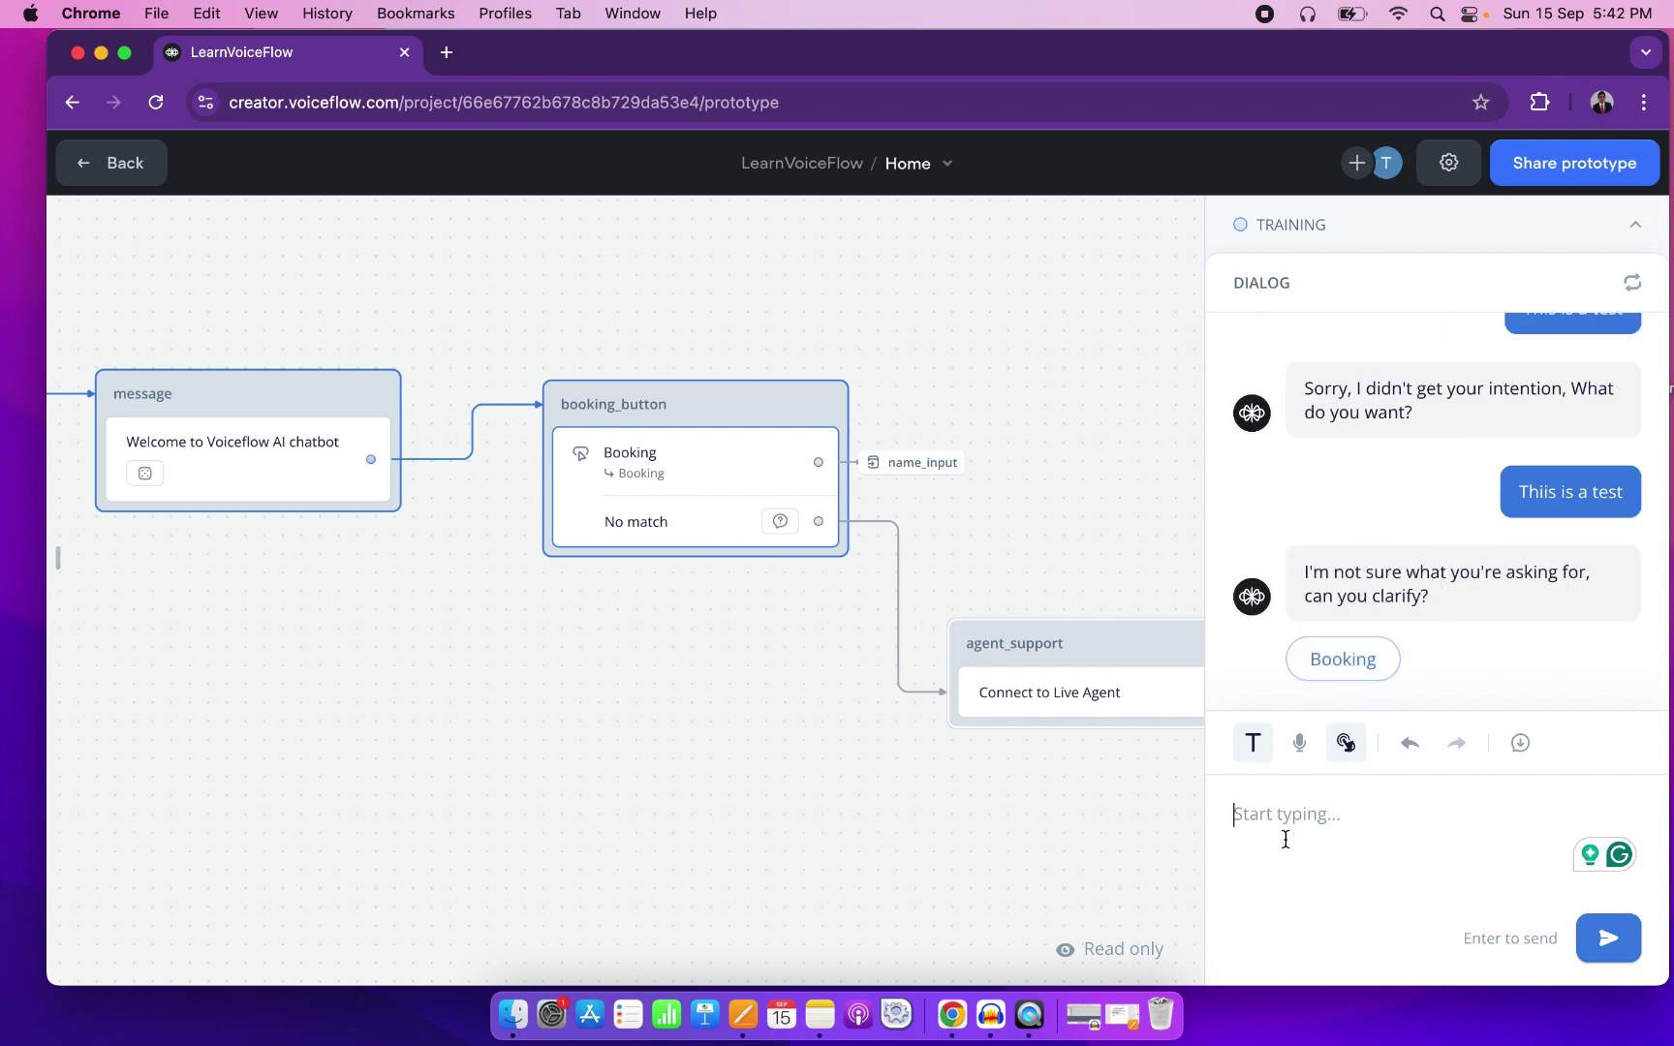
type("test")
key("Return")
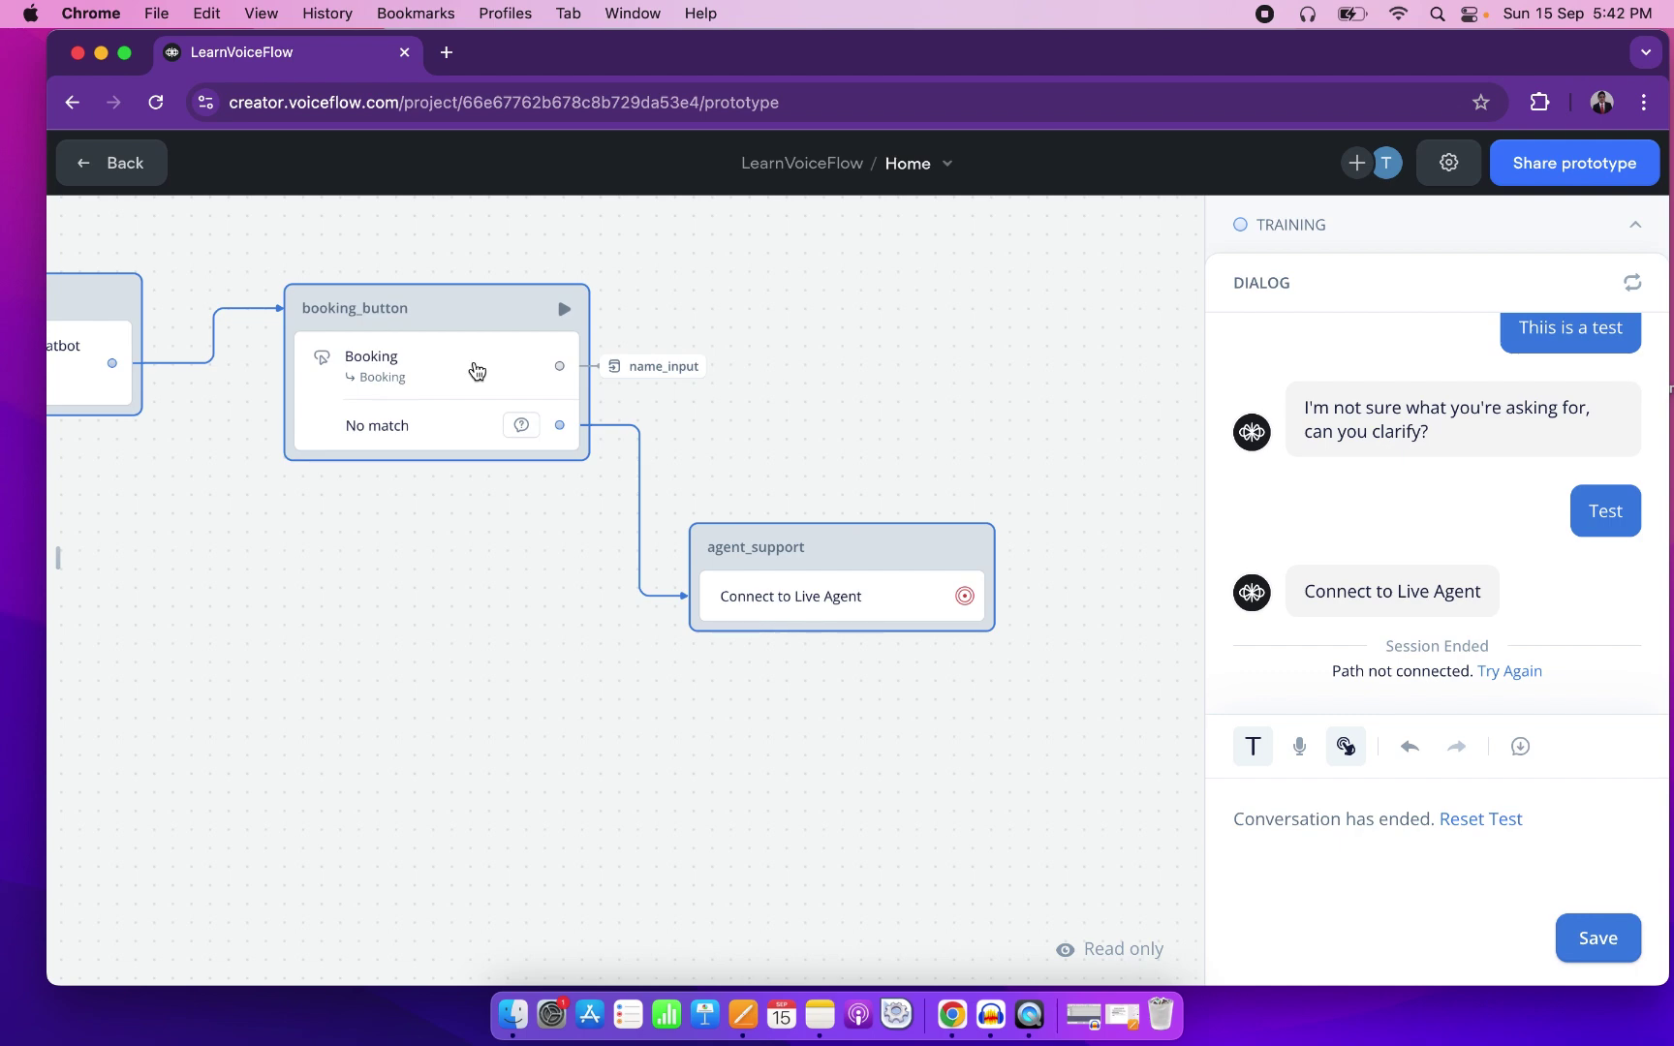
Remove the "Go to 'name_input' block" action from the Booking button in the booking_button block.
scroll(407, 510, "left", 10)
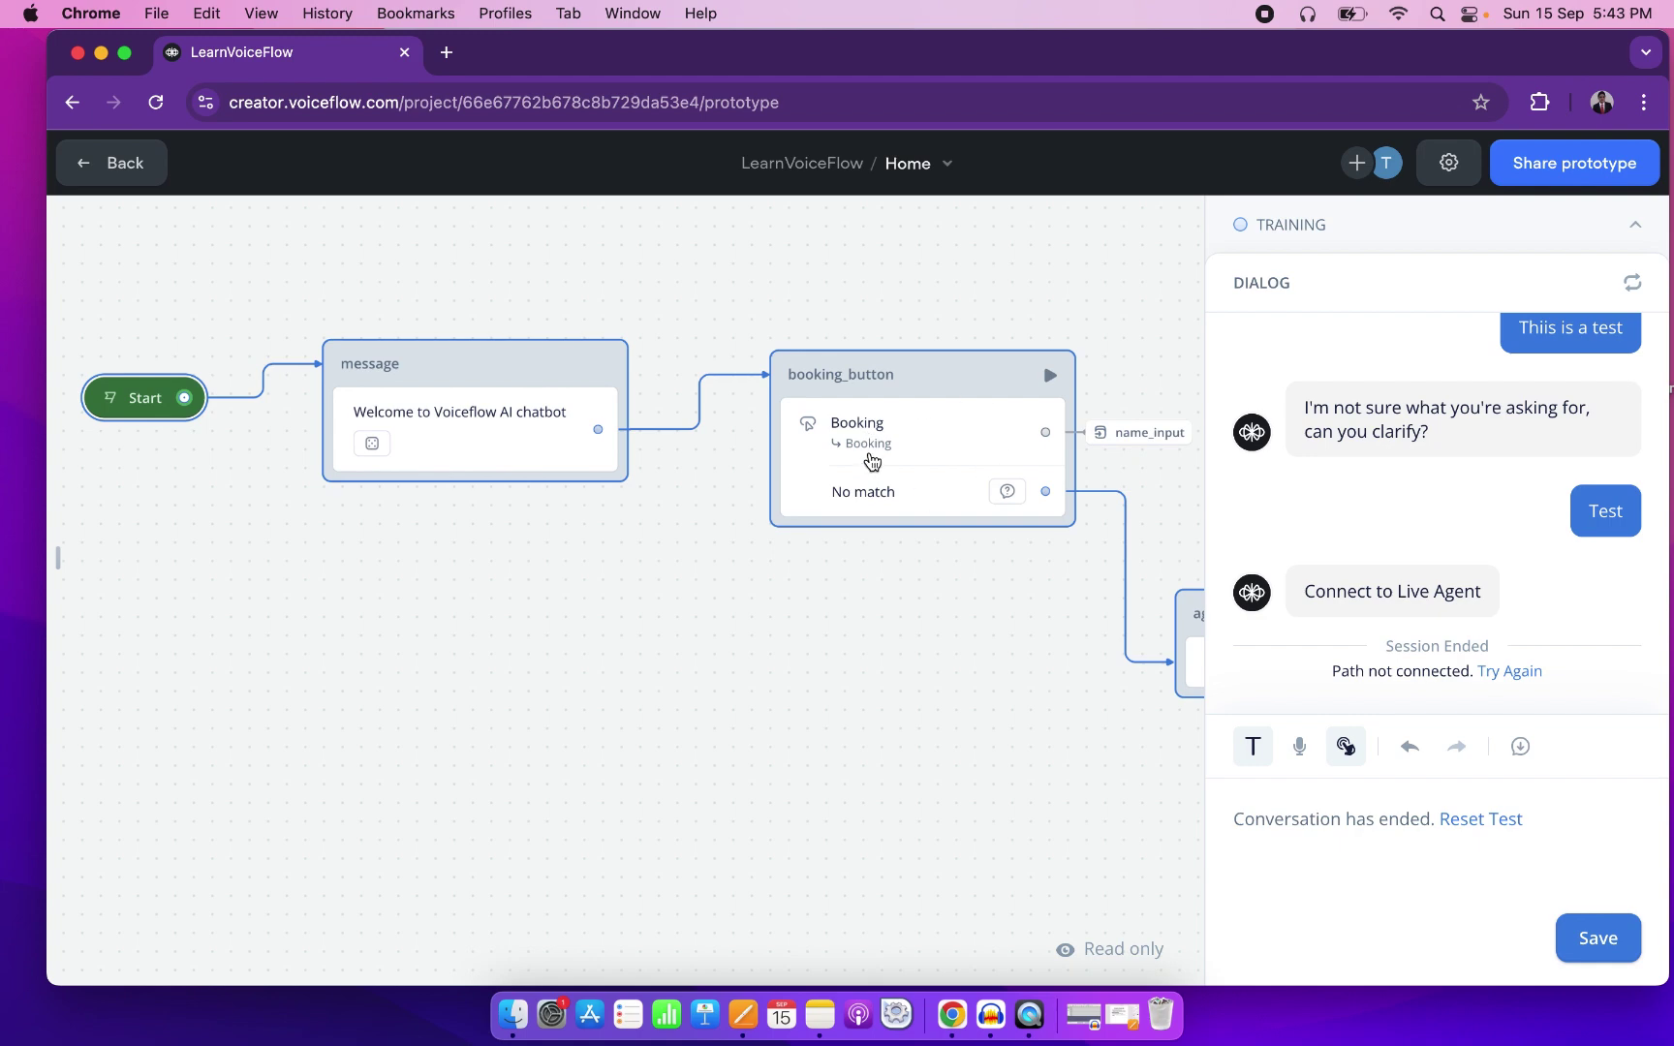
left_click(883, 447)
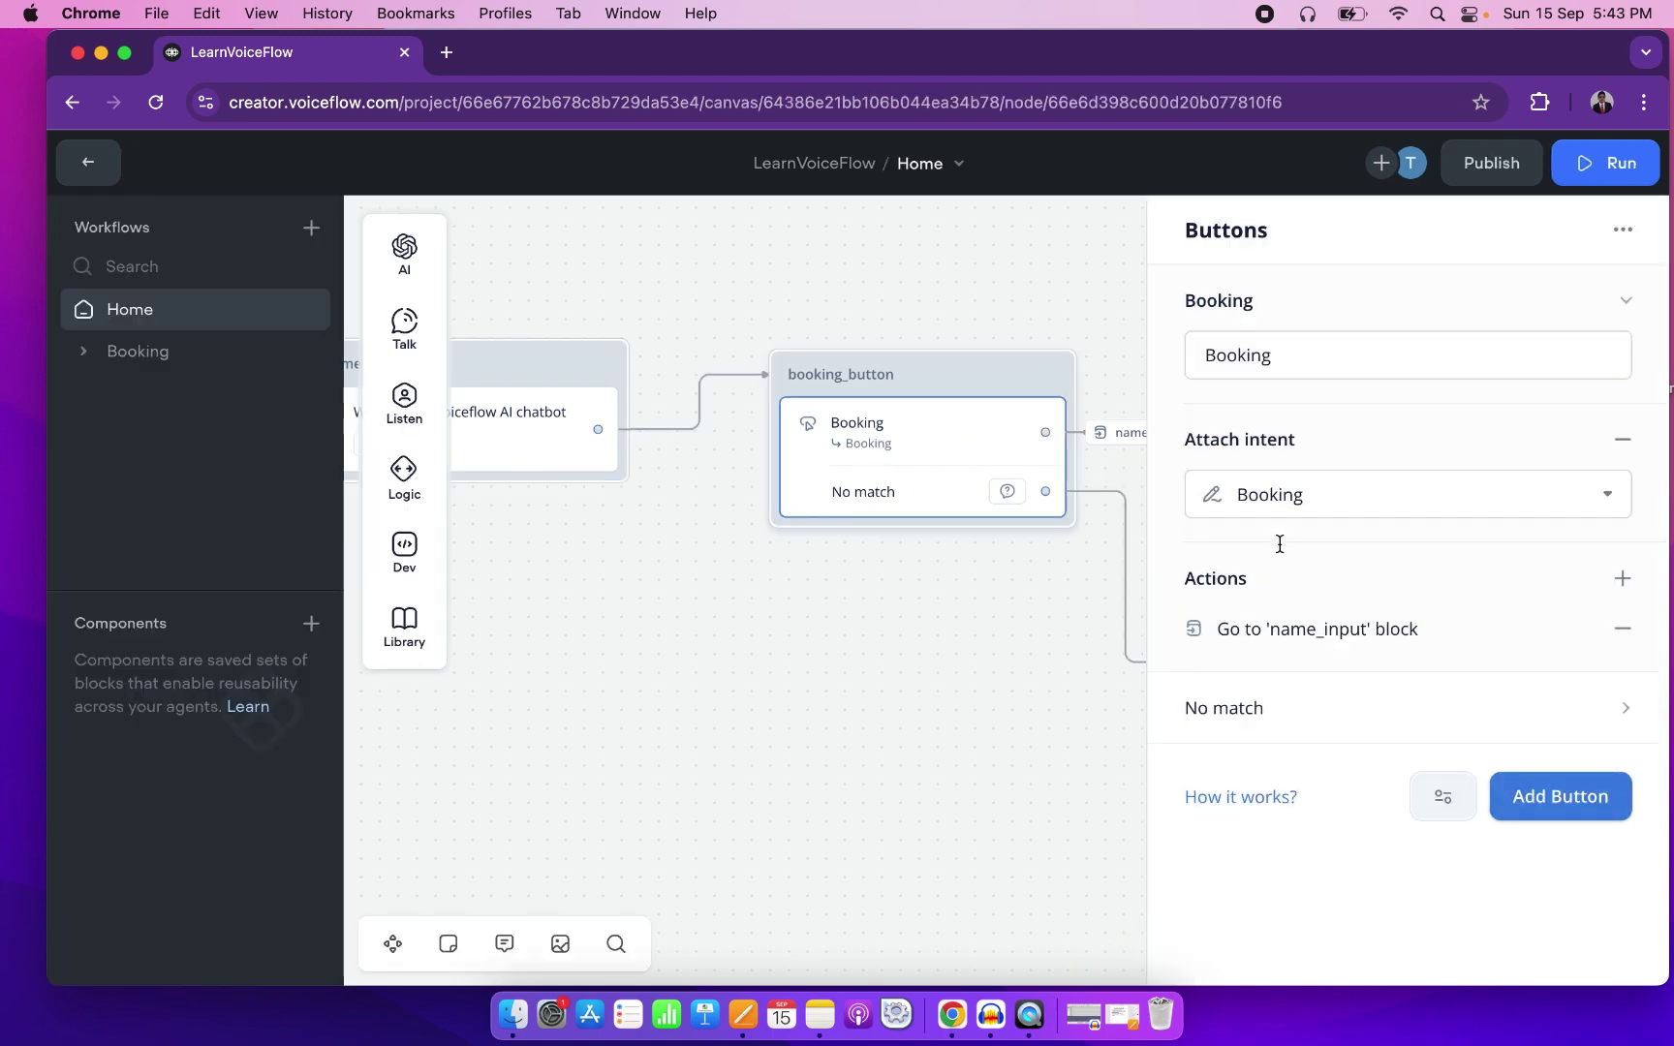
left_click(1624, 581)
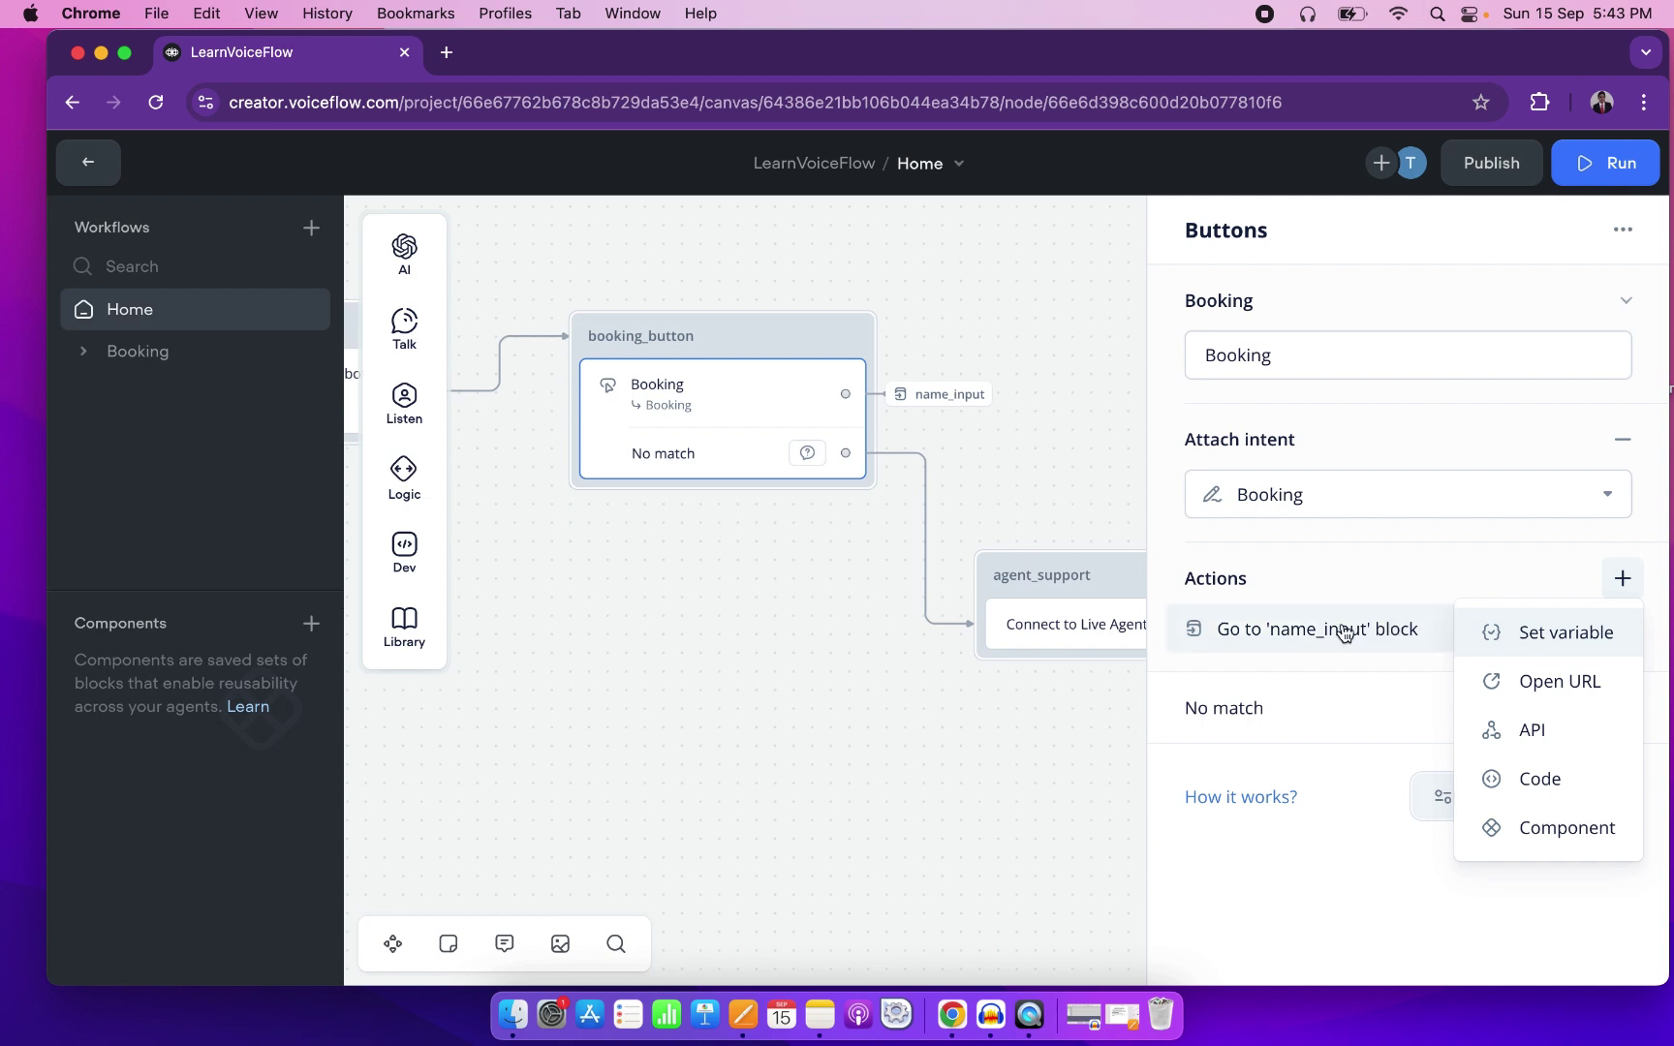
left_click(1342, 578)
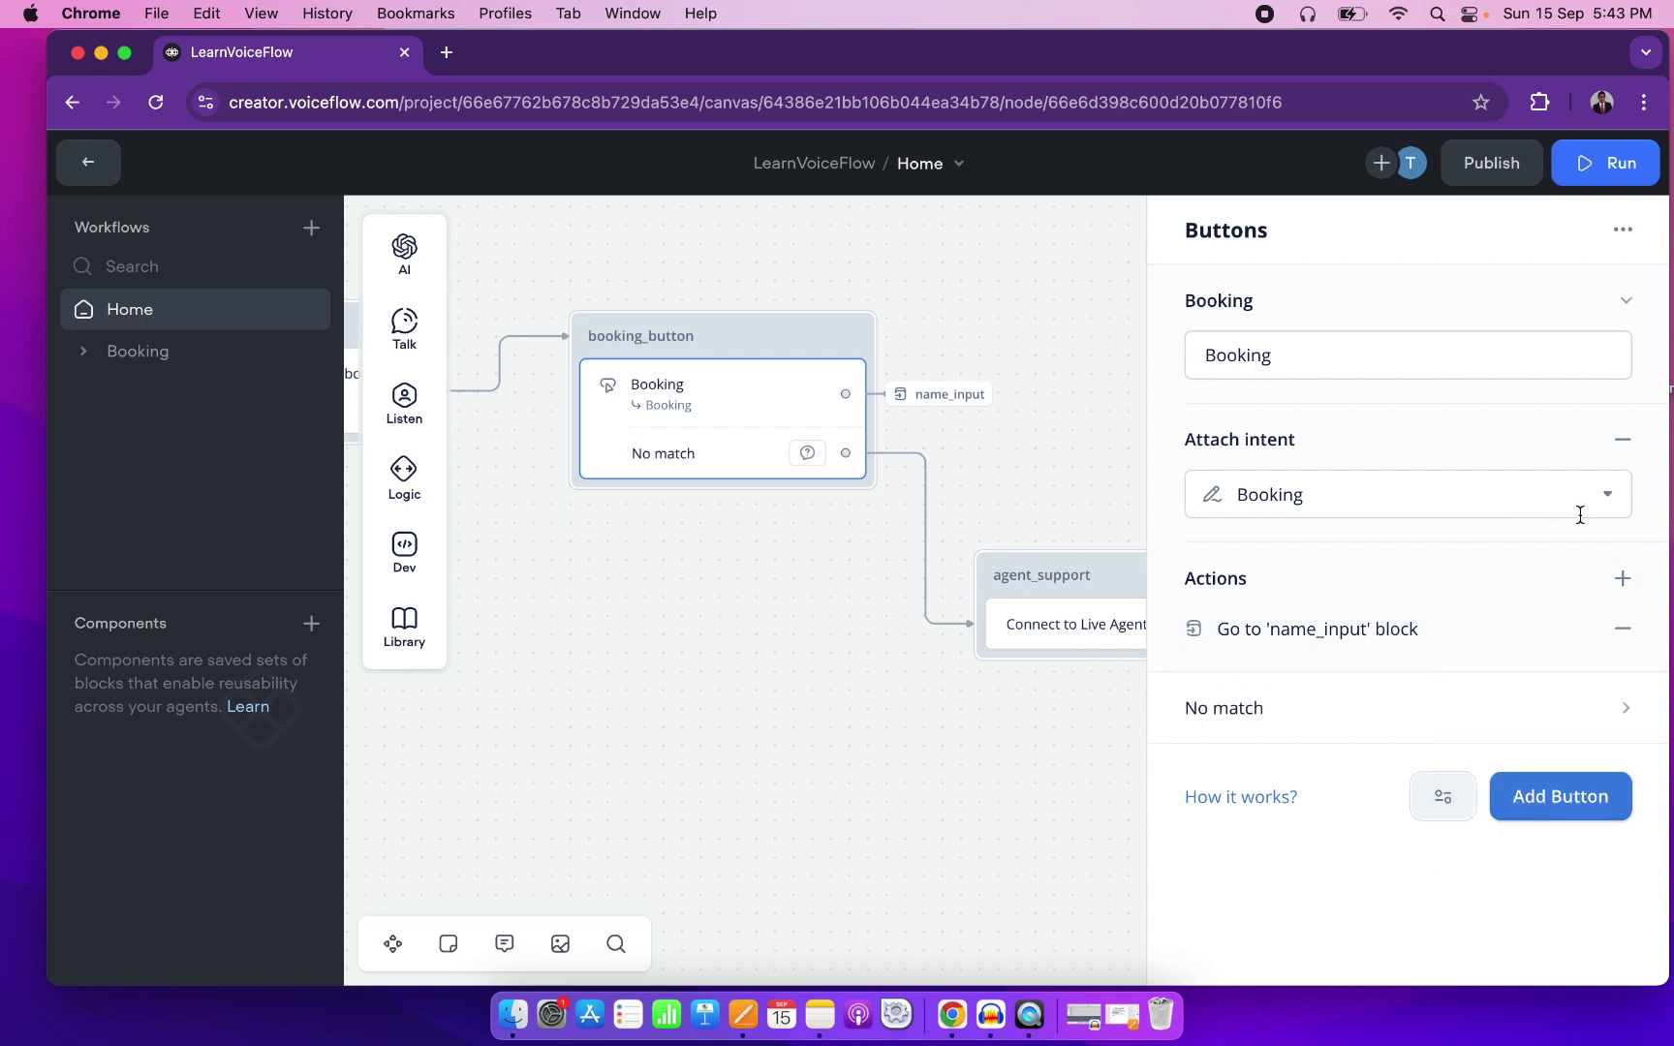
left_click(1622, 630)
left_click(1622, 580)
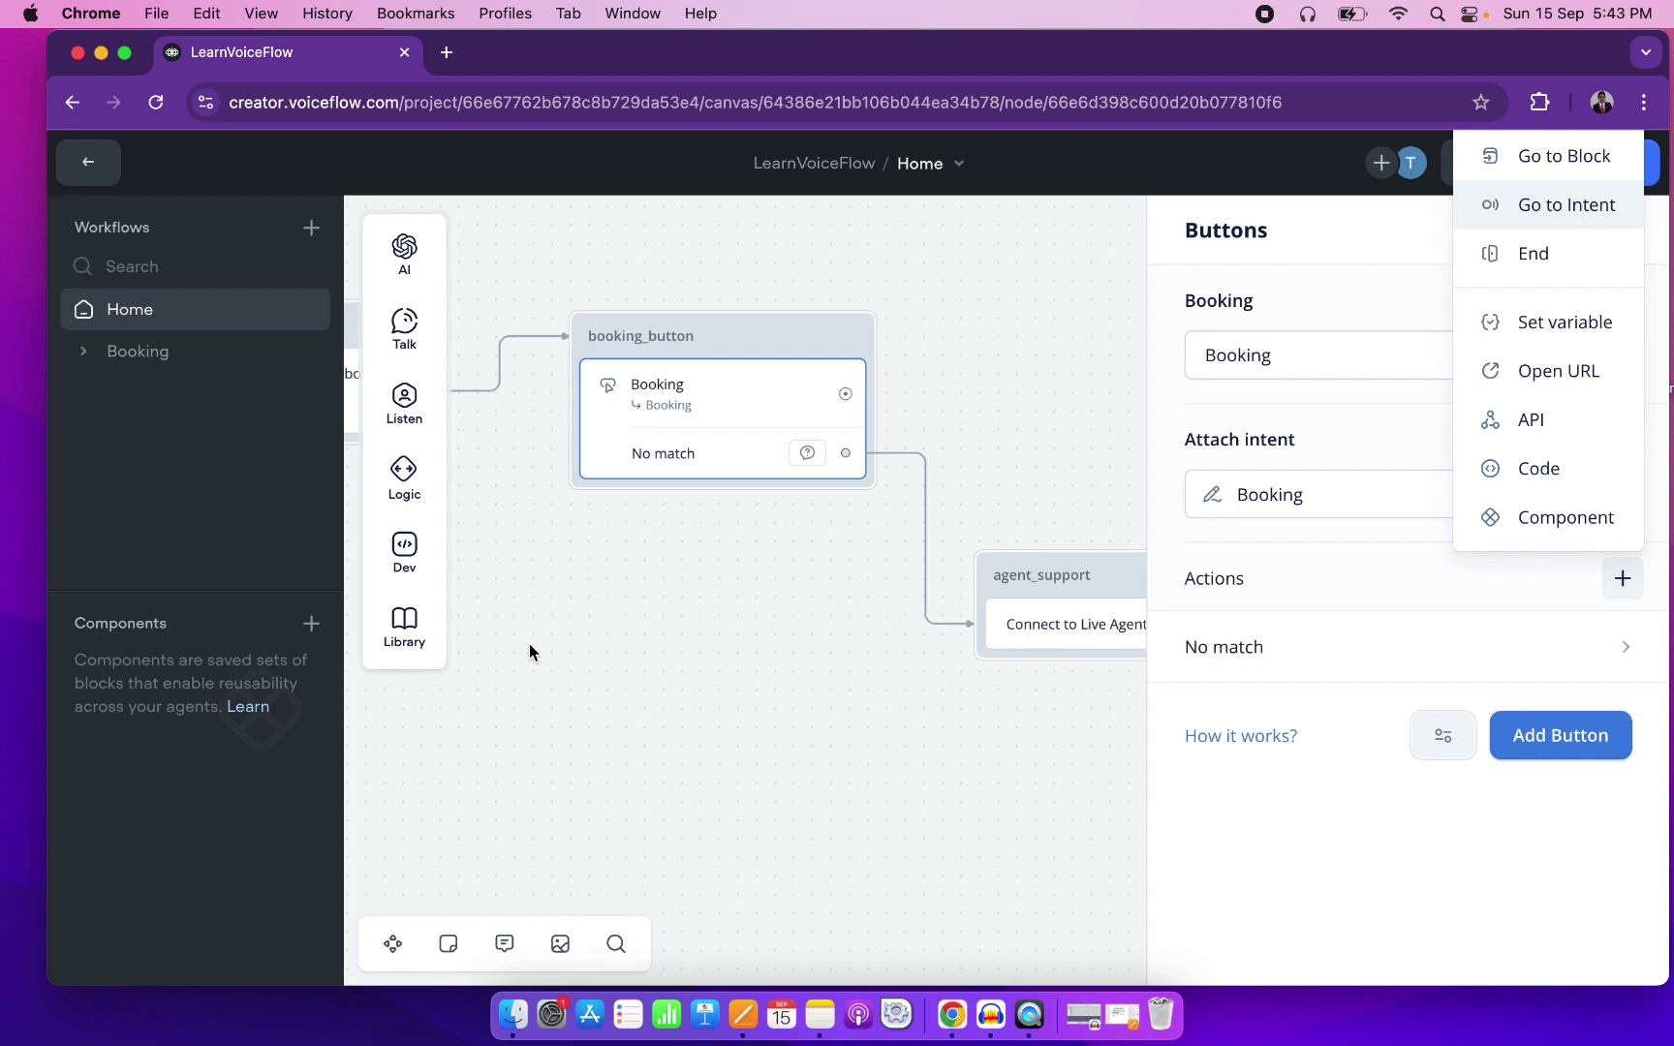
left_click(597, 634)
Add the Booking intent as the trigger at the start of the Booking workflow.
left_click(152, 365)
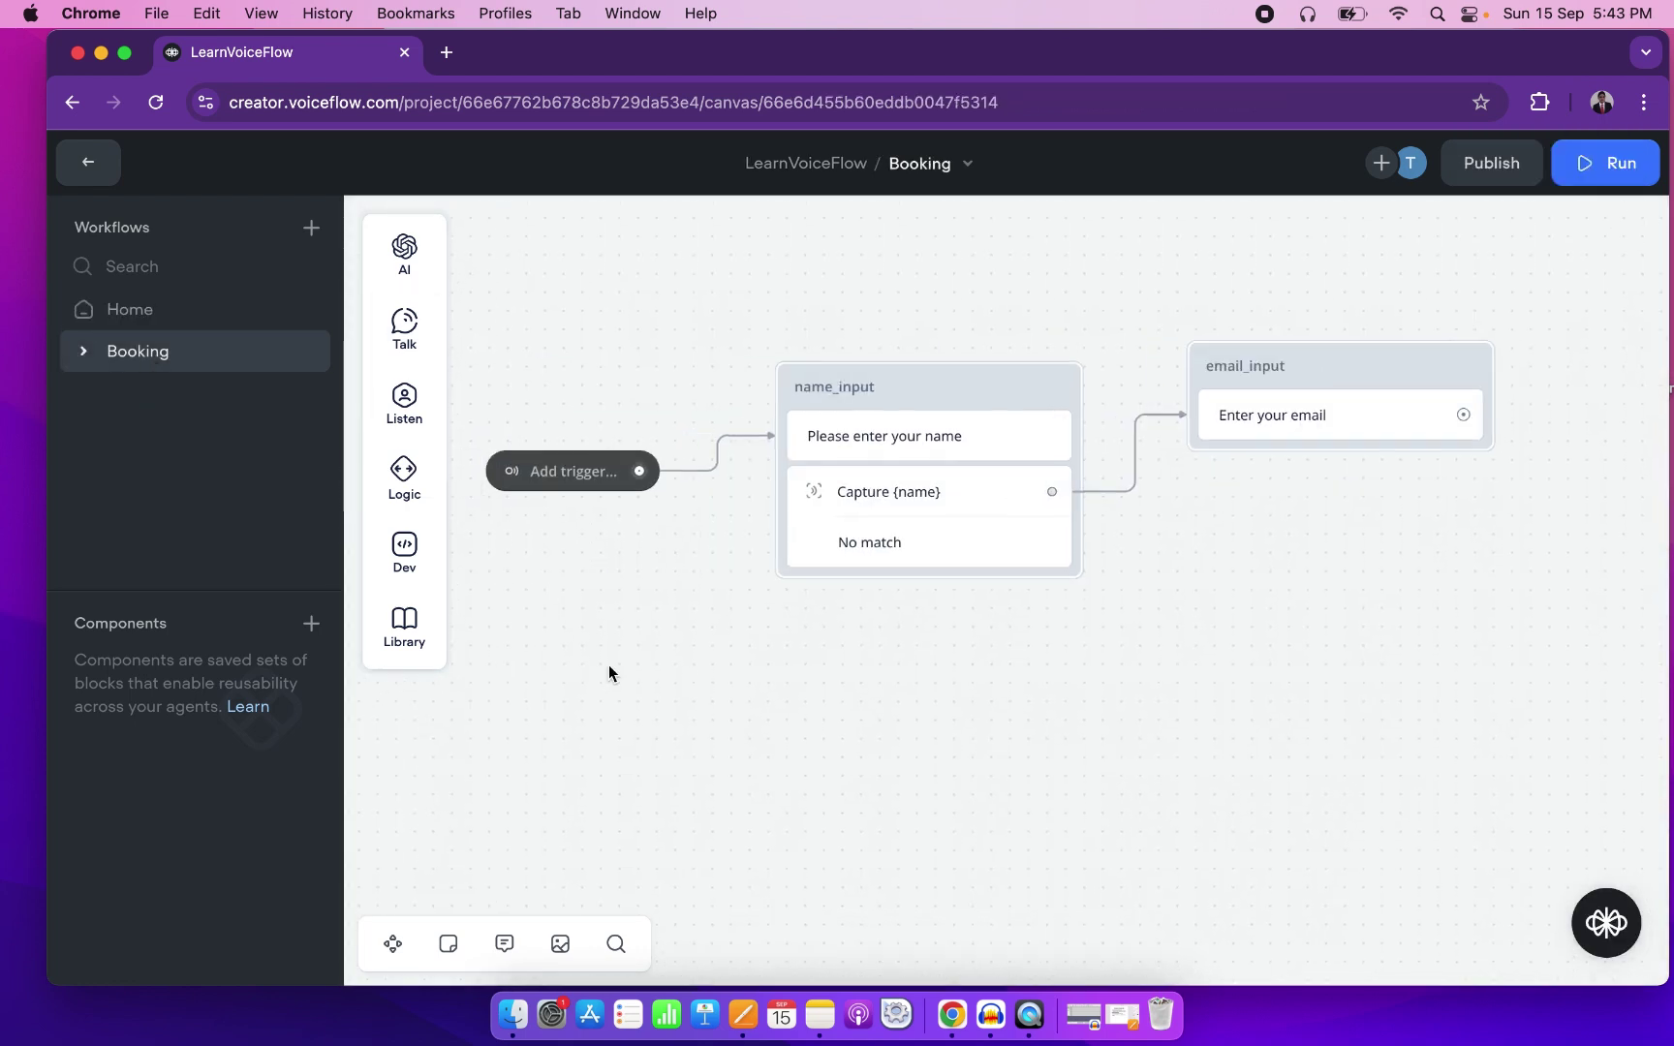
left_click(721, 471)
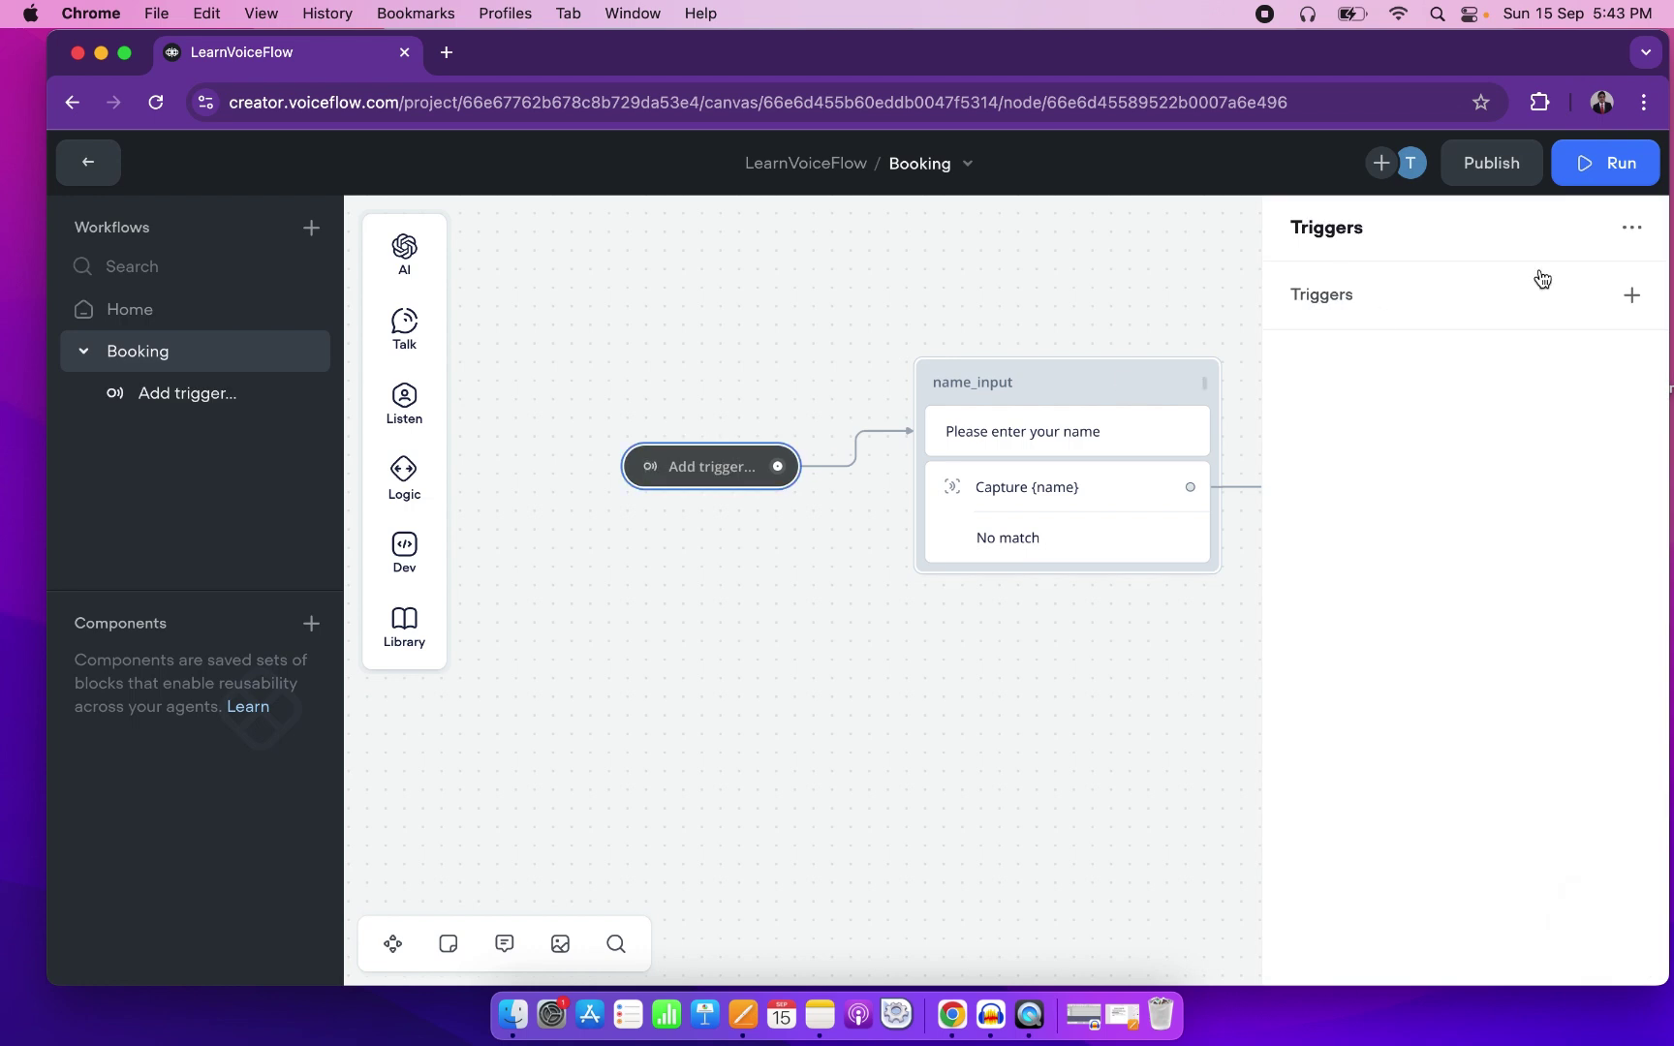
left_click(1633, 294)
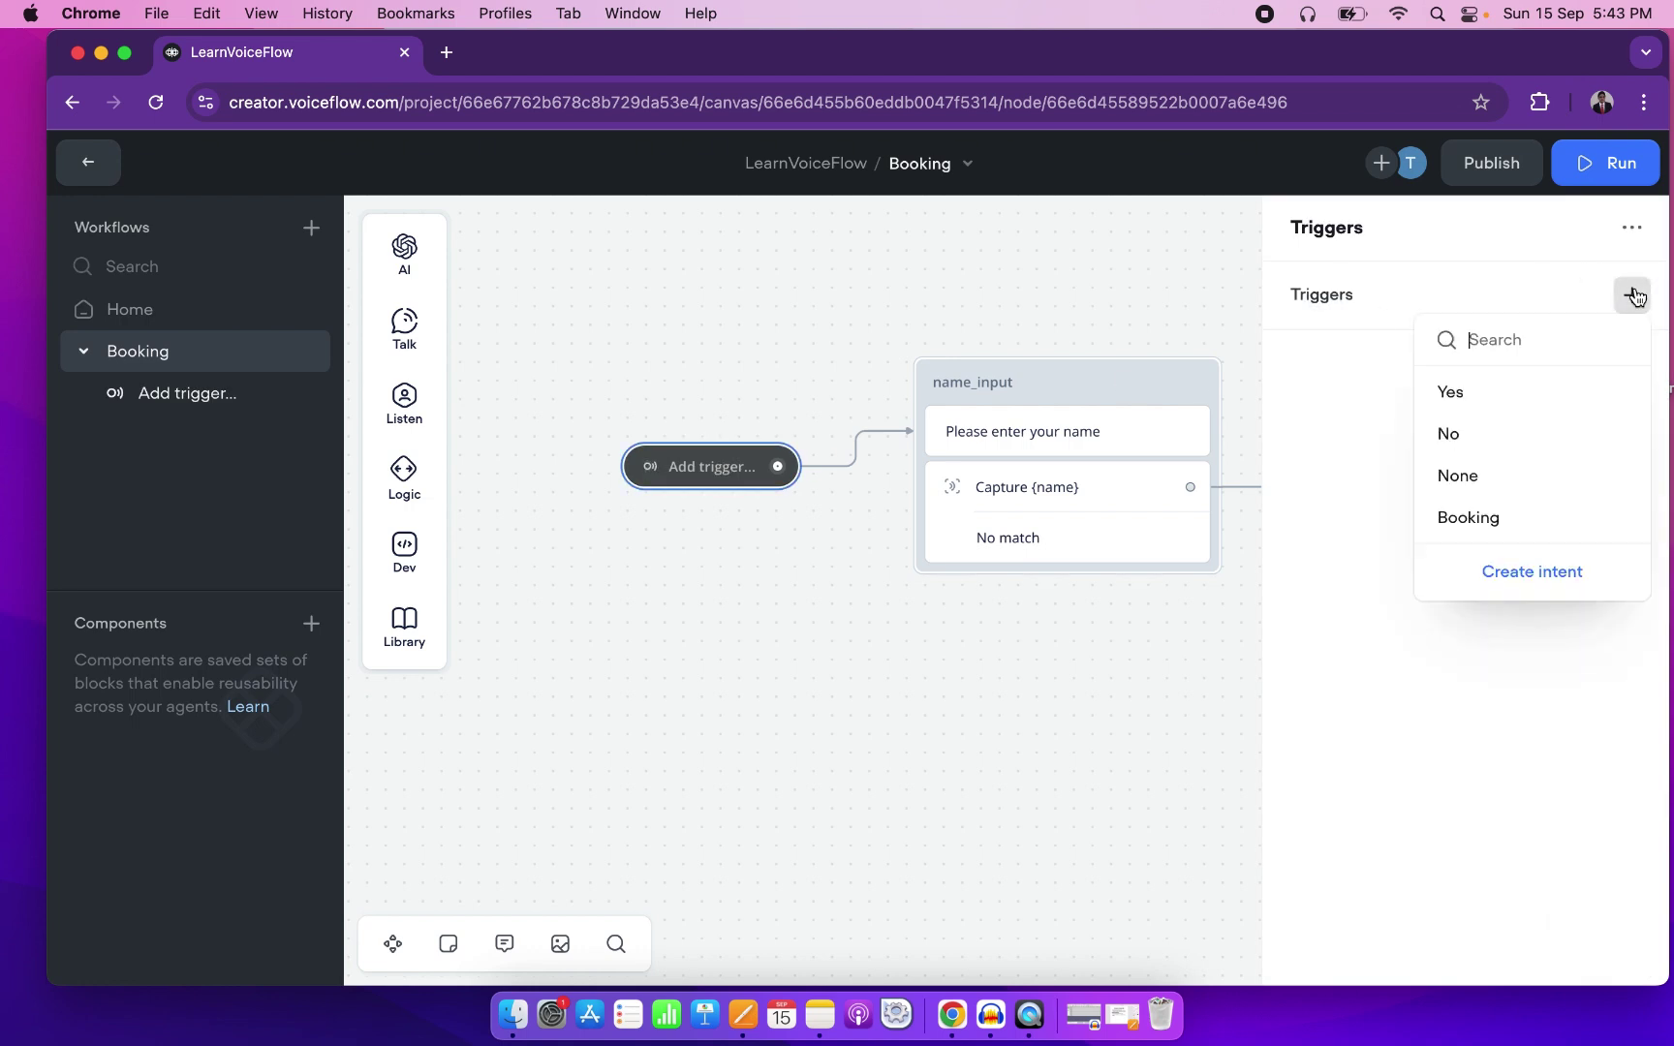
left_click(1472, 518)
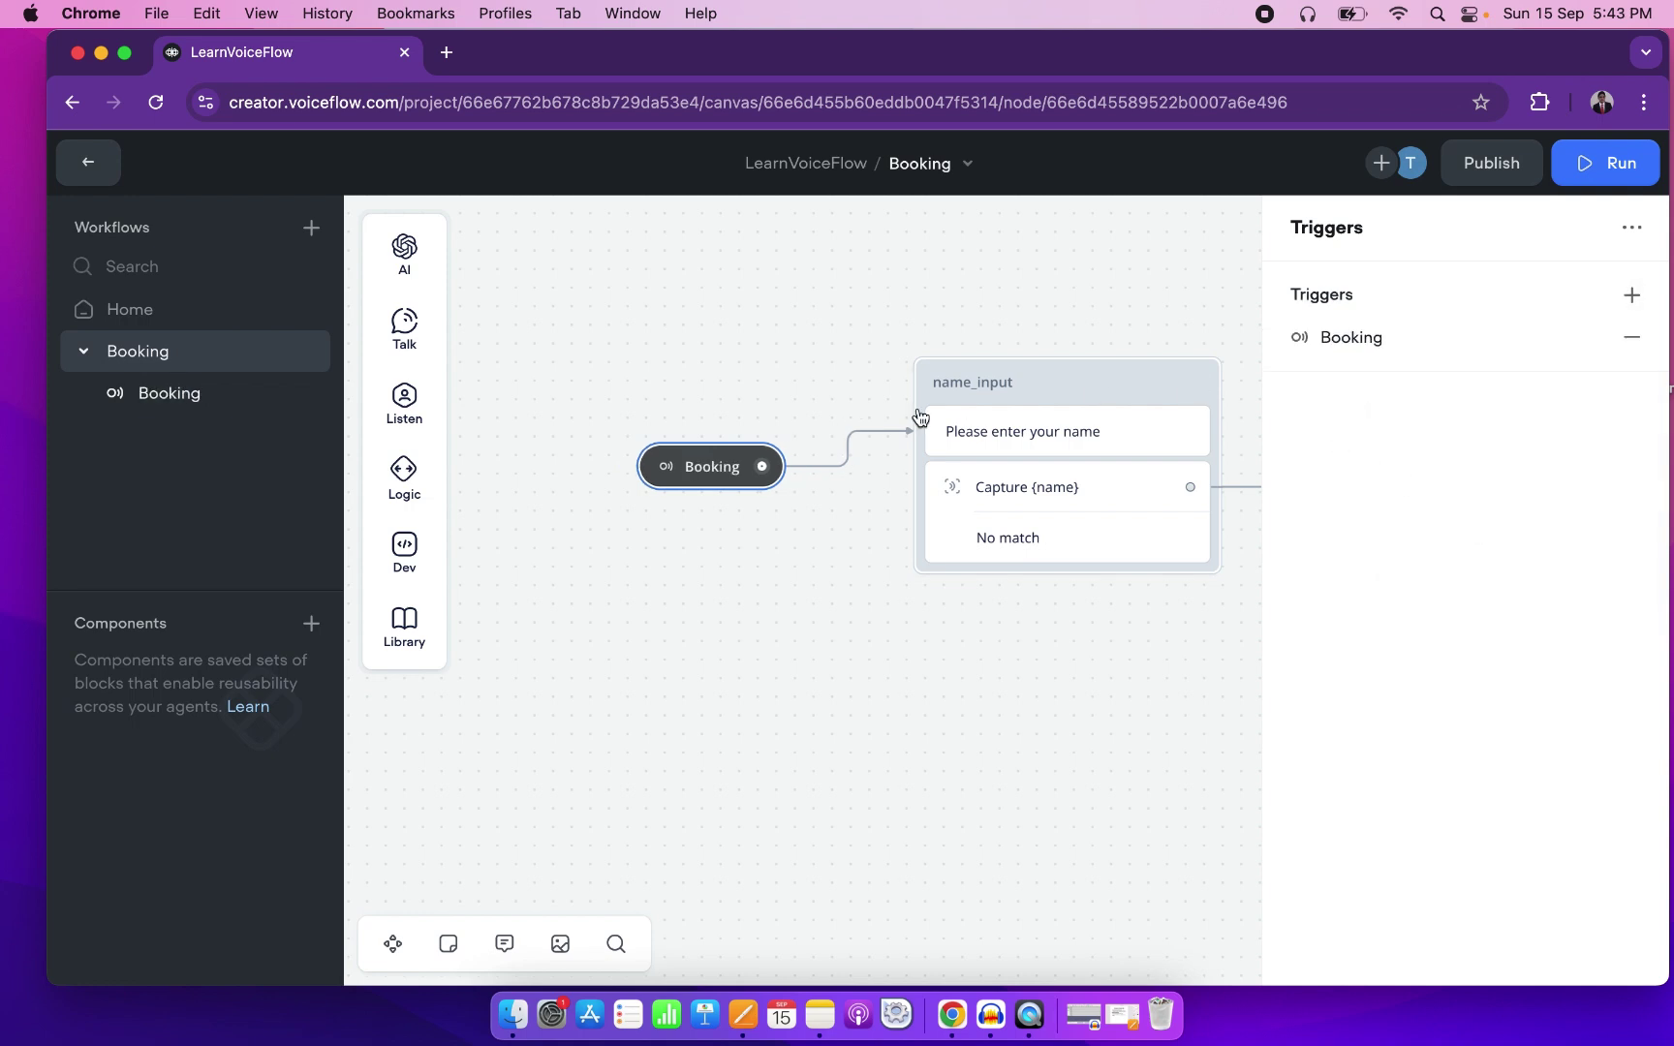
Add a Go to Intent action to the Home workflow's Booking button, targeting the Booking workflow's Booking intent.
left_click(116, 324)
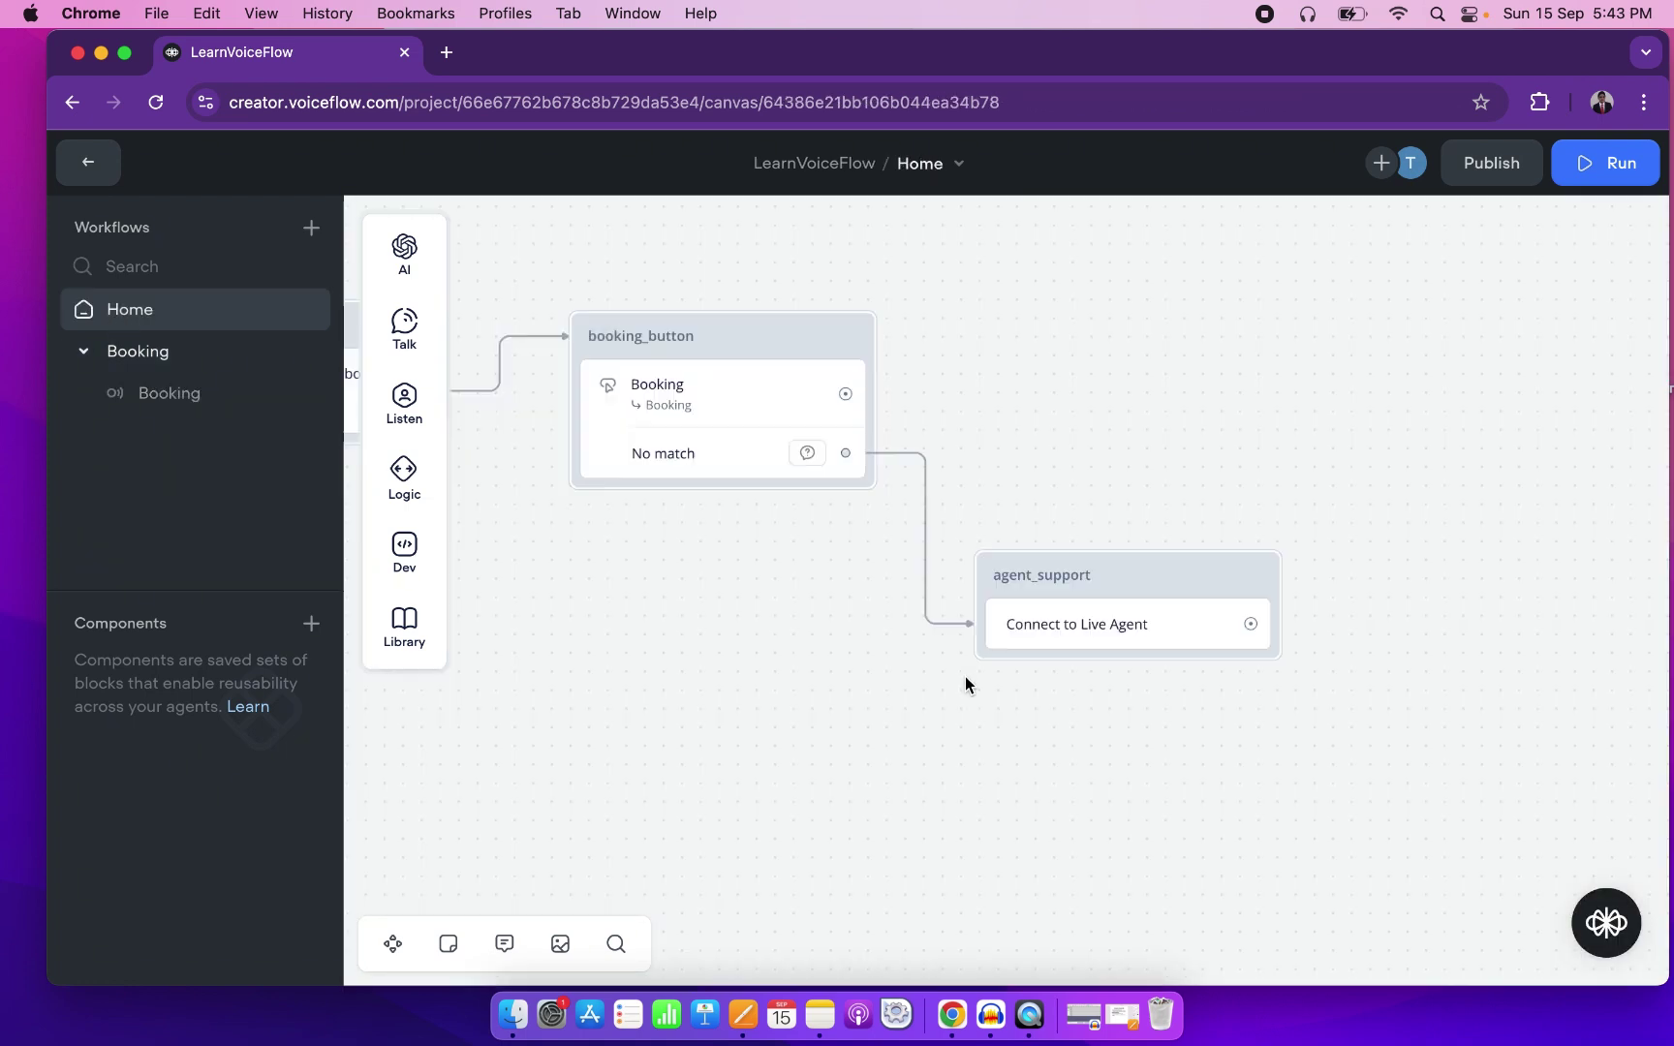
left_click(729, 396)
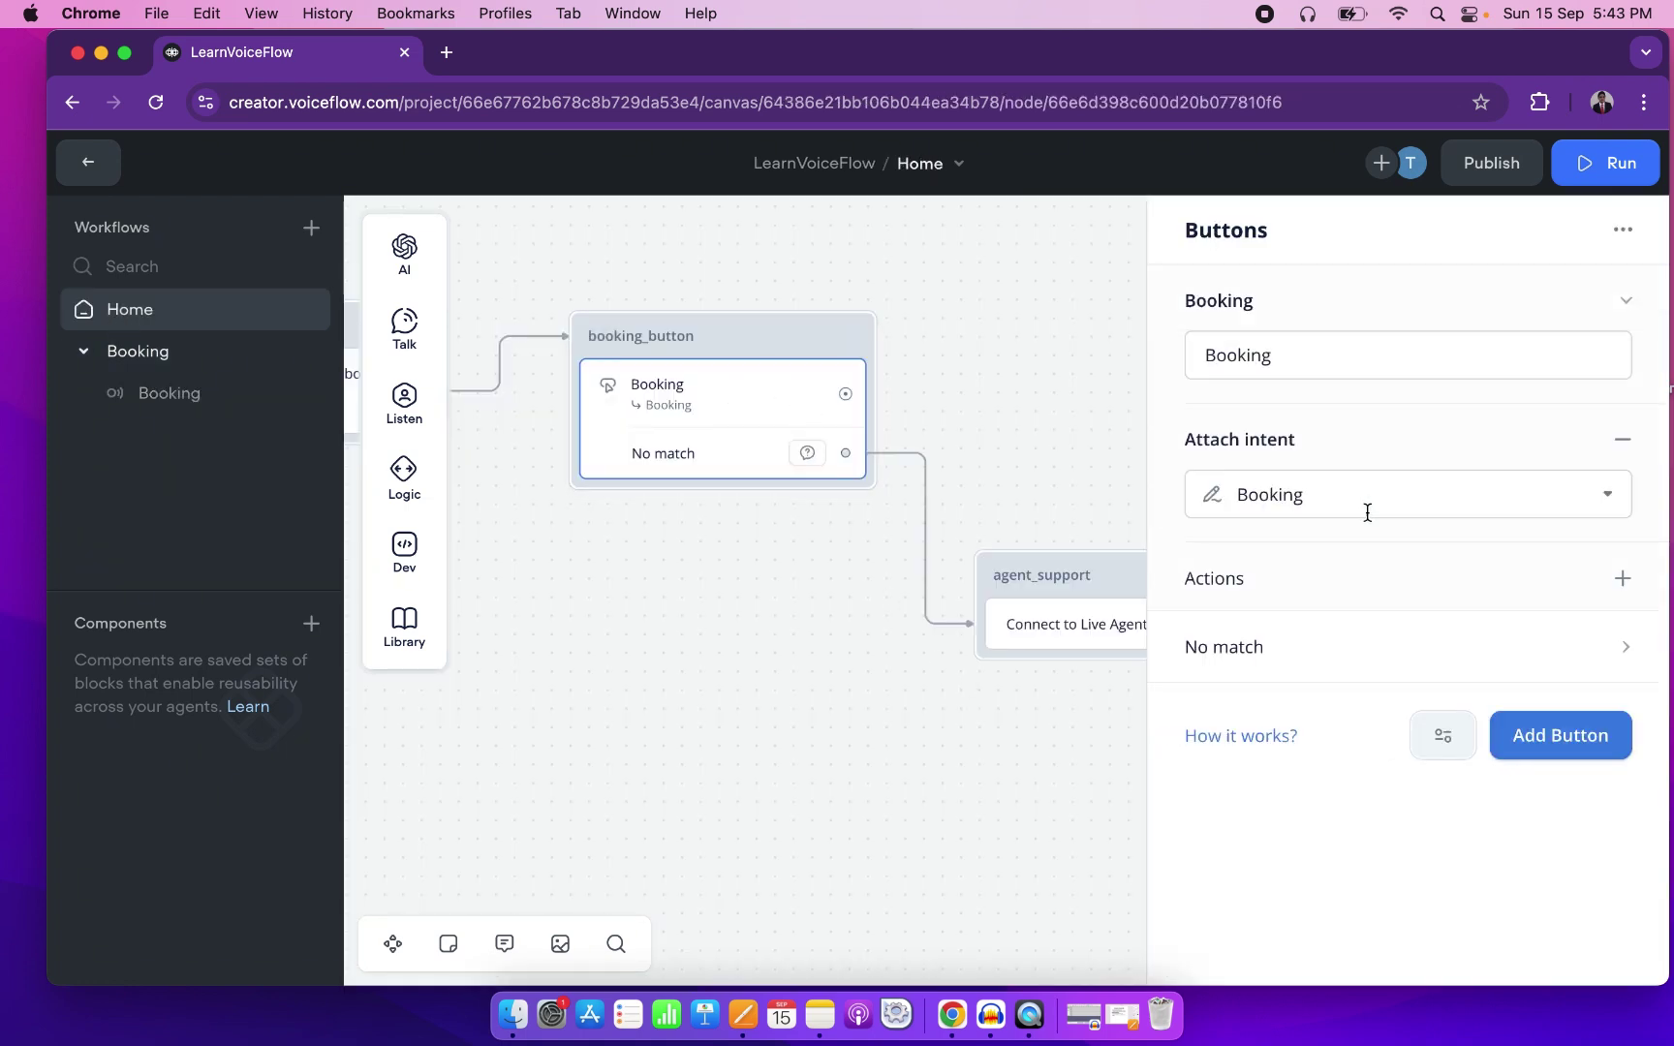
left_click(1623, 578)
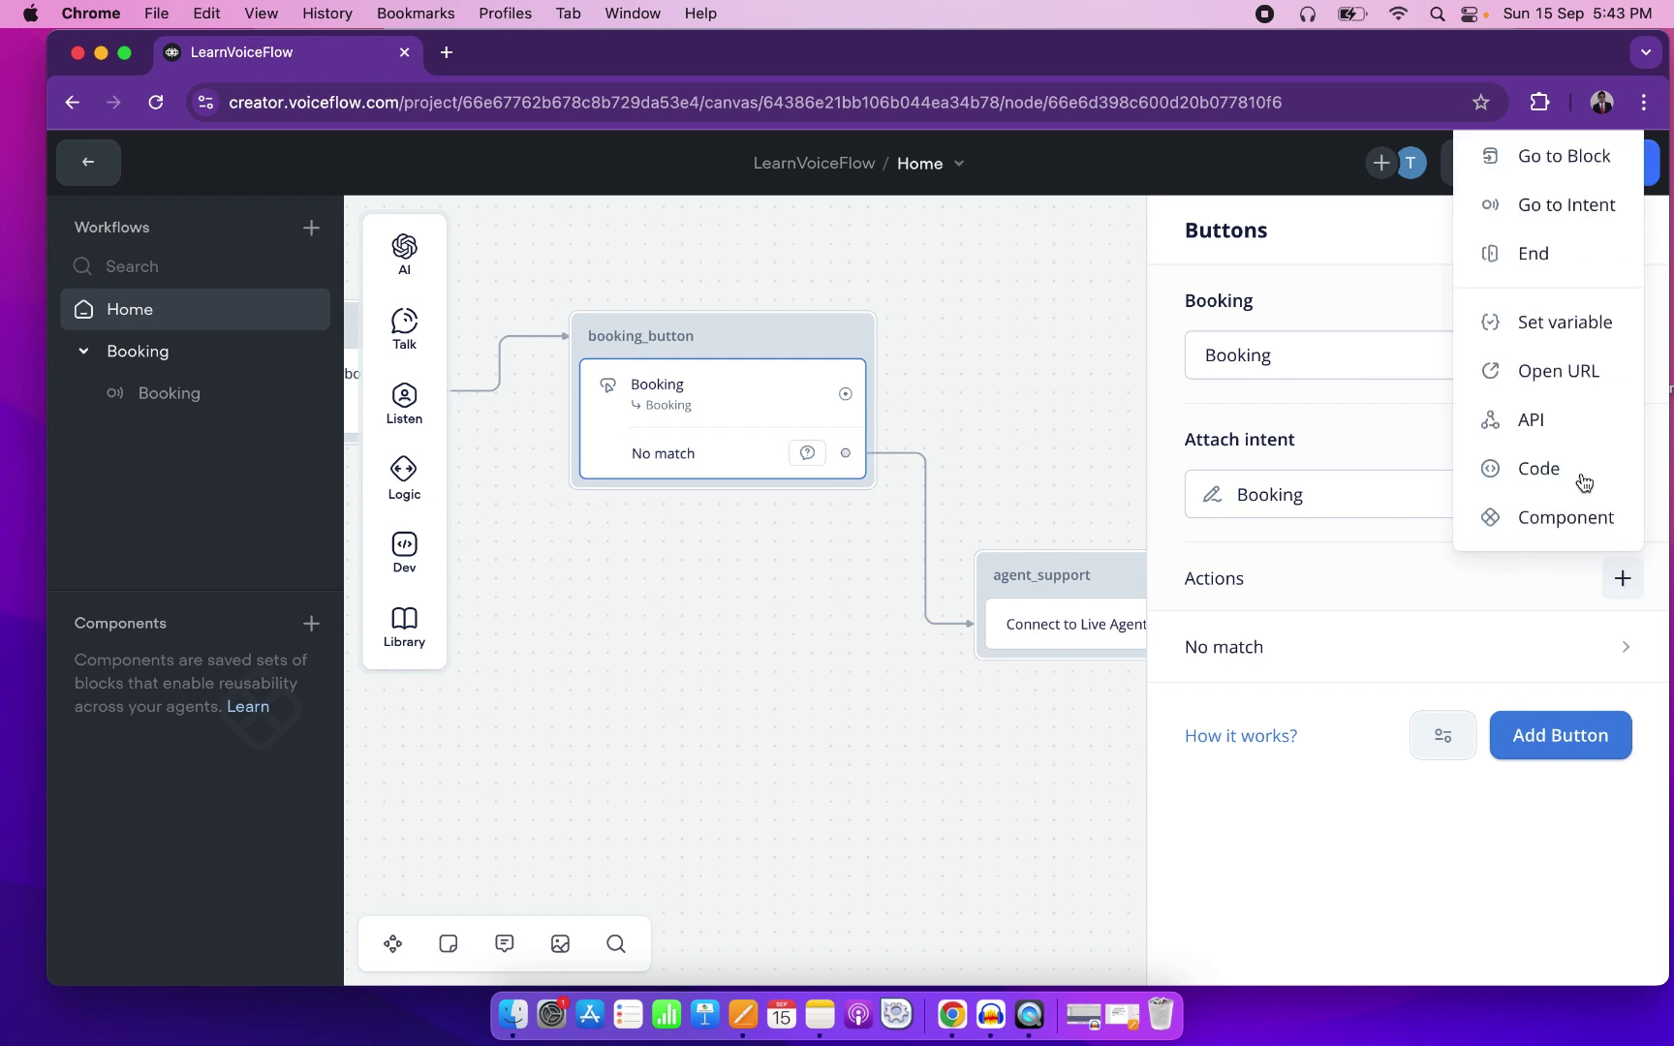
left_click(1582, 223)
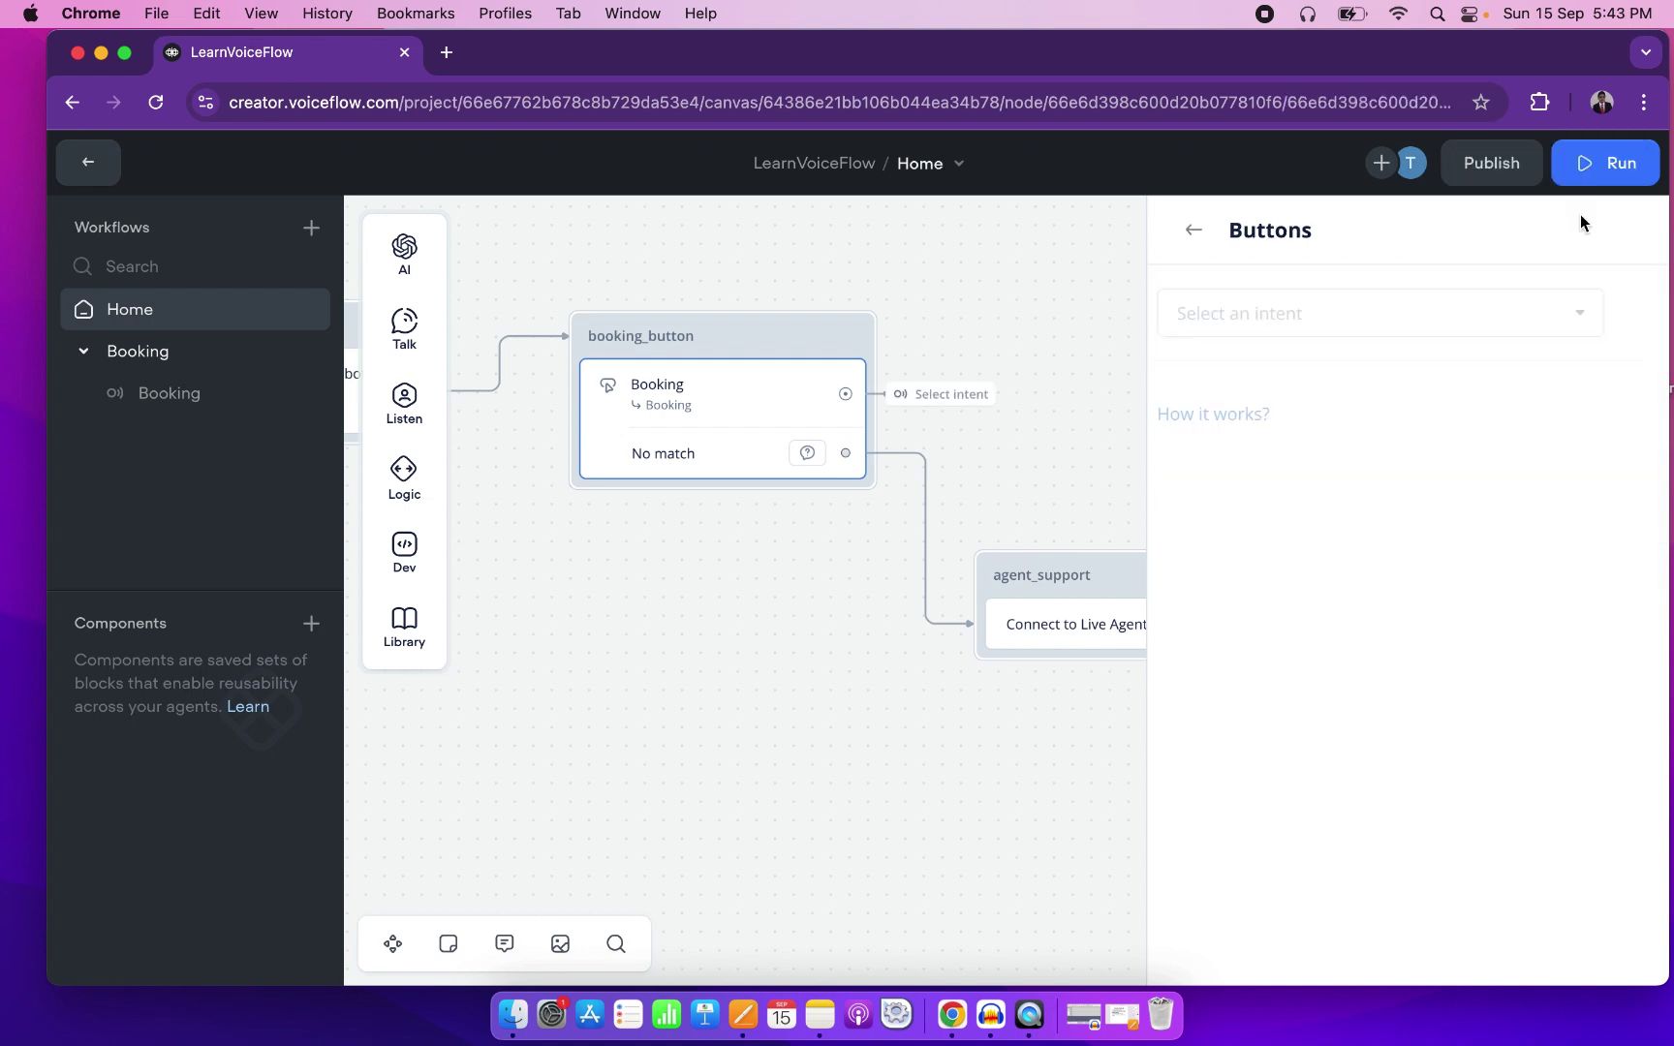
left_click(1612, 319)
mouse_move(1306, 481)
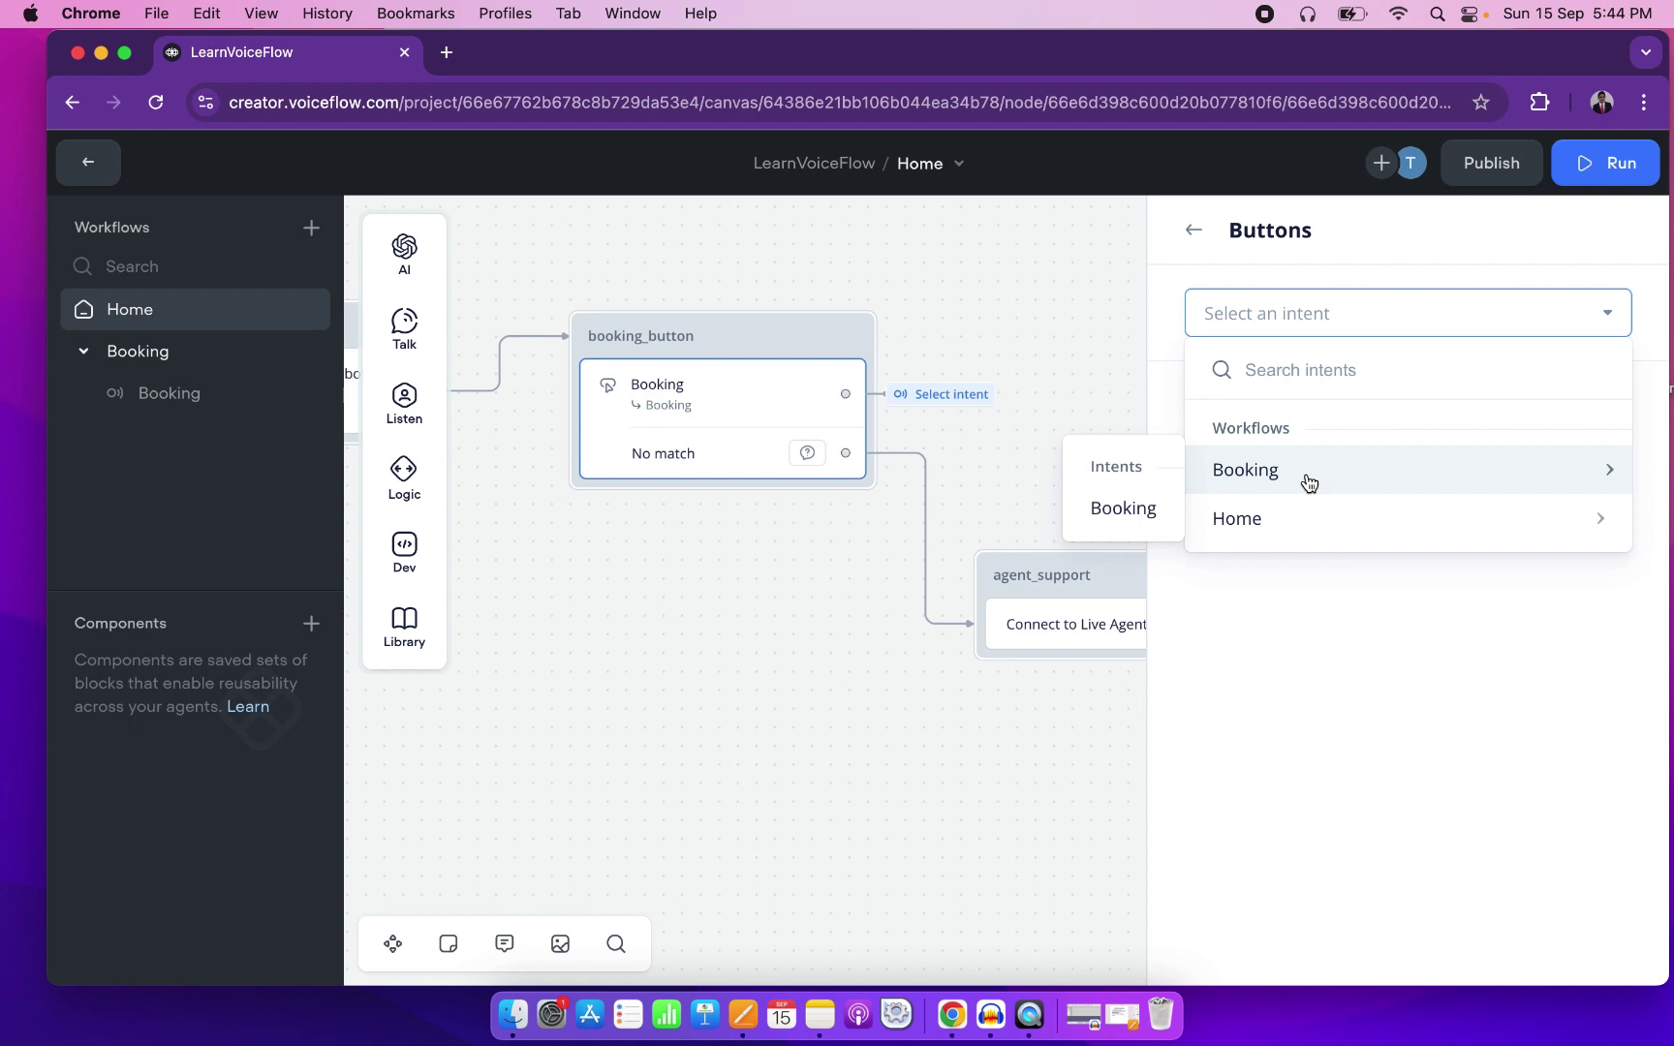
left_click(1122, 511)
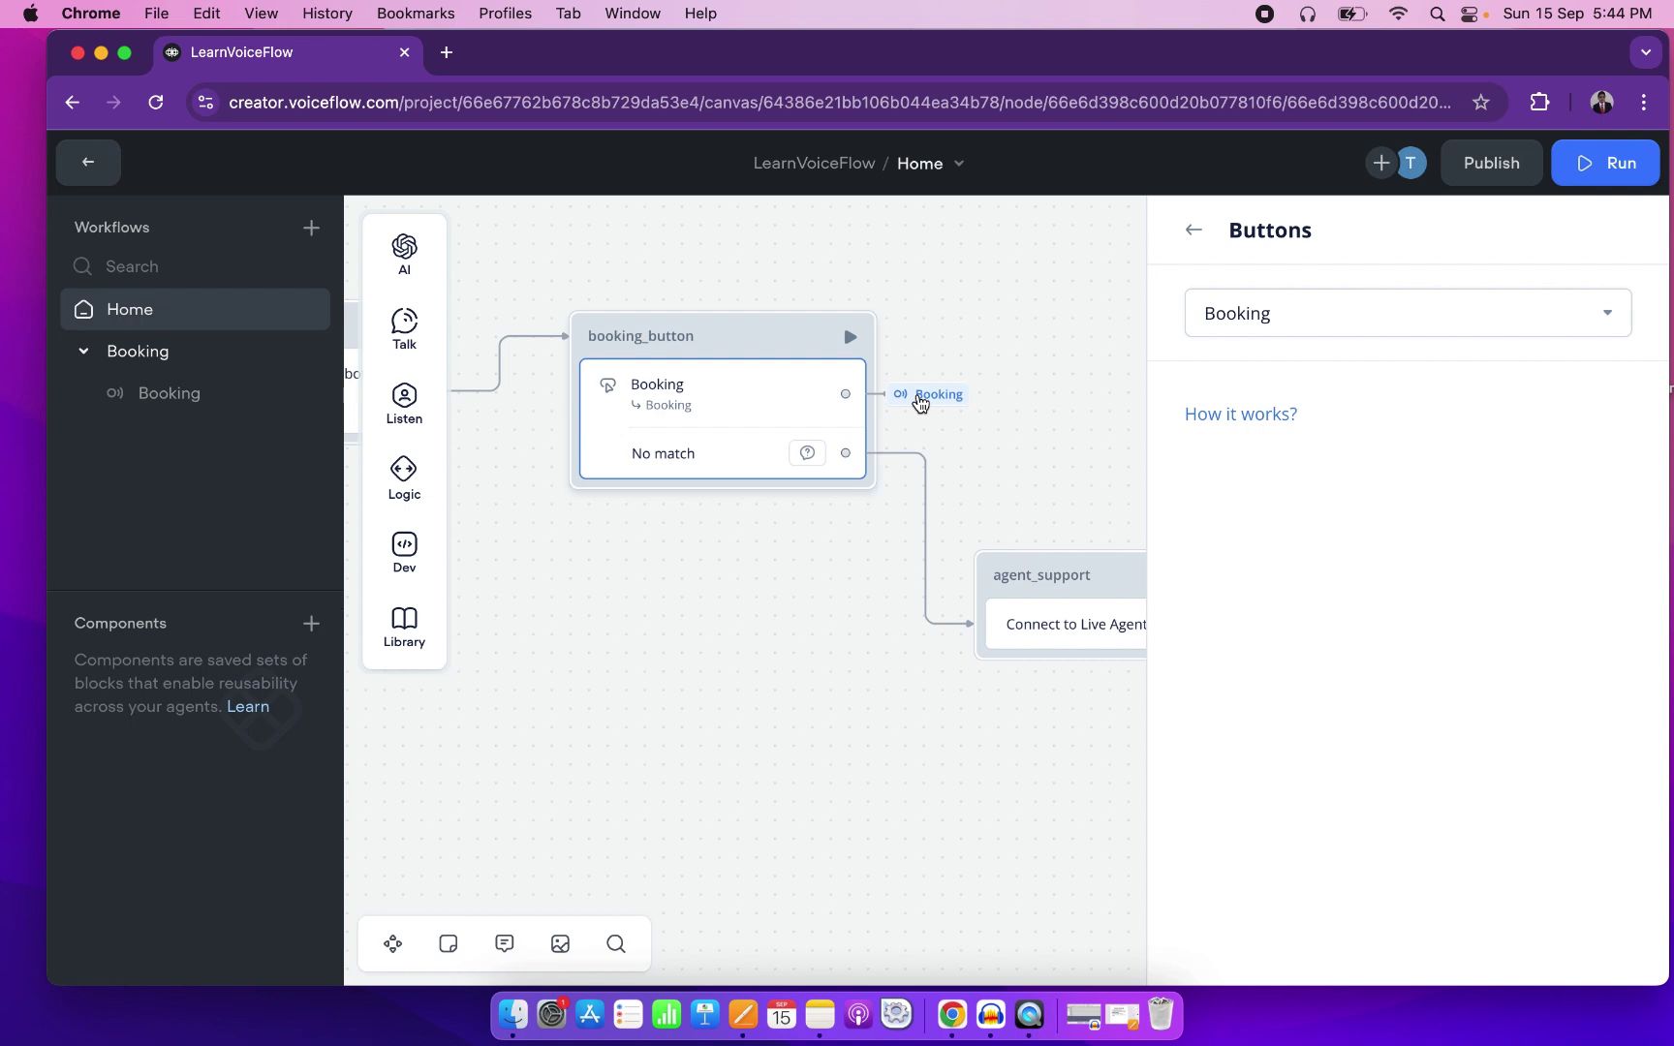
left_click(988, 484)
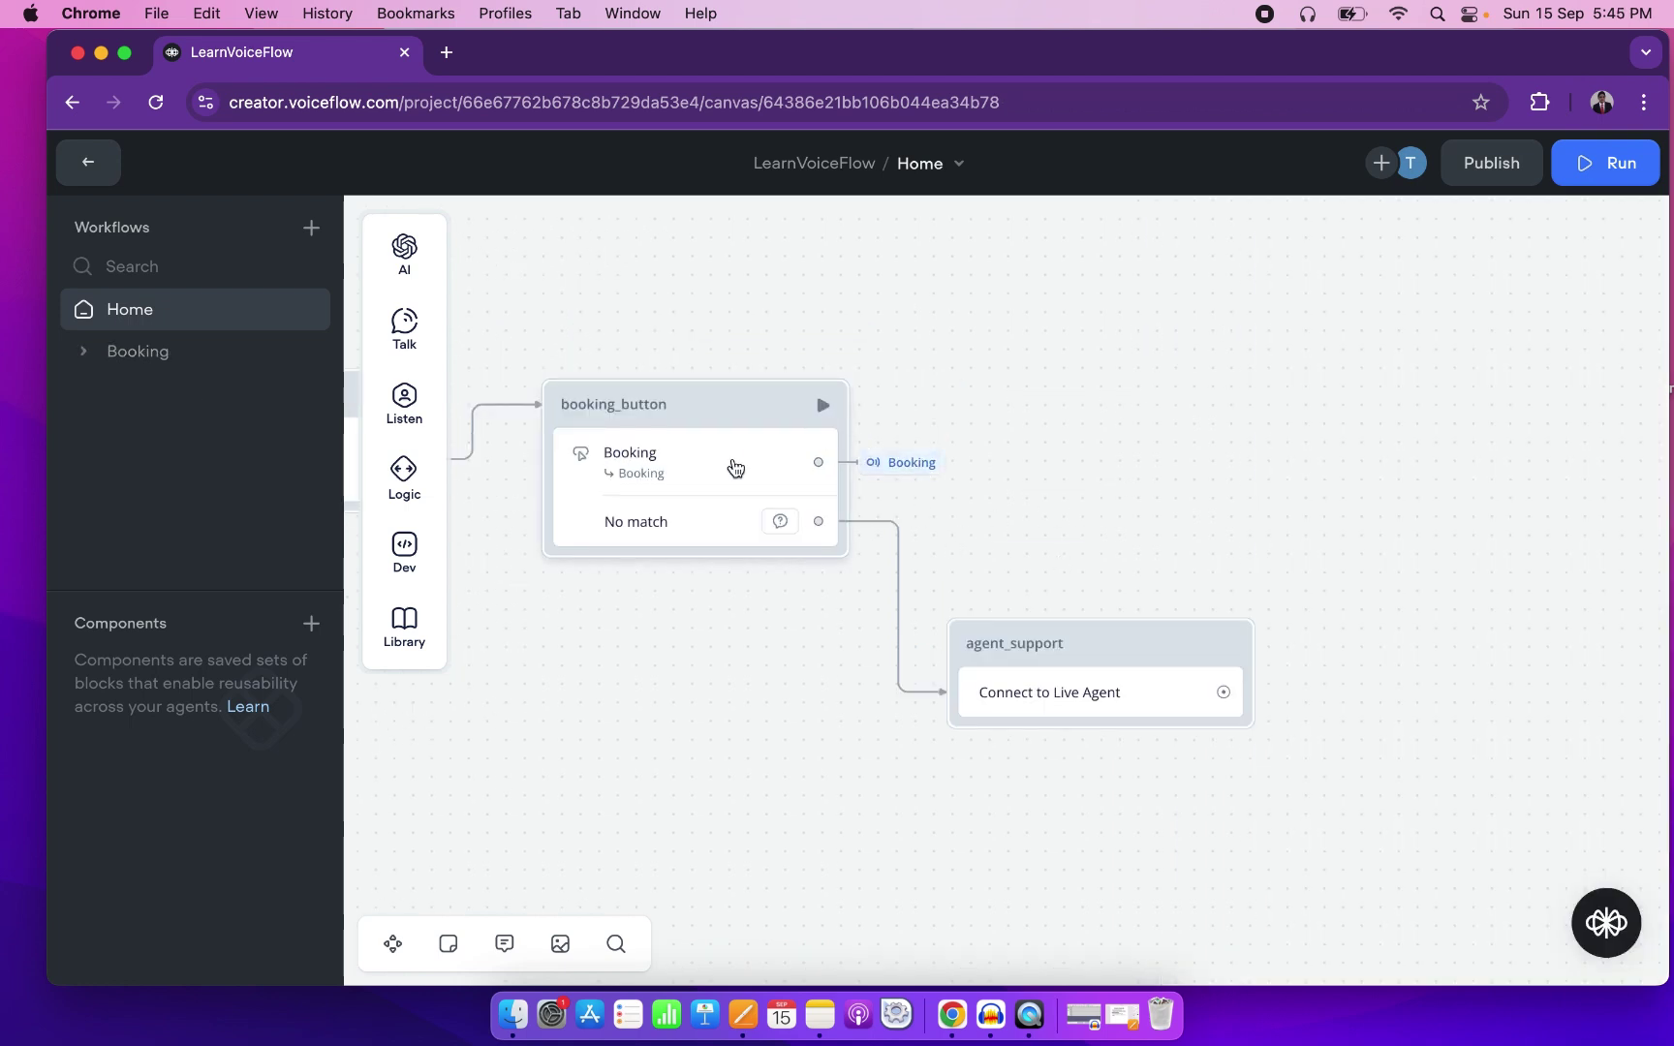
Run a new test from the Home workflow and send the message "booking".
left_click(1617, 182)
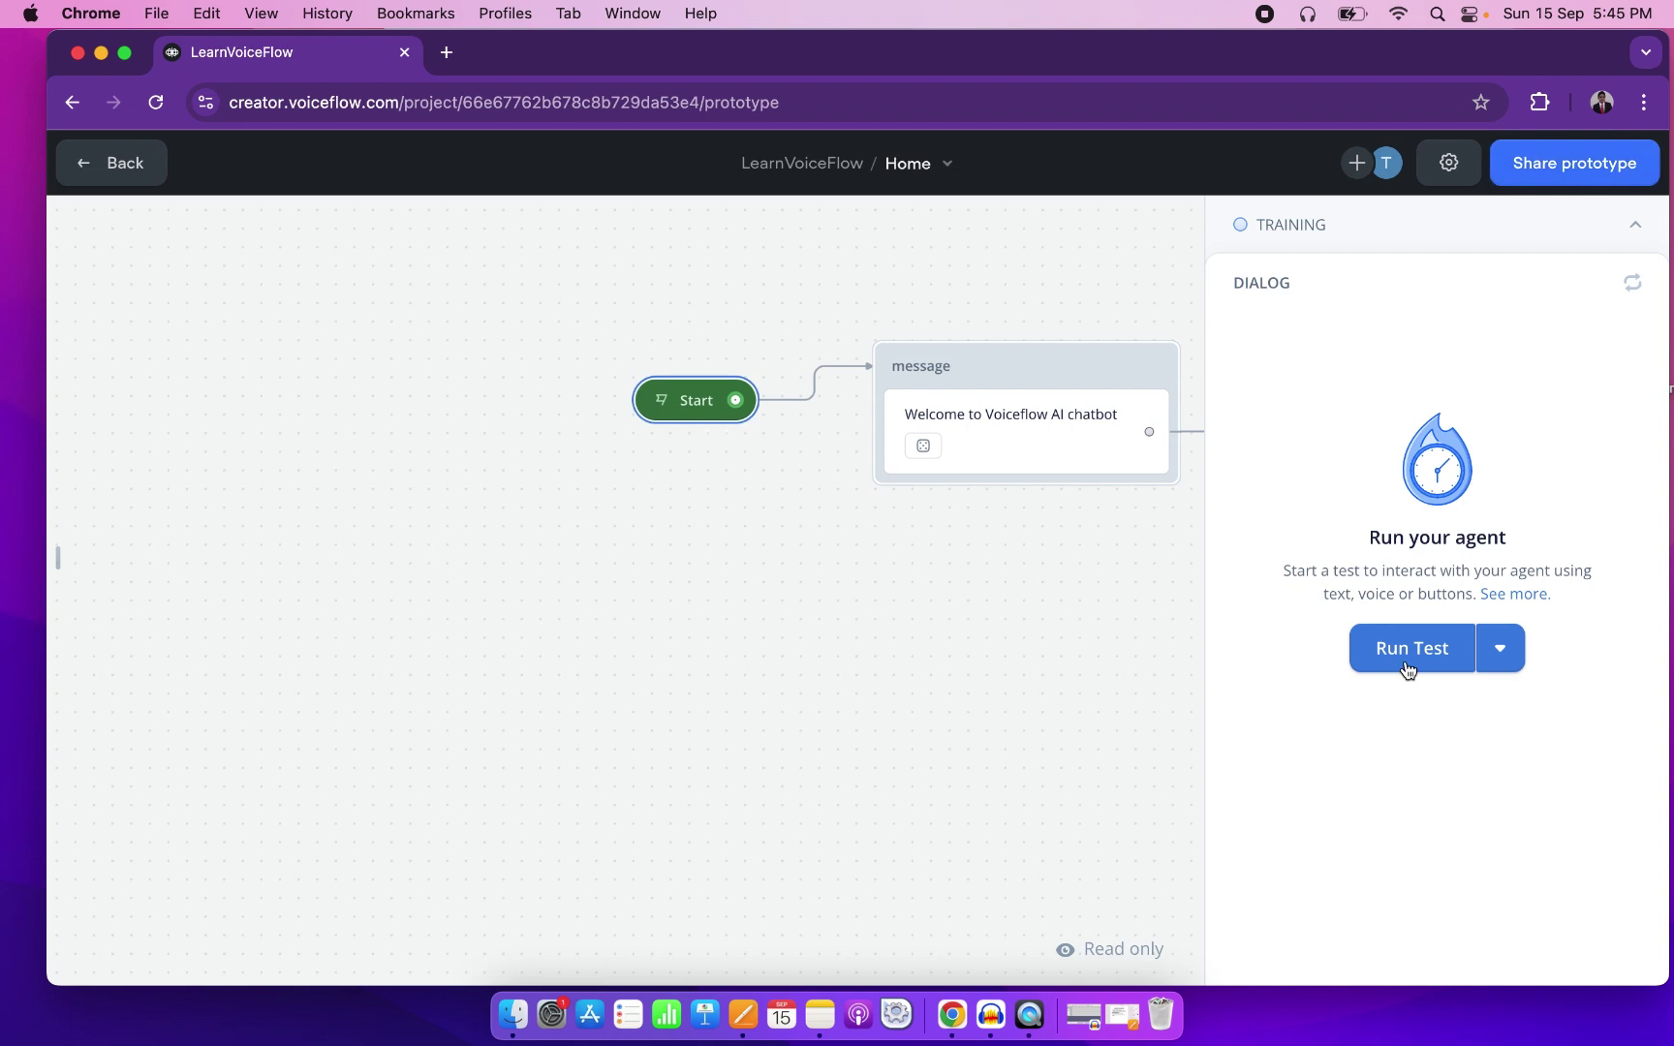
left_click(1406, 666)
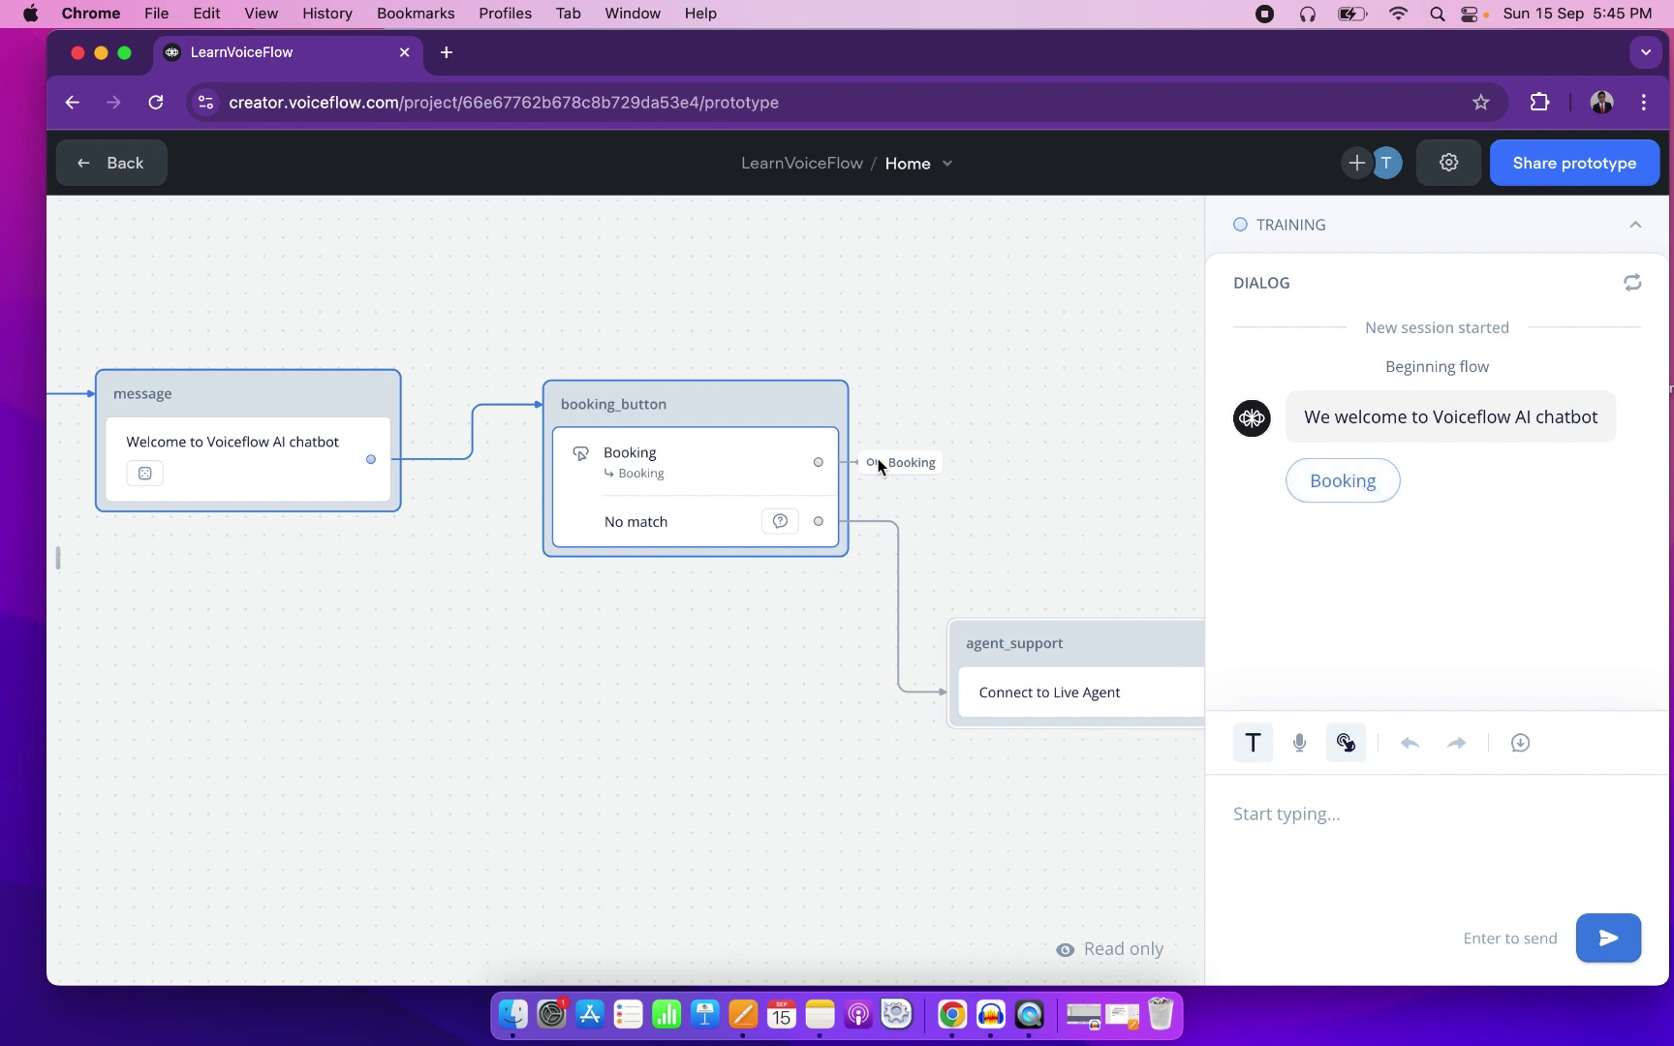
left_click(1266, 808)
type("booking")
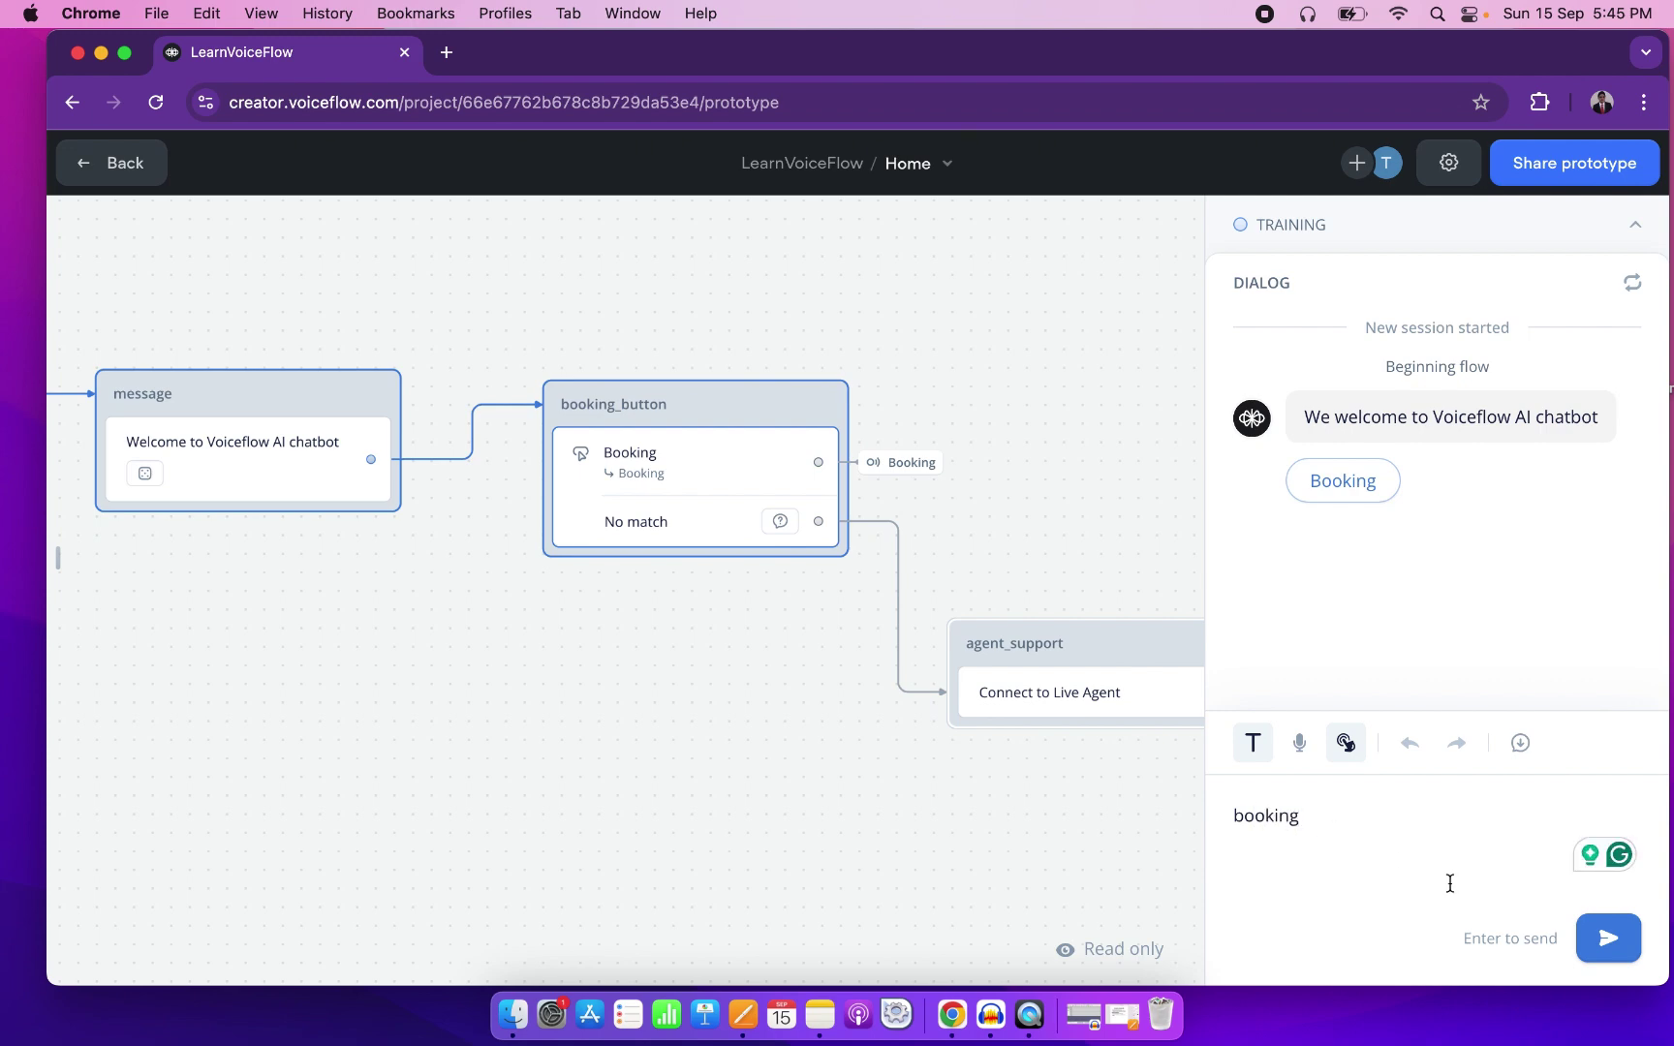
left_click(1627, 937)
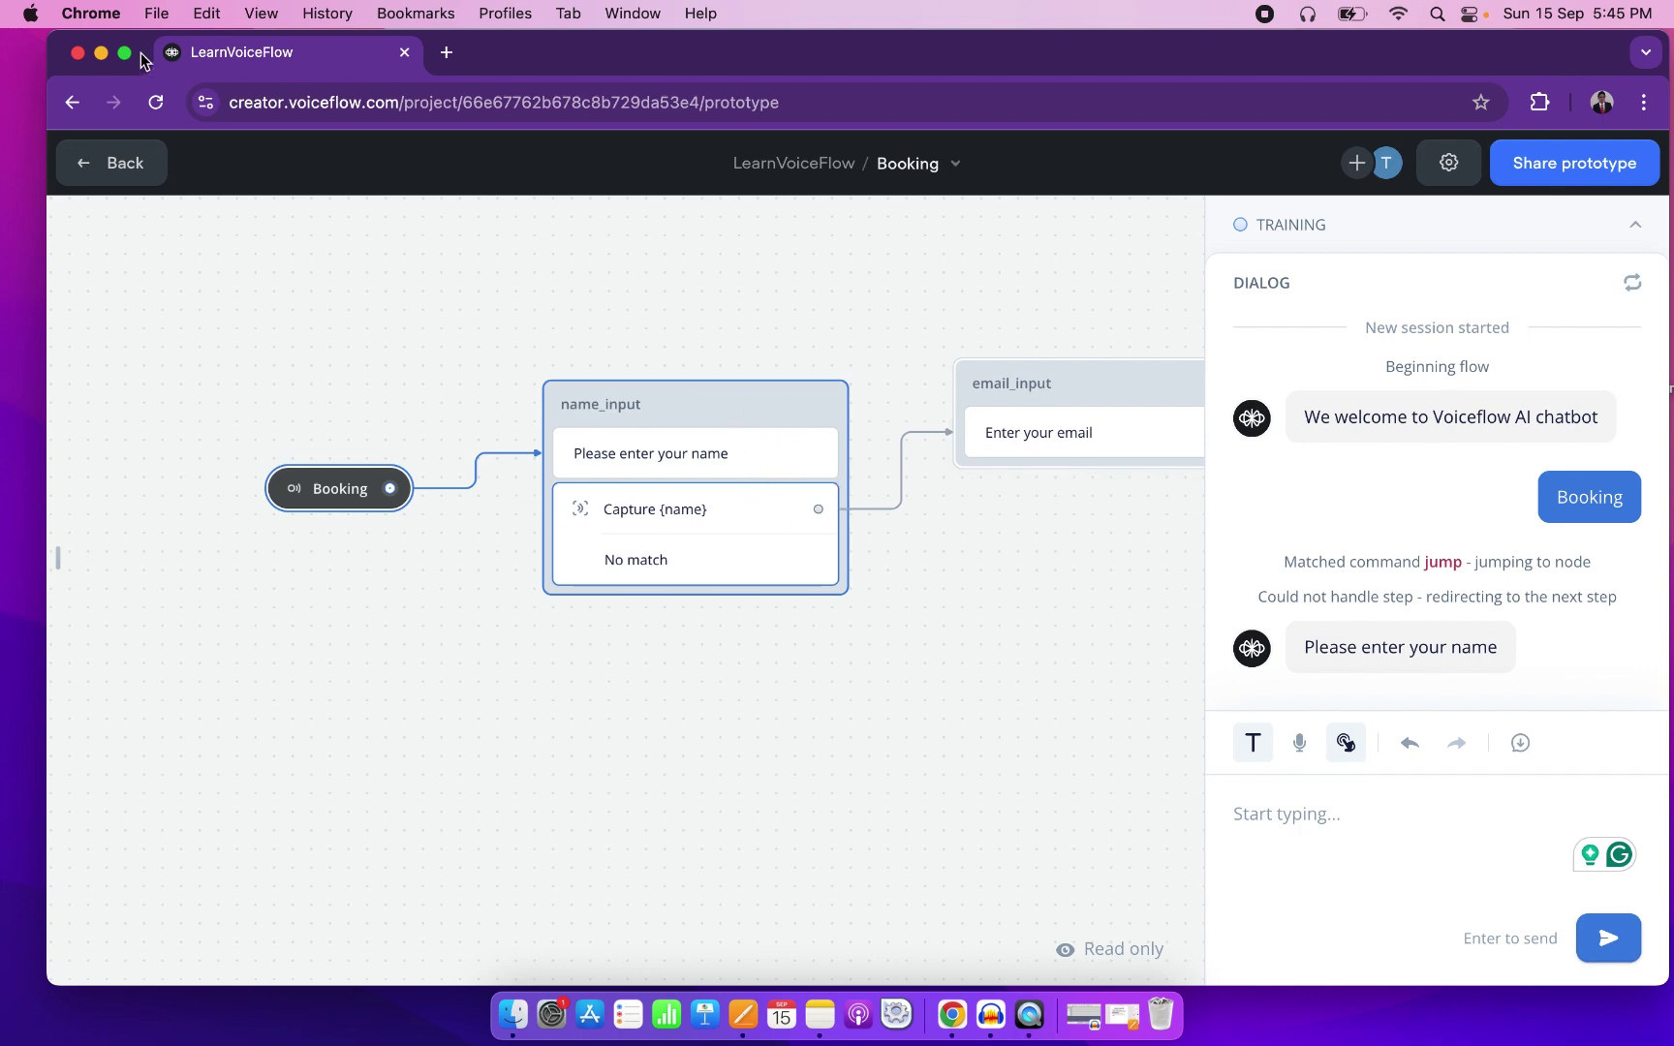
Leave the test, return to the Home workflow and open the Booking button step's settings.
left_click(114, 168)
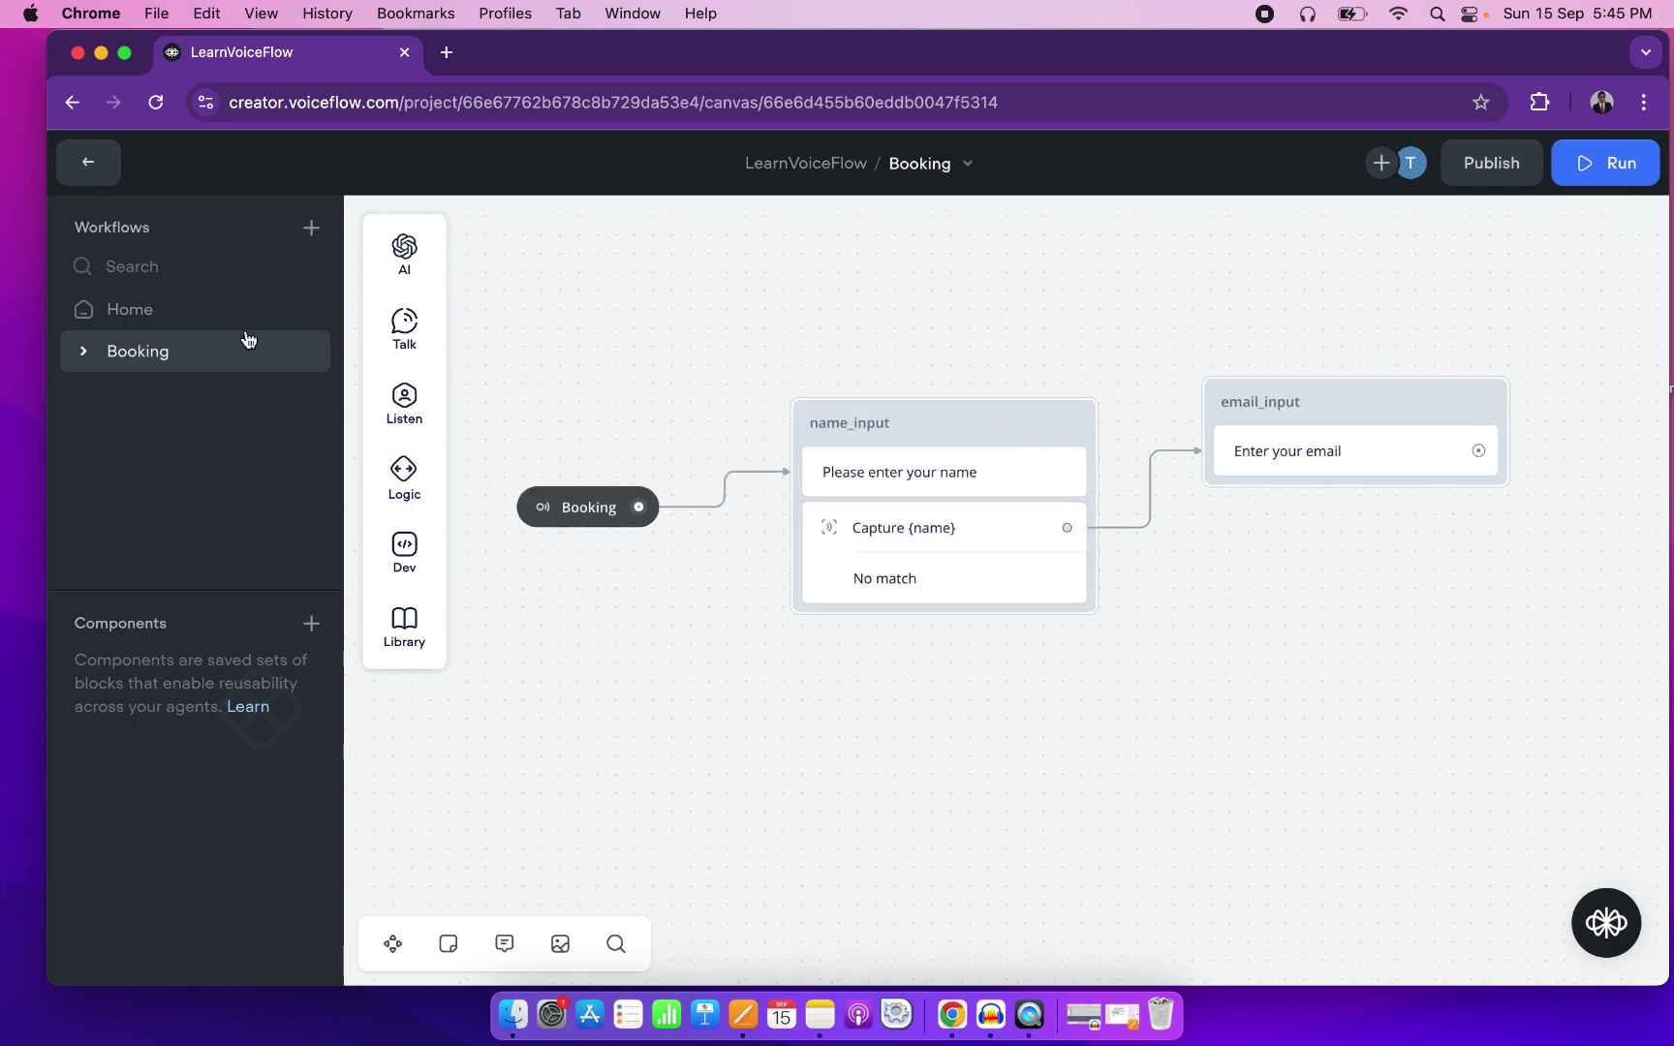
left_click(157, 339)
left_click(151, 326)
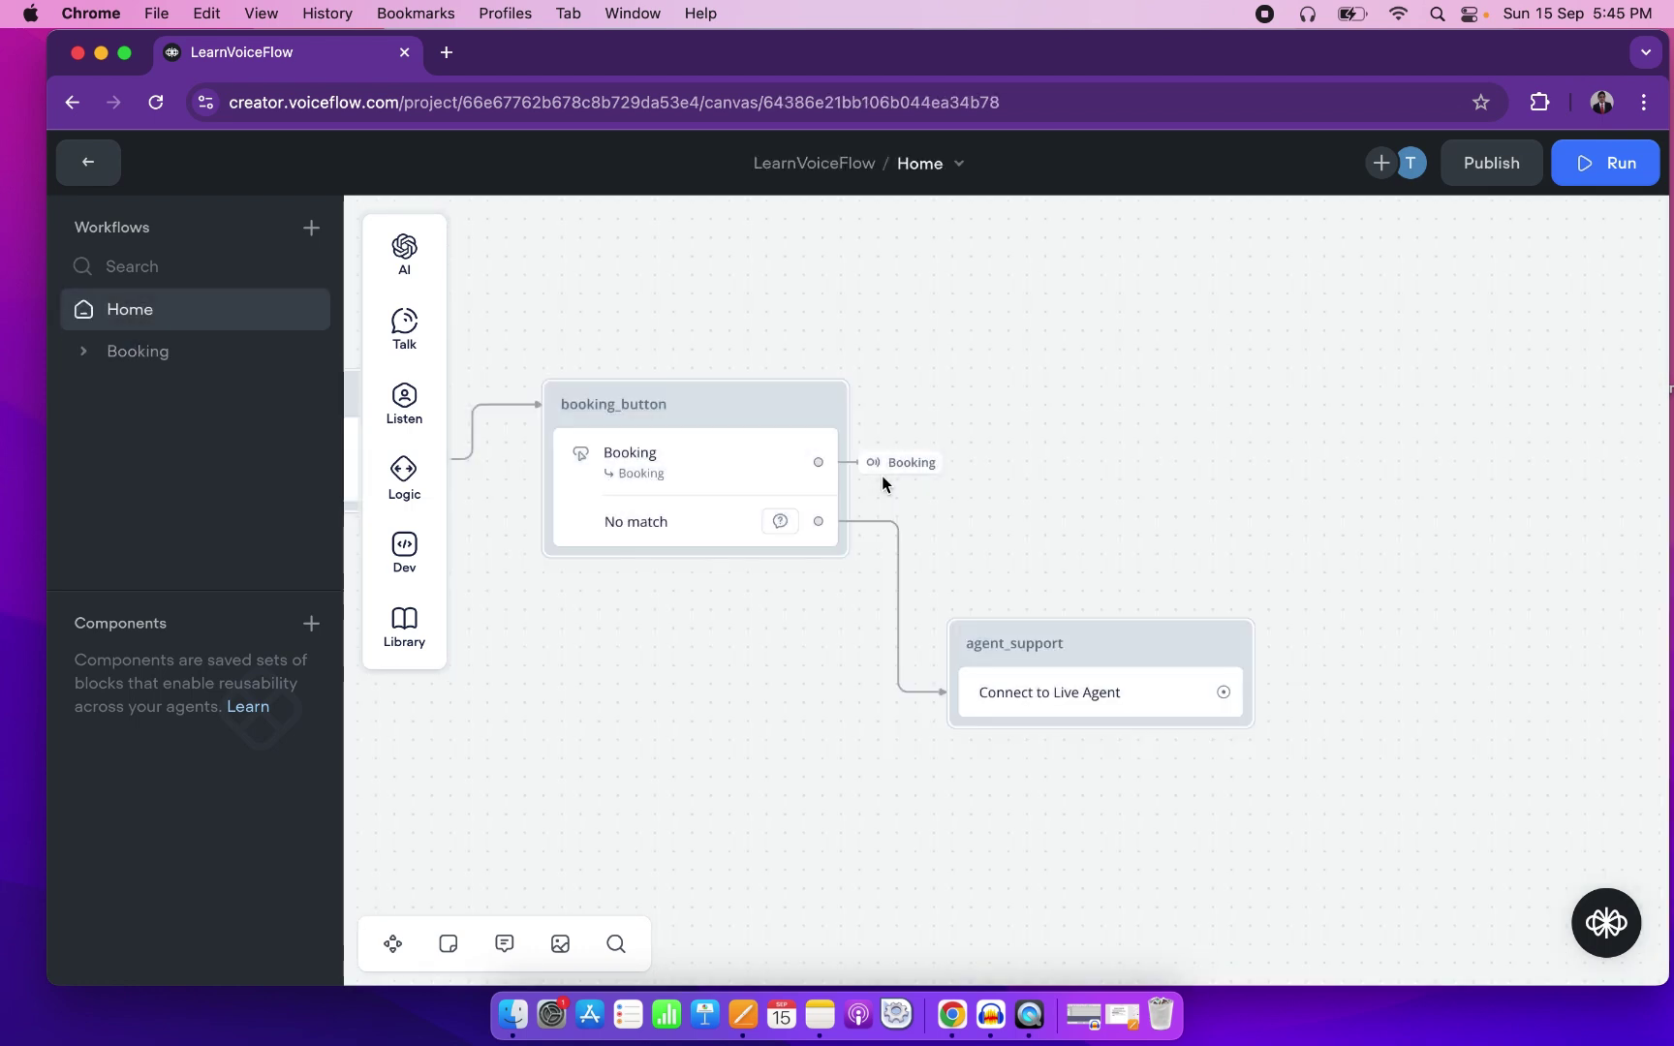
left_click(710, 483)
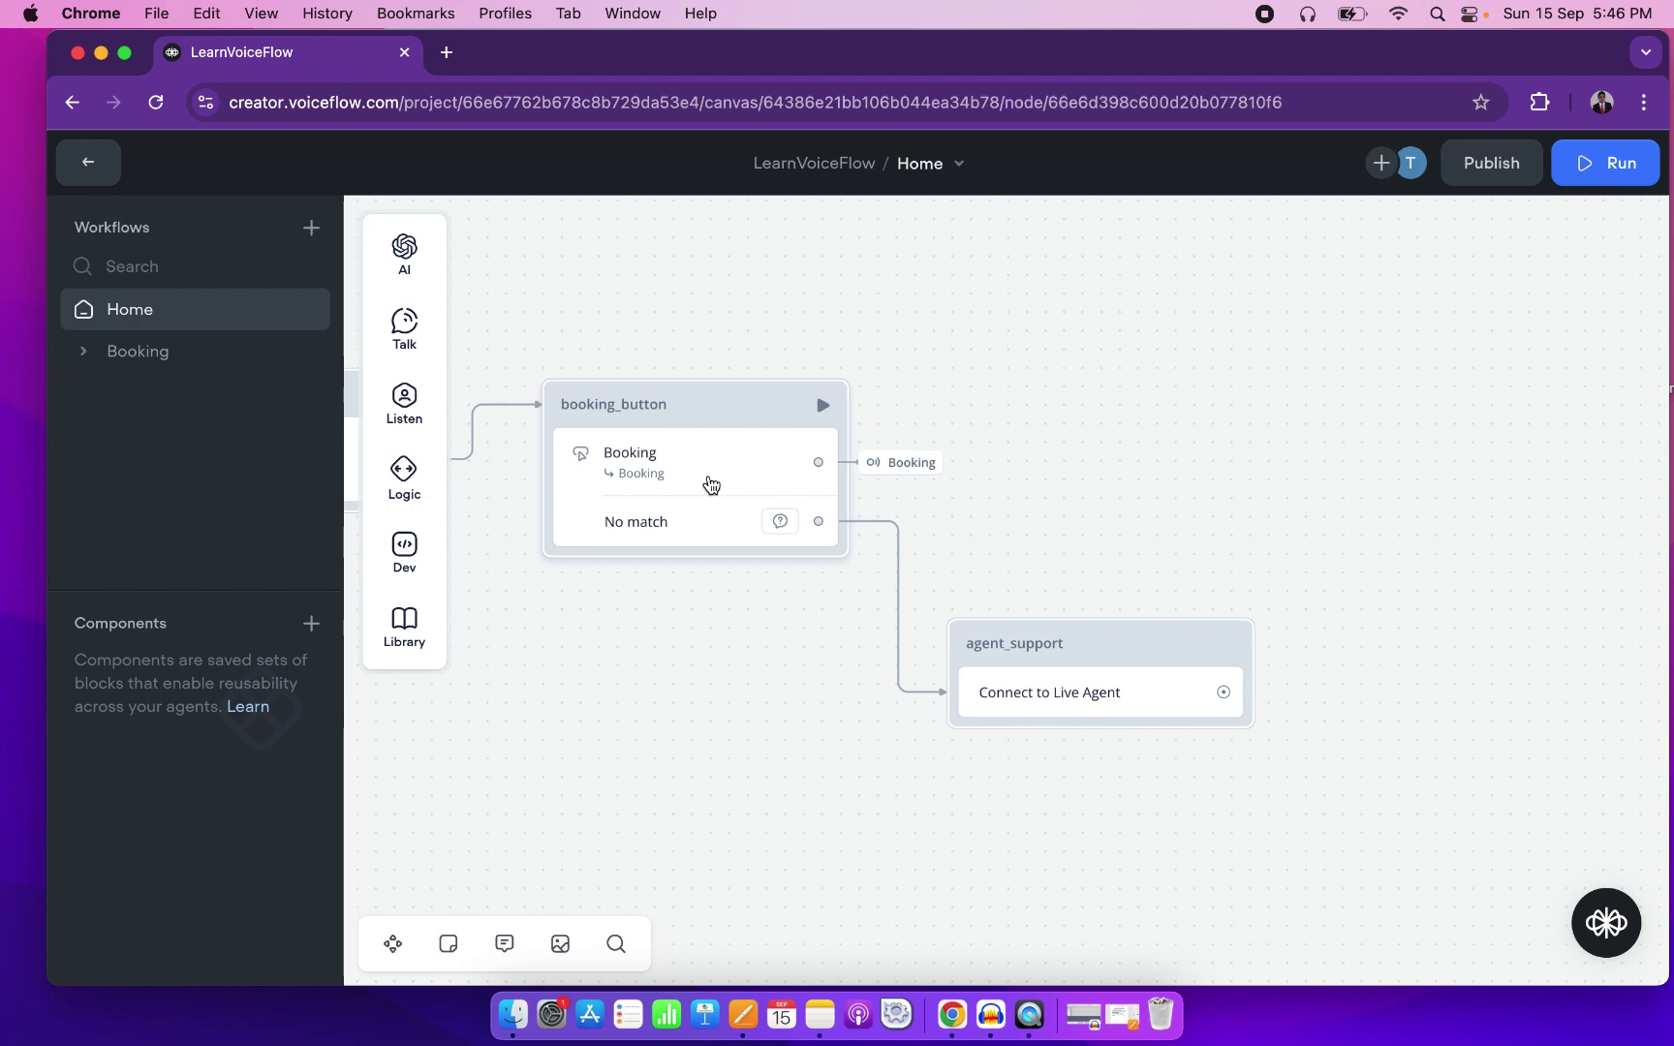